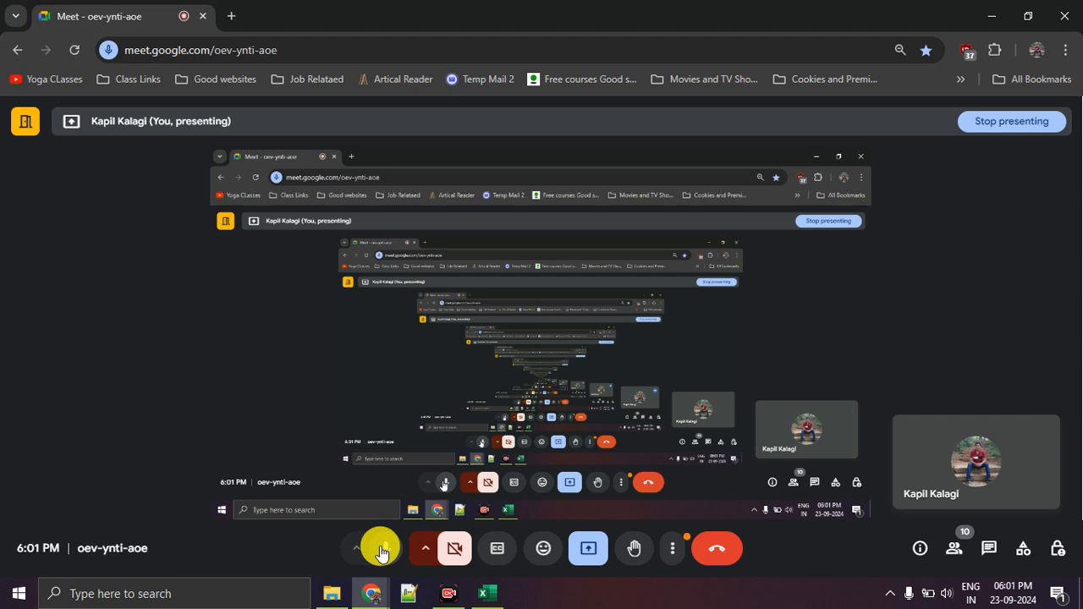
# Raise the system volume.
pyautogui.press('XF86AudioRaiseVolume')
pyautogui.press('XF86AudioRaiseVolume')
pyautogui.press('XF86AudioRaiseVolume')
pyautogui.press('XF86AudioRaiseVolume')
pyautogui.press('XF86AudioRaiseVolume')
pyautogui.press('XF86AudioRaiseVolume')
pyautogui.press('XF86AudioRaiseVolume')
pyautogui.press('XF86AudioRaiseVolume')
pyautogui.press('XF86AudioRaiseVolume')
pyautogui.press('XF86AudioRaiseVolume')
pyautogui.press('XF86AudioRaiseVolume')
pyautogui.press('XF86AudioRaiseVolume')
pyautogui.press('XF86AudioRaiseVolume')
pyautogui.press('XF86AudioRaiseVolume')
pyautogui.press('XF86AudioRaiseVolume')
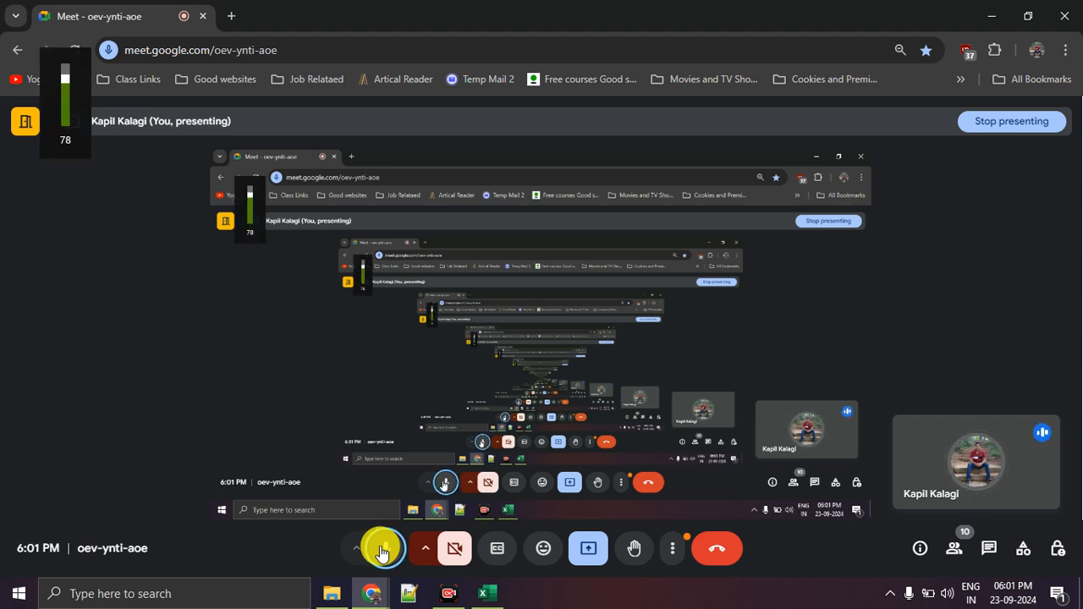
pyautogui.press('XF86AudioRaiseVolume')
pyautogui.press('XF86AudioRaiseVolume')
pyautogui.press('XF86AudioRaiseVolume')
pyautogui.press('XF86AudioRaiseVolume')
pyautogui.press('XF86AudioRaiseVolume')
pyautogui.press('XF86AudioRaiseVolume')
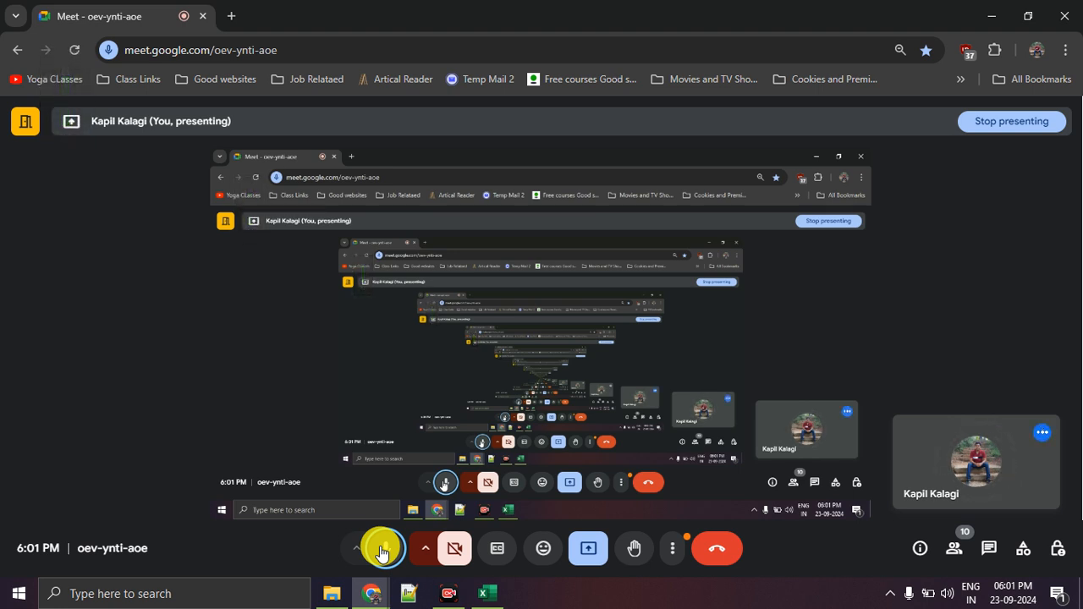
# Check the meeting's participant list and review the network stability and system load under Troubleshooting & help.
pyautogui.click(954, 549)
pyautogui.click(955, 549)
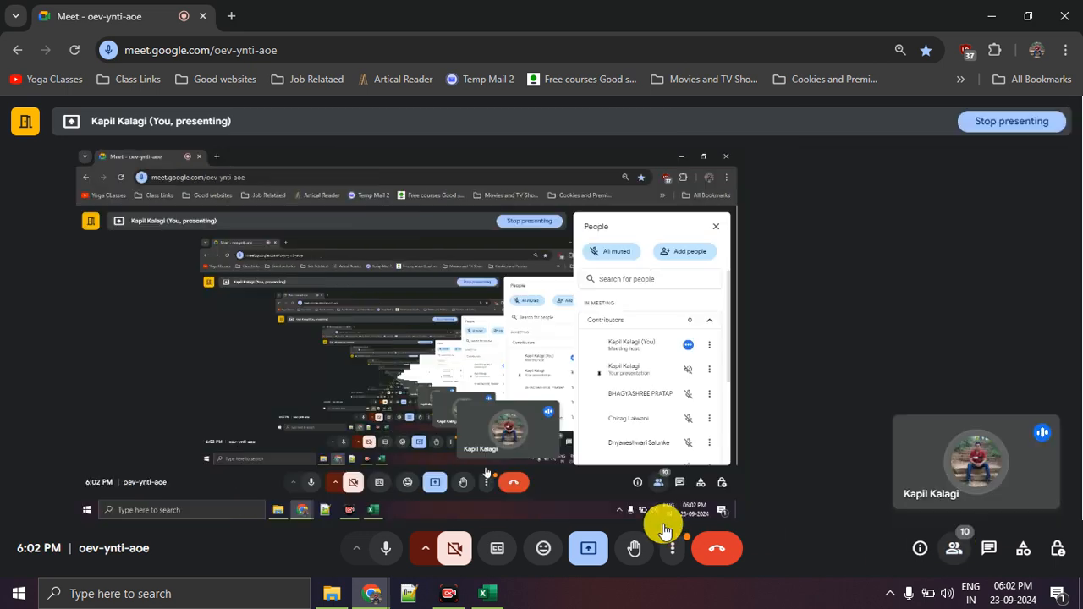
pyautogui.click(674, 550)
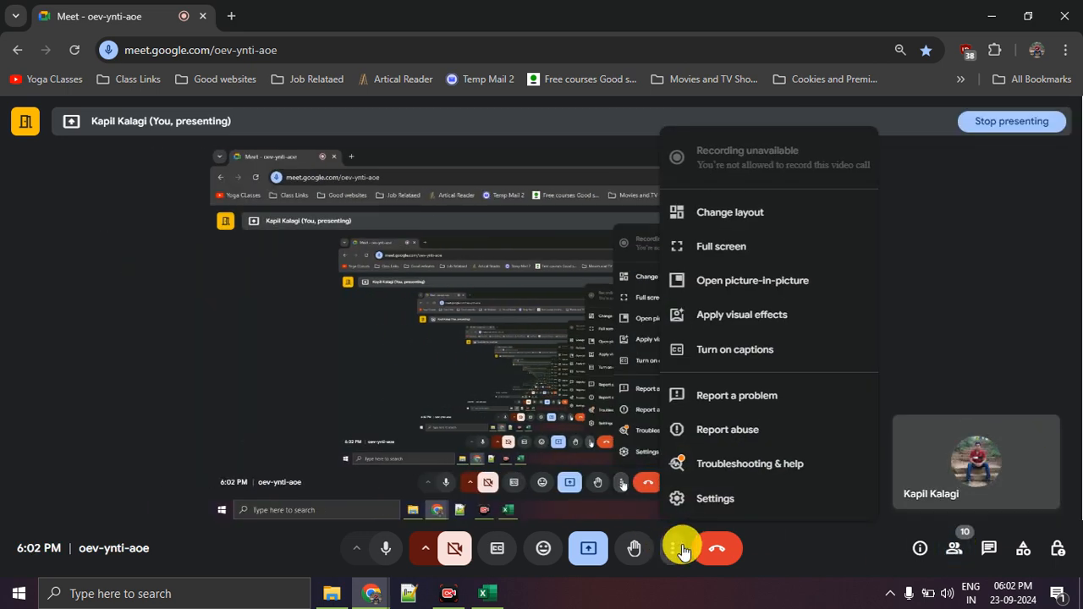
pyautogui.click(744, 464)
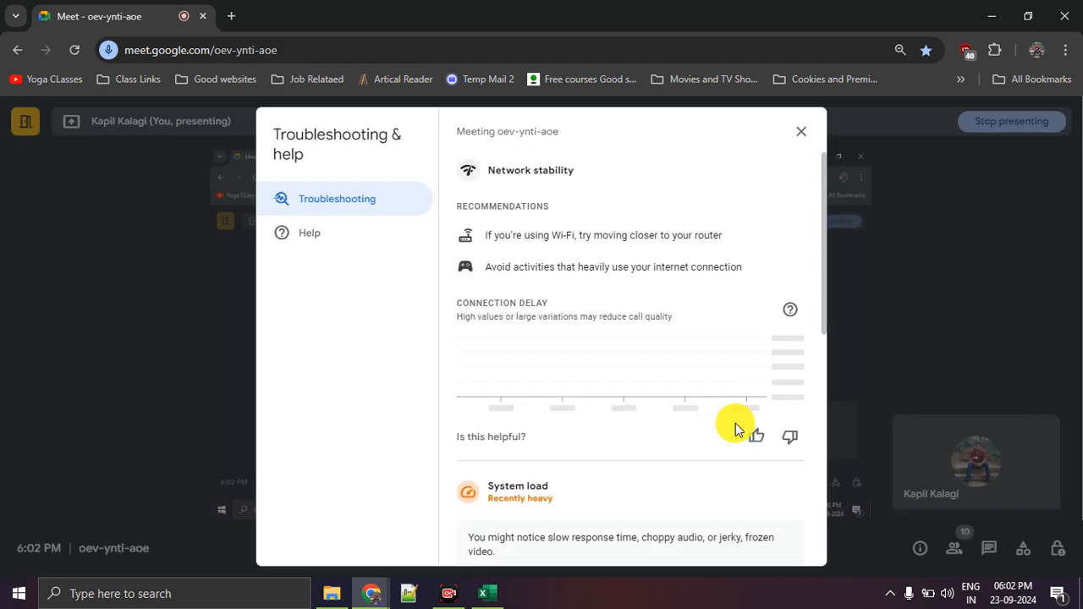
pyautogui.scroll(-4, 804, 155)
pyautogui.click(802, 136)
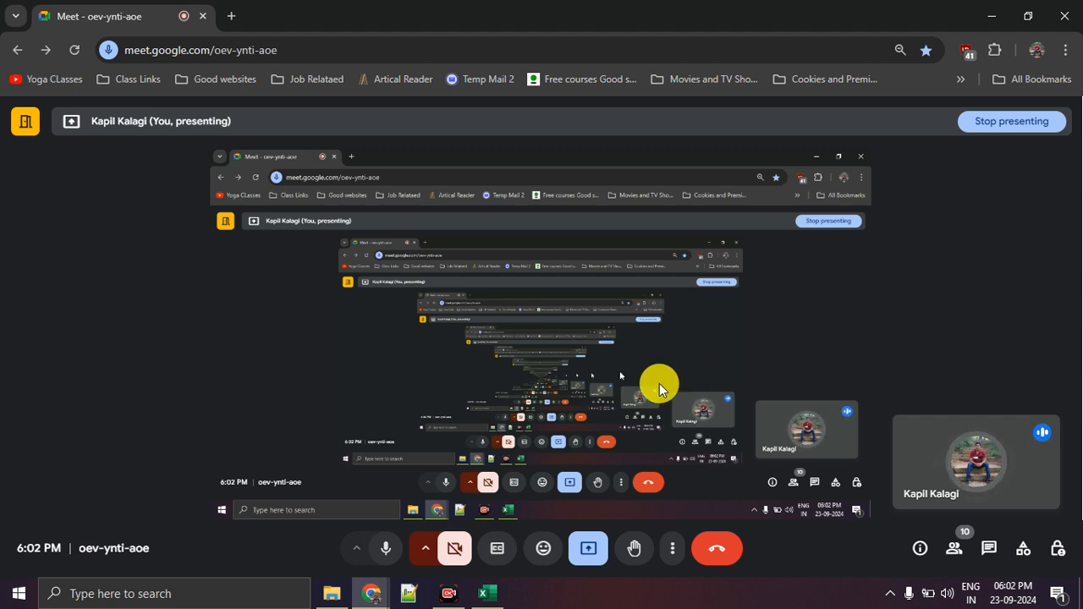
# Switch to Excel, close the Day 3 class work workbook without saving, and reopen it from the DA15 folder.
pyautogui.click(496, 594)
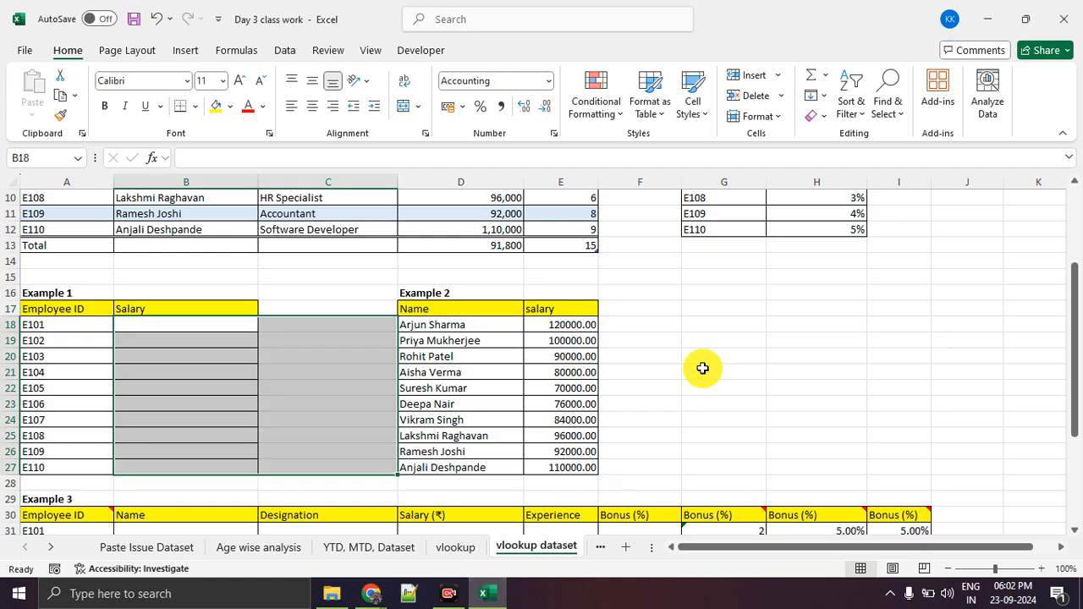
pyautogui.scroll(3, 701, 367)
pyautogui.scroll(-1, 658, 367)
pyautogui.scroll(-1, 658, 367)
pyautogui.scroll(-2, 491, 304)
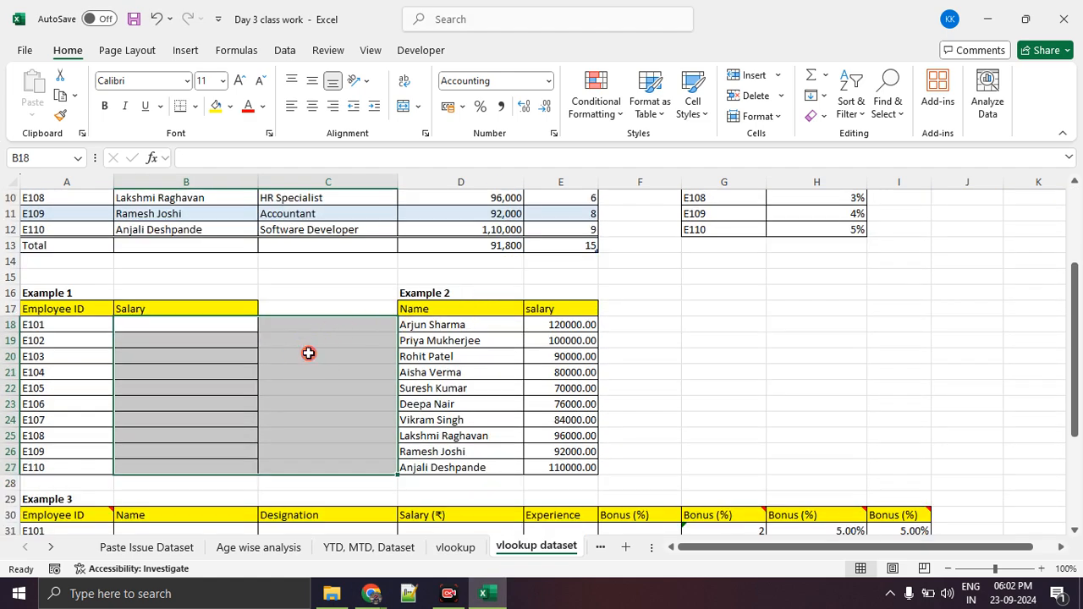
pyautogui.click(308, 352)
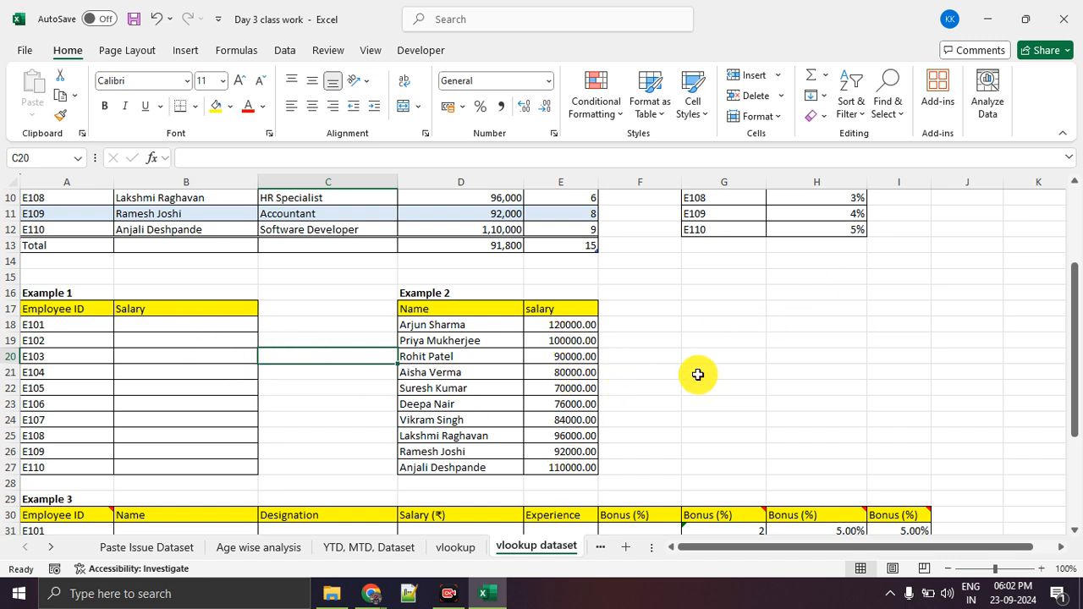
pyautogui.click(1067, 7)
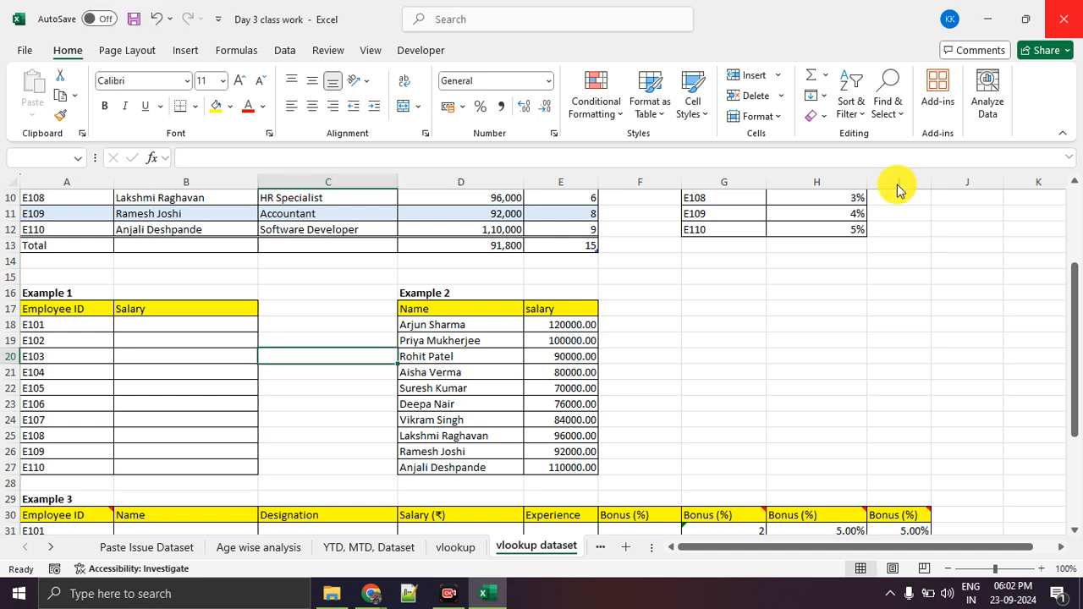
pyautogui.click(597, 411)
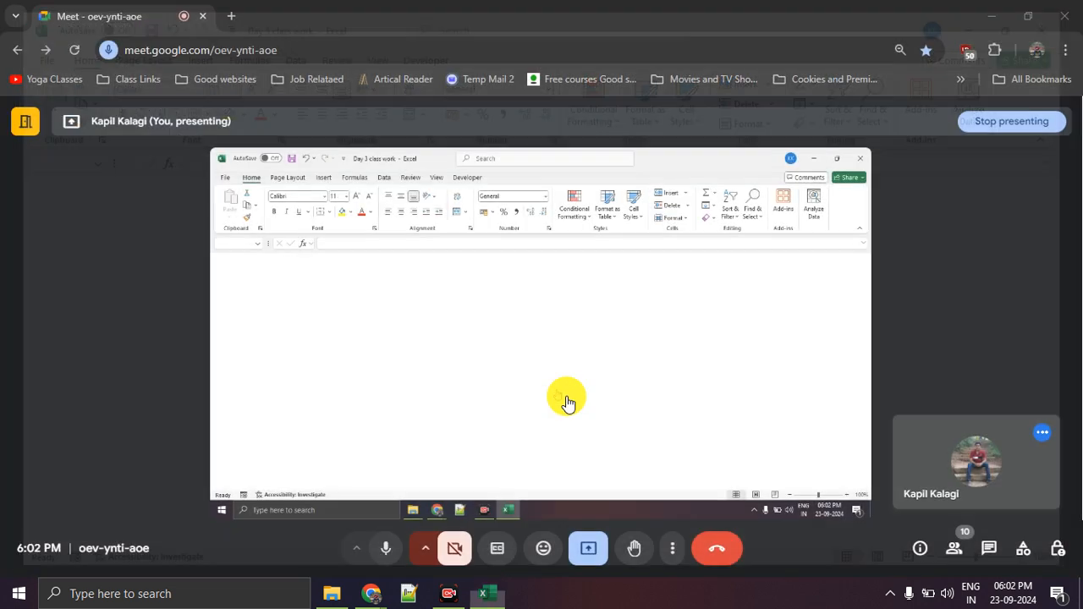
pyautogui.click(333, 593)
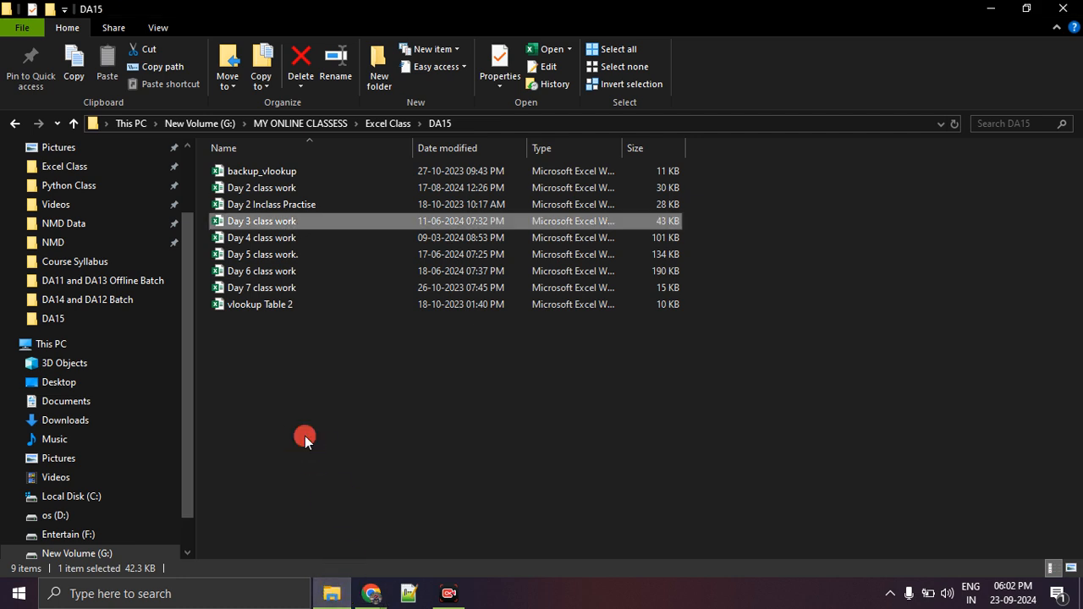
pyautogui.click(292, 226)
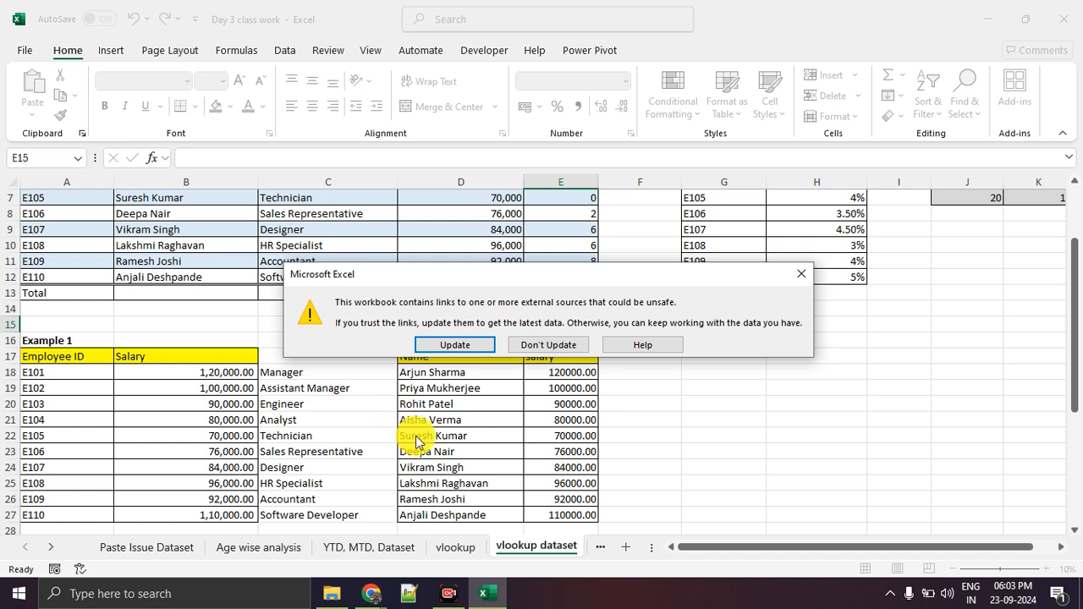
# Launch ZoomIt from the Excel Class folder in File Explorer and return to the Day 3 class work workbook in Excel.
pyautogui.click(332, 593)
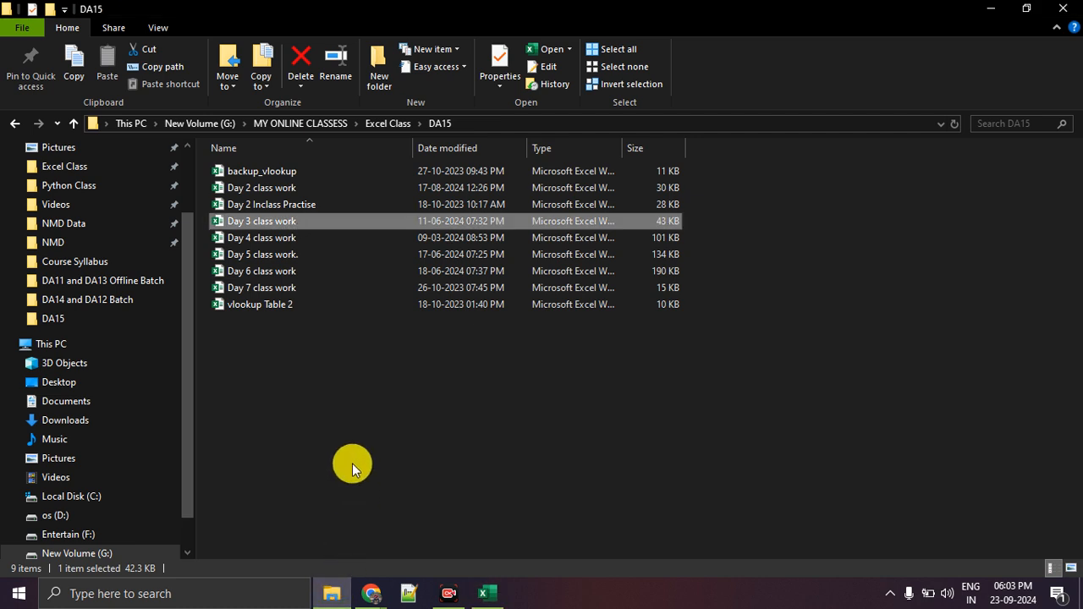
pyautogui.click(387, 124)
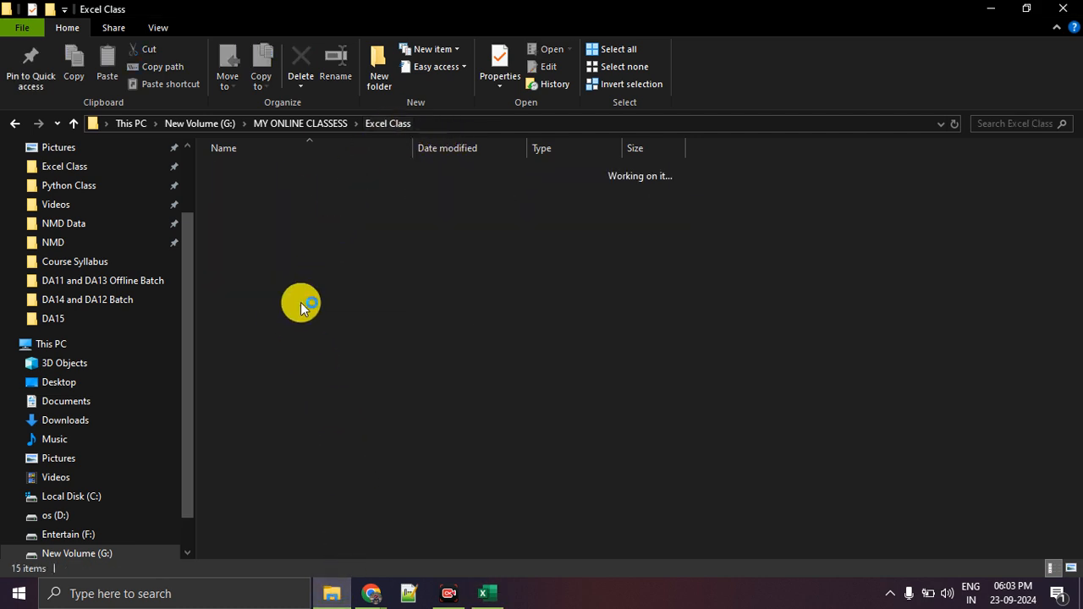
pyautogui.click(271, 405)
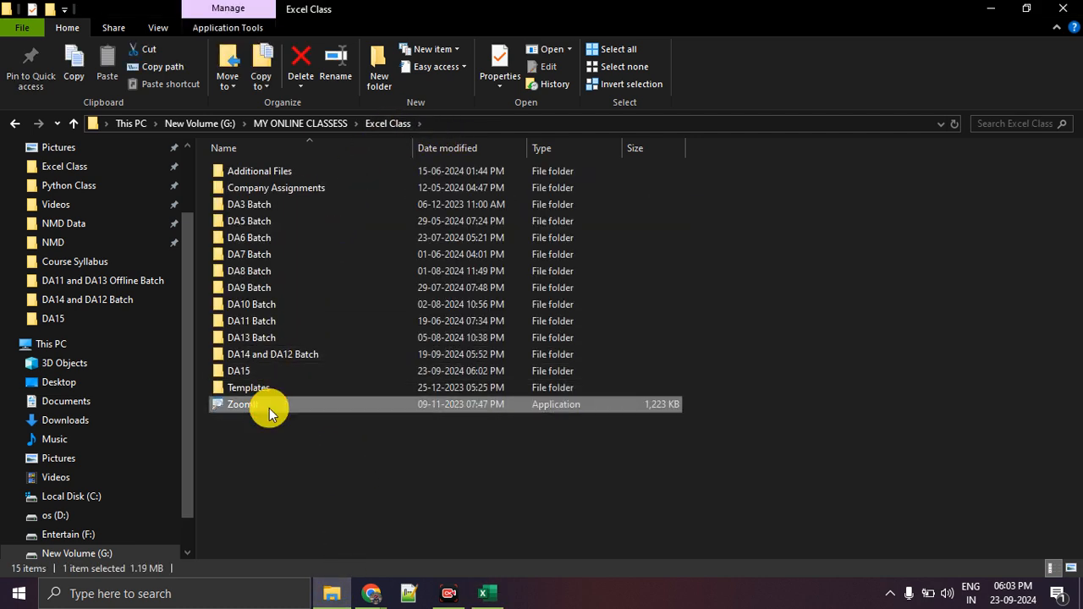
pyautogui.click(364, 587)
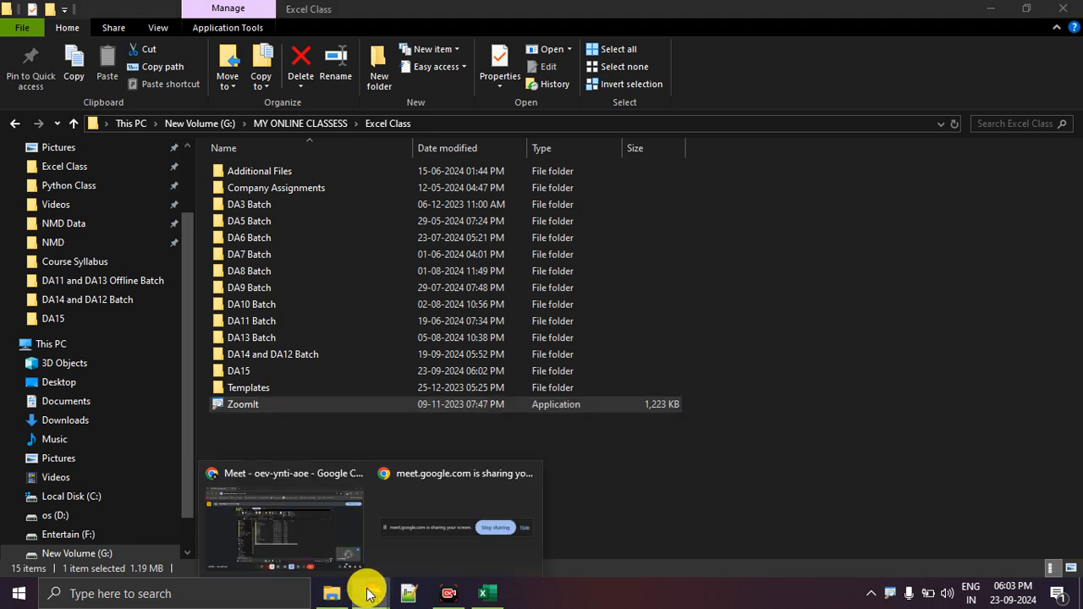
pyautogui.click(334, 531)
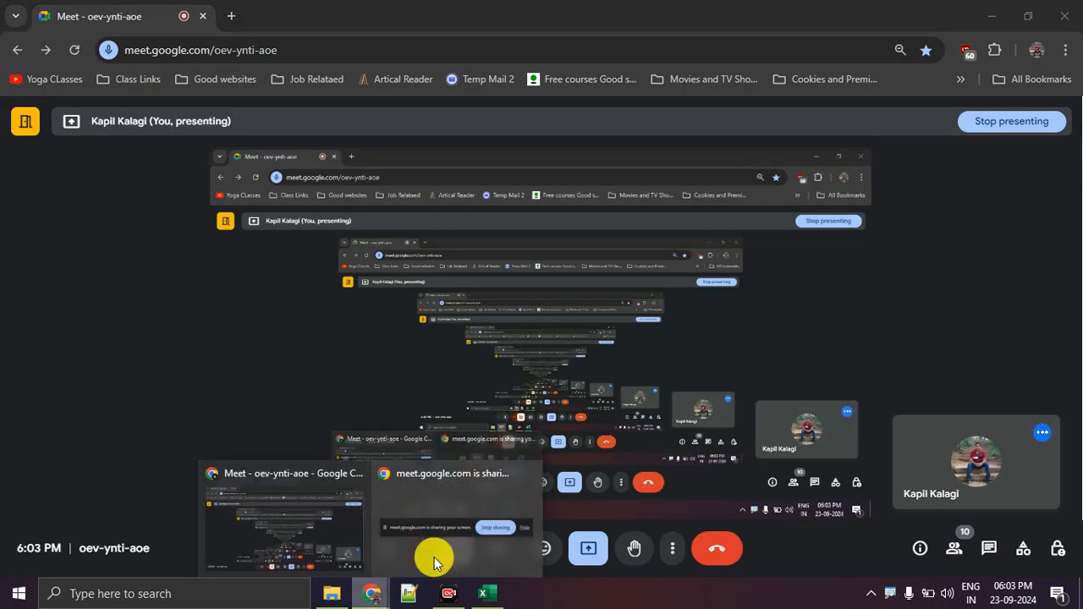
pyautogui.click(482, 593)
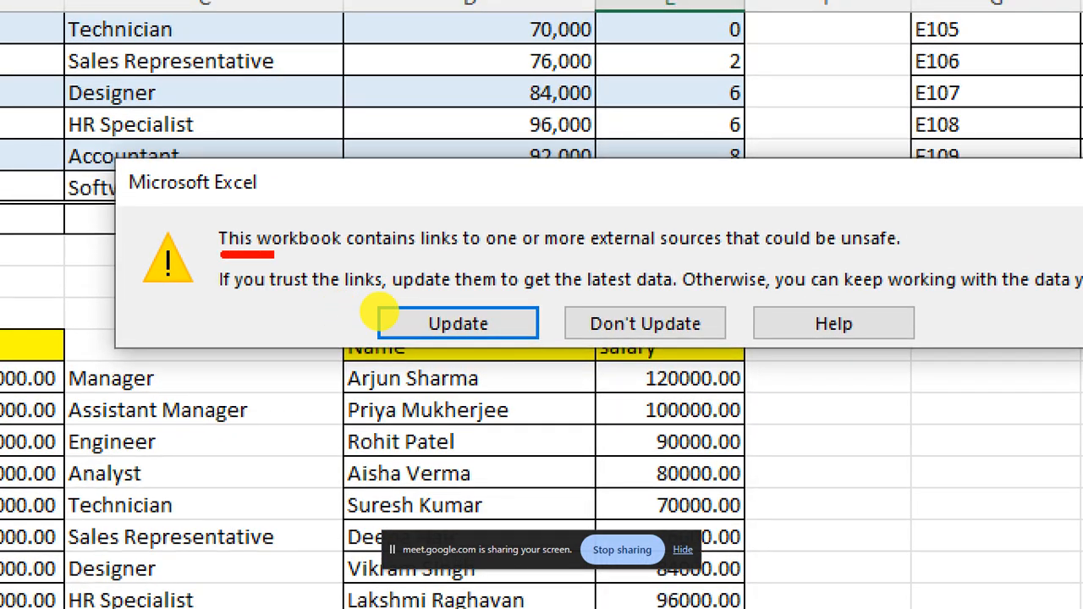
# Magnify the external-links warning, underline its key phrases in red, circle the Don't Update option and cross out Update.
pyautogui.moveTo(271, 254); pyautogui.dragTo(464, 259)
pyautogui.moveTo(438, 183); pyautogui.dragTo(447, 219)
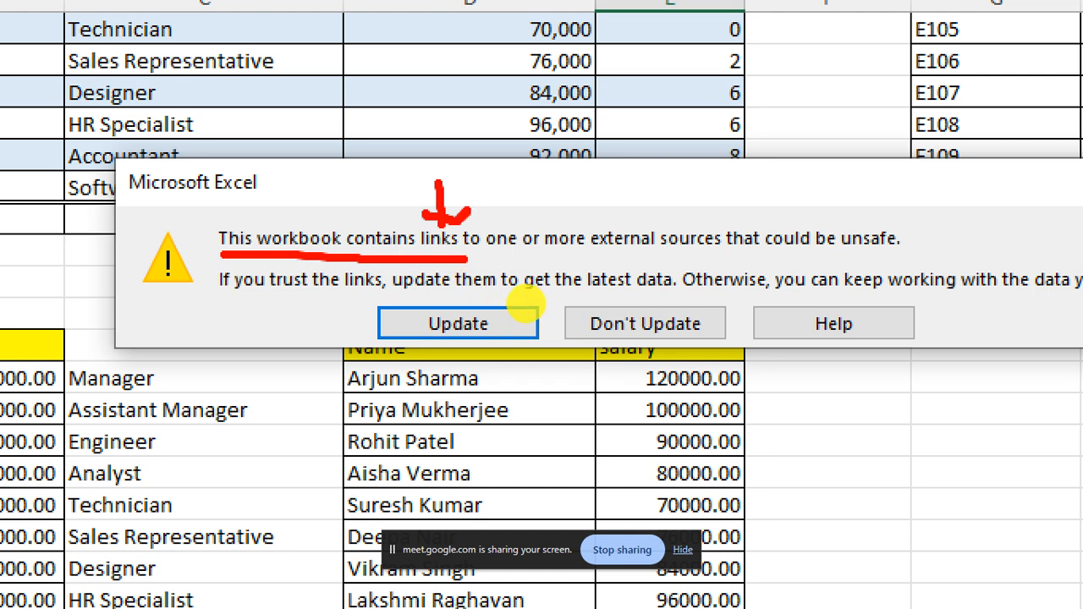
pyautogui.moveTo(545, 259); pyautogui.dragTo(709, 259)
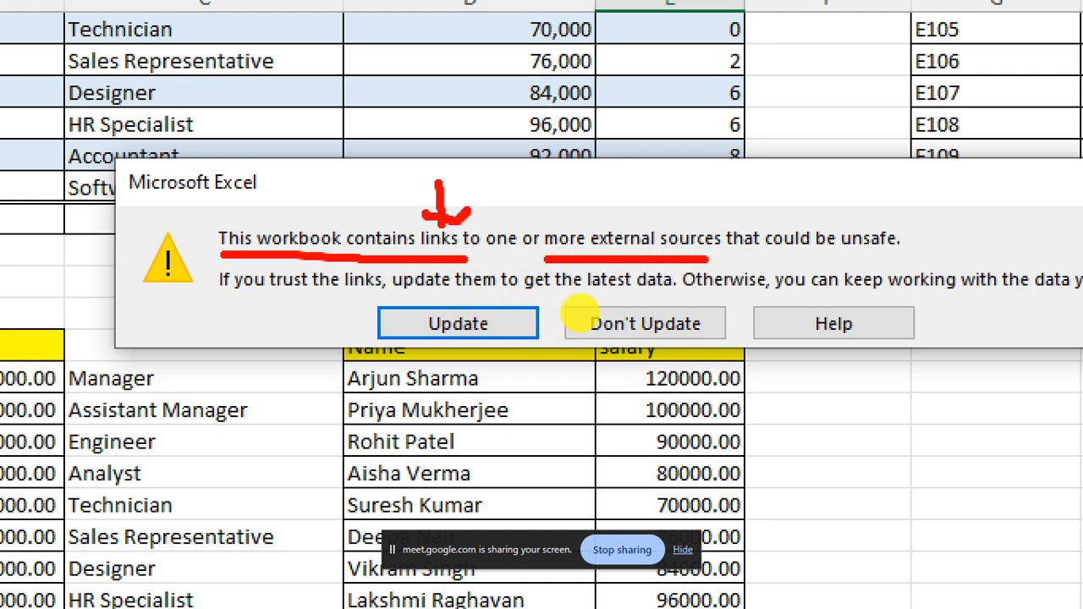
pyautogui.moveTo(660, 175)
pyautogui.mouseDown()
pyautogui.moveTo(660, 198)
pyautogui.moveTo(690, 201)
pyautogui.mouseUp()
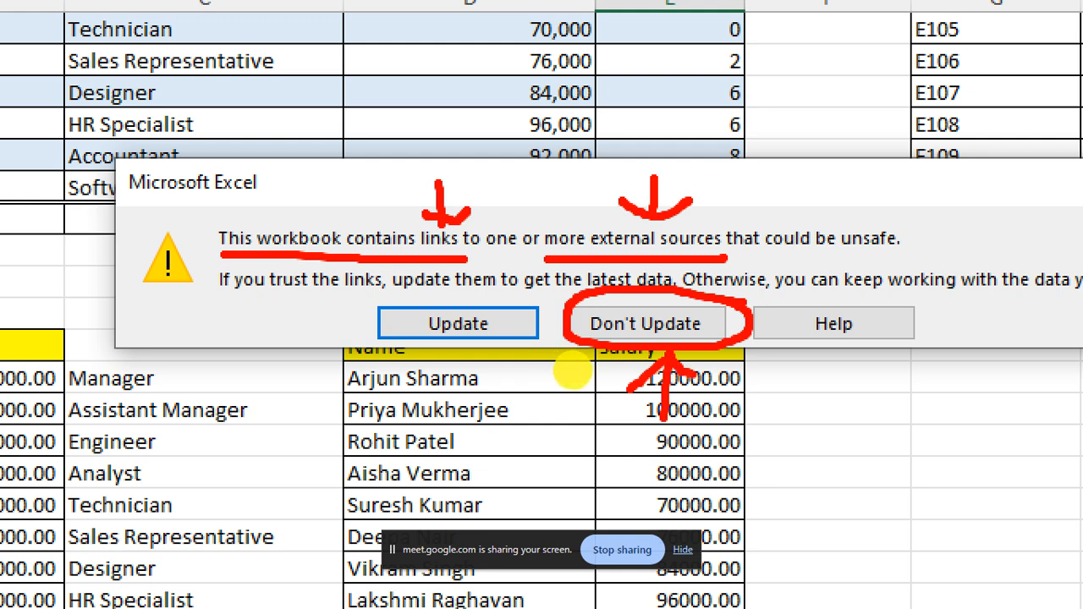
pyautogui.moveTo(471, 342); pyautogui.dragTo(471, 398)
pyautogui.moveTo(471, 346)
pyautogui.mouseDown()
pyautogui.moveTo(433, 370)
pyautogui.moveTo(482, 348)
pyautogui.moveTo(511, 366)
pyautogui.mouseUp()
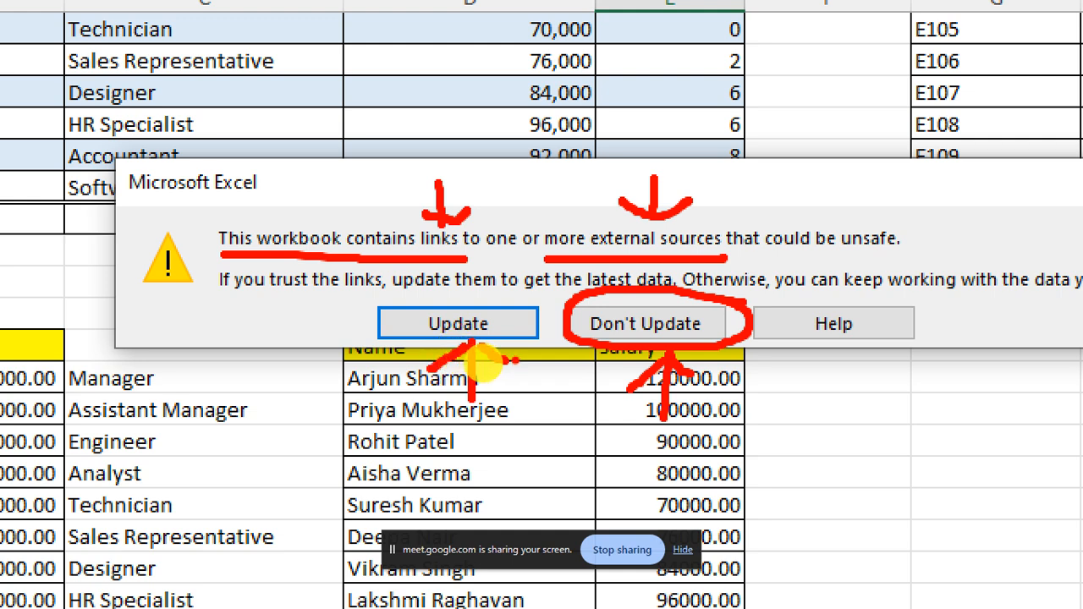
pyautogui.moveTo(347, 239)
pyautogui.mouseDown()
pyautogui.moveTo(466, 358)
pyautogui.moveTo(507, 362)
pyautogui.mouseUp()
pyautogui.moveTo(535, 231); pyautogui.dragTo(421, 366)
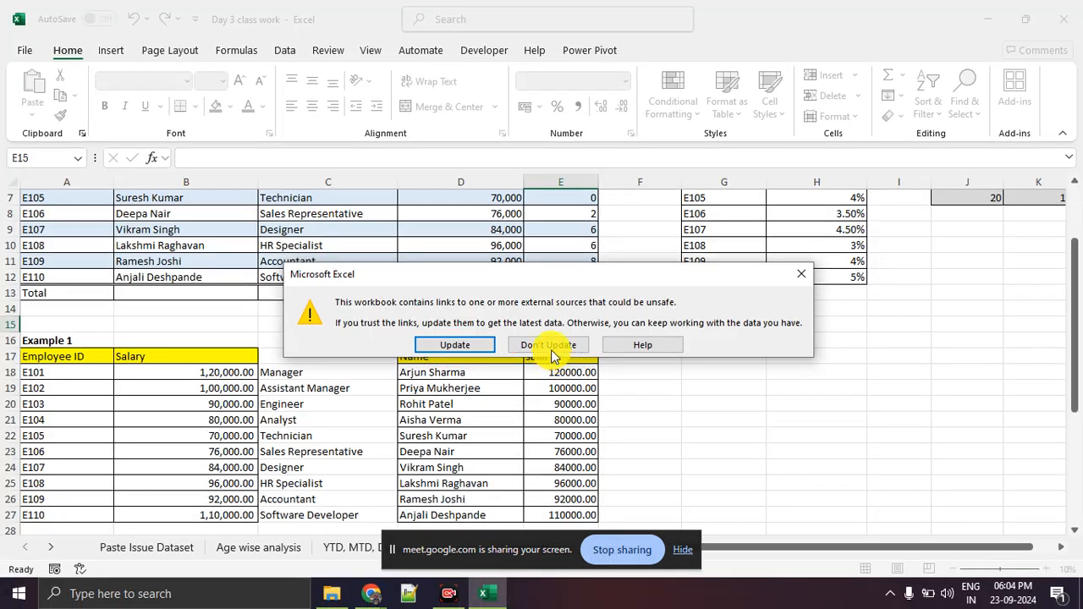
# Open the workbook without updating its external links and hide the screen-sharing notice.
pyautogui.click(551, 353)
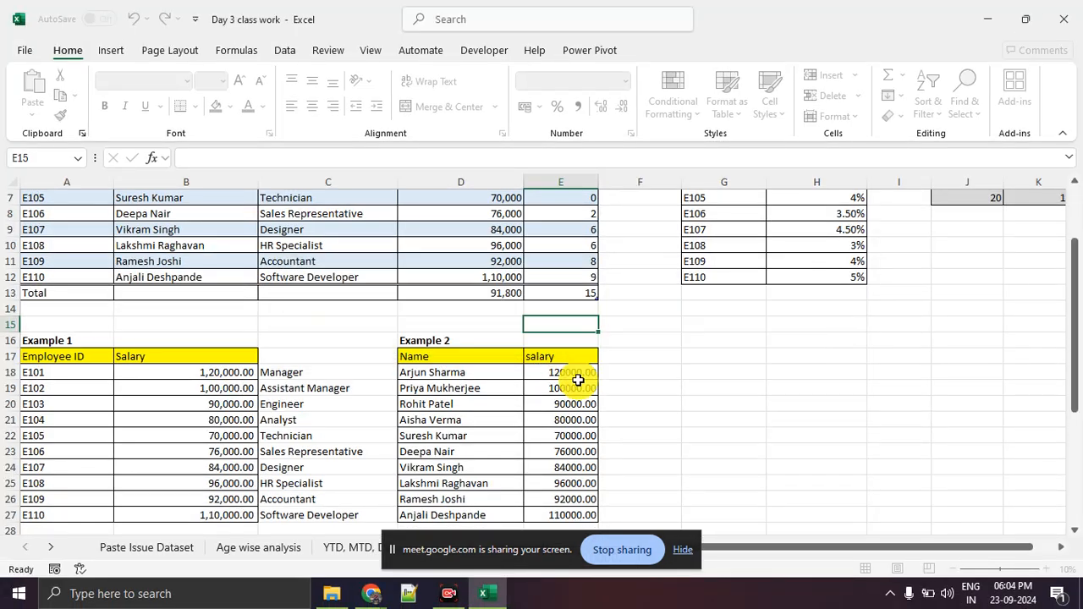
pyautogui.click(683, 549)
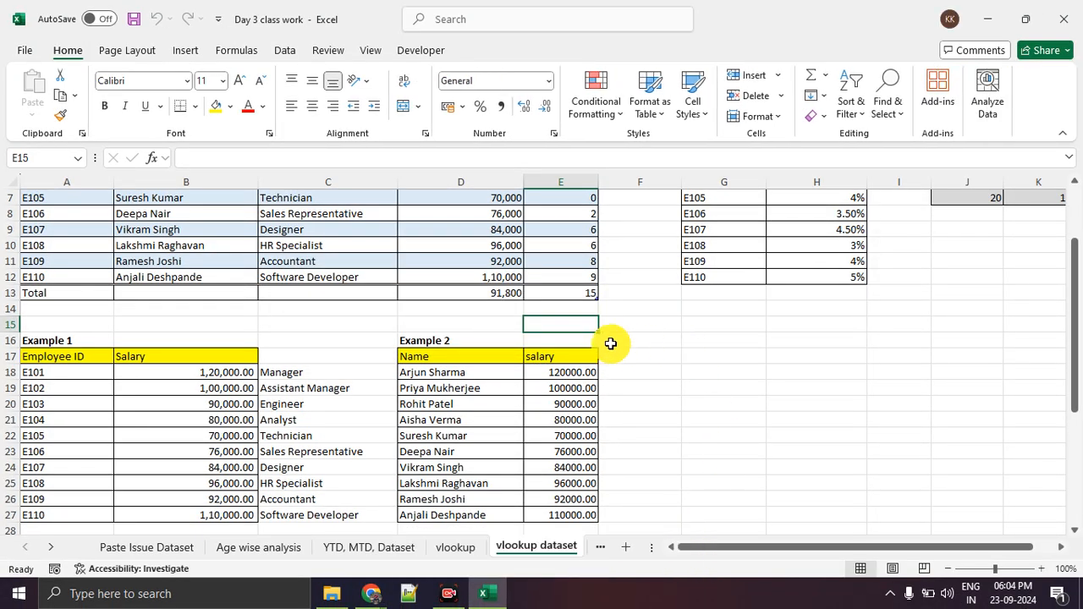
# Clear cells E19:E28 in the Example 2 salary column and cells B18:C27 beside the Example 1 employee IDs.
pyautogui.scroll(-2, 459, 338)
pyautogui.moveTo(223, 275); pyautogui.dragTo(317, 416)
pyautogui.moveTo(548, 293); pyautogui.dragTo(554, 429)
pyautogui.press('Delete')
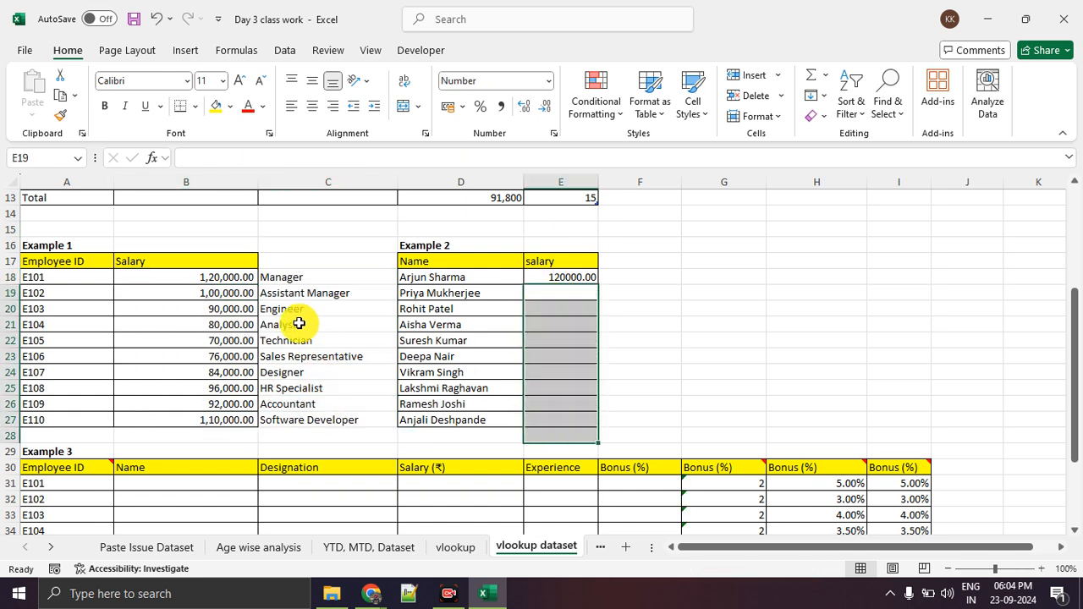
pyautogui.moveTo(223, 280); pyautogui.dragTo(261, 411)
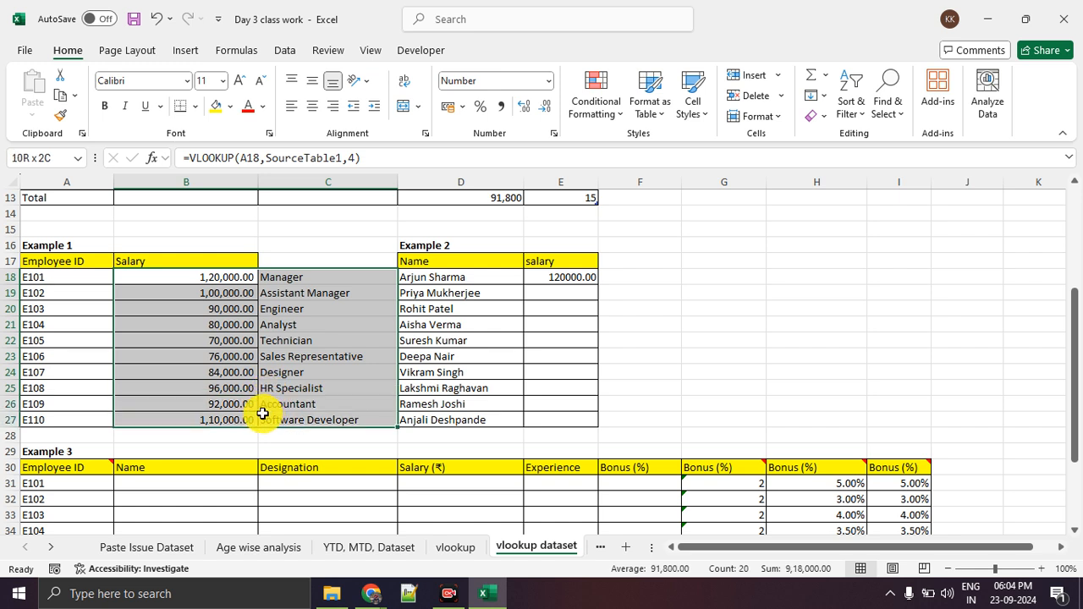
pyautogui.press('Delete')
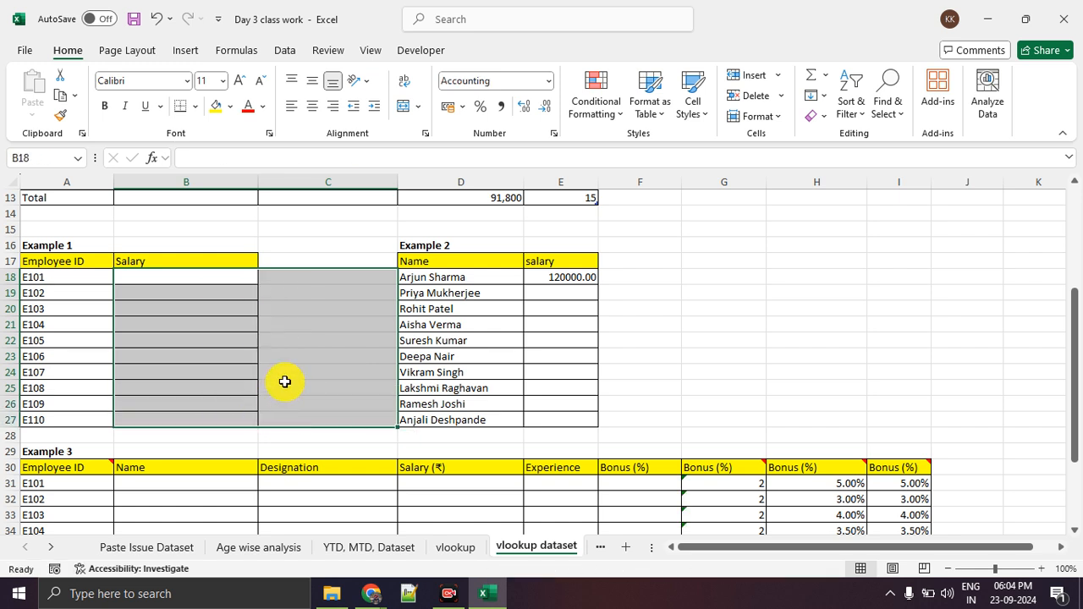
pyautogui.click(274, 382)
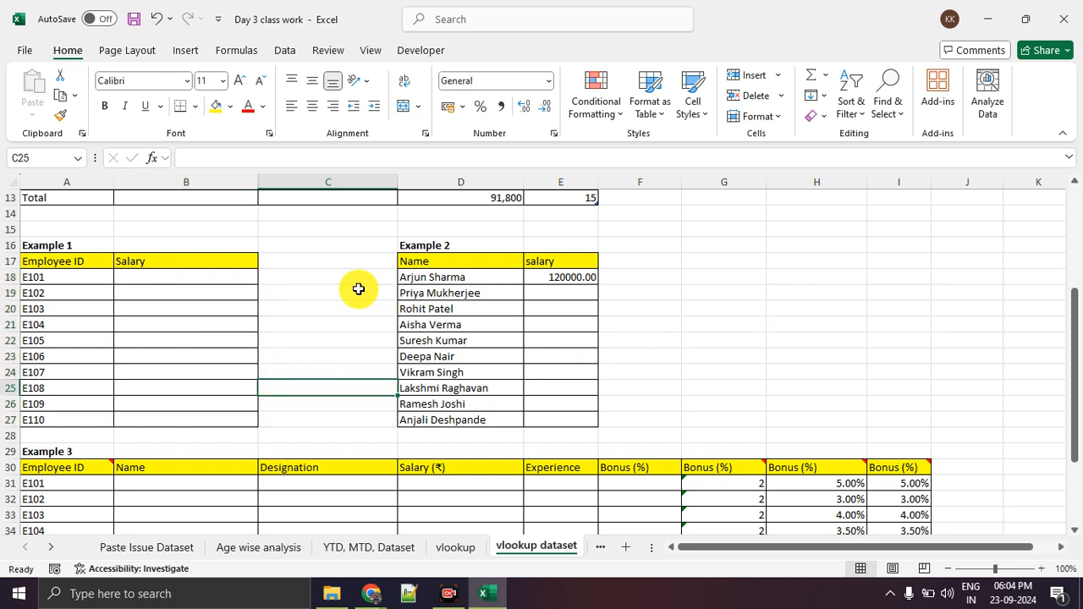
# Begin a VLOOKUP formula in cell C25 of the vlookup dataset sheet so its argument syntax is displayed.
pyautogui.scroll(3, 267, 280)
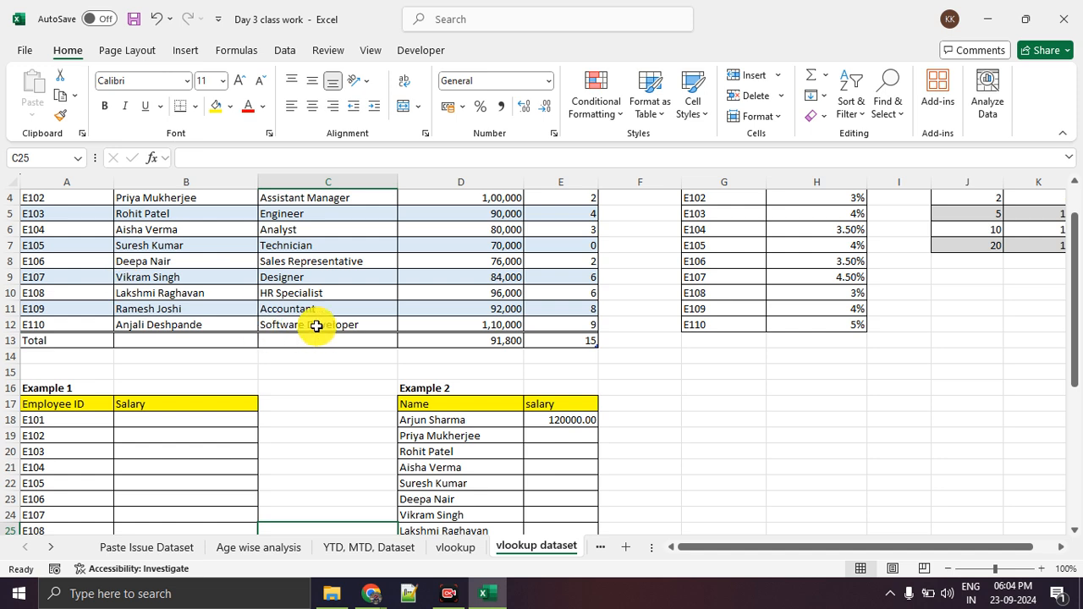
pyautogui.click(224, 162)
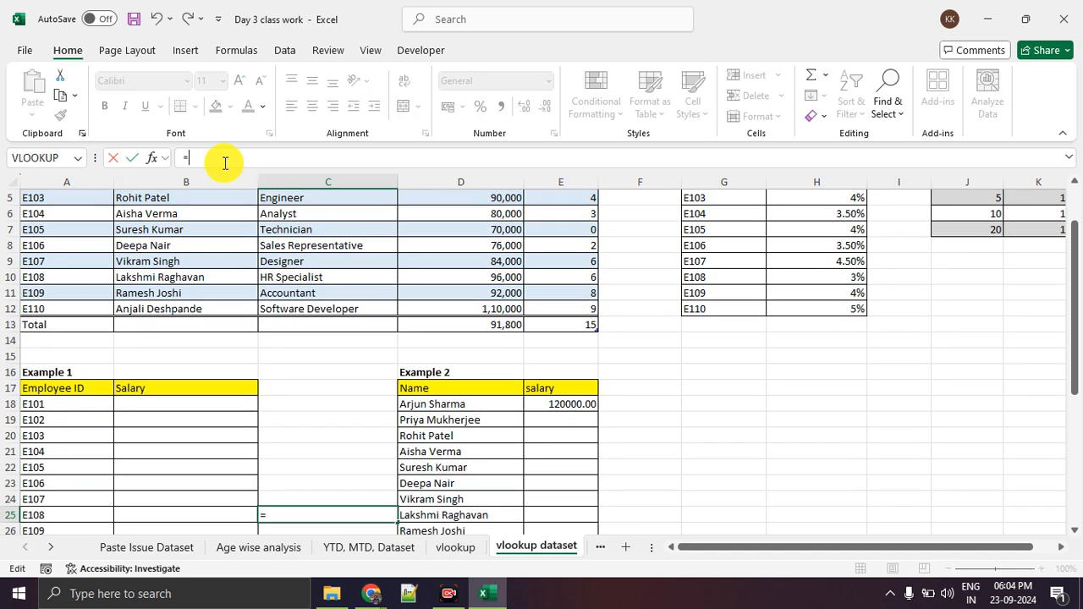
pyautogui.write('=vl')
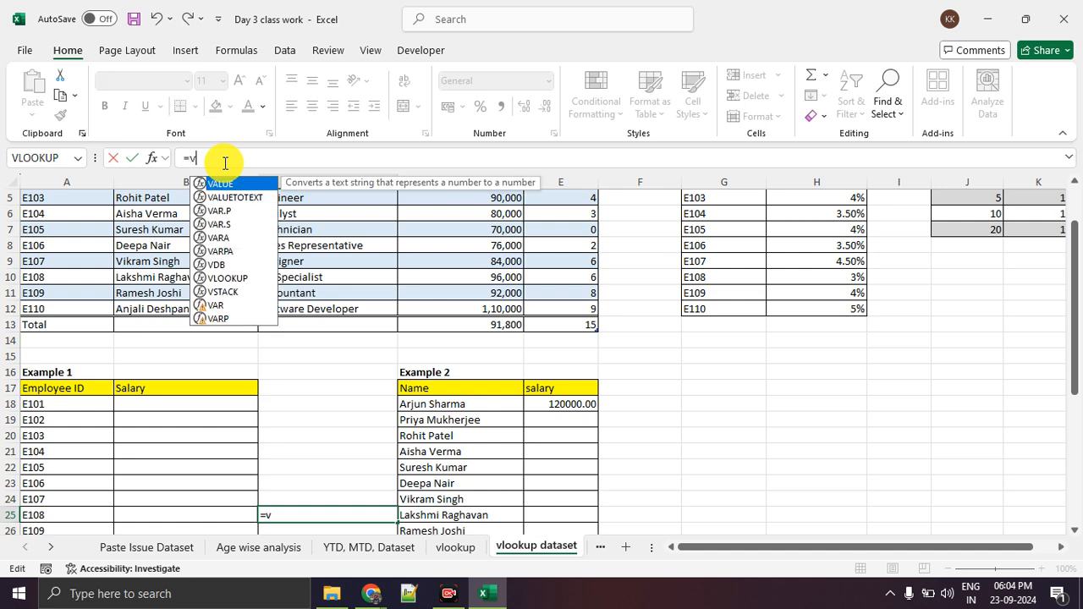
pyautogui.hotkey('ctrl', '1')
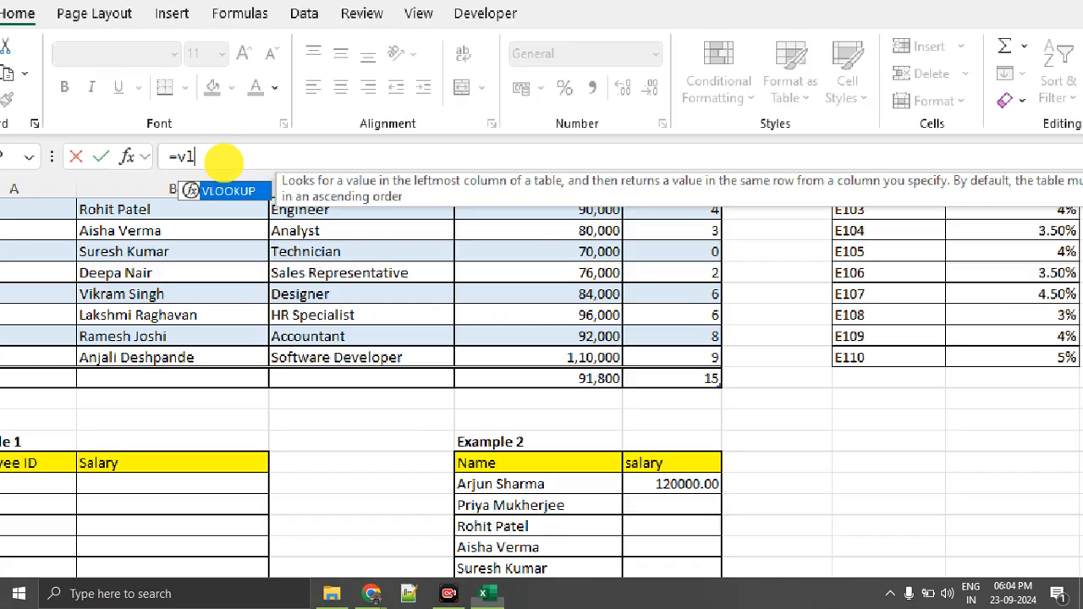
pyautogui.click(222, 163)
pyautogui.moveTo(215, 144)
pyautogui.mouseDown()
pyautogui.moveTo(180, 210)
pyautogui.moveTo(360, 174)
pyautogui.moveTo(203, 145)
pyautogui.mouseUp()
pyautogui.press('Escape')
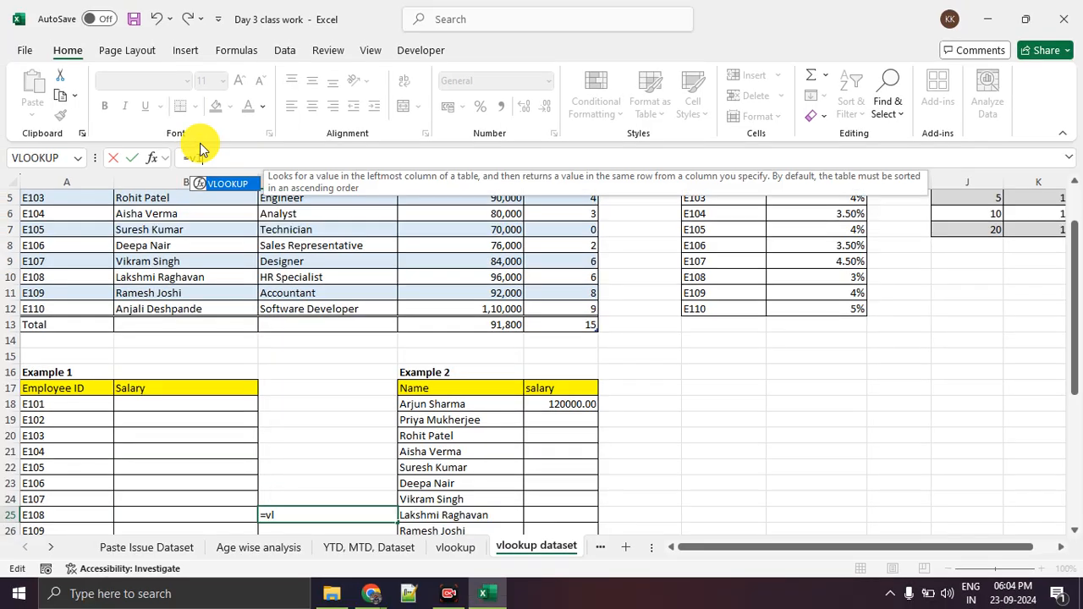
pyautogui.press('Tab')
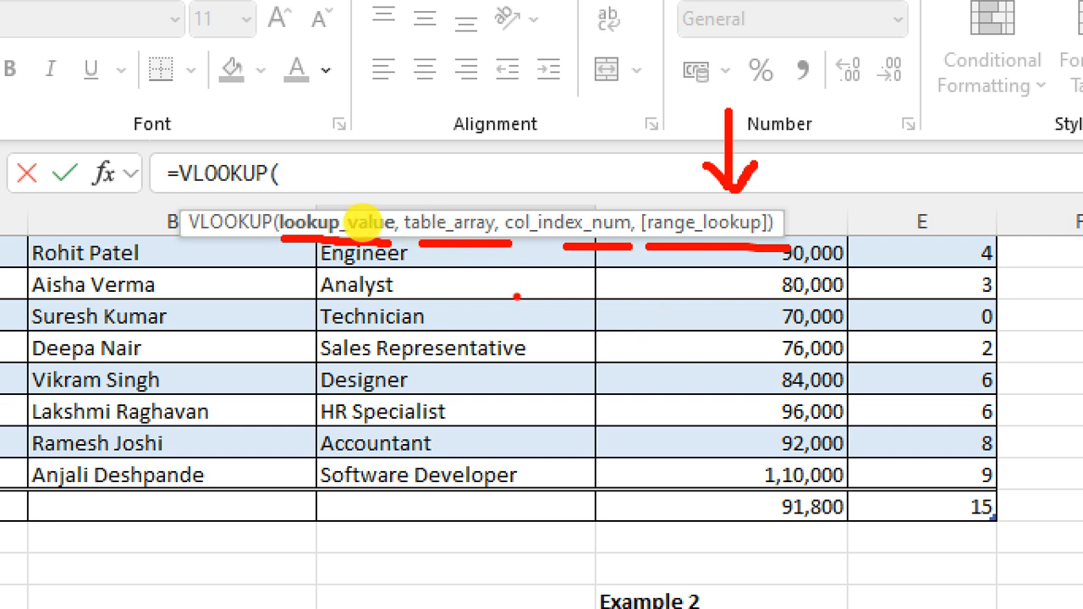
# Annotate the magnified VLOOKUP syntax in red with square brackets, ticks above the first three arguments and an arrow from range_lookup.
pyautogui.moveTo(668, 272)
pyautogui.mouseDown()
pyautogui.moveTo(625, 313)
pyautogui.moveTo(654, 330)
pyautogui.mouseUp()
pyautogui.moveTo(783, 285)
pyautogui.mouseDown()
pyautogui.moveTo(822, 288)
pyautogui.moveTo(782, 365)
pyautogui.mouseUp()
pyautogui.moveTo(332, 178); pyautogui.dragTo(393, 145)
pyautogui.moveTo(442, 180); pyautogui.dragTo(502, 158)
pyautogui.moveTo(569, 179); pyautogui.dragTo(668, 153)
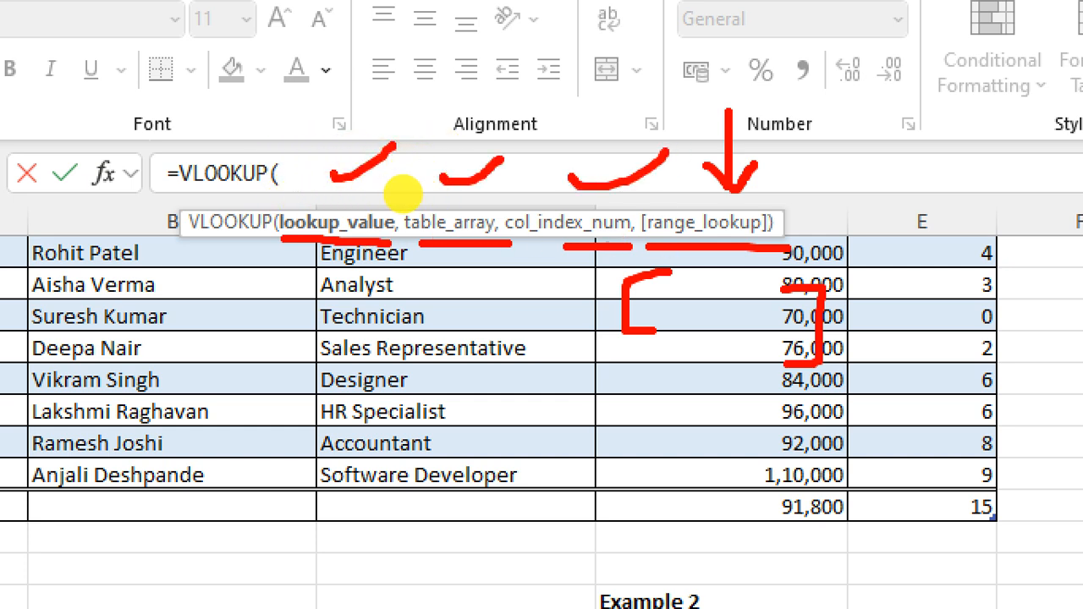
pyautogui.moveTo(622, 378); pyautogui.dragTo(709, 392)
pyautogui.moveTo(773, 396); pyautogui.dragTo(827, 396)
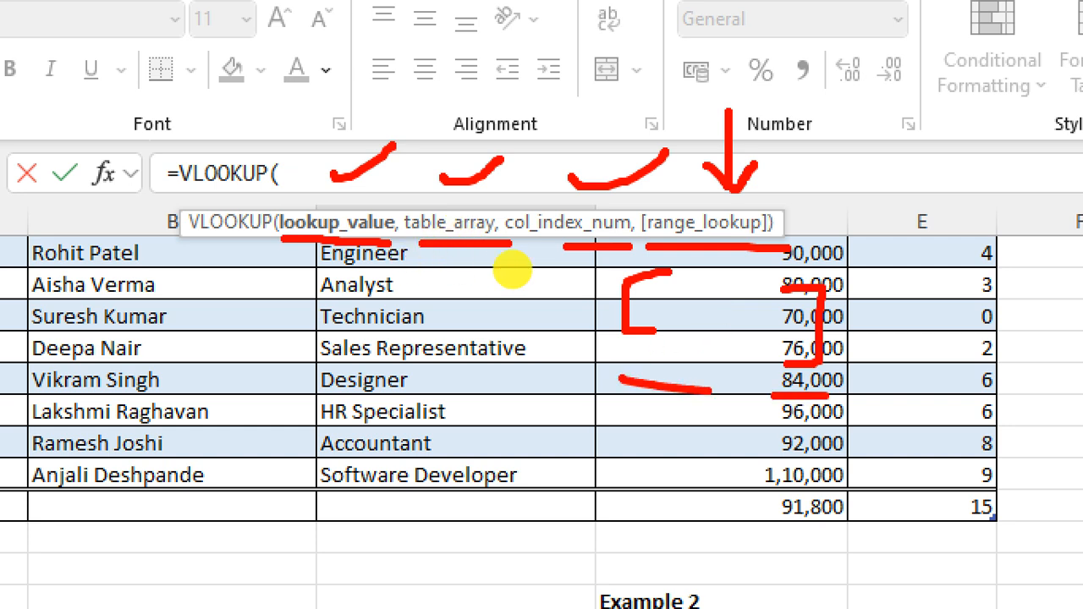
pyautogui.moveTo(625, 412); pyautogui.dragTo(800, 412)
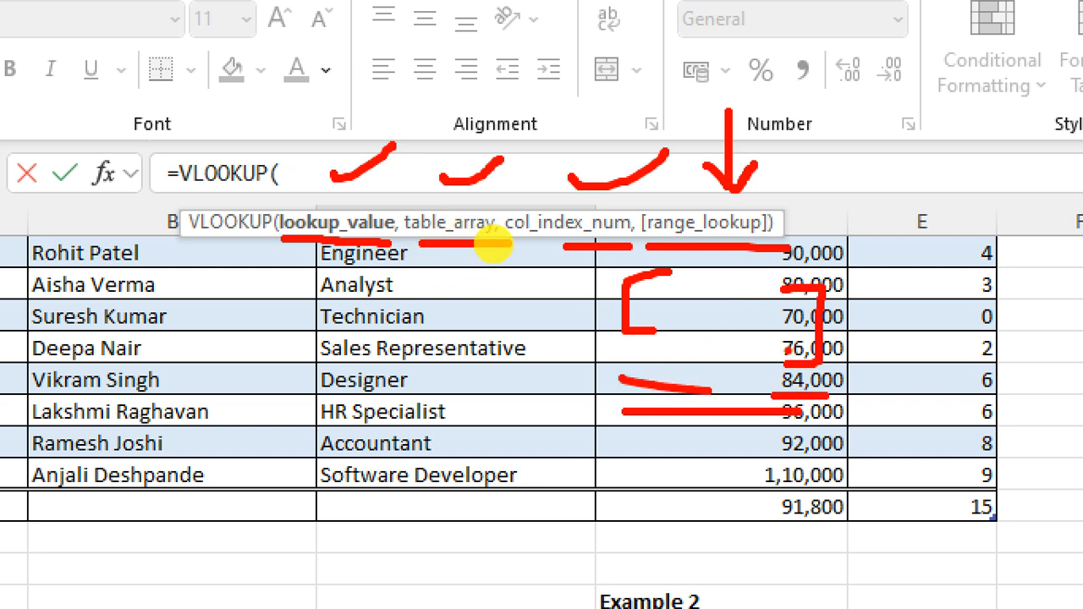
pyautogui.moveTo(788, 217)
pyautogui.mouseDown()
pyautogui.moveTo(875, 190)
pyautogui.moveTo(906, 195)
pyautogui.moveTo(887, 218)
pyautogui.mouseUp()
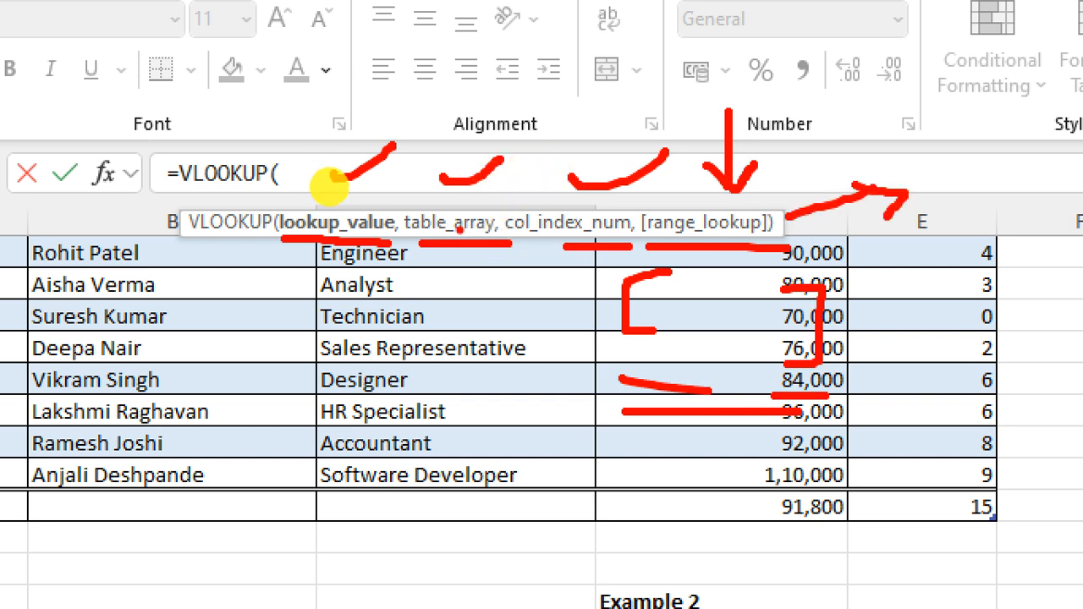
pyautogui.press('Escape')
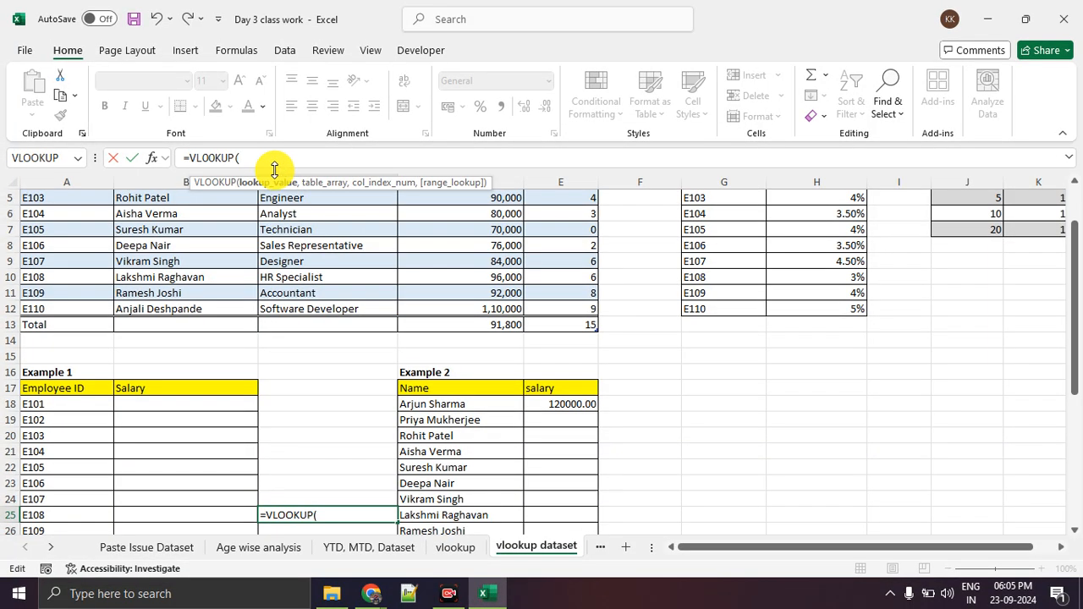
# Magnify the VLOOKUP syntax again, underline its arguments, cross out range_lookup, and link and tick the three required arguments in red.
pyautogui.hotkey('ctrl', '1')
pyautogui.click(362, 190)
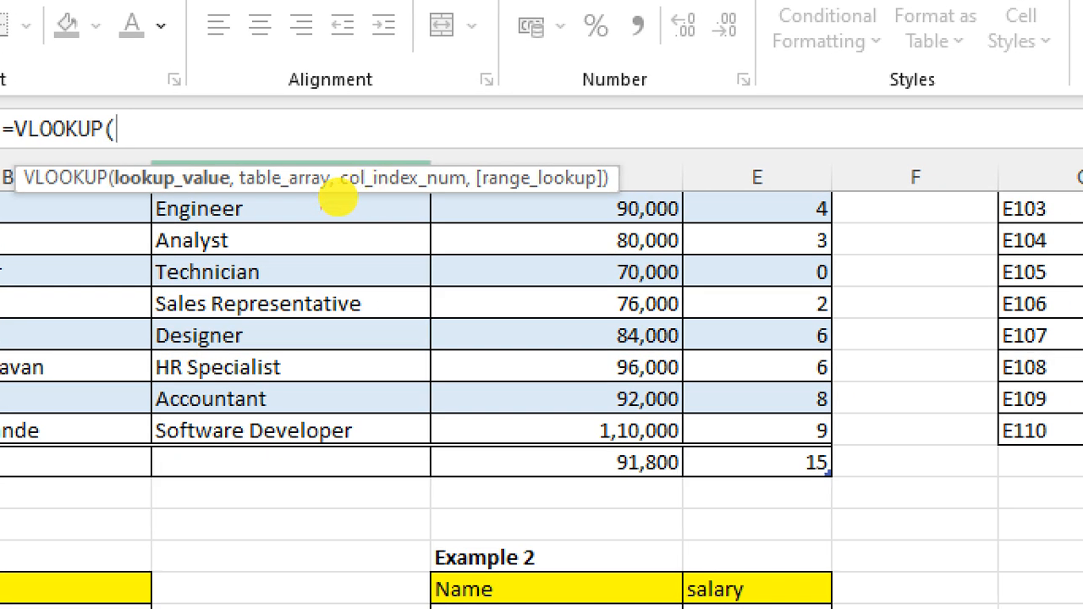
pyautogui.moveTo(135, 203)
pyautogui.mouseDown()
pyautogui.moveTo(604, 201)
pyautogui.moveTo(576, 235)
pyautogui.moveTo(539, 237)
pyautogui.mouseUp()
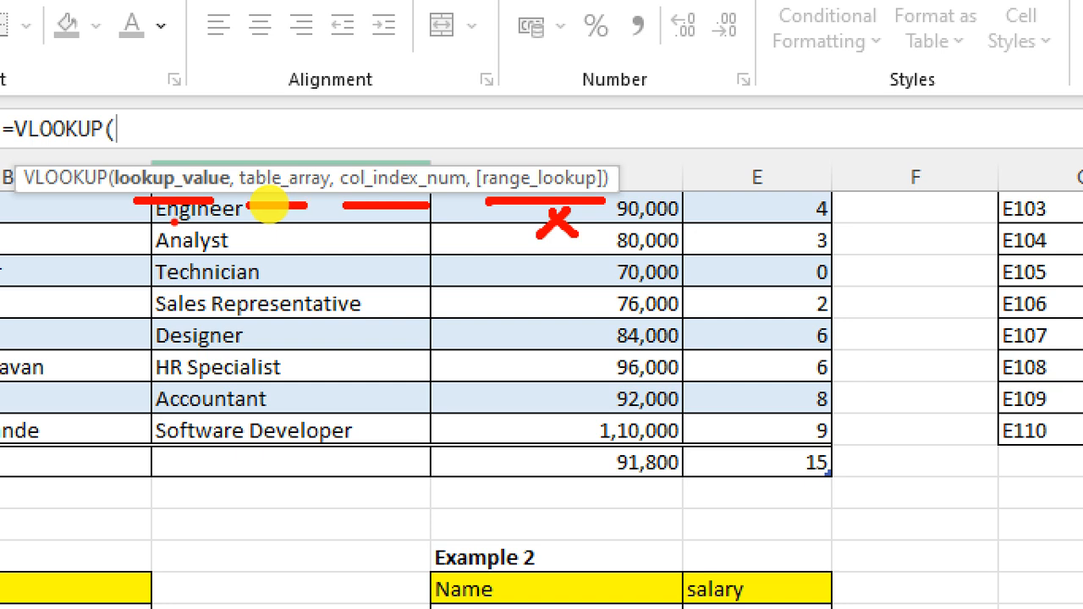
pyautogui.moveTo(174, 221)
pyautogui.mouseDown()
pyautogui.moveTo(174, 235)
pyautogui.moveTo(283, 233)
pyautogui.moveTo(321, 272)
pyautogui.moveTo(398, 227)
pyautogui.mouseUp()
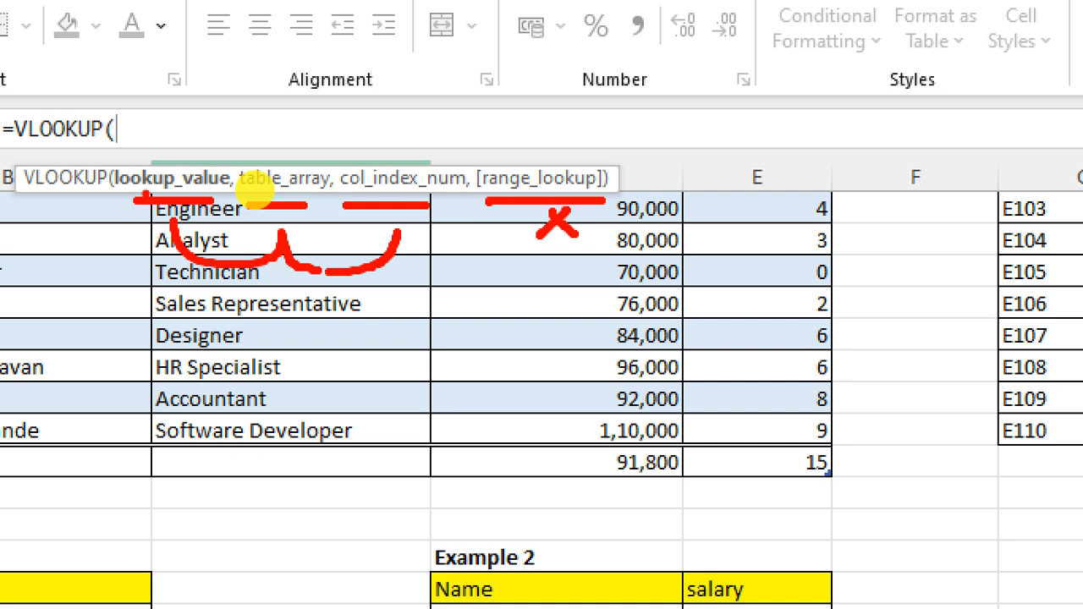
pyautogui.moveTo(174, 156)
pyautogui.mouseDown()
pyautogui.moveTo(212, 132)
pyautogui.moveTo(292, 157)
pyautogui.moveTo(311, 144)
pyautogui.mouseUp()
pyautogui.moveTo(394, 146); pyautogui.dragTo(423, 140)
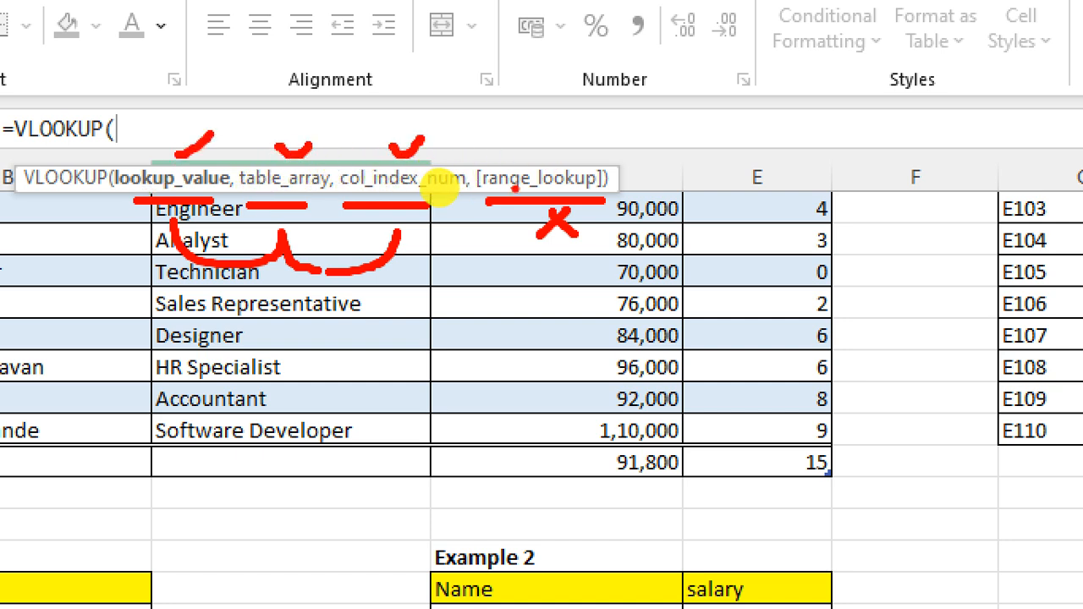
pyautogui.press('Escape')
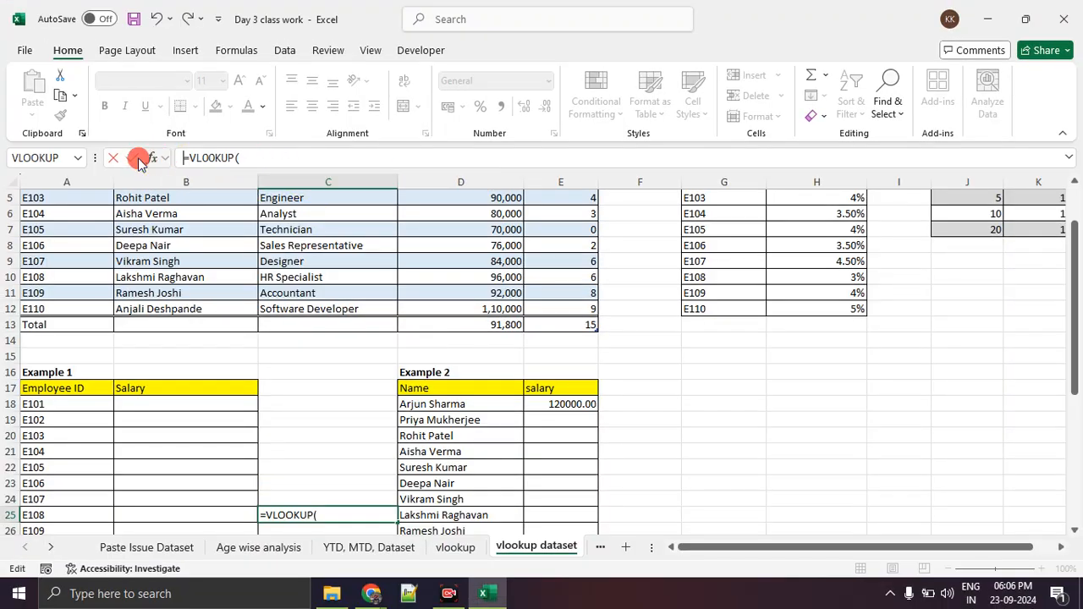
# Erase the unfinished VLOOKUP formula from C25 and open the arguments table on the vlookup sheet.
pyautogui.press('BackSpace')
pyautogui.press('BackSpace')
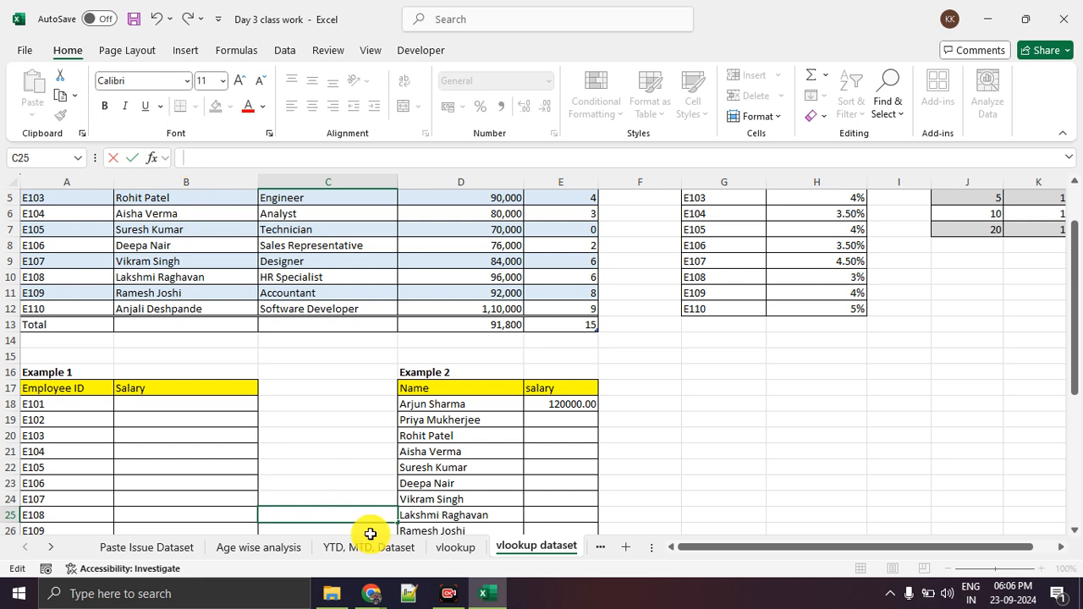
pyautogui.click(446, 547)
pyautogui.click(128, 433)
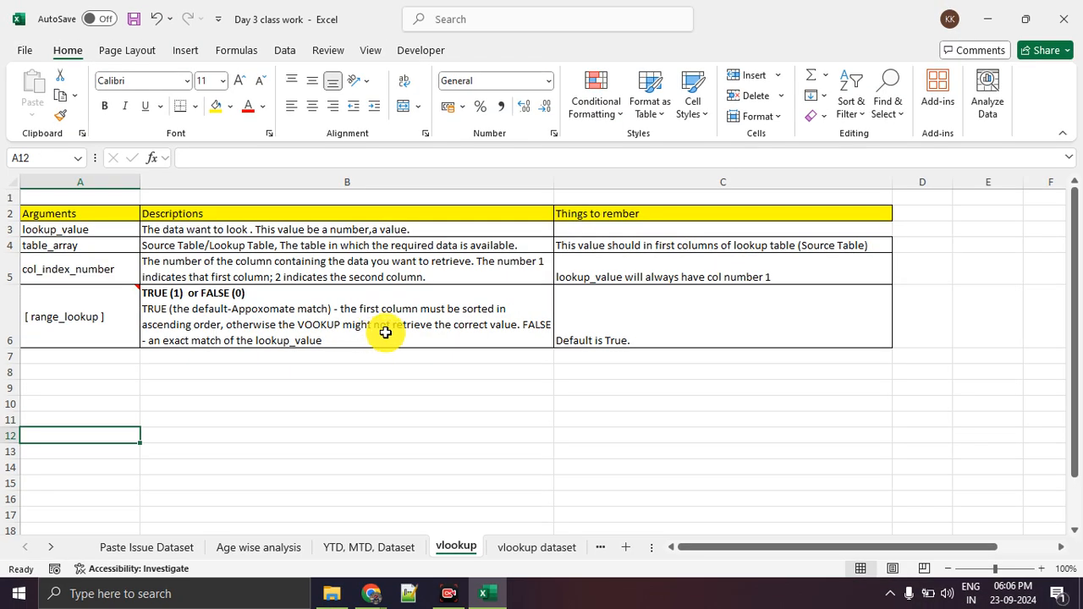
# Append "which is common" to the lookup_value description in cell B3.
pyautogui.click(97, 230)
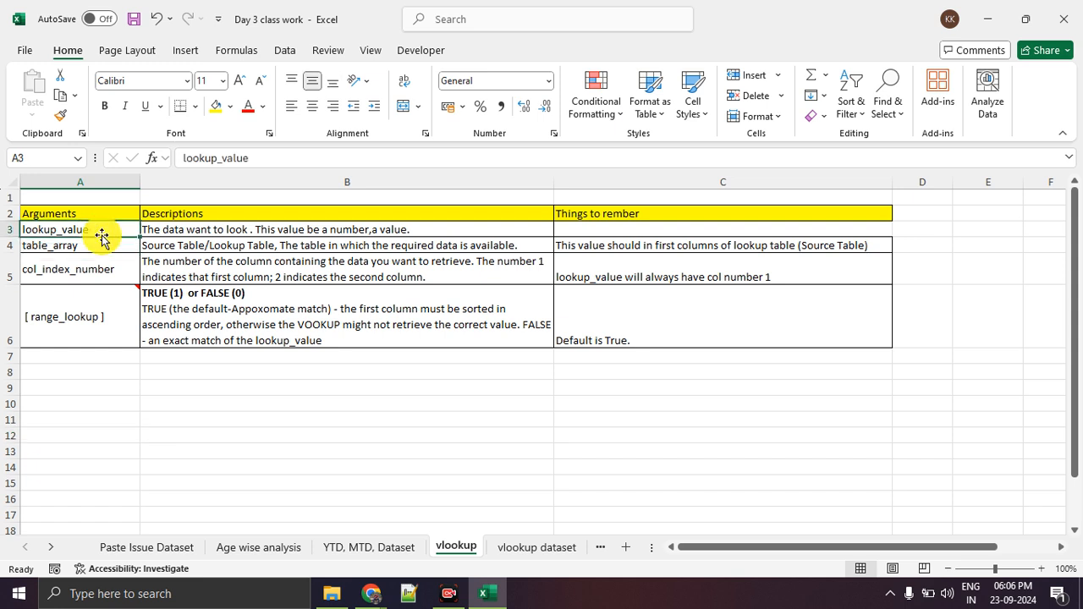
pyautogui.click(208, 234)
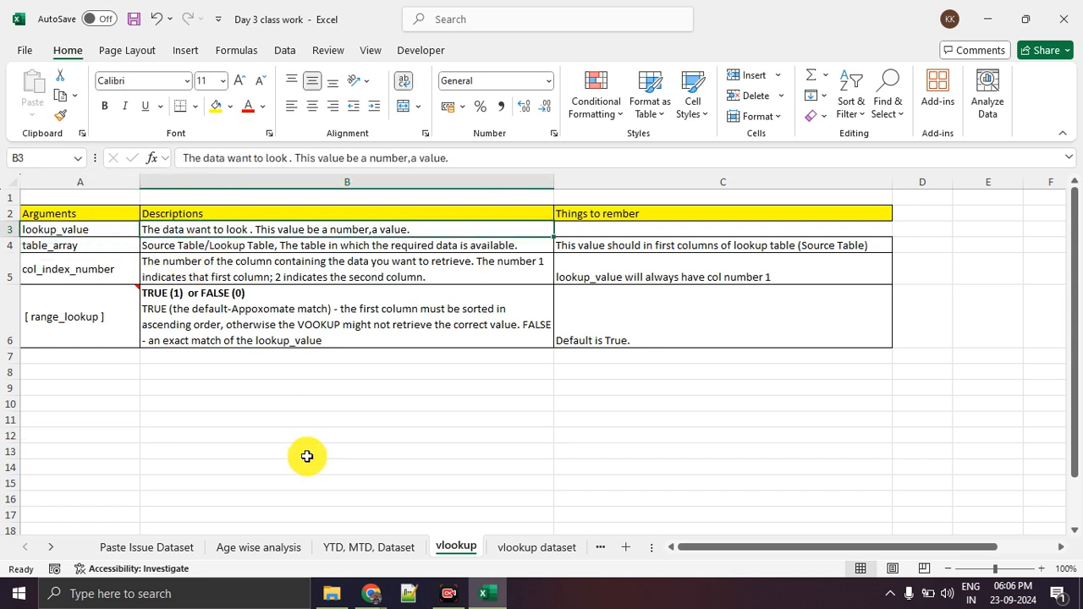
pyautogui.doubleClick(412, 227)
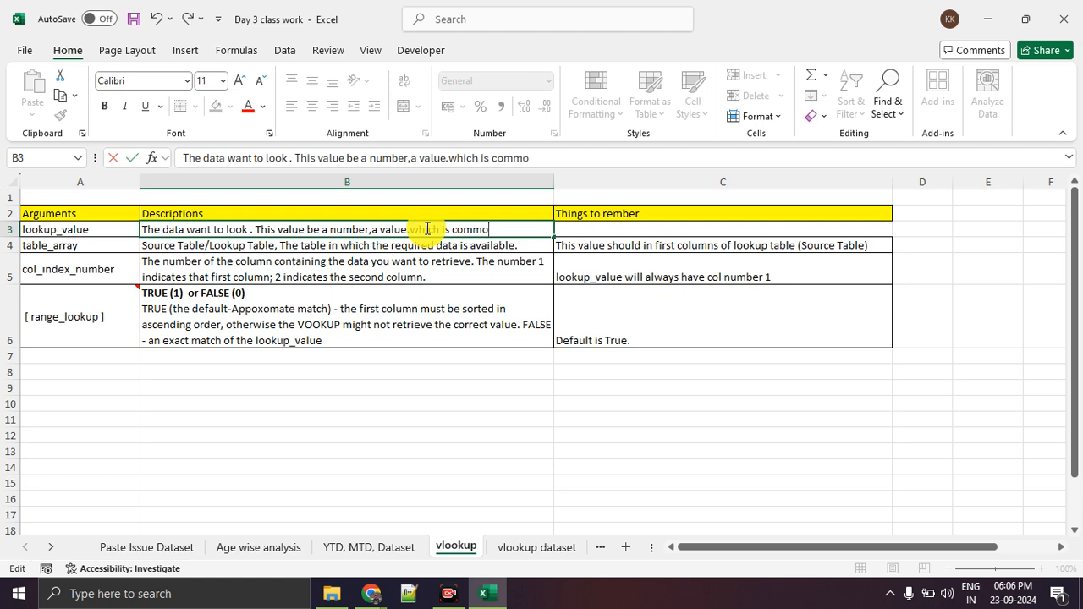
pyautogui.press('Return')
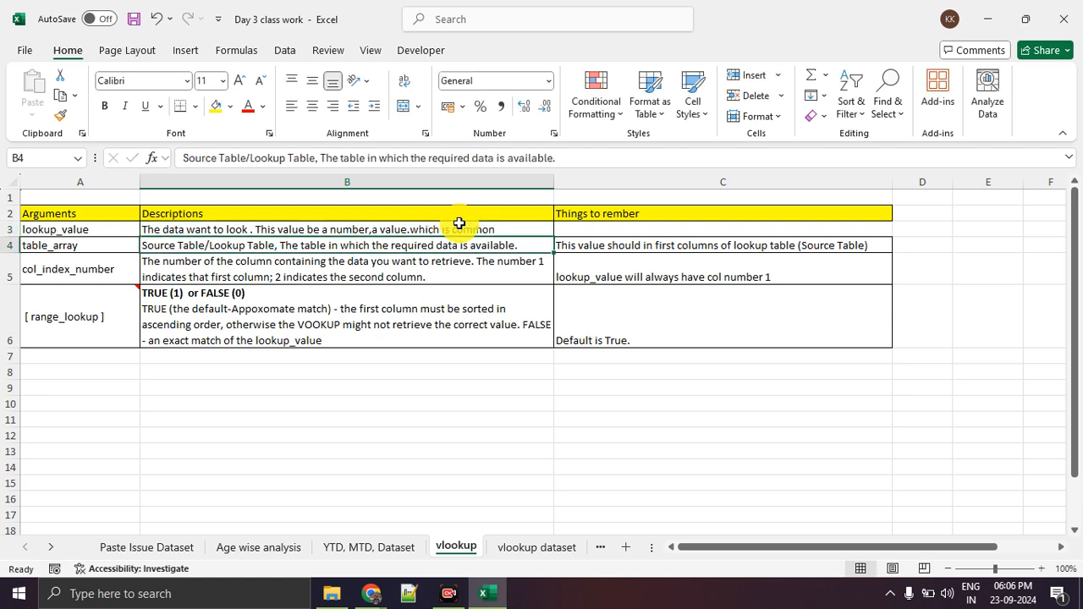
# Return to the vlookup dataset sheet and compare the Example 1 table in A17:B27 with the source data in A2:E12.
pyautogui.click(508, 550)
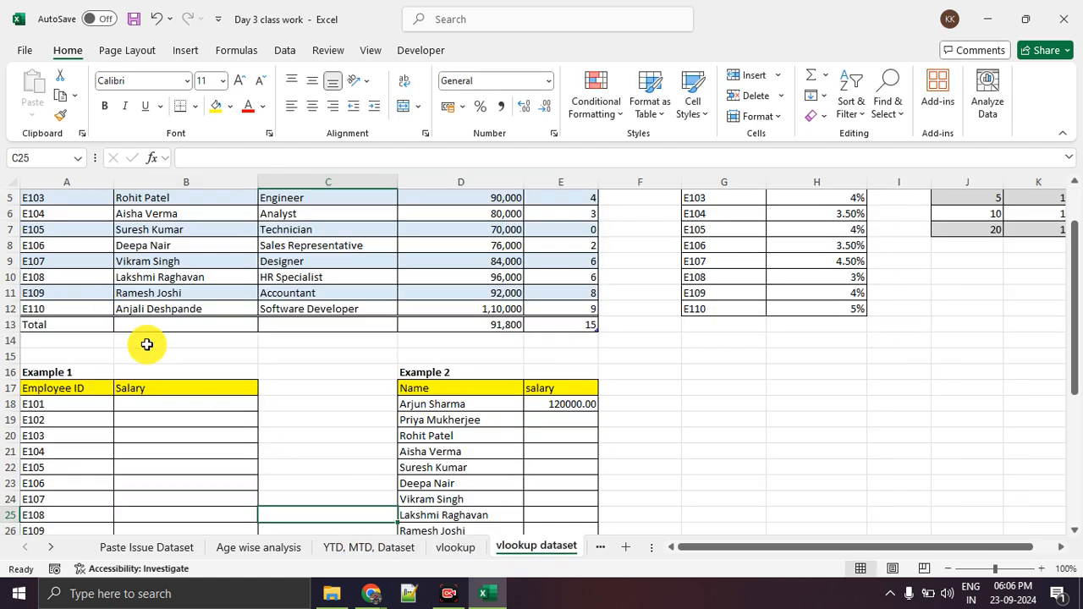
pyautogui.scroll(-2, 148, 314)
pyautogui.moveTo(85, 290); pyautogui.dragTo(198, 444)
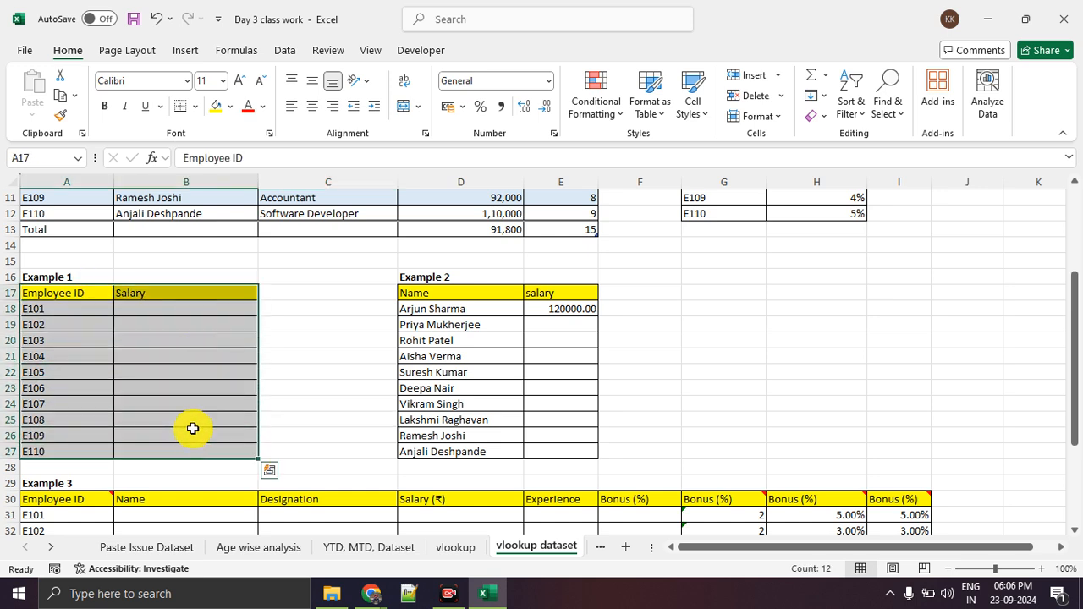
pyautogui.scroll(3, 193, 429)
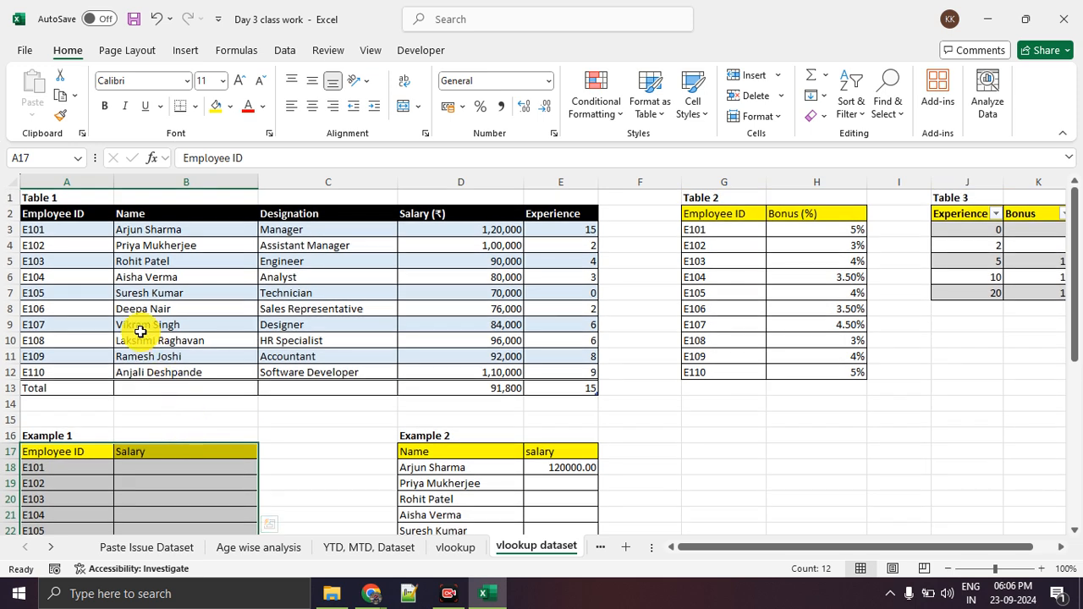
pyautogui.moveTo(89, 217); pyautogui.dragTo(529, 370)
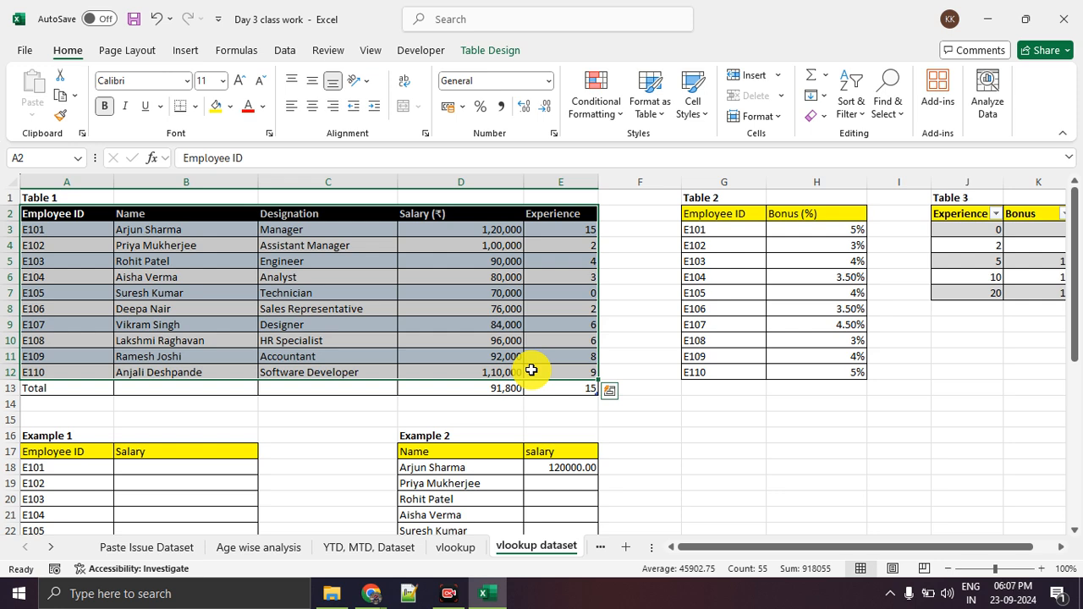
pyautogui.click(431, 341)
pyautogui.scroll(-1, 64, 405)
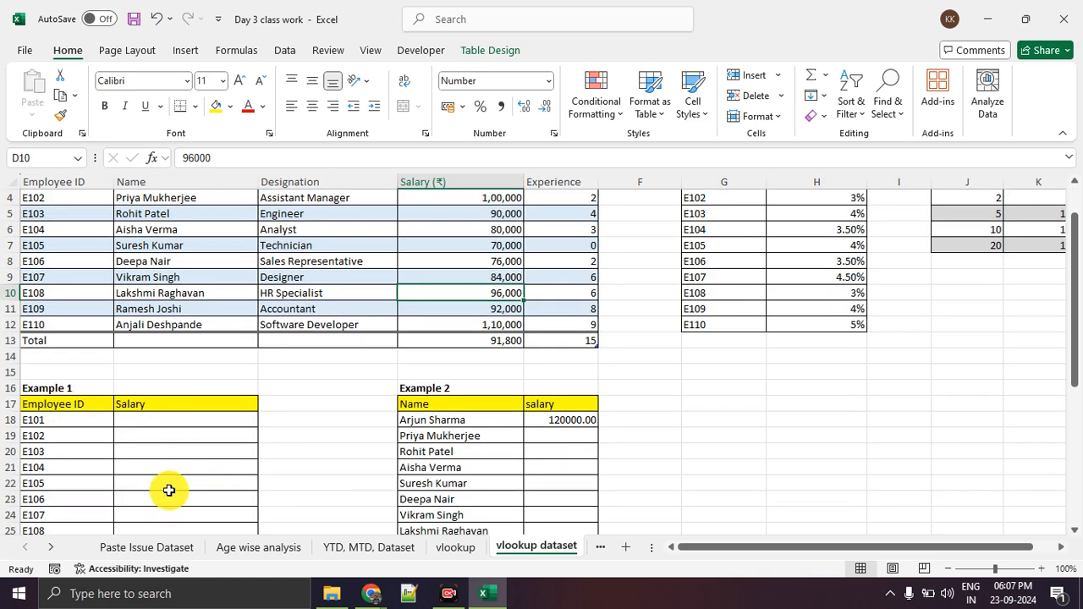
pyautogui.scroll(1, 132, 466)
pyautogui.scroll(-5, 123, 442)
pyautogui.scroll(5, 123, 442)
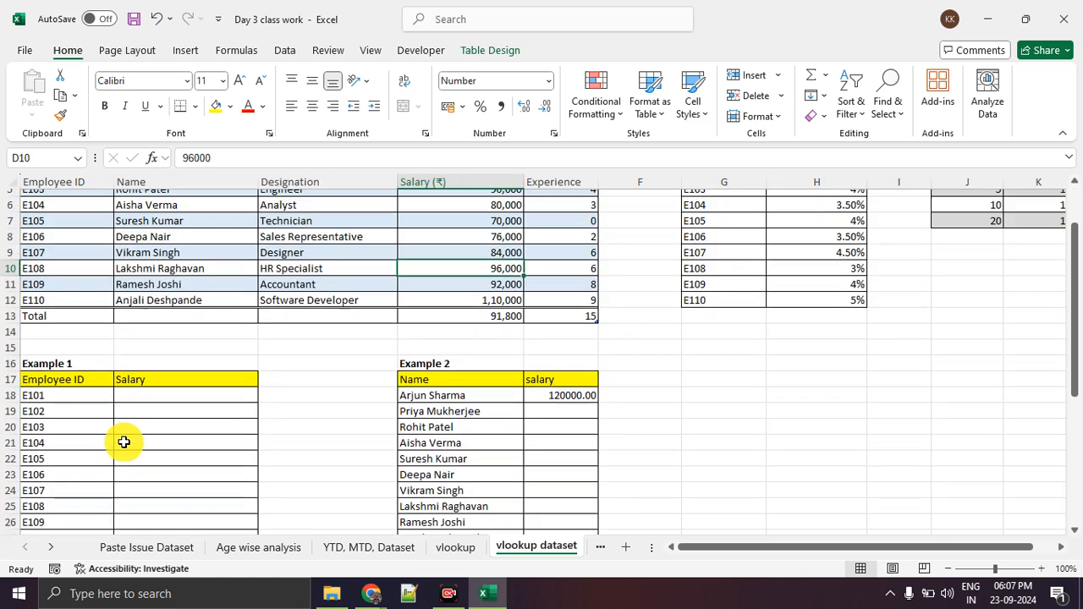
pyautogui.scroll(-2, 124, 441)
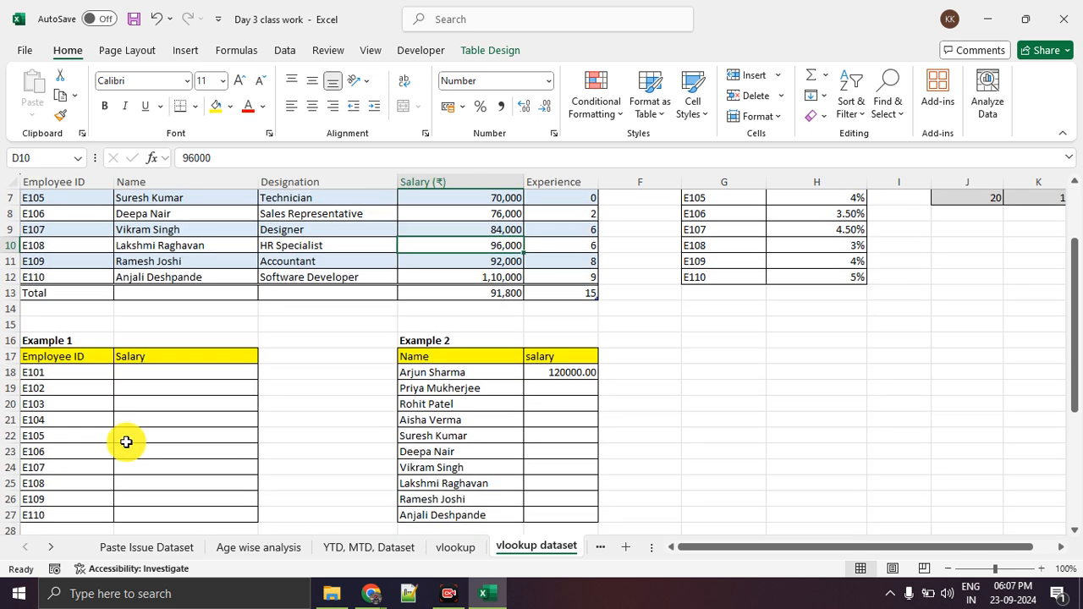
pyautogui.scroll(-1, 126, 441)
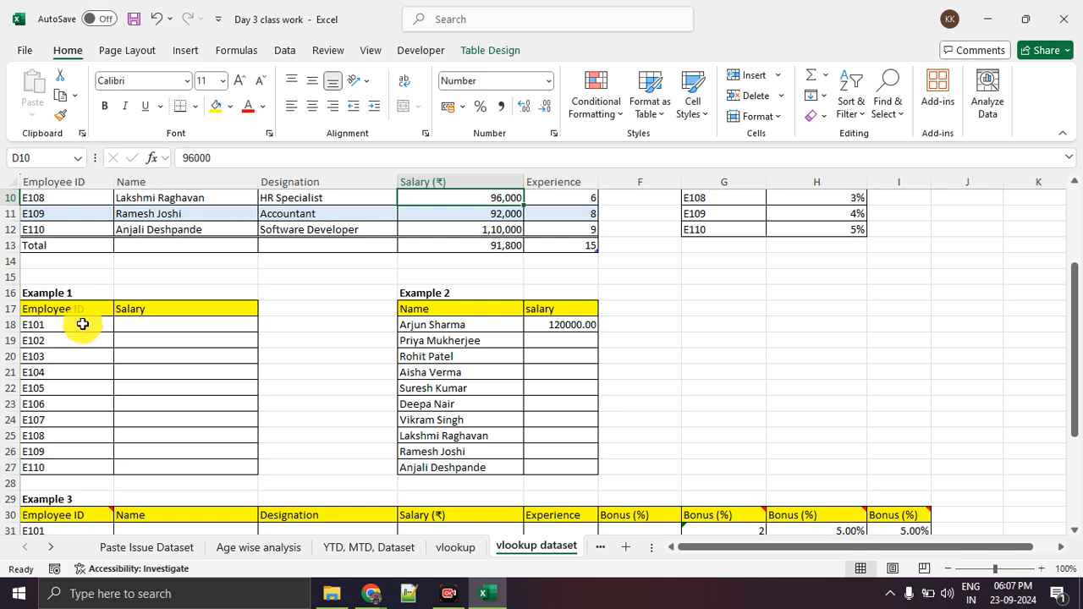
# Enlarge the sheet to 140% and review the employee IDs shared by Table 1 and Example 1.
pyautogui.click(1042, 568)
pyautogui.click(1046, 570)
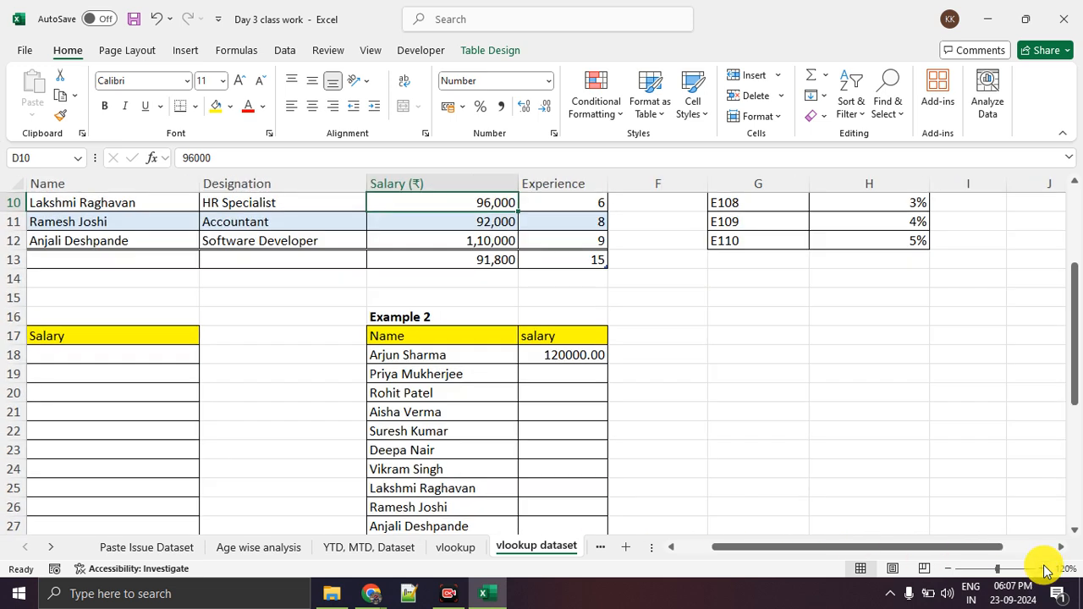
pyautogui.click(1045, 571)
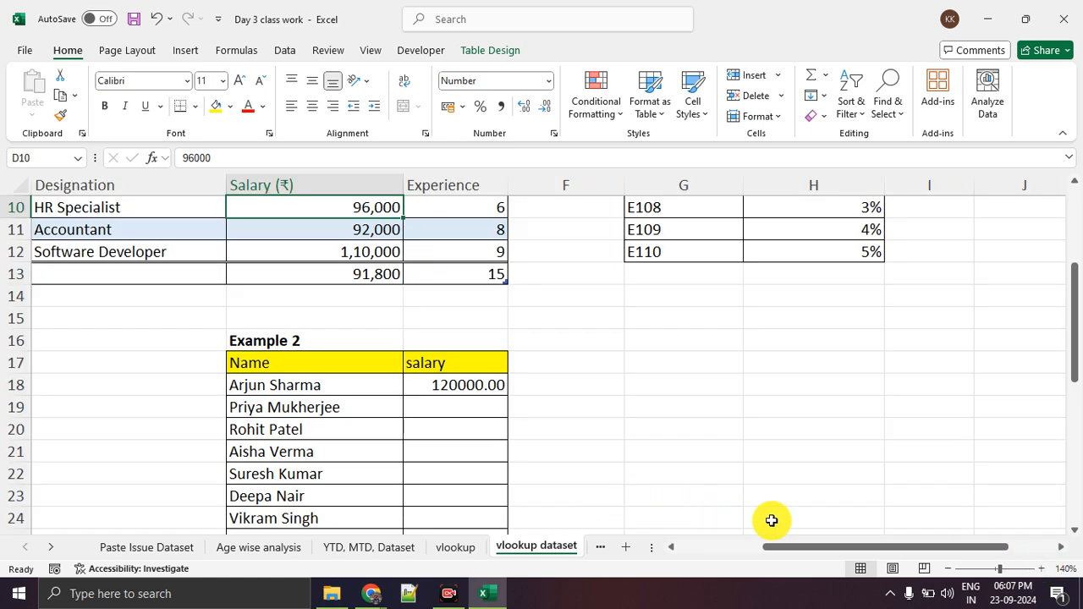
pyautogui.moveTo(770, 545); pyautogui.dragTo(674, 550)
pyautogui.scroll(3, 309, 421)
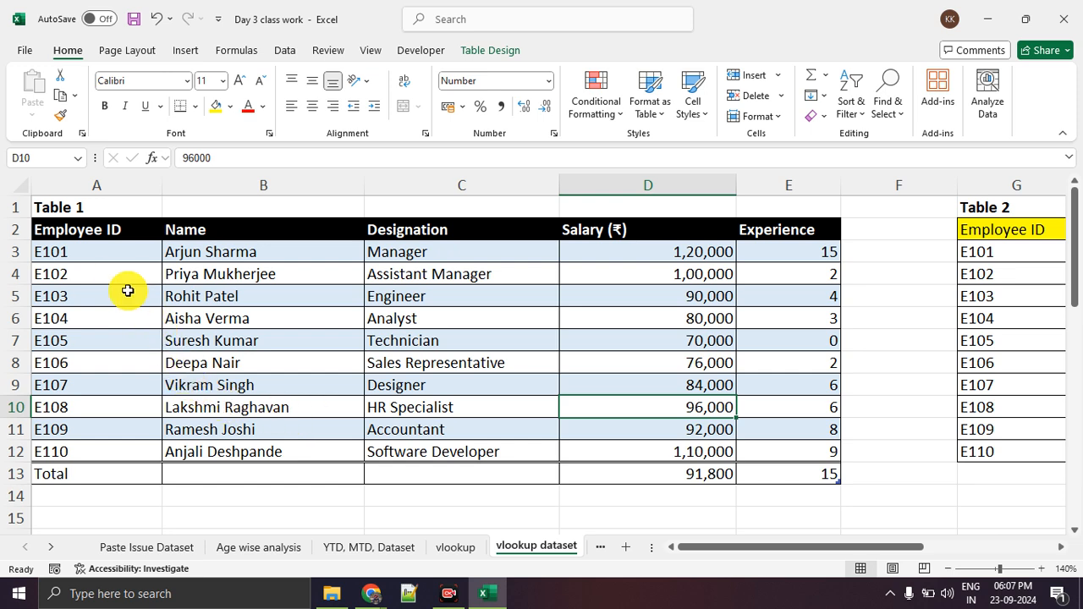
pyautogui.scroll(-3, 90, 300)
pyautogui.scroll(-1, 90, 302)
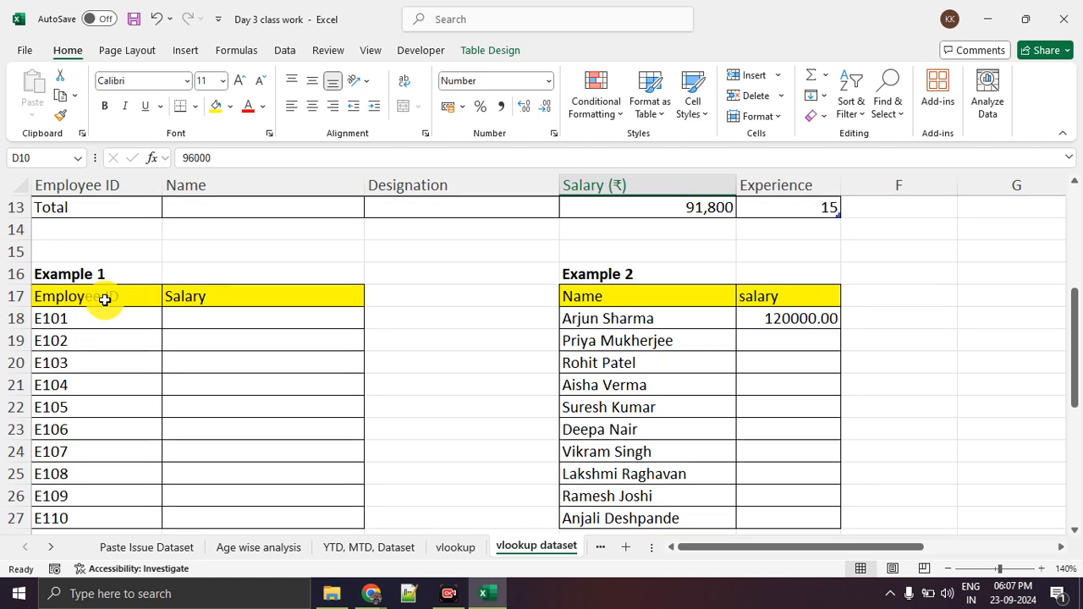
pyautogui.scroll(-1, 104, 299)
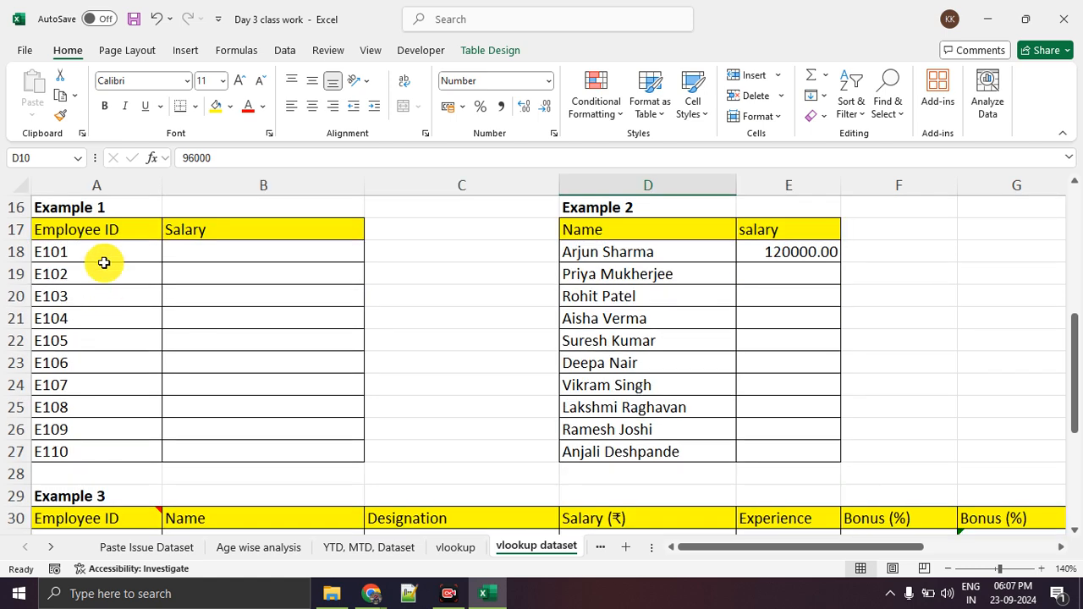
# Compare the Employee ID column of Example 1 in A17:B27 with the Employee ID column of Table 1.
pyautogui.moveTo(97, 230); pyautogui.dragTo(275, 443)
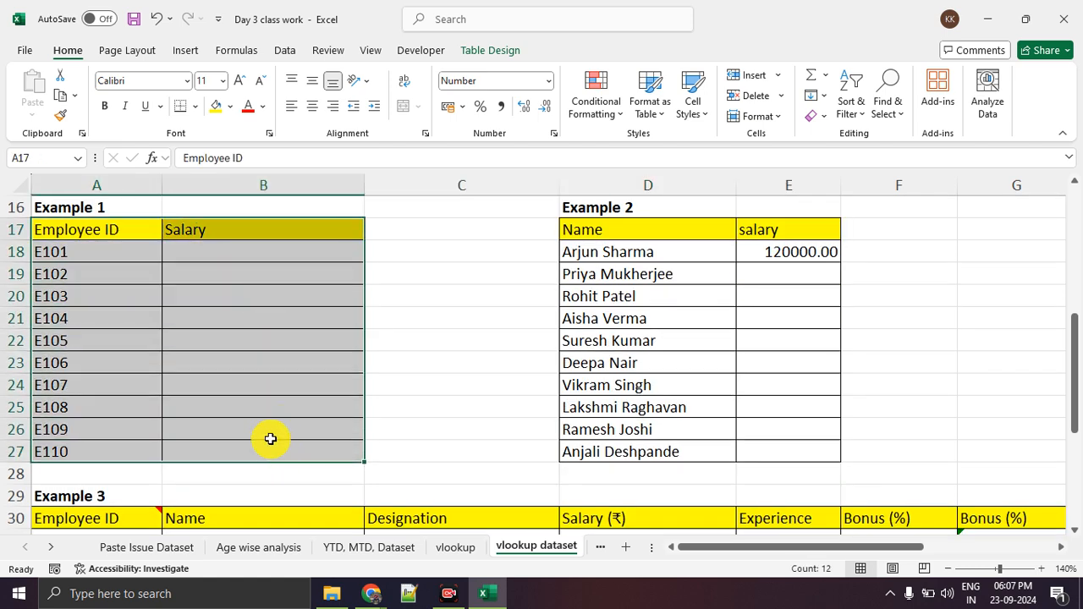
pyautogui.doubleClick(136, 232)
pyautogui.click(133, 273)
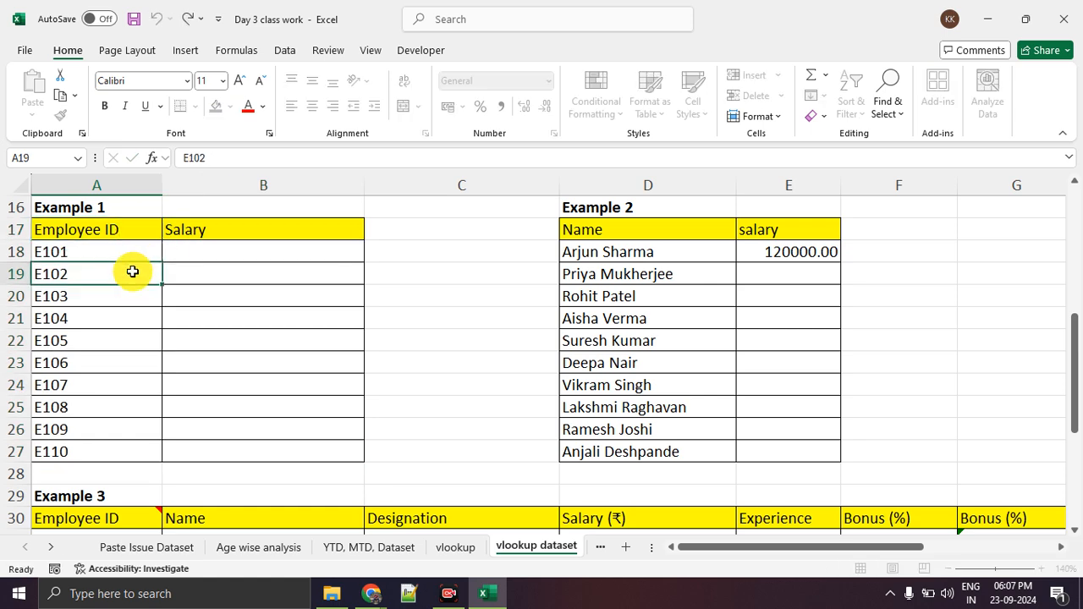
pyautogui.scroll(5, 133, 273)
pyautogui.click(117, 220)
pyautogui.click(117, 221)
pyautogui.click(143, 294)
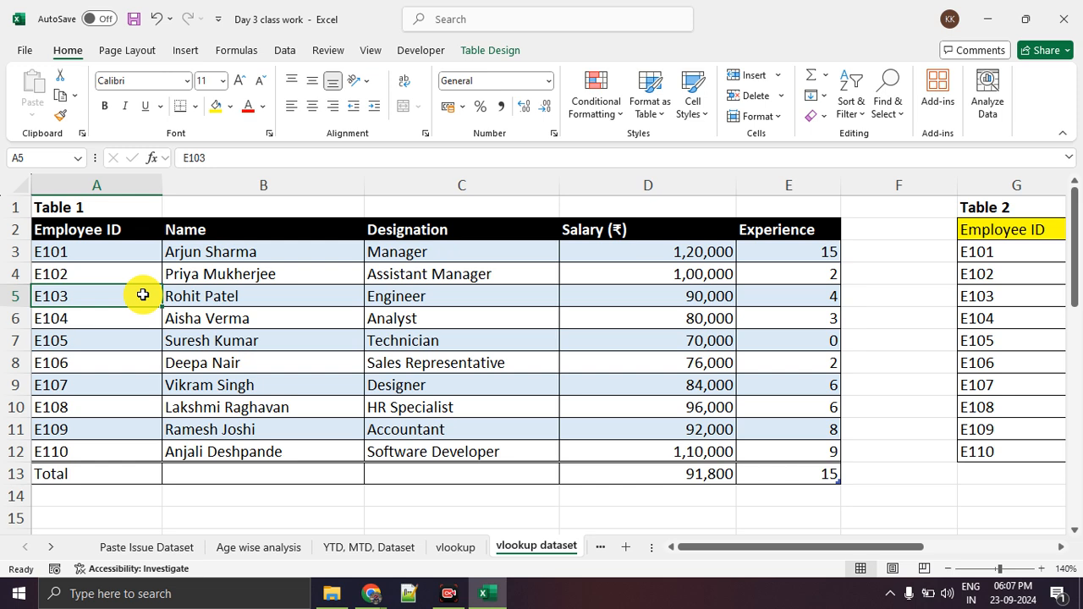
pyautogui.scroll(-4, 143, 295)
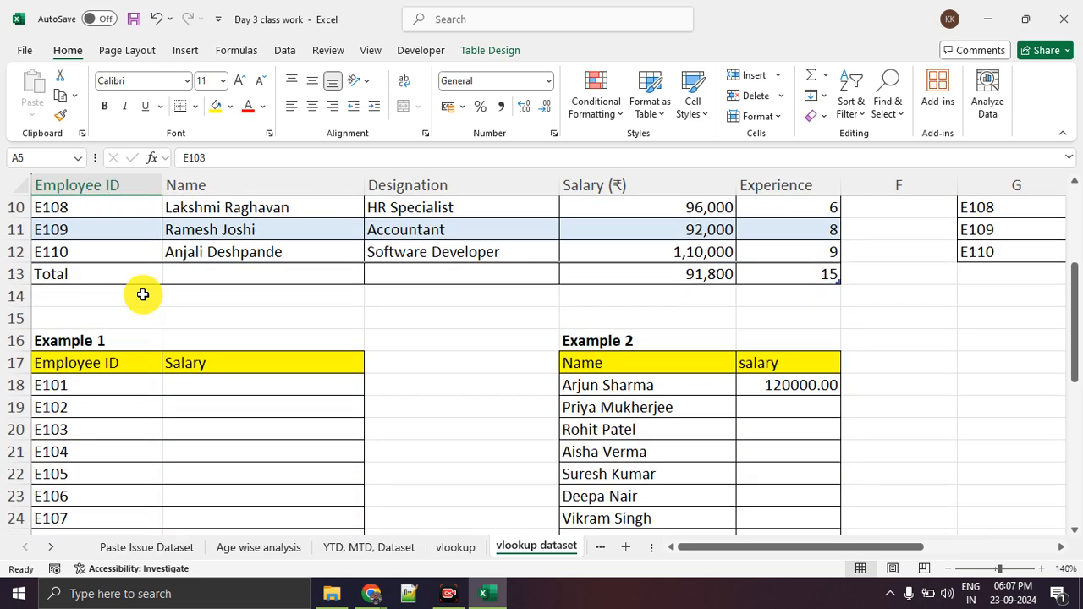
# Dismiss the clipboard tip and undo the accidental move of the blank Salary cells in Example 1.
pyautogui.moveTo(221, 317); pyautogui.dragTo(231, 434)
pyautogui.moveTo(232, 441); pyautogui.dragTo(239, 480)
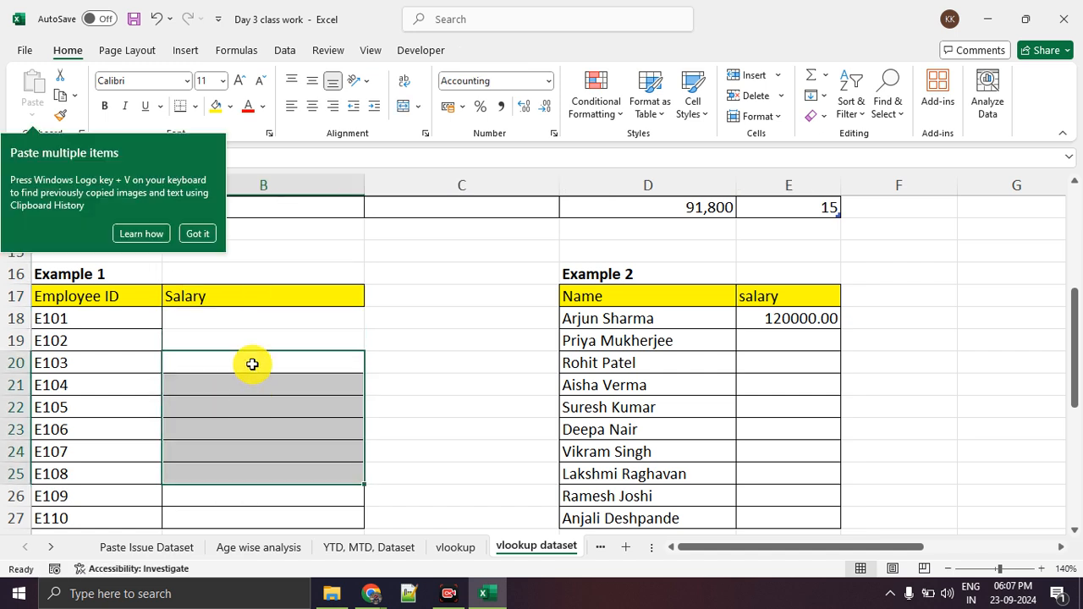
pyautogui.click(199, 235)
pyautogui.click(262, 369)
pyautogui.hotkey('ctrl', 'z')
pyautogui.click(268, 372)
# Point out the Salary (₹) heading in Table 1 and compare it with the empty Salary column in Example 1.
pyautogui.scroll(4, 270, 375)
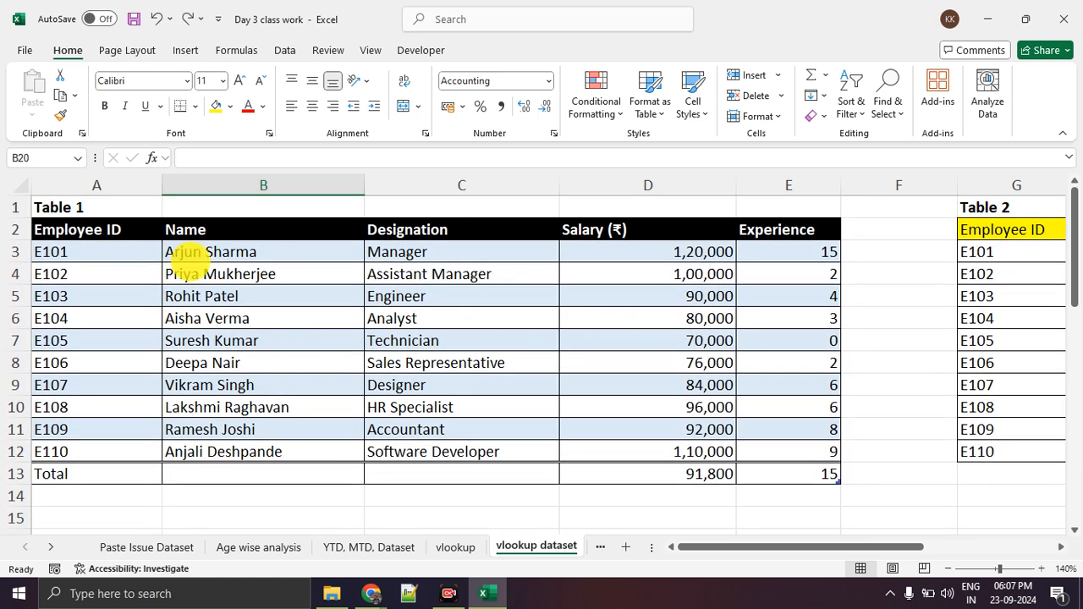
pyautogui.moveTo(605, 212)
pyautogui.mouseDown()
pyautogui.moveTo(556, 265)
pyautogui.moveTo(570, 423)
pyautogui.moveTo(701, 443)
pyautogui.moveTo(750, 302)
pyautogui.moveTo(689, 237)
pyautogui.moveTo(573, 209)
pyautogui.mouseUp()
pyautogui.press('Escape')
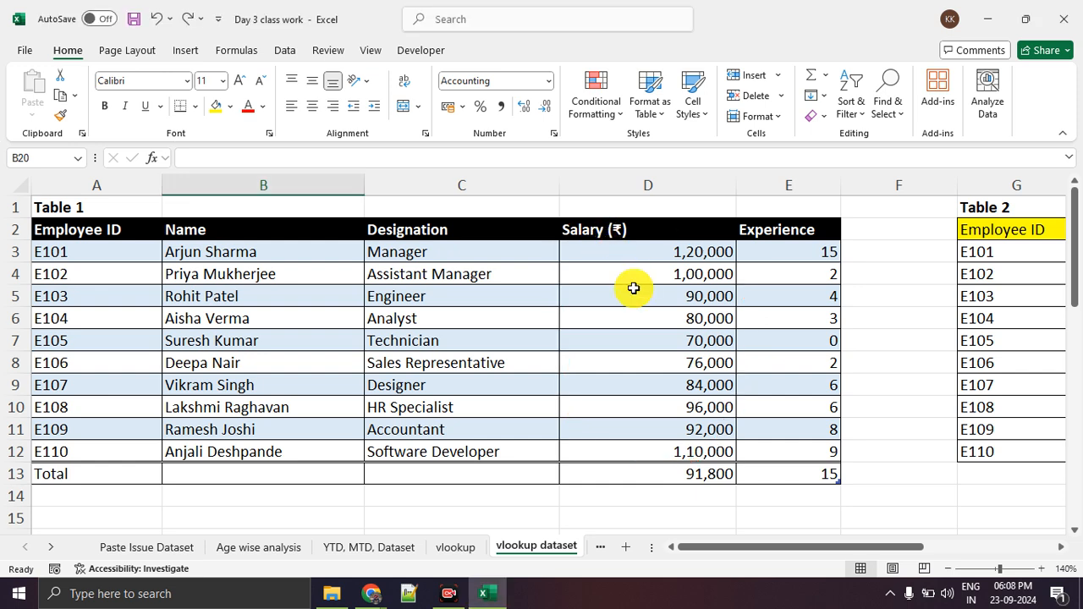
pyautogui.scroll(-1, 633, 288)
pyautogui.scroll(1, 632, 288)
pyautogui.scroll(-4, 668, 287)
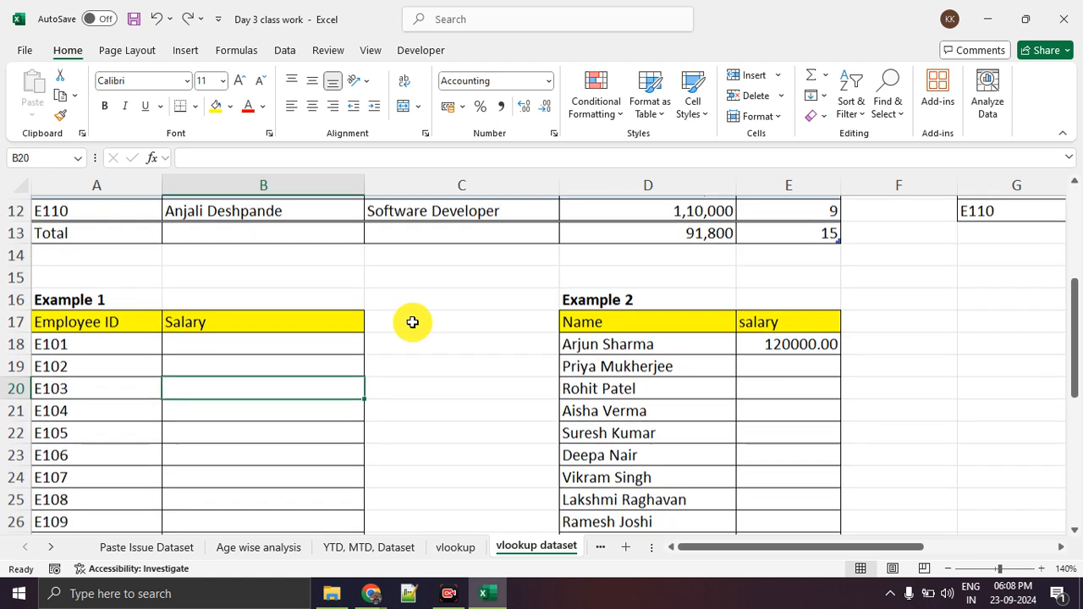
pyautogui.scroll(1, 409, 322)
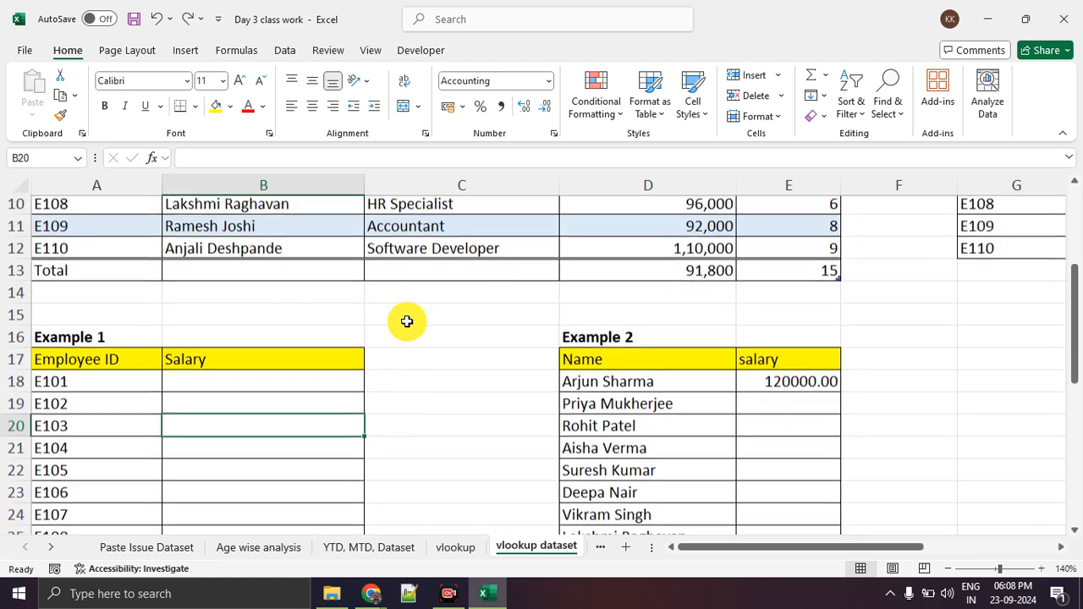
pyautogui.scroll(-1, 407, 321)
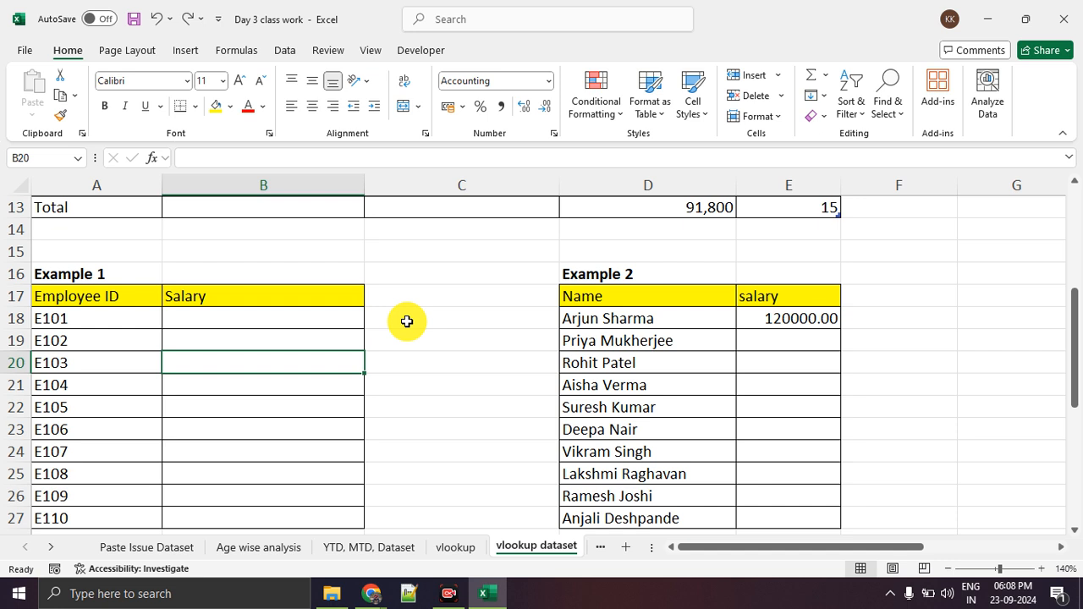
pyautogui.write('2')
pyautogui.press('BackSpace')
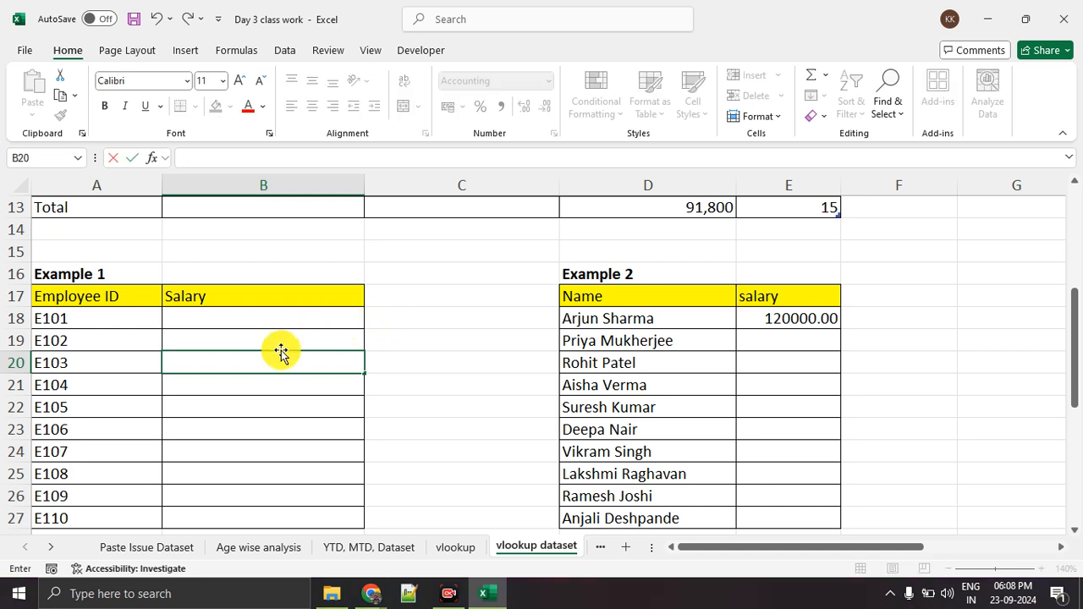
pyautogui.press('Escape')
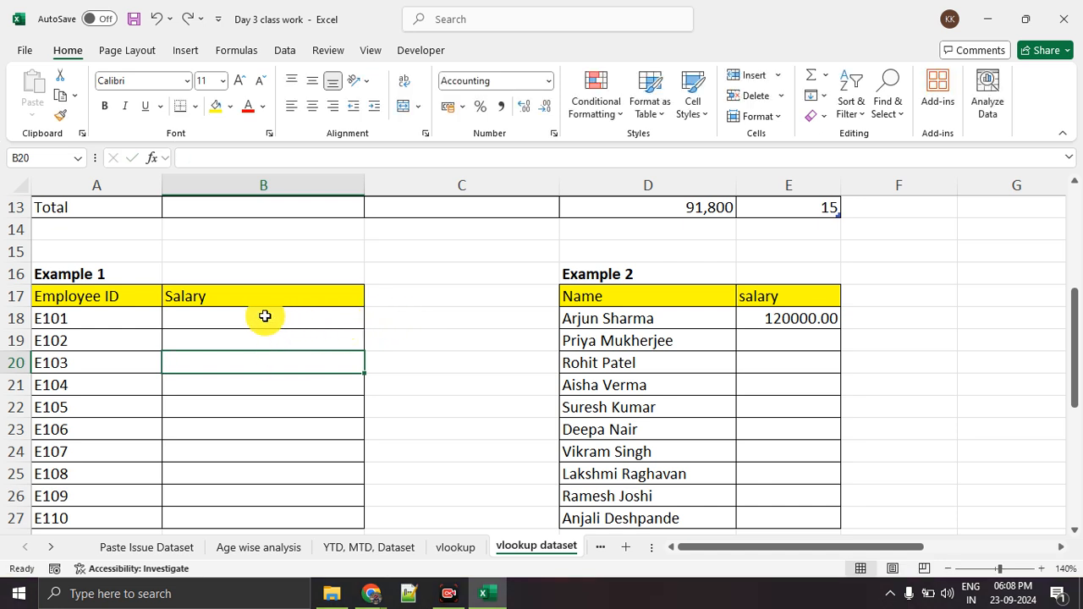
pyautogui.click(271, 316)
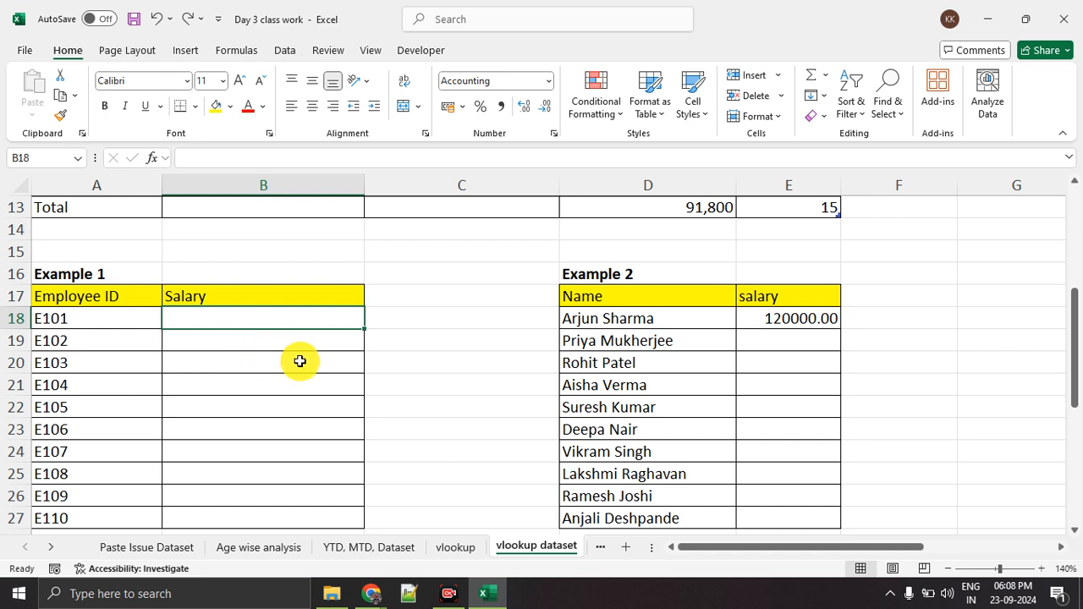
# Open ZoomIt's options and look up the hotkey for drawing without zoom.
pyautogui.click(892, 594)
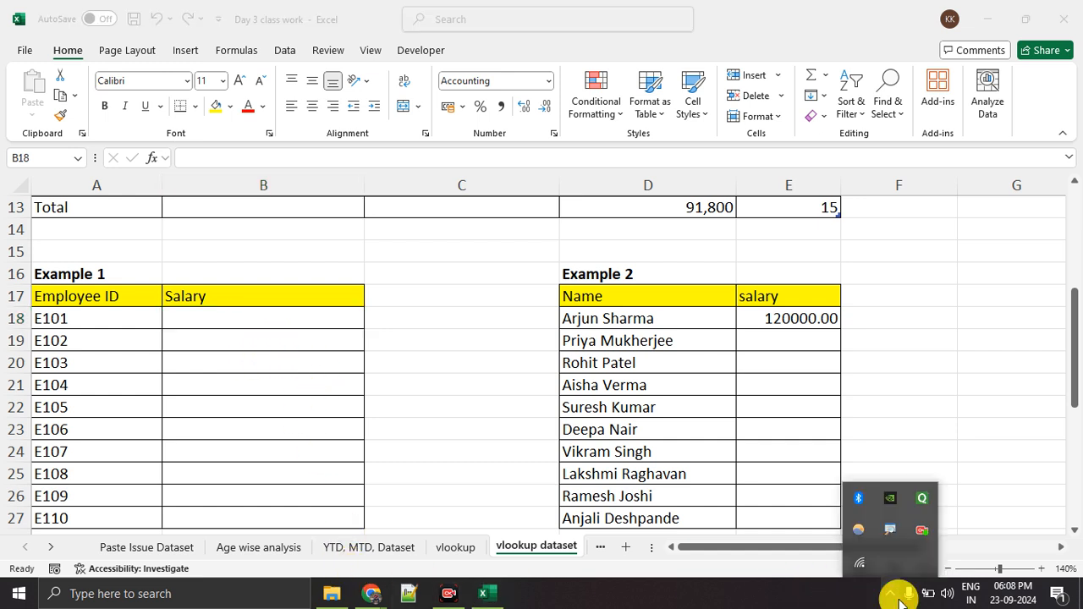
pyautogui.rightClick(889, 530)
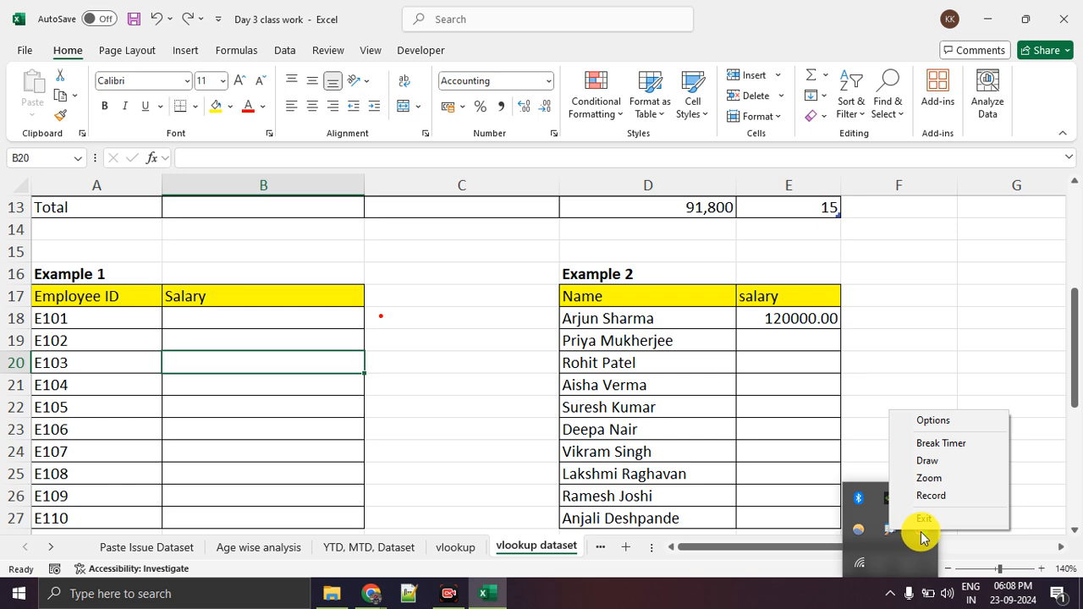
pyautogui.click(941, 421)
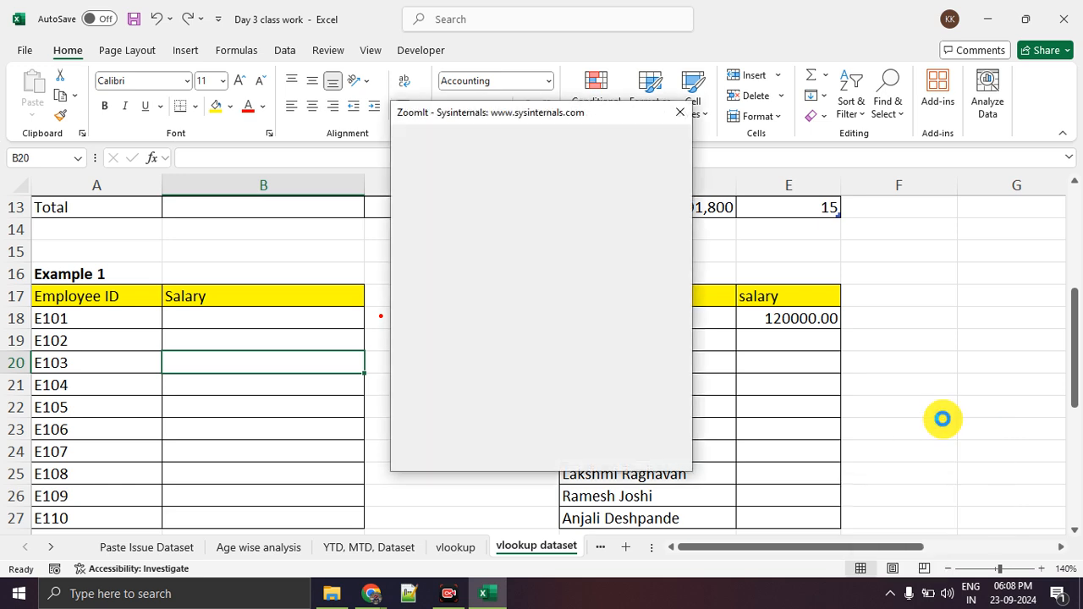
pyautogui.click(463, 193)
pyautogui.click(420, 192)
pyautogui.click(495, 192)
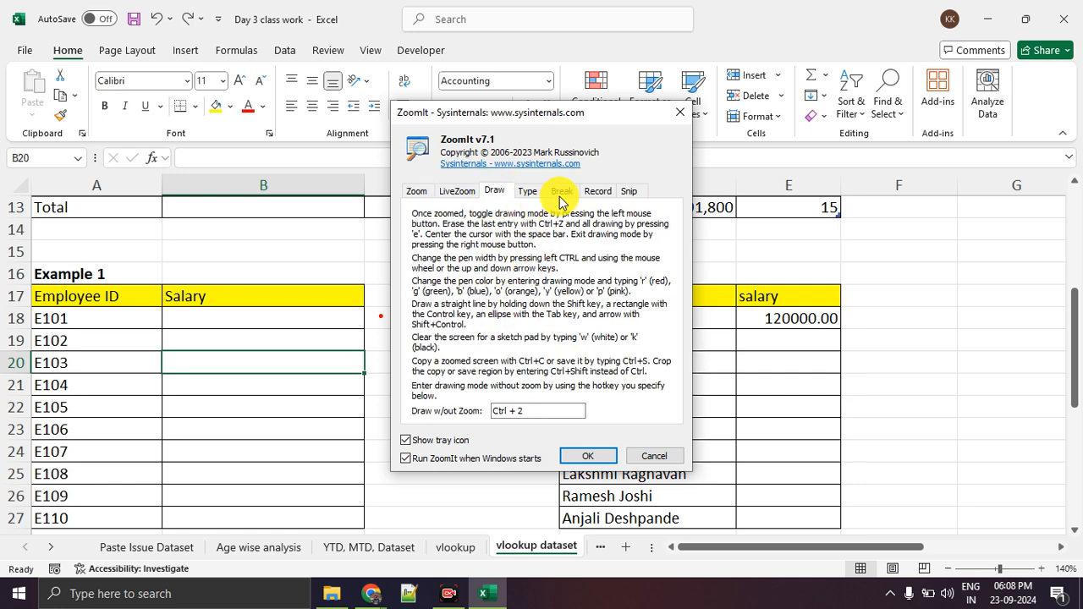
pyautogui.click(679, 112)
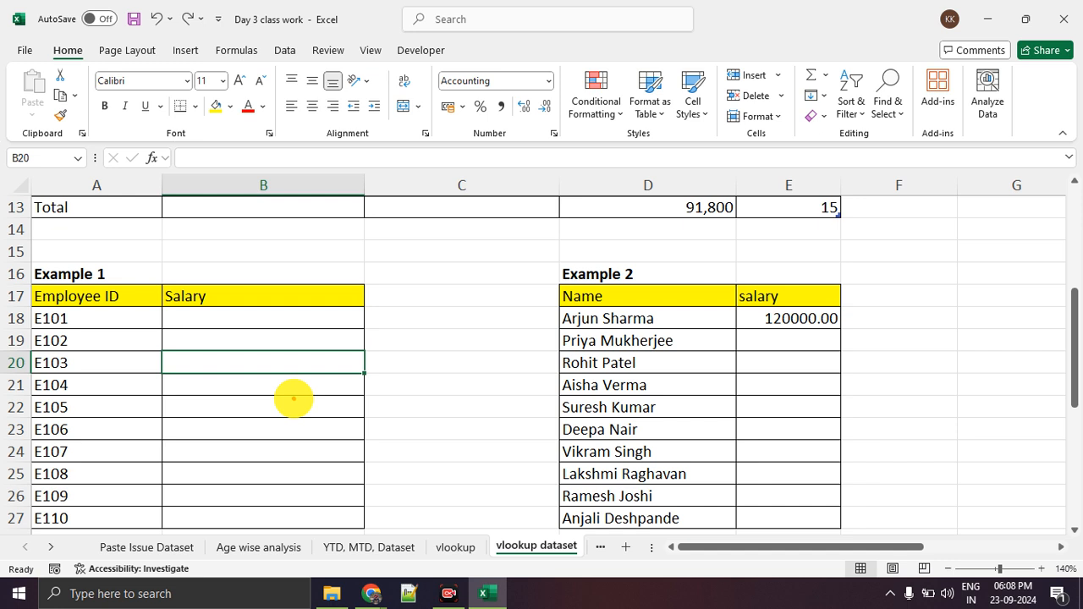
# Draw red strokes over the blank Salary cells of Example 1 and a downward arrow beside them, and leave drawing mode.
pyautogui.moveTo(249, 319); pyautogui.dragTo(320, 323)
pyautogui.moveTo(250, 338); pyautogui.dragTo(320, 342)
pyautogui.moveTo(258, 366)
pyautogui.mouseDown()
pyautogui.moveTo(309, 371)
pyautogui.moveTo(302, 431)
pyautogui.mouseUp()
pyautogui.moveTo(244, 462); pyautogui.dragTo(301, 463)
pyautogui.moveTo(411, 318)
pyautogui.mouseDown()
pyautogui.moveTo(406, 462)
pyautogui.moveTo(427, 414)
pyautogui.mouseUp()
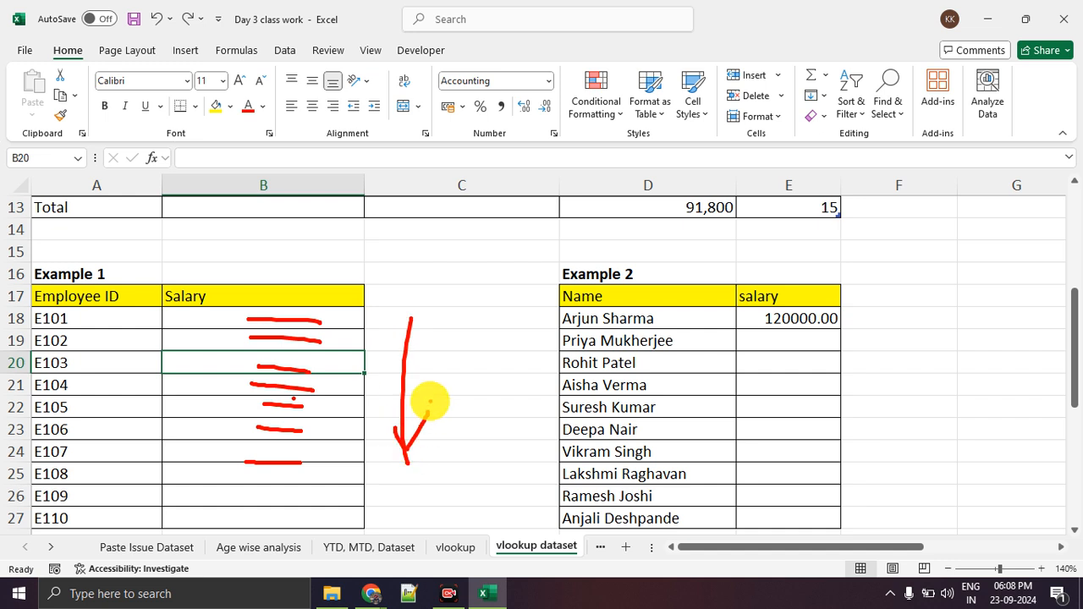
pyautogui.moveTo(410, 247); pyautogui.dragTo(479, 239)
pyautogui.press('Escape')
pyautogui.click(477, 378)
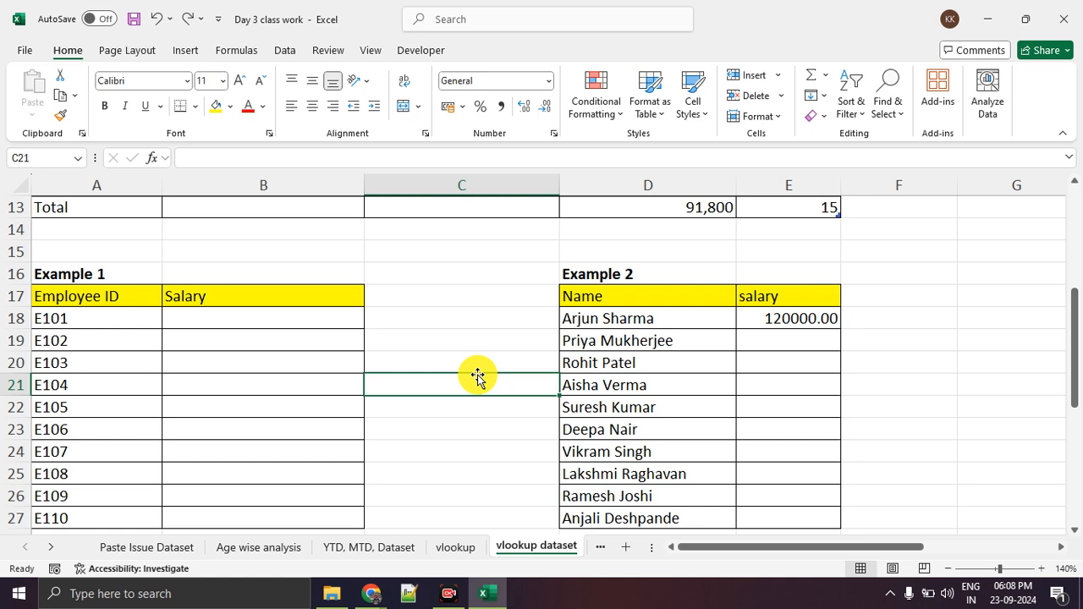
# Highlight the Example 1 table from its header row and compare it with the Table 1 source data.
pyautogui.scroll(2, 470, 376)
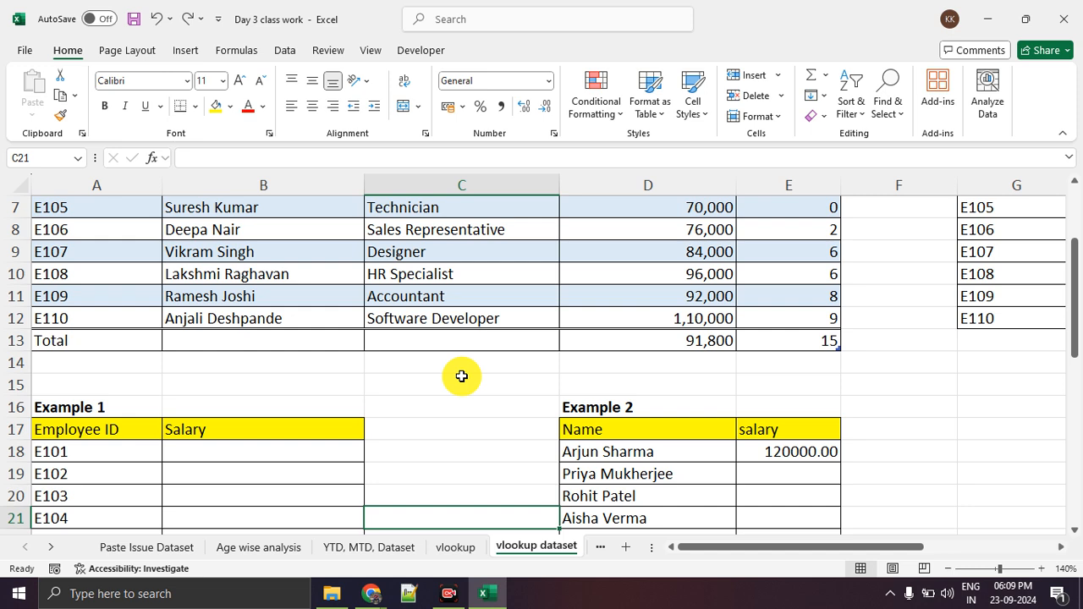
pyautogui.scroll(-2, 461, 376)
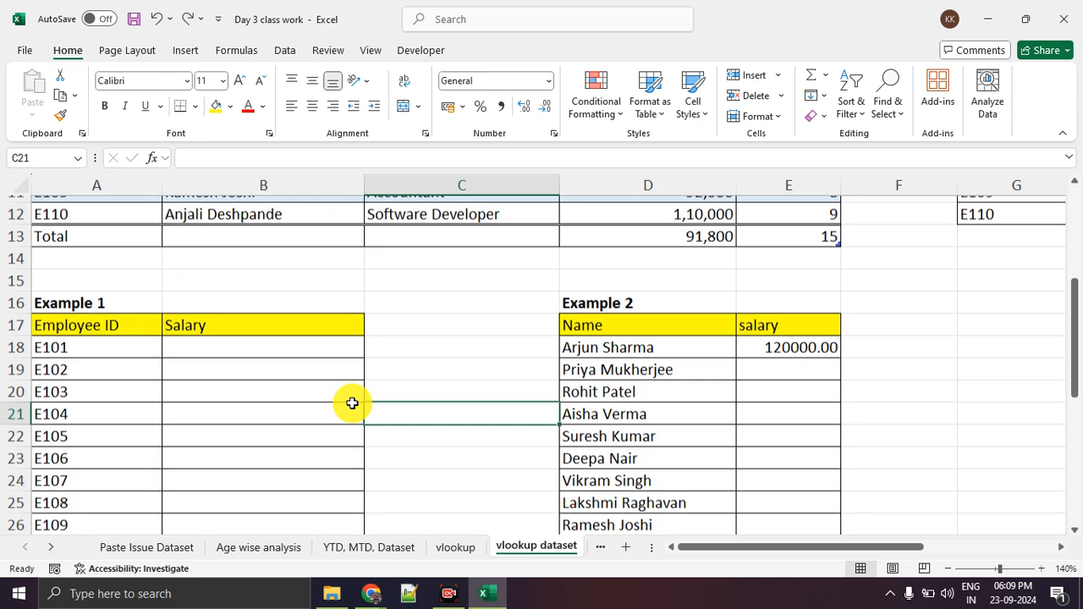
pyautogui.moveTo(131, 300); pyautogui.dragTo(224, 496)
pyautogui.scroll(3, 113, 391)
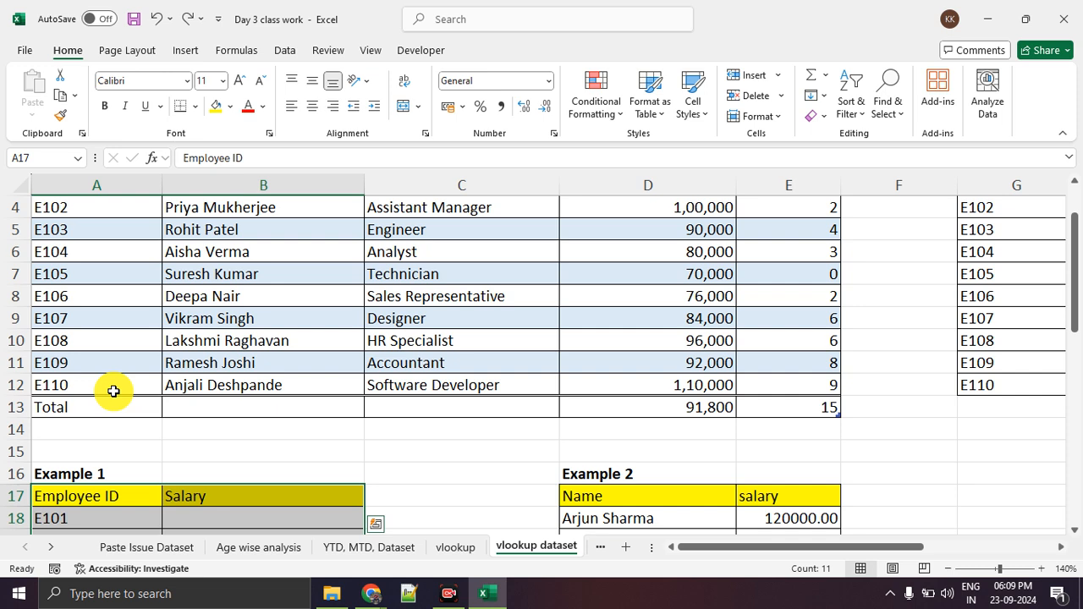
pyautogui.scroll(1, 196, 433)
# Highlight in turn the Designation cells C3:C11, the Name cells B3:B12 and the Salary cells D3:D12 in Table 1.
pyautogui.click(508, 256)
pyautogui.moveTo(508, 256); pyautogui.dragTo(499, 439)
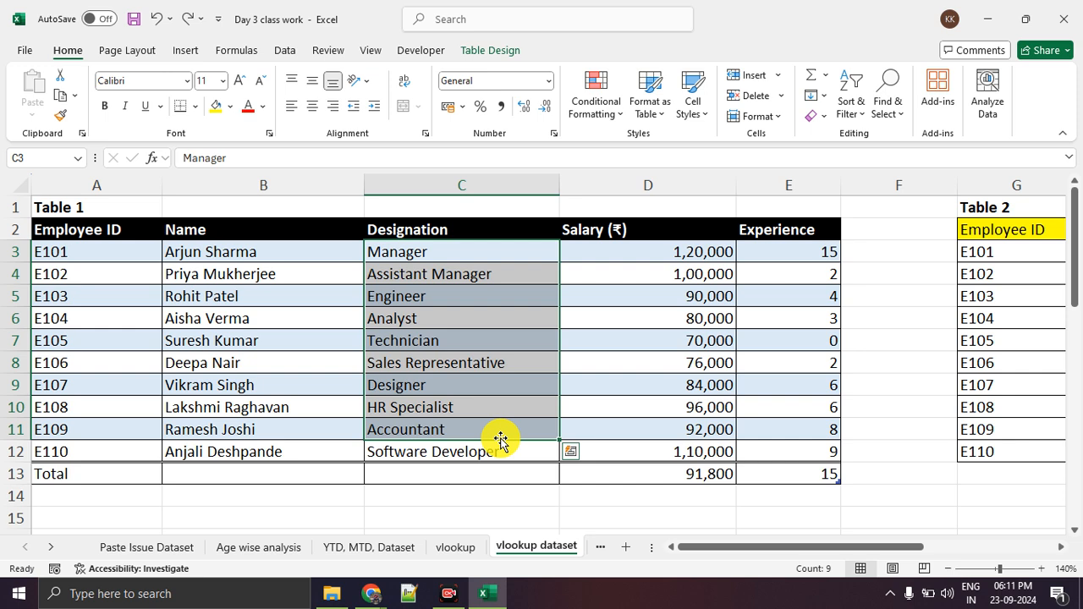
pyautogui.click(504, 402)
pyautogui.moveTo(223, 260); pyautogui.dragTo(223, 441)
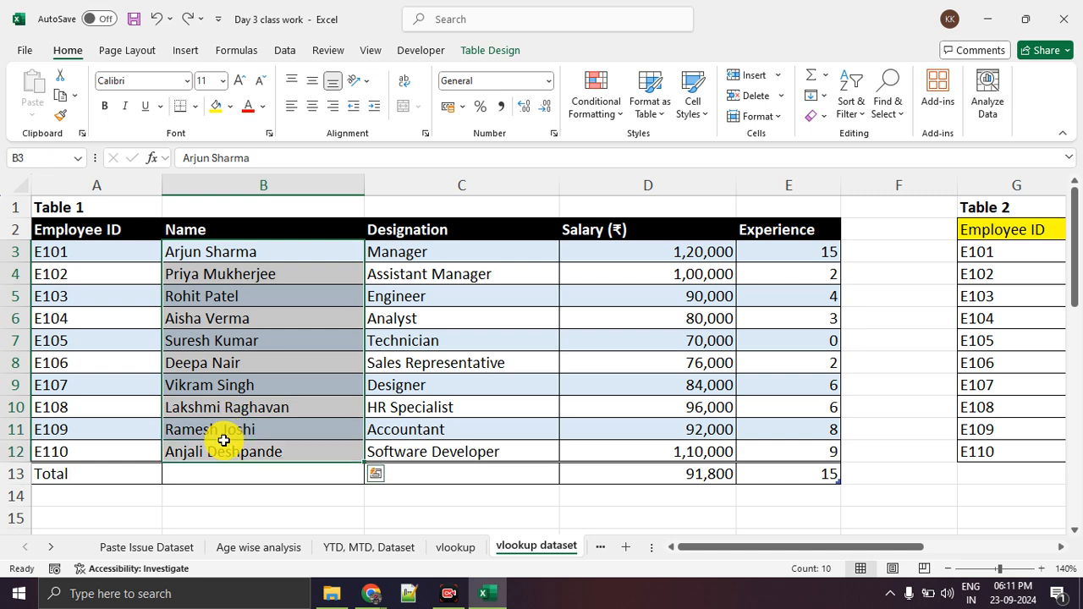
pyautogui.moveTo(643, 249); pyautogui.dragTo(608, 457)
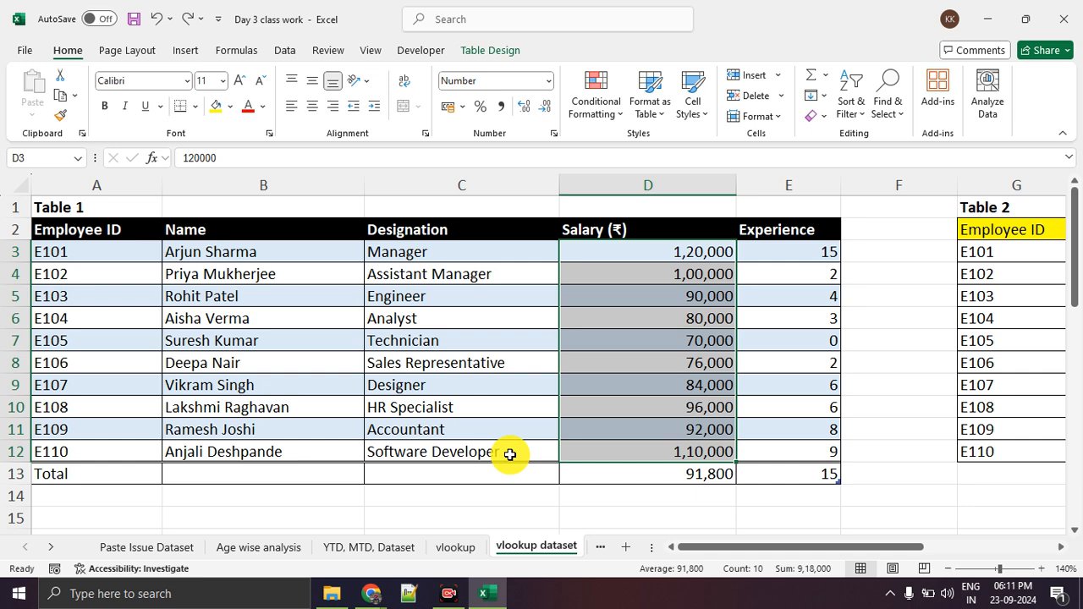
# Review the employee IDs of Example 1 and highlight the blank Salary cells B18:B23 beside them.
pyautogui.scroll(-4, 490, 418)
pyautogui.click(381, 387)
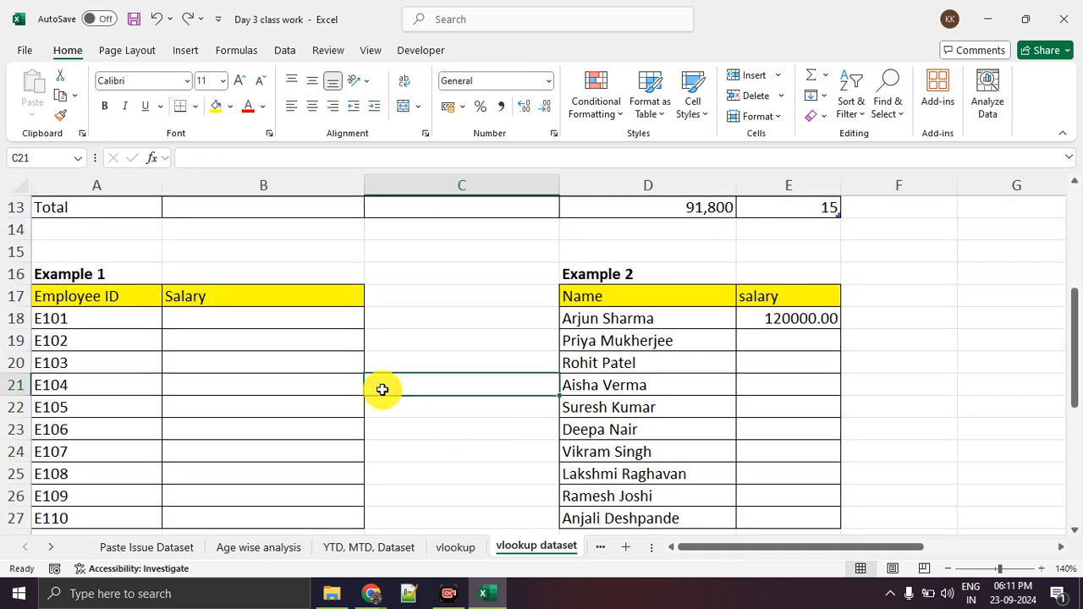
pyautogui.click(160, 304)
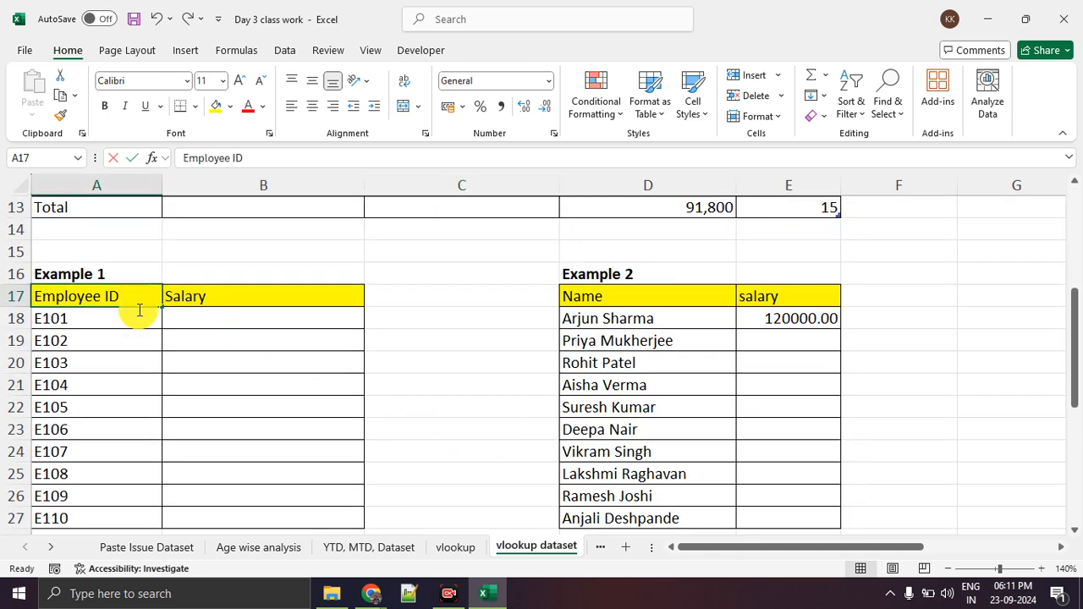
pyautogui.click(119, 382)
pyautogui.moveTo(119, 292); pyautogui.dragTo(139, 410)
pyautogui.moveTo(217, 329); pyautogui.dragTo(214, 425)
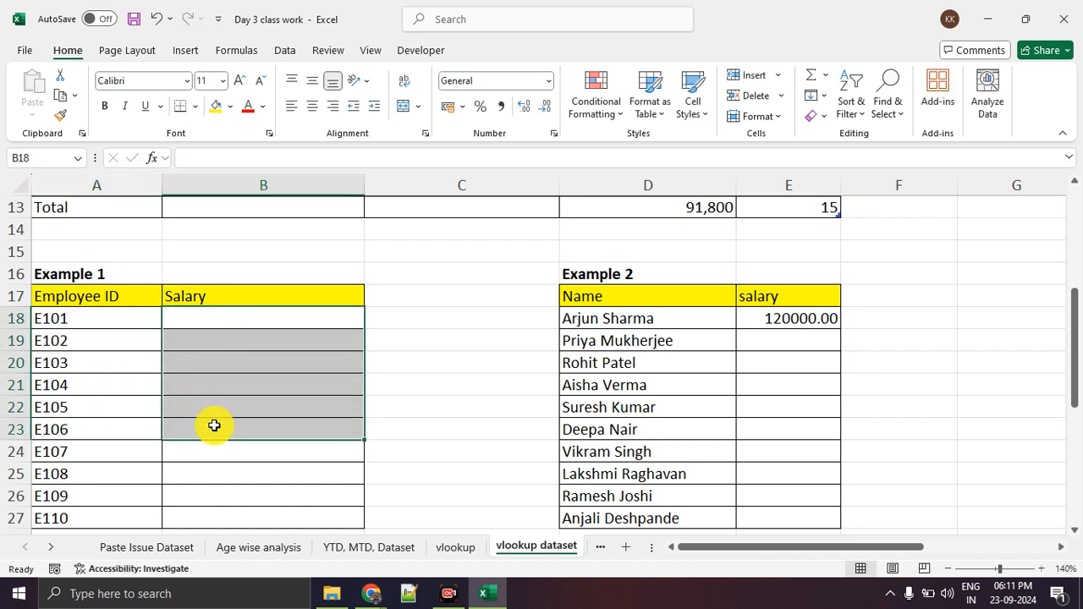
pyautogui.moveTo(121, 319); pyautogui.dragTo(119, 364)
pyautogui.click(116, 392)
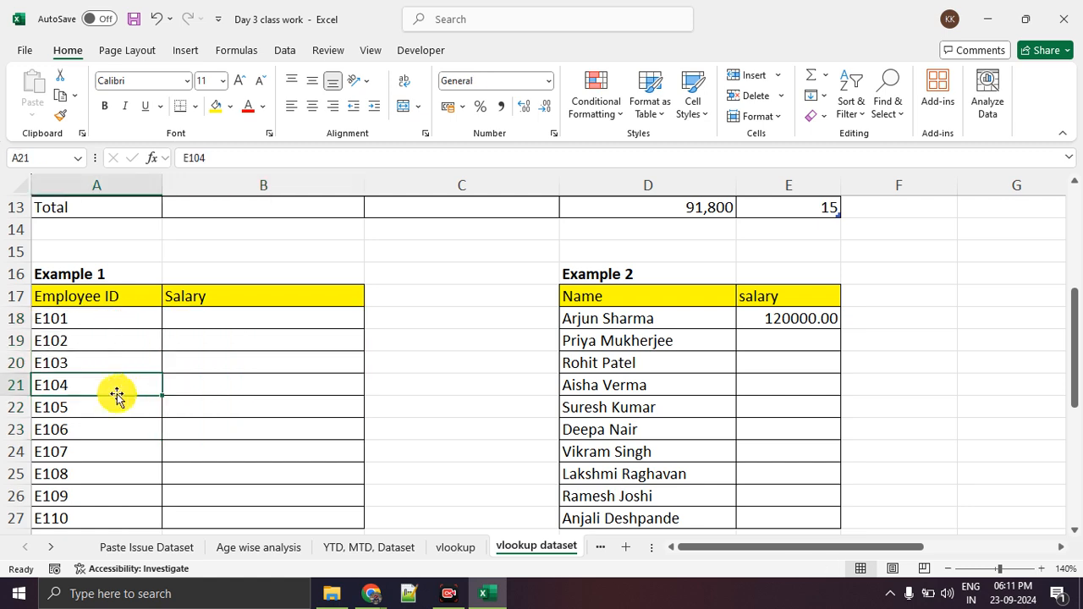
# Highlight the Employee ID cells from A3 and the Salary cells D3:D11 in Table 1.
pyautogui.scroll(3, 125, 391)
pyautogui.scroll(1, 126, 248)
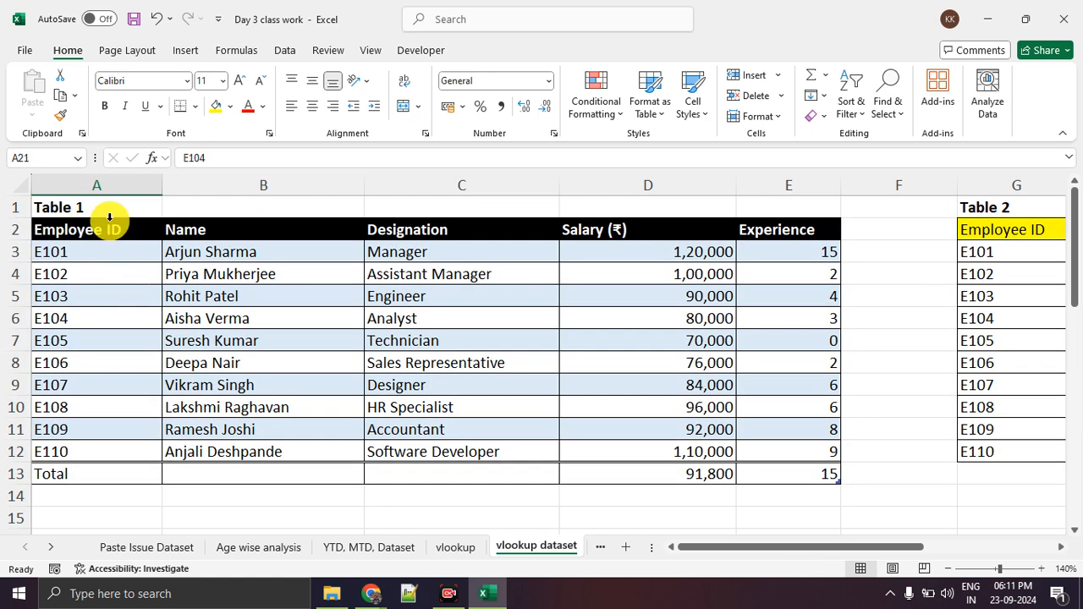
pyautogui.moveTo(128, 249); pyautogui.dragTo(127, 431)
pyautogui.moveTo(634, 260); pyautogui.dragTo(637, 429)
# Highlight the Example 1 range A18:B25 and the matching Table 1 source range A3:D11.
pyautogui.scroll(-4, 633, 415)
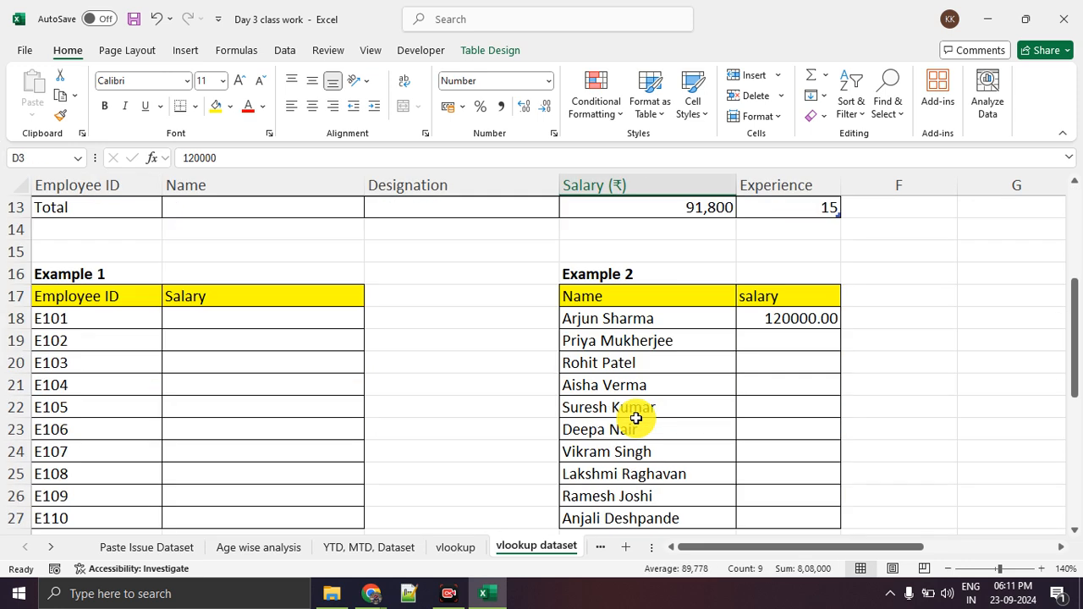
pyautogui.click(136, 322)
pyautogui.moveTo(163, 333); pyautogui.dragTo(255, 463)
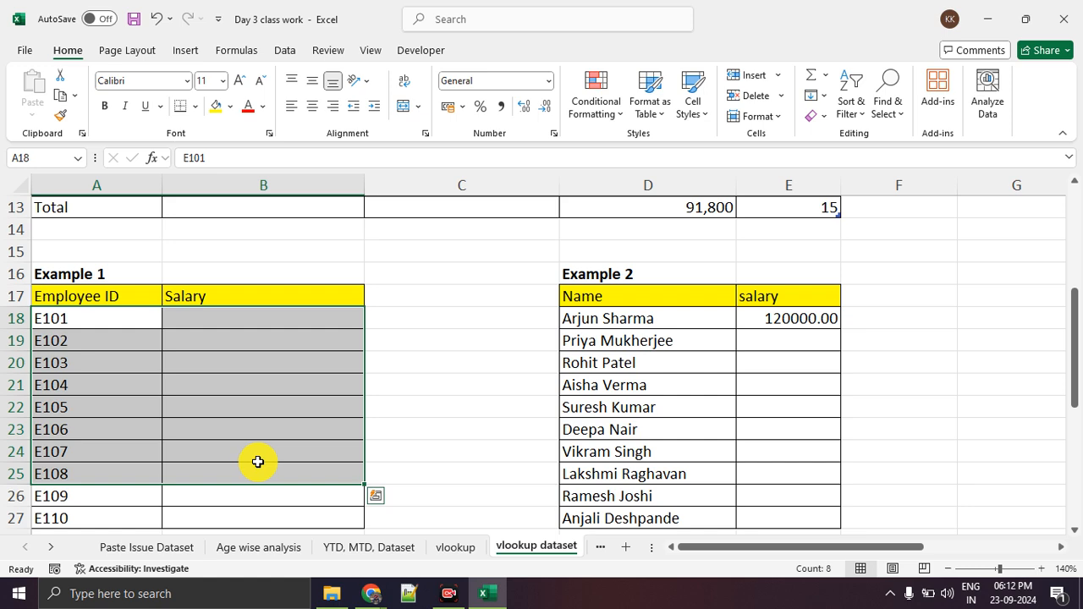
pyautogui.scroll(4, 258, 462)
pyautogui.moveTo(150, 252); pyautogui.dragTo(703, 437)
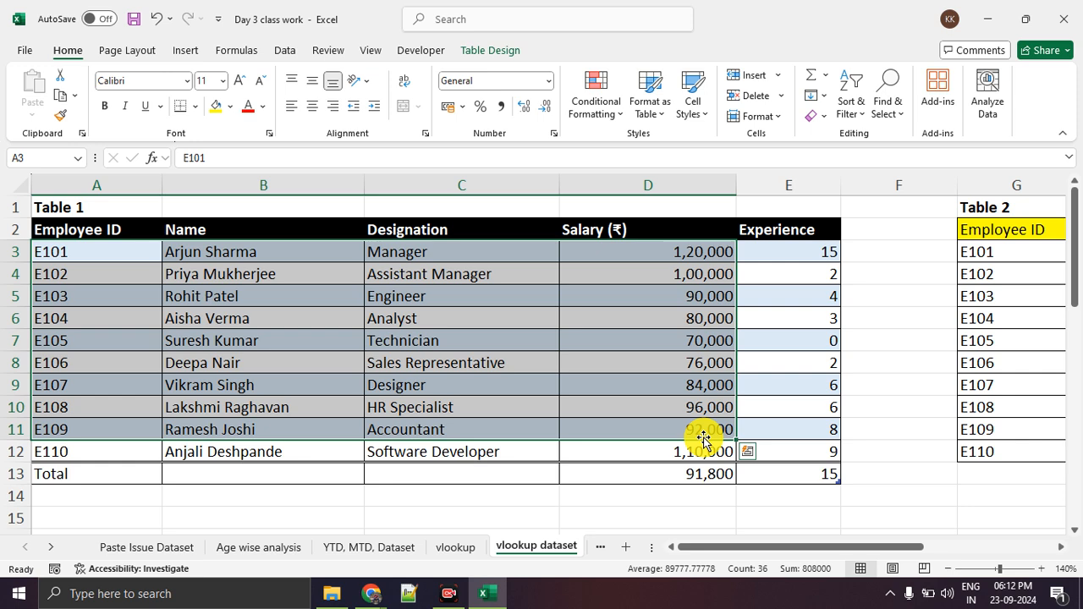
# Open the arguments table on the vlookup sheet and select the lookup_value entry in A3.
pyautogui.click(456, 548)
pyautogui.click(99, 226)
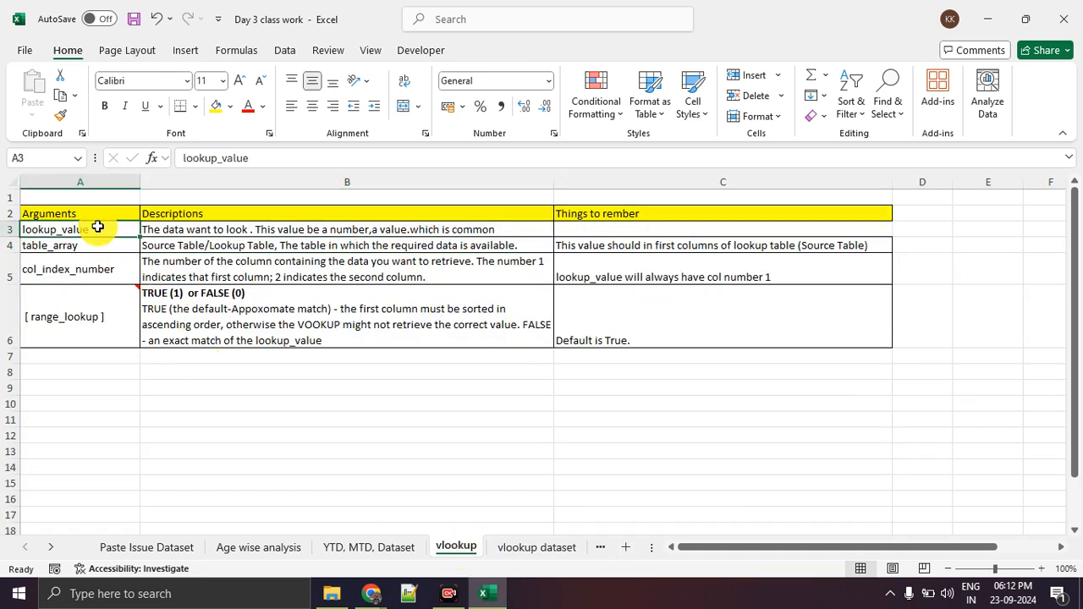
# Highlight the lookup_value argument with its description in A3:B3, ending with A3 selected.
pyautogui.click(198, 261)
pyautogui.moveTo(129, 228); pyautogui.dragTo(513, 225)
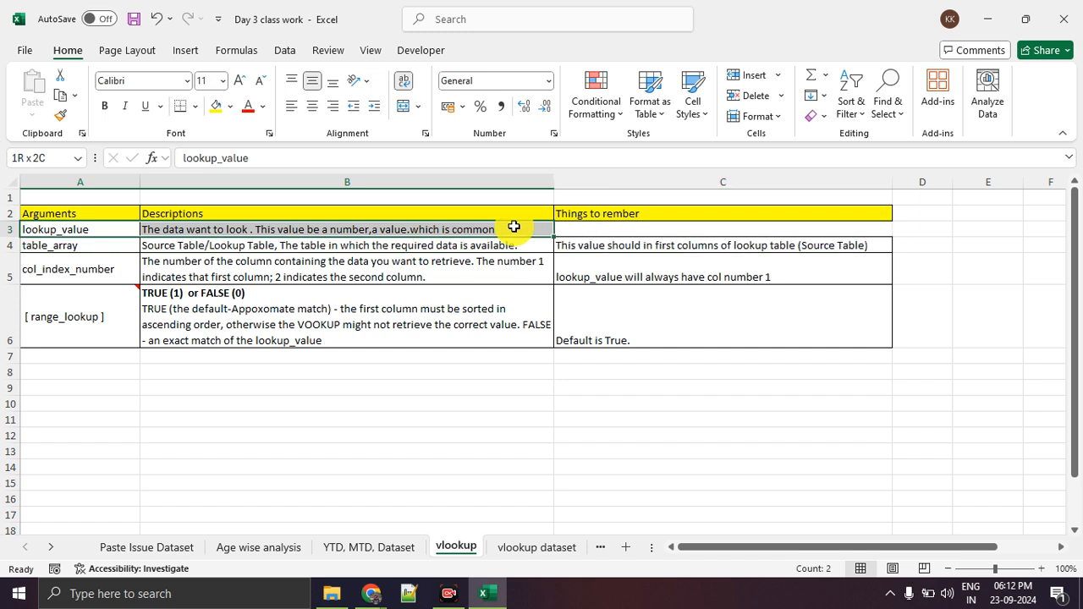
pyautogui.click(111, 231)
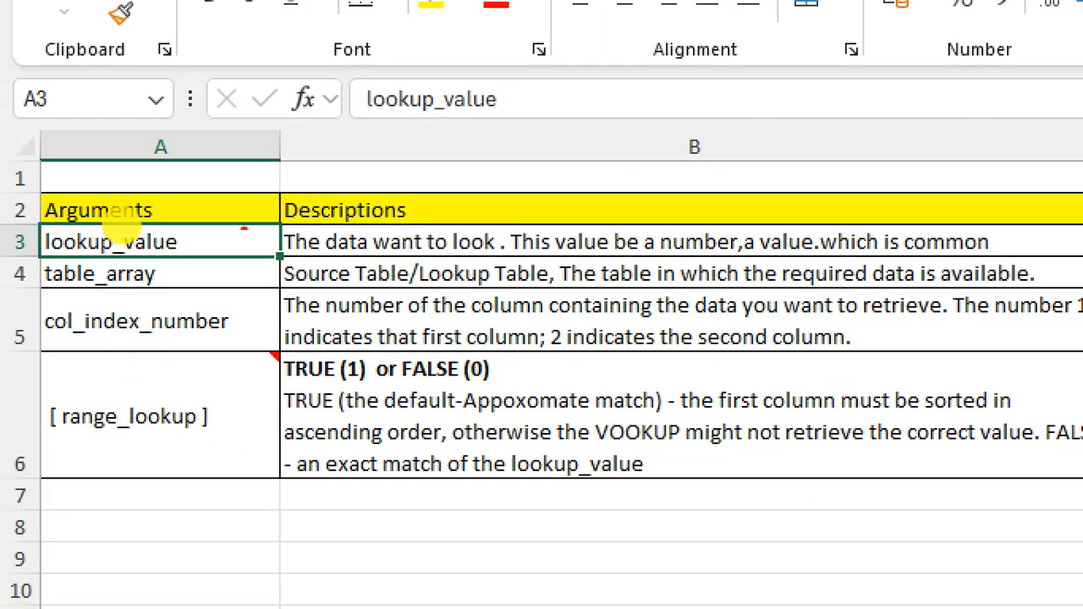
# Annotate the arguments table with an arrow from lookup_value to its description, tick marks, and a circle around table_array.
pyautogui.moveTo(203, 237); pyautogui.dragTo(284, 237)
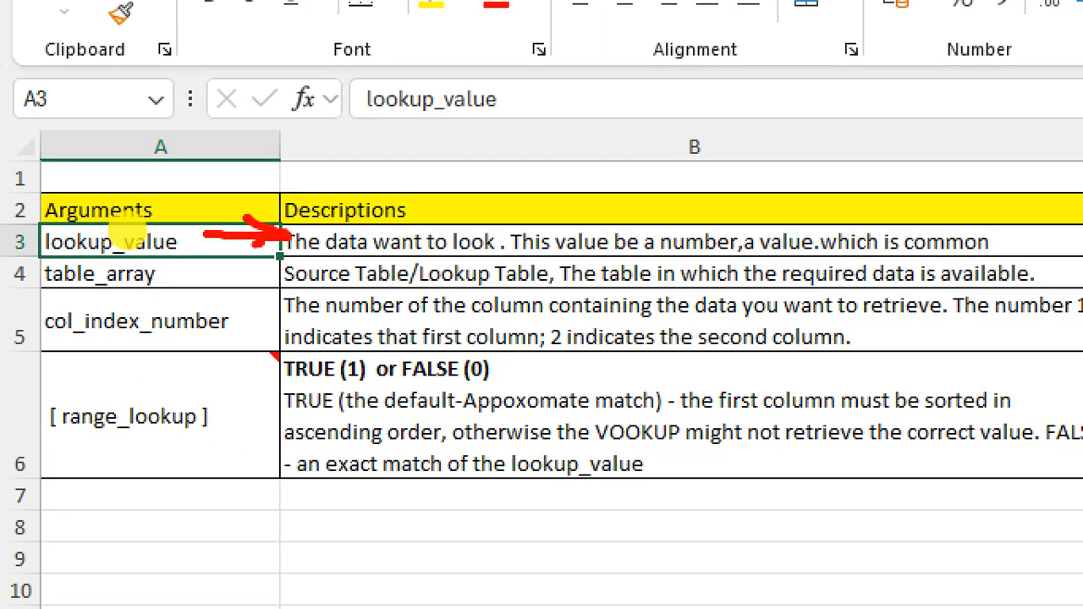
pyautogui.moveTo(134, 203)
pyautogui.mouseDown()
pyautogui.moveTo(186, 187)
pyautogui.moveTo(220, 142)
pyautogui.mouseUp()
pyautogui.moveTo(11, 291)
pyautogui.mouseDown()
pyautogui.moveTo(110, 292)
pyautogui.moveTo(106, 263)
pyautogui.moveTo(75, 297)
pyautogui.mouseUp()
pyautogui.moveTo(163, 283); pyautogui.dragTo(235, 258)
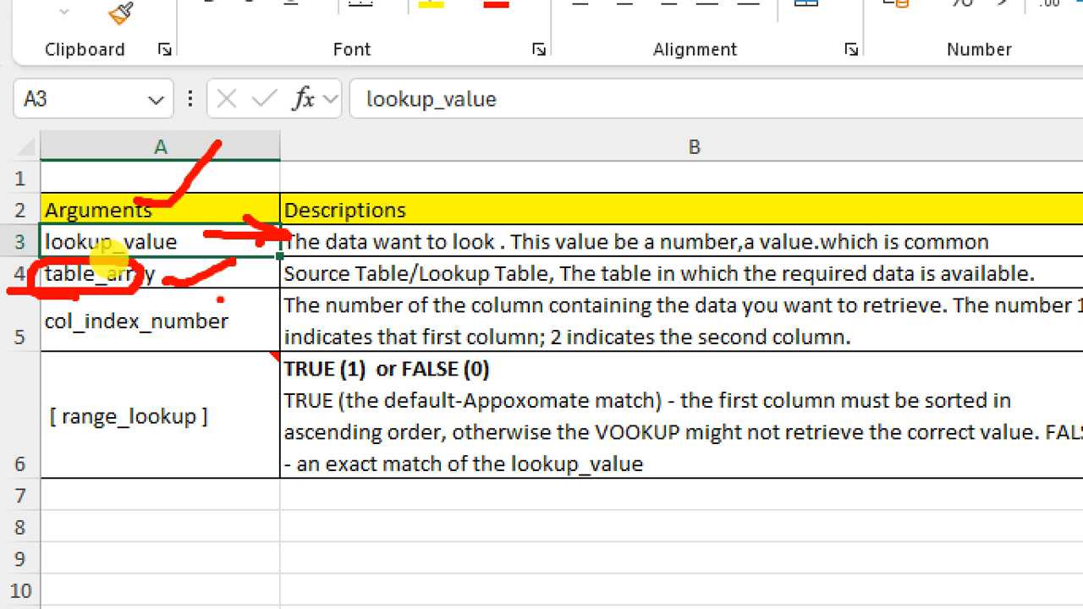
pyautogui.moveTo(39, 345)
pyautogui.mouseDown()
pyautogui.moveTo(252, 340)
pyautogui.moveTo(69, 313)
pyautogui.moveTo(60, 338)
pyautogui.mouseUp()
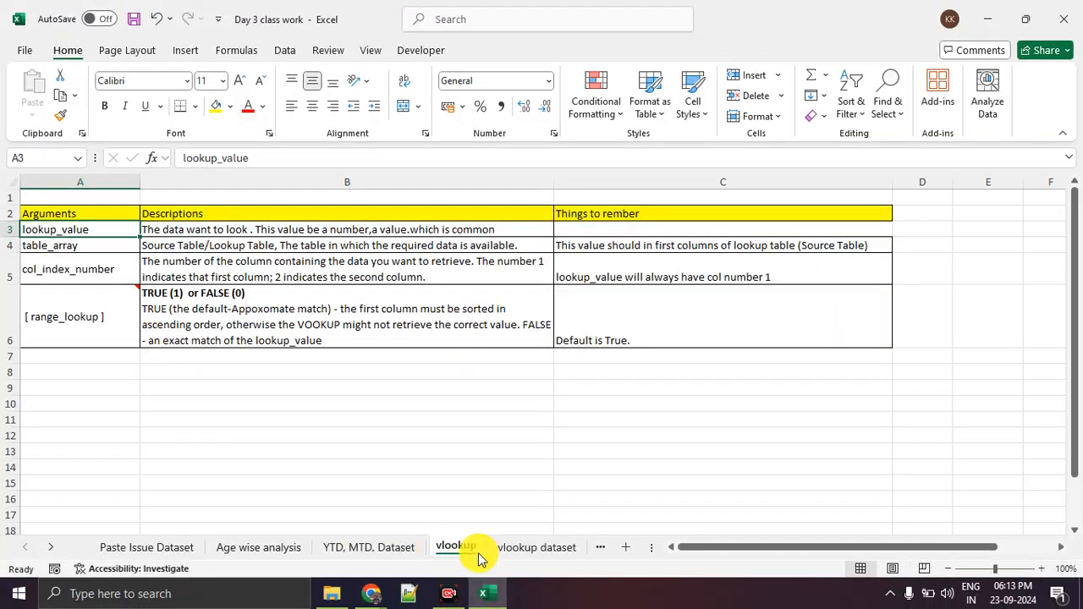
# Open the vlookup dataset sheet and circle Table 1's Employee ID and Salary columns, joined by an arrow.
pyautogui.click(514, 556)
pyautogui.click(227, 339)
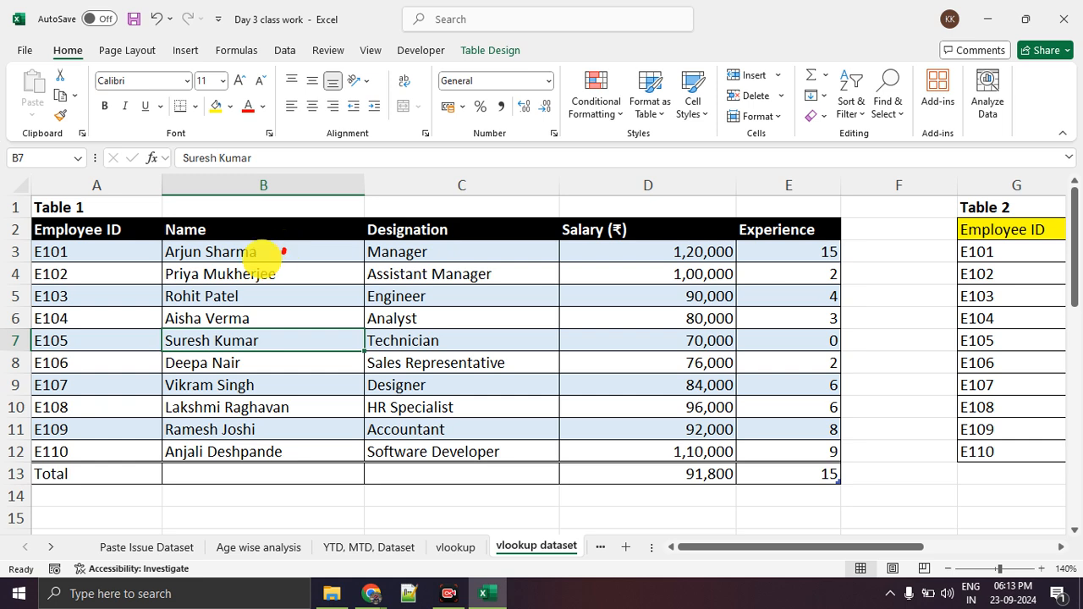
pyautogui.moveTo(140, 243)
pyautogui.mouseDown()
pyautogui.moveTo(96, 193)
pyautogui.moveTo(4, 230)
pyautogui.mouseUp()
pyautogui.moveTo(7, 349)
pyautogui.mouseDown()
pyautogui.moveTo(29, 443)
pyautogui.moveTo(138, 416)
pyautogui.moveTo(152, 270)
pyautogui.moveTo(142, 245)
pyautogui.mouseUp()
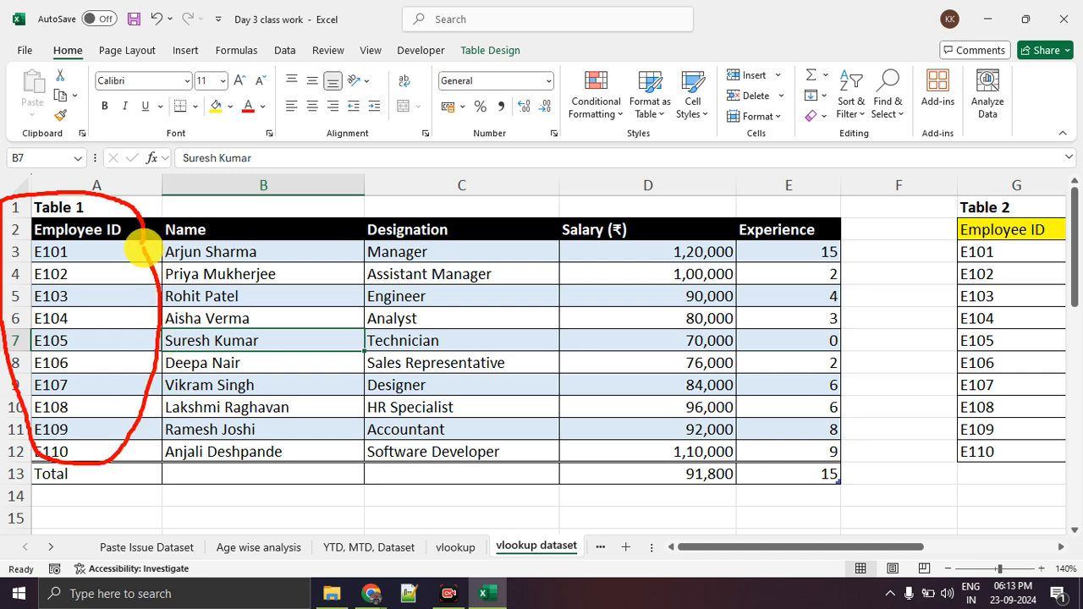
pyautogui.moveTo(169, 296)
pyautogui.mouseDown()
pyautogui.moveTo(580, 300)
pyautogui.moveTo(545, 290)
pyautogui.moveTo(531, 326)
pyautogui.mouseUp()
pyautogui.moveTo(736, 204)
pyautogui.mouseDown()
pyautogui.moveTo(584, 222)
pyautogui.moveTo(526, 415)
pyautogui.moveTo(718, 476)
pyautogui.moveTo(753, 324)
pyautogui.moveTo(701, 181)
pyautogui.mouseUp()
# Number the Table 1 columns 1 to 5 with on-screen ink, underlining numbers 3, 4 and 5.
pyautogui.moveTo(78, 302)
pyautogui.mouseDown()
pyautogui.moveTo(84, 329)
pyautogui.moveTo(110, 330)
pyautogui.mouseUp()
pyautogui.moveTo(252, 317)
pyautogui.mouseDown()
pyautogui.moveTo(303, 313)
pyautogui.moveTo(309, 346)
pyautogui.mouseUp()
pyautogui.moveTo(423, 324)
pyautogui.mouseDown()
pyautogui.moveTo(430, 344)
pyautogui.moveTo(374, 366)
pyautogui.mouseUp()
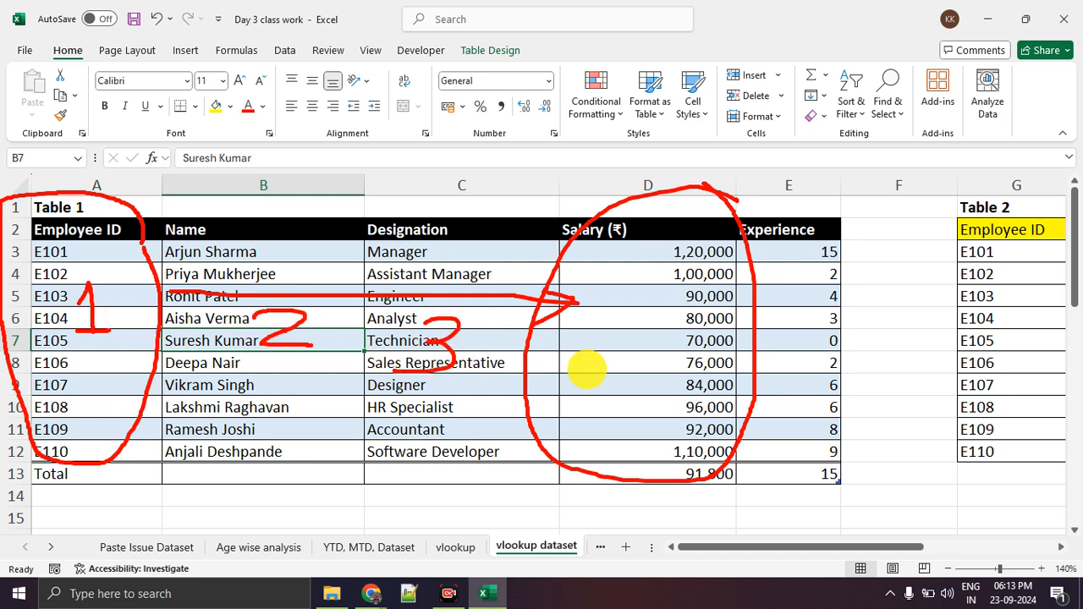
pyautogui.moveTo(621, 320)
pyautogui.mouseDown()
pyautogui.moveTo(650, 389)
pyautogui.moveTo(720, 412)
pyautogui.mouseUp()
pyautogui.moveTo(629, 423); pyautogui.dragTo(693, 419)
pyautogui.moveTo(844, 339)
pyautogui.mouseDown()
pyautogui.moveTo(803, 346)
pyautogui.moveTo(804, 370)
pyautogui.moveTo(850, 403)
pyautogui.mouseUp()
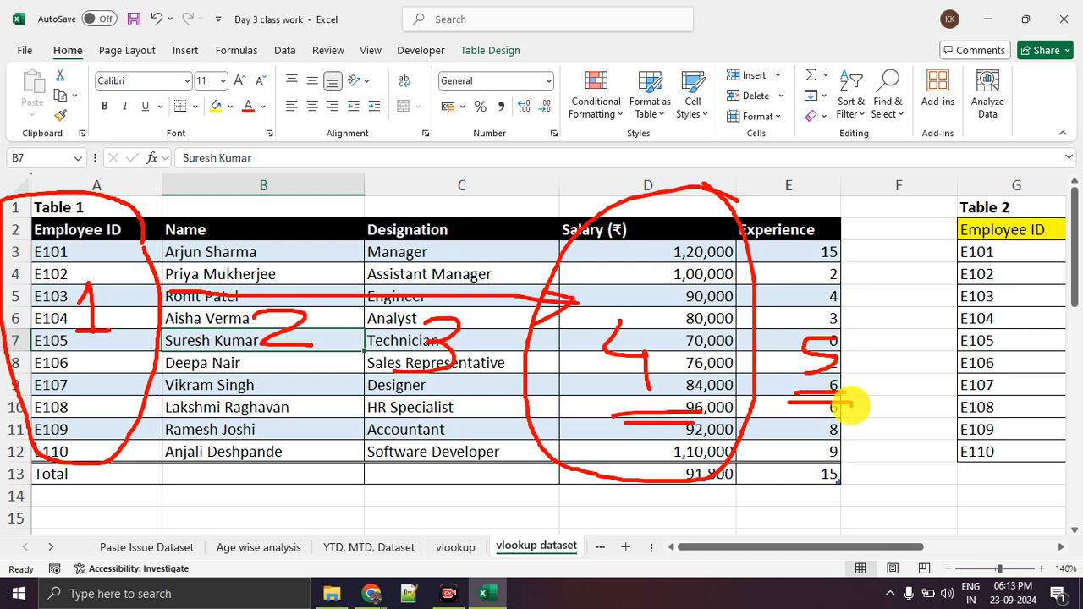
pyautogui.moveTo(448, 387)
pyautogui.mouseDown()
pyautogui.moveTo(398, 388)
pyautogui.moveTo(446, 390)
pyautogui.mouseUp()
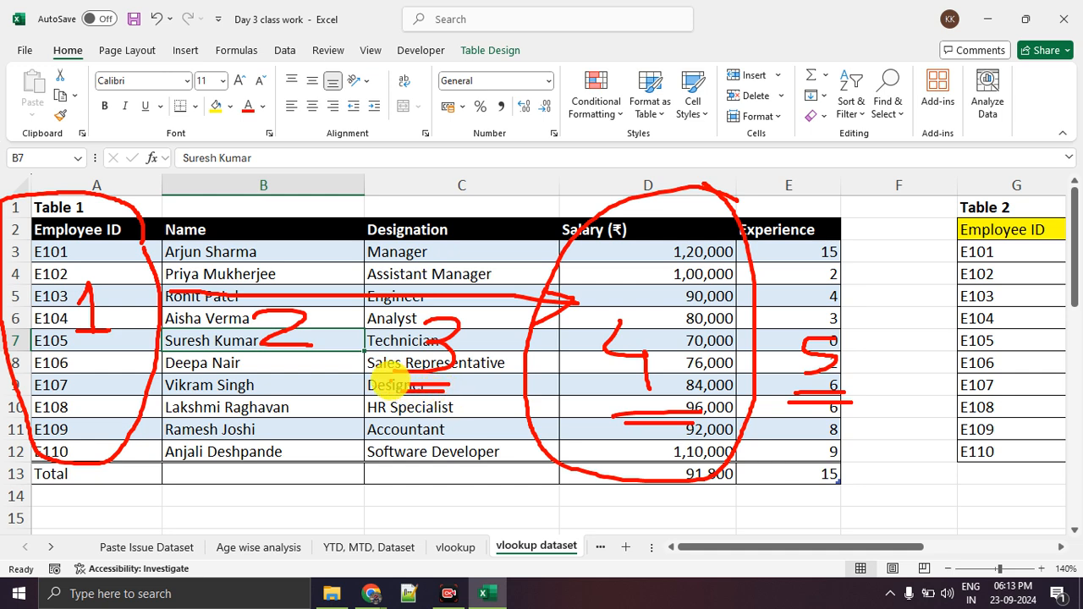
# Draw arrows above the first three Table 1 columns and underline the Employee ID header and column number 1.
pyautogui.moveTo(101, 118); pyautogui.dragTo(107, 167)
pyautogui.moveTo(269, 116)
pyautogui.mouseDown()
pyautogui.moveTo(269, 186)
pyautogui.moveTo(282, 179)
pyautogui.mouseUp()
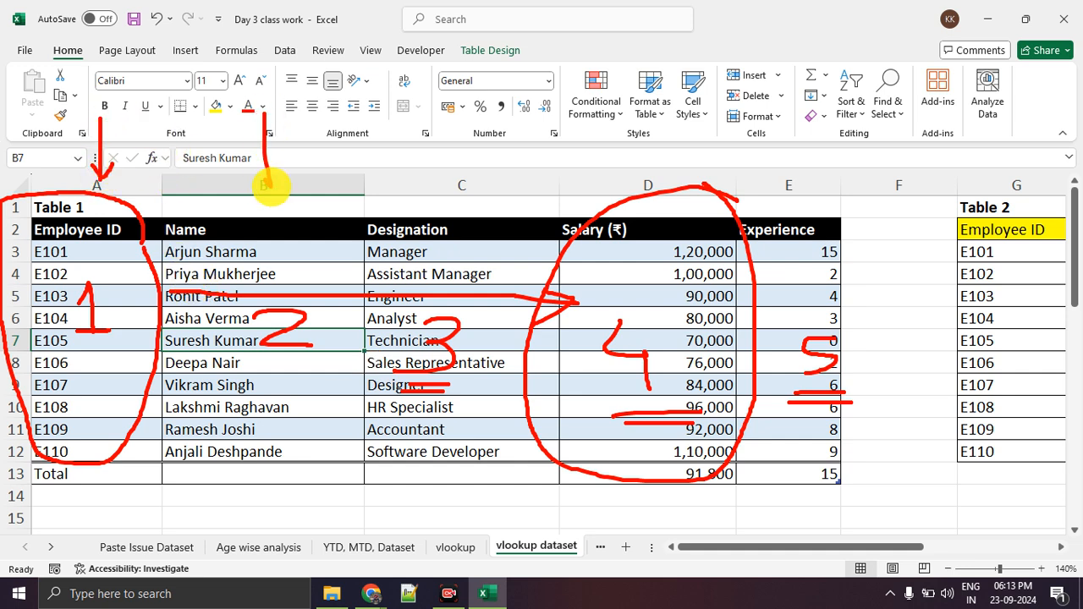
pyautogui.moveTo(455, 129); pyautogui.dragTo(476, 201)
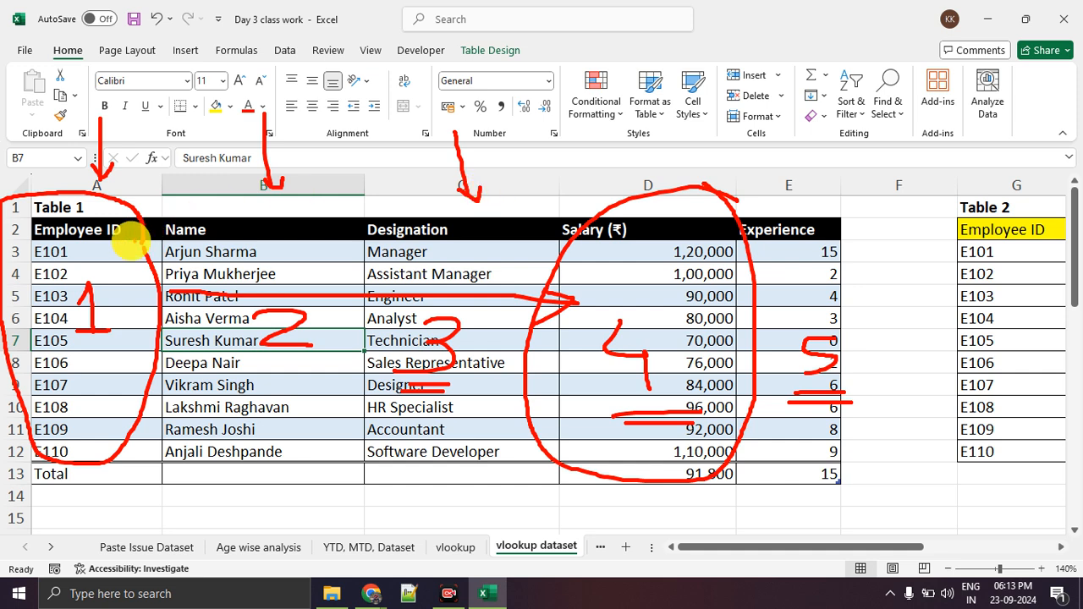
pyautogui.moveTo(16, 246)
pyautogui.mouseDown()
pyautogui.moveTo(144, 251)
pyautogui.moveTo(49, 252)
pyautogui.moveTo(119, 254)
pyautogui.mouseUp()
pyautogui.moveTo(67, 348); pyautogui.dragTo(126, 360)
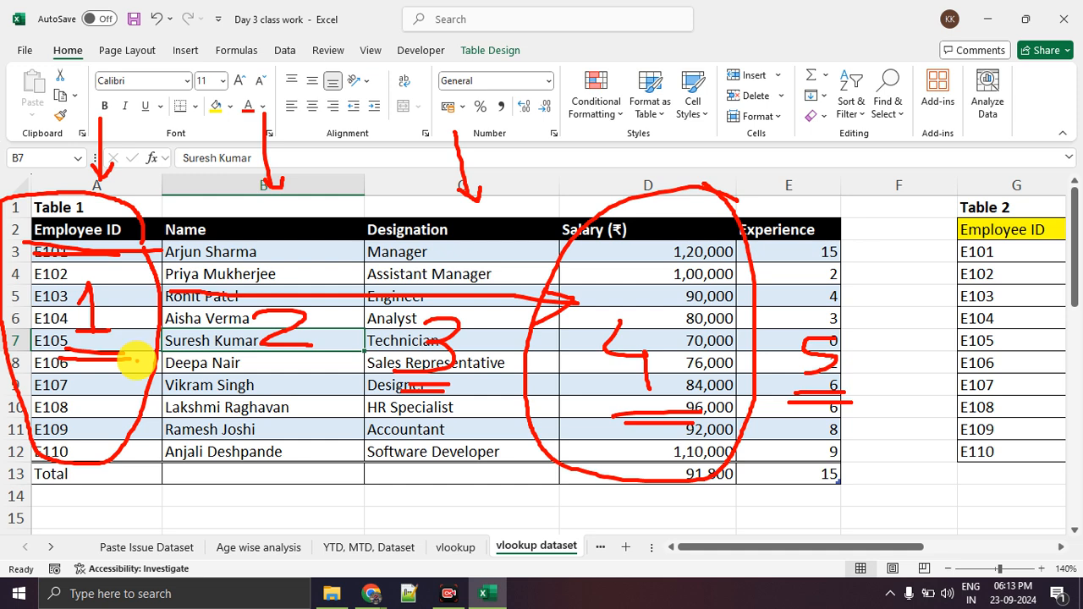
# Clear the ink annotations and select the [ range_lookup ] entry in A6 on the vlookup sheet.
pyautogui.press('Escape')
pyautogui.scroll(-5, 131, 365)
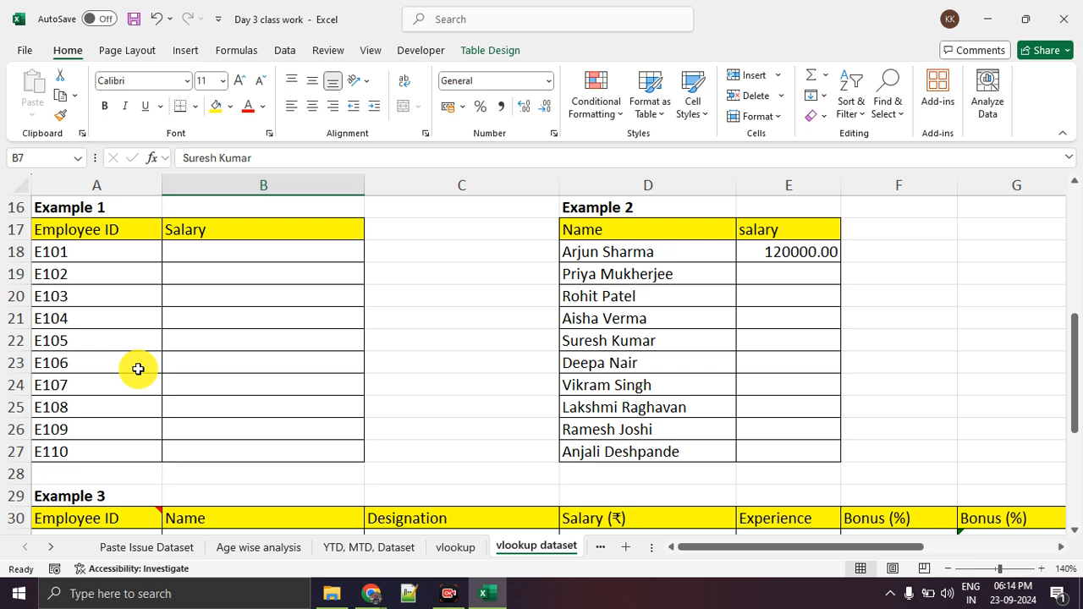
pyautogui.click(456, 548)
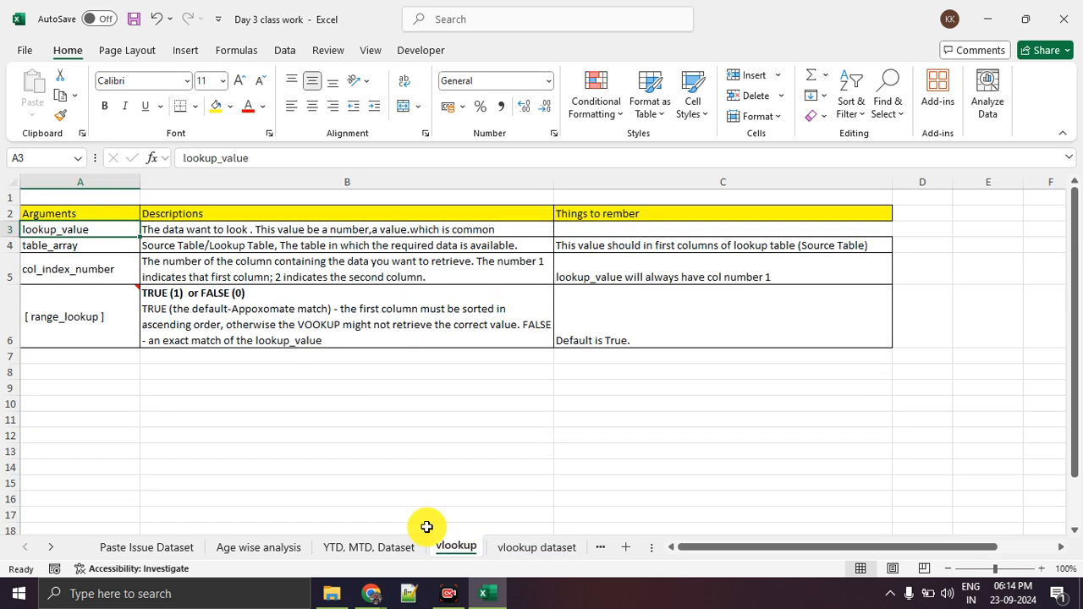
pyautogui.click(80, 313)
pyautogui.click(131, 385)
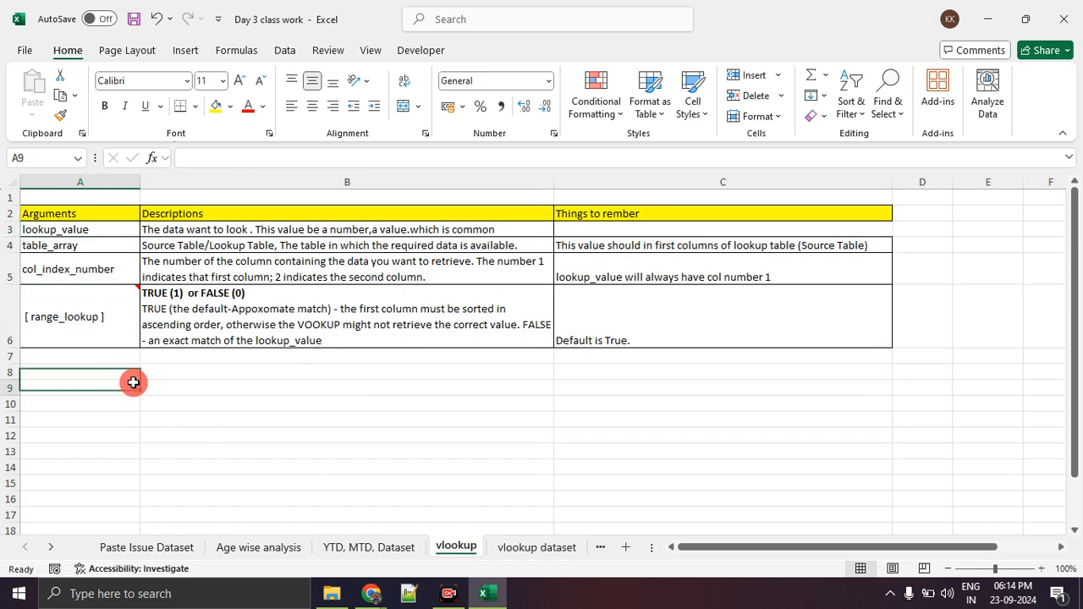
pyautogui.click(135, 337)
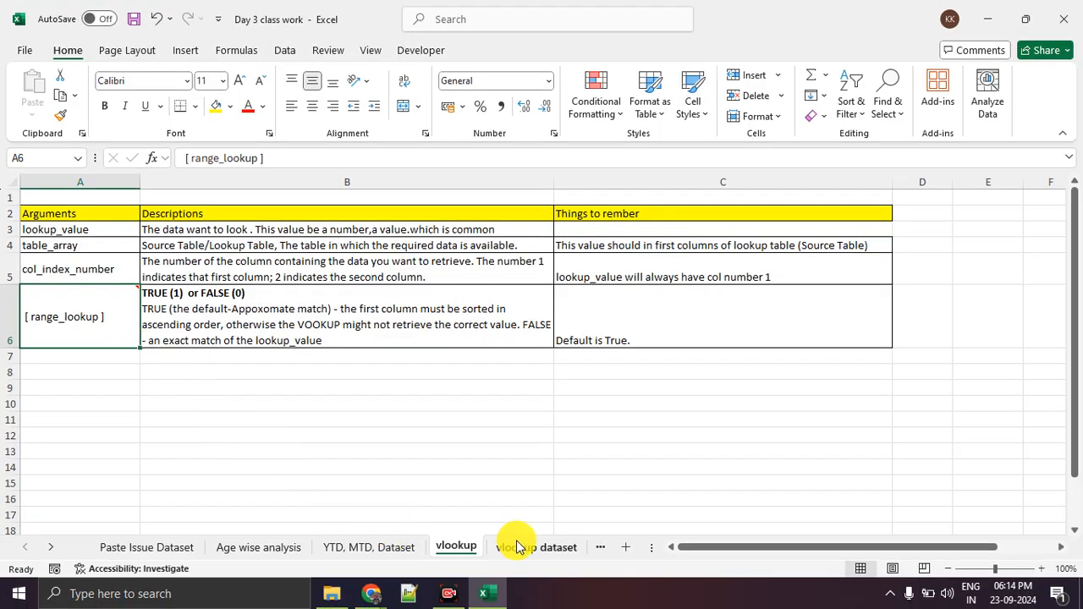
# Return to the vlookup dataset sheet and highlight Example 1's Employee ID range A17:A27 and the blank Salary cells B18:B25.
pyautogui.click(518, 546)
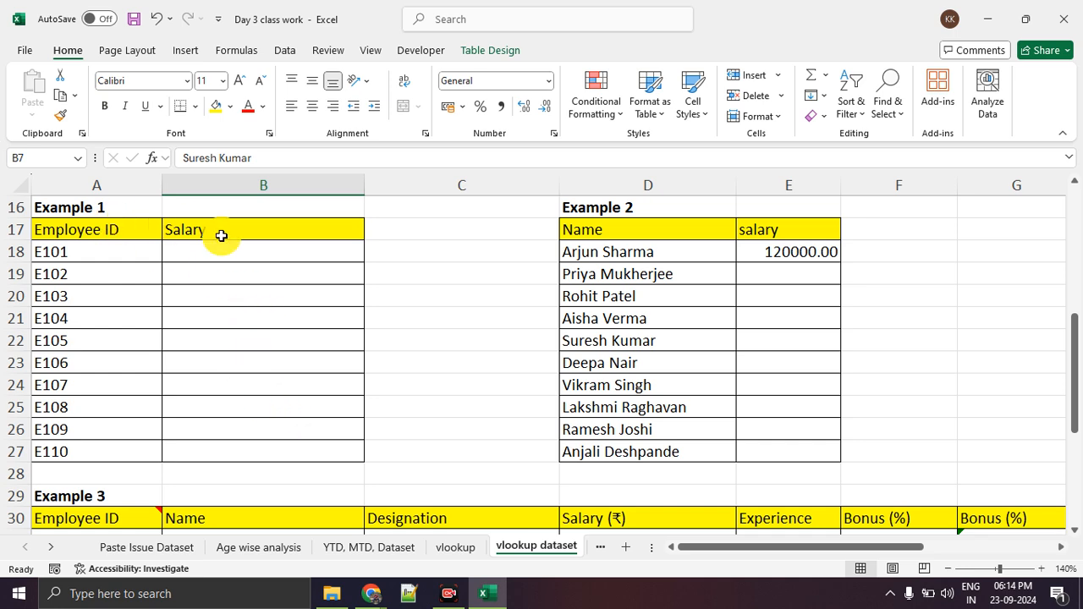
pyautogui.scroll(2, 239, 280)
pyautogui.scroll(-2, 239, 280)
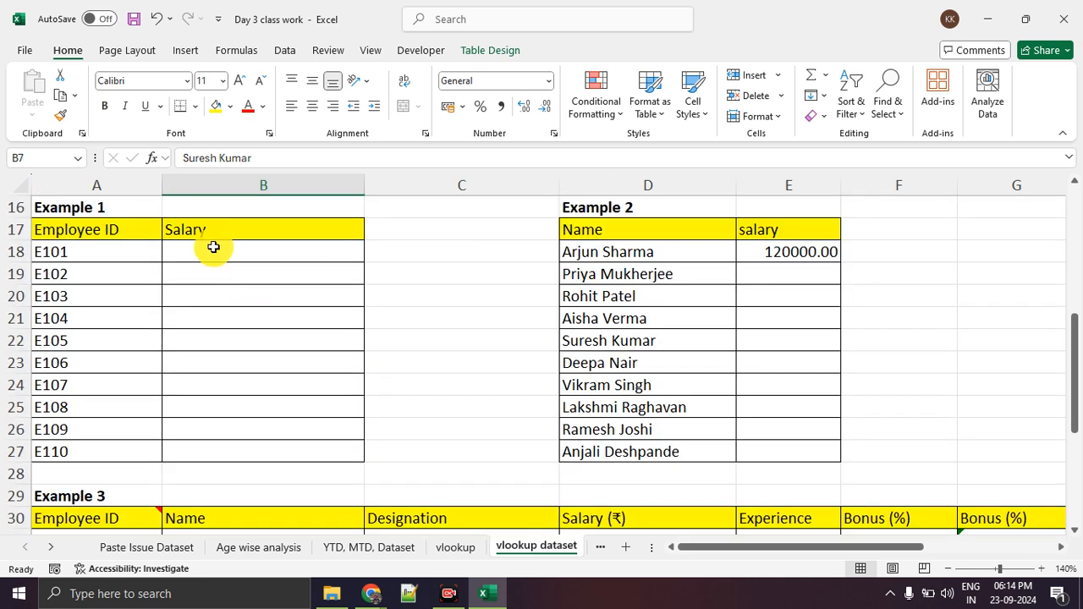
pyautogui.moveTo(133, 234); pyautogui.dragTo(137, 447)
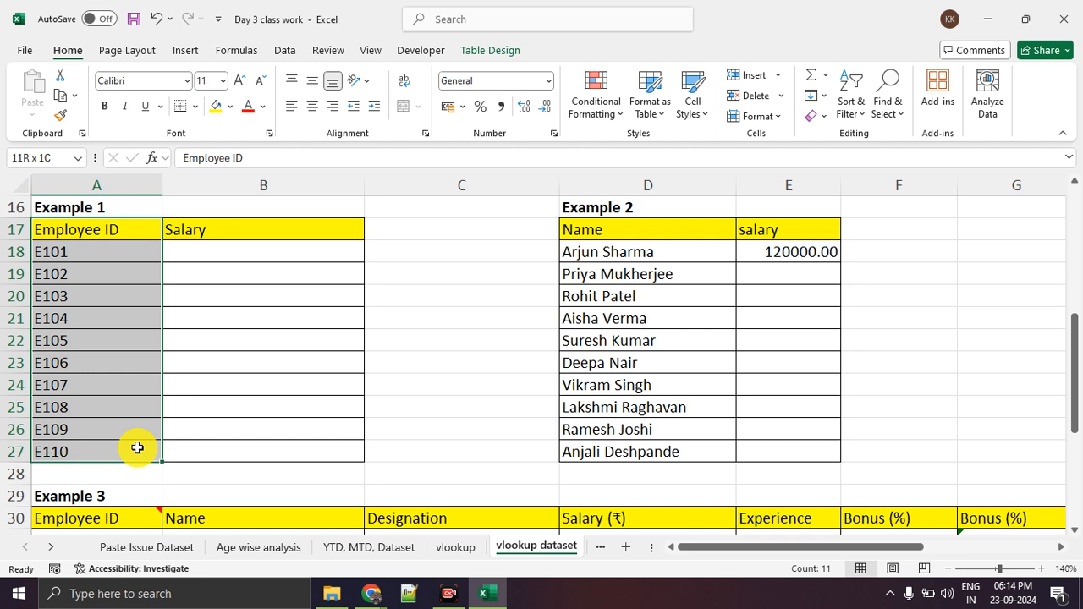
pyautogui.moveTo(244, 252); pyautogui.dragTo(244, 416)
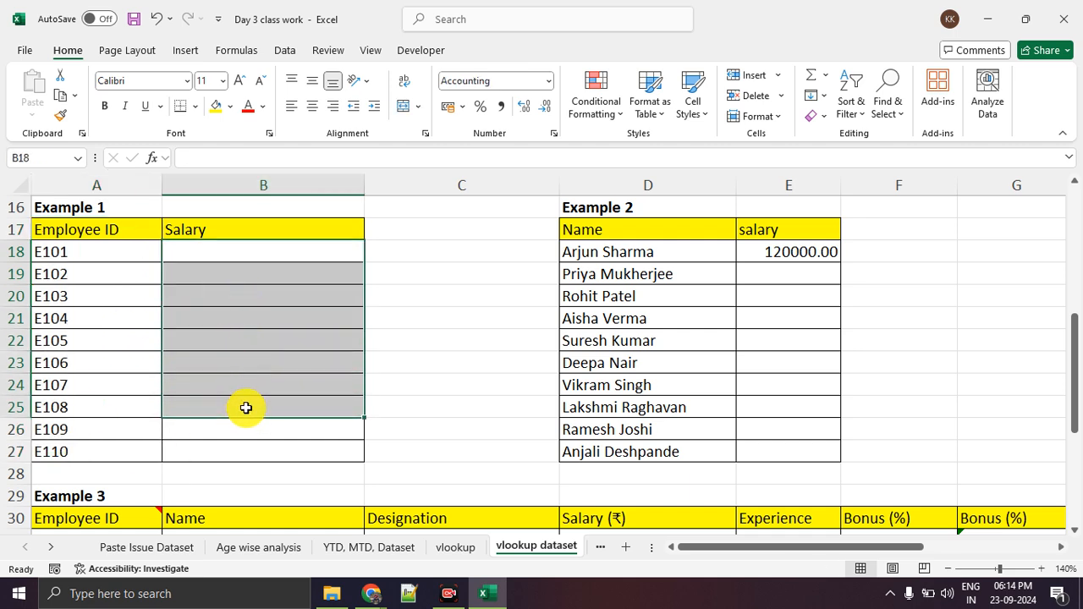
# Highlight the Employee ID and Salary values in Table 1, then select the table's title in A1.
pyautogui.scroll(5, 246, 407)
pyautogui.moveTo(135, 252); pyautogui.dragTo(144, 448)
pyautogui.moveTo(621, 253); pyautogui.dragTo(603, 448)
pyautogui.scroll(-1, 586, 353)
pyautogui.scroll(1, 585, 353)
pyautogui.click(101, 204)
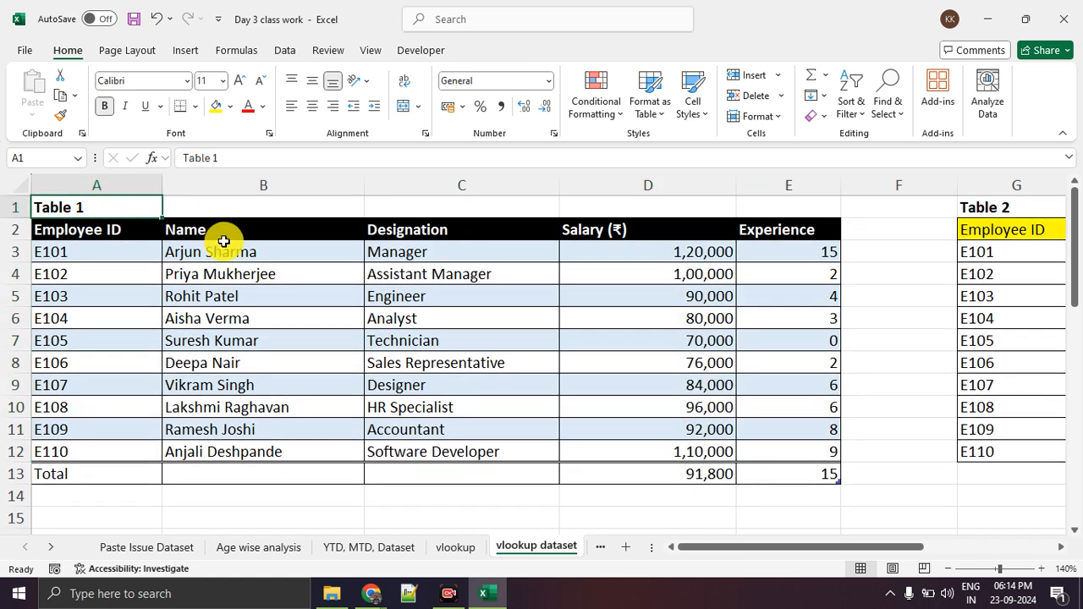
# Delete the existing VLOOKUP formula from Example 2's salary cell E18.
pyautogui.scroll(-5, 224, 241)
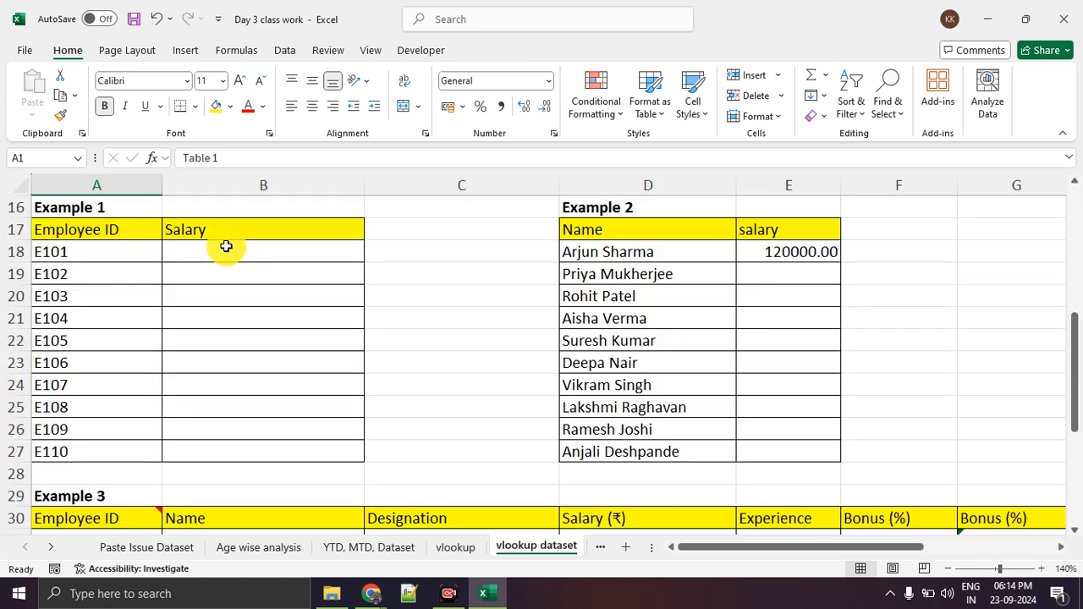
pyautogui.click(236, 256)
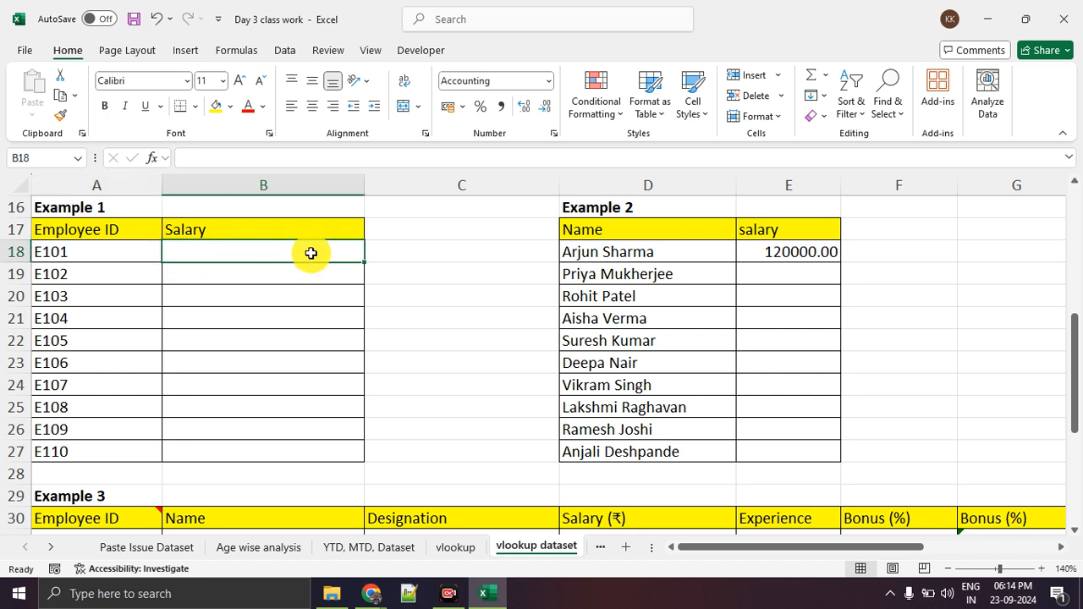
pyautogui.click(778, 258)
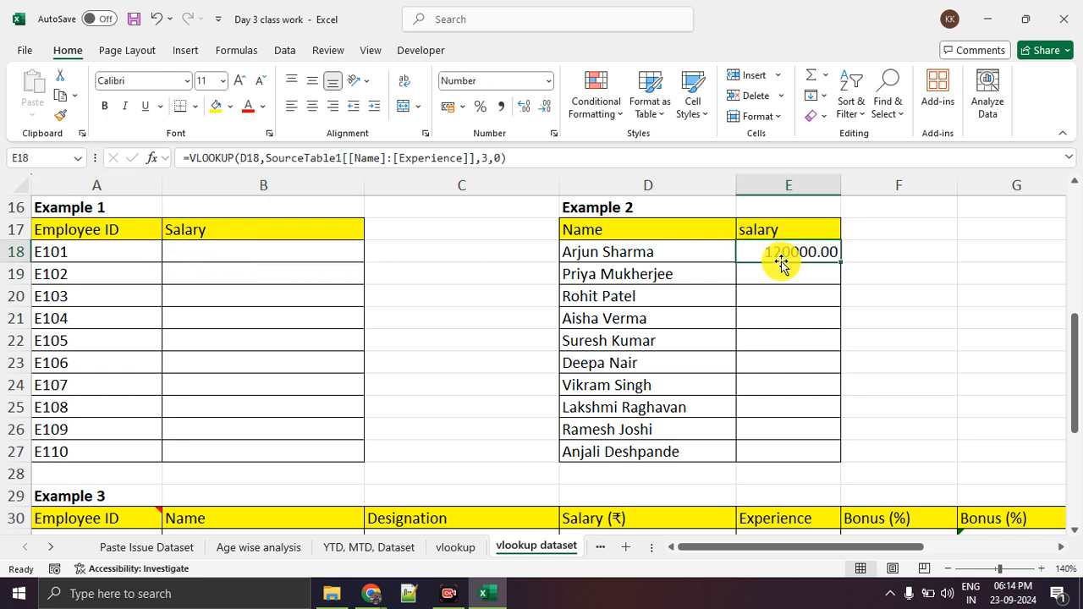
pyautogui.press('Delete')
# Insert the VLOOKUP function into Example 1's Salary cell B18 by searching for vlookup in the function library.
pyautogui.click(314, 252)
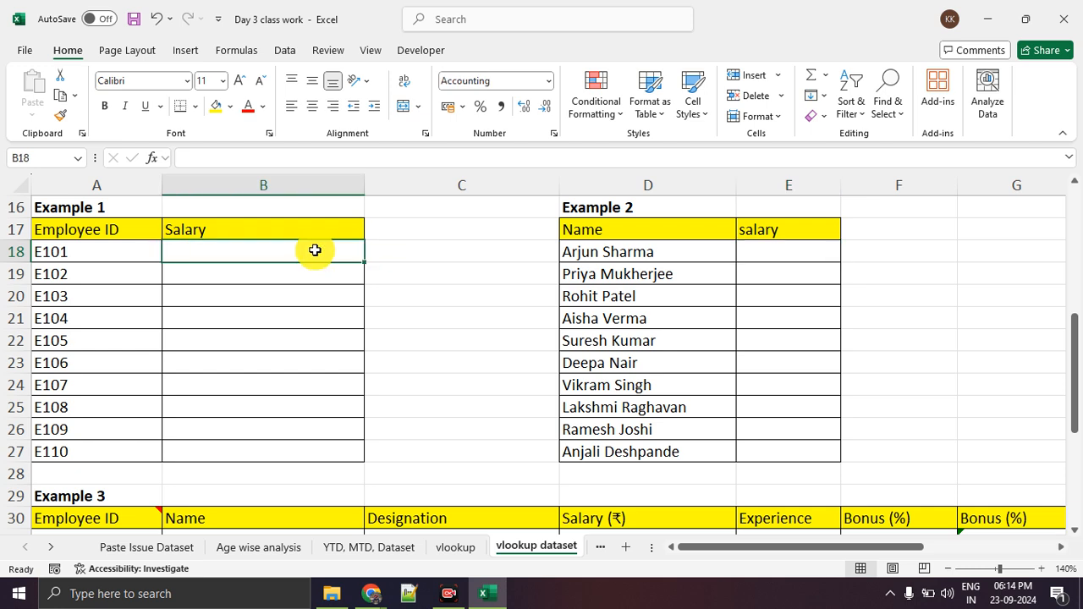
pyautogui.click(229, 51)
pyautogui.moveTo(238, 42)
pyautogui.mouseDown()
pyautogui.moveTo(49, 83)
pyautogui.moveTo(4, 125)
pyautogui.mouseUp()
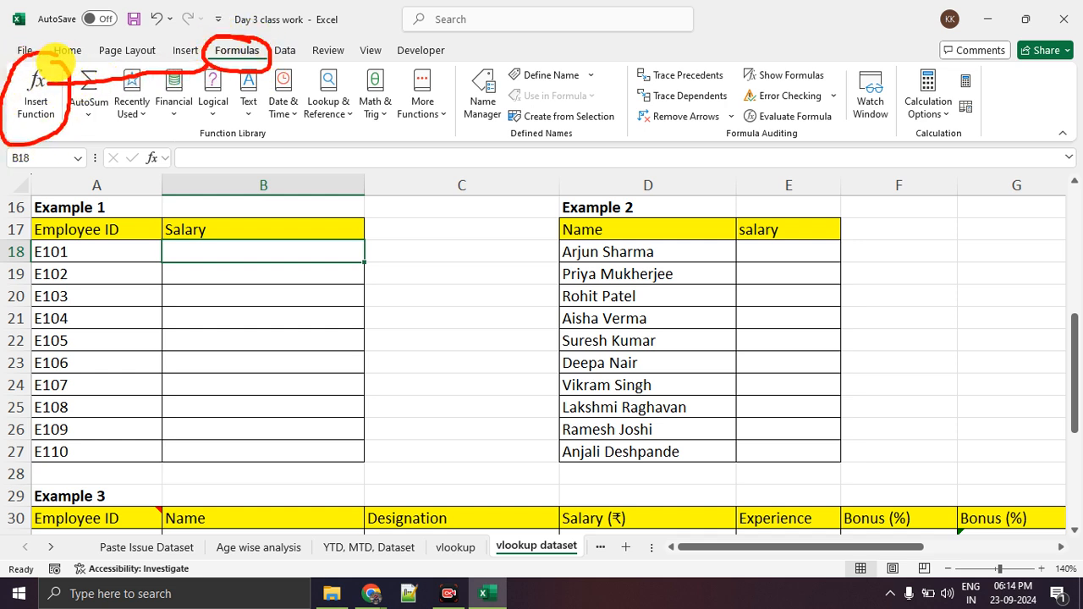
pyautogui.click(38, 95)
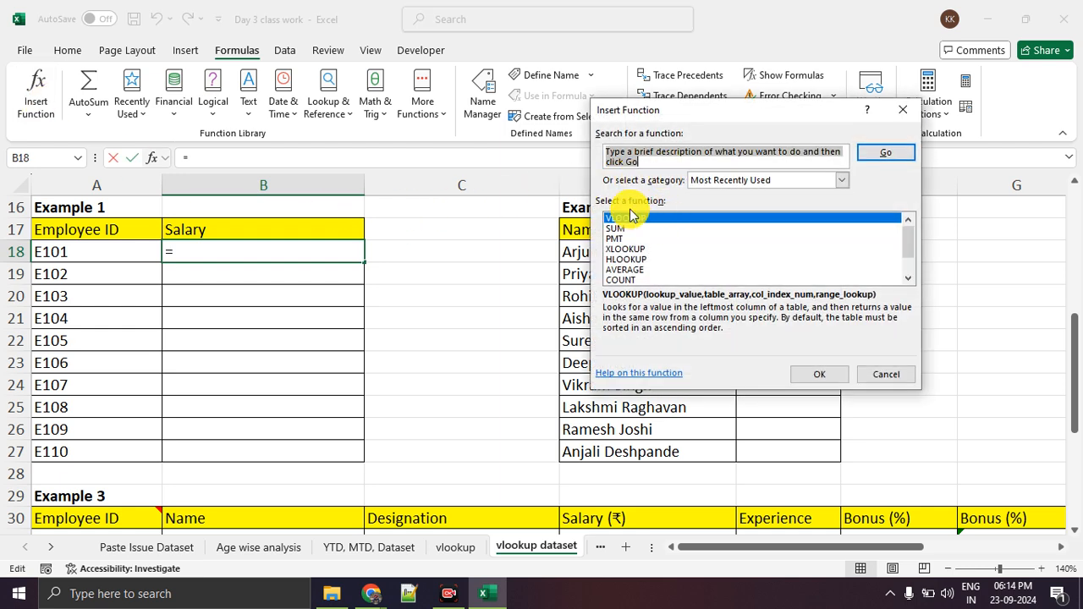
pyautogui.write('vlookup')
pyautogui.press('Return')
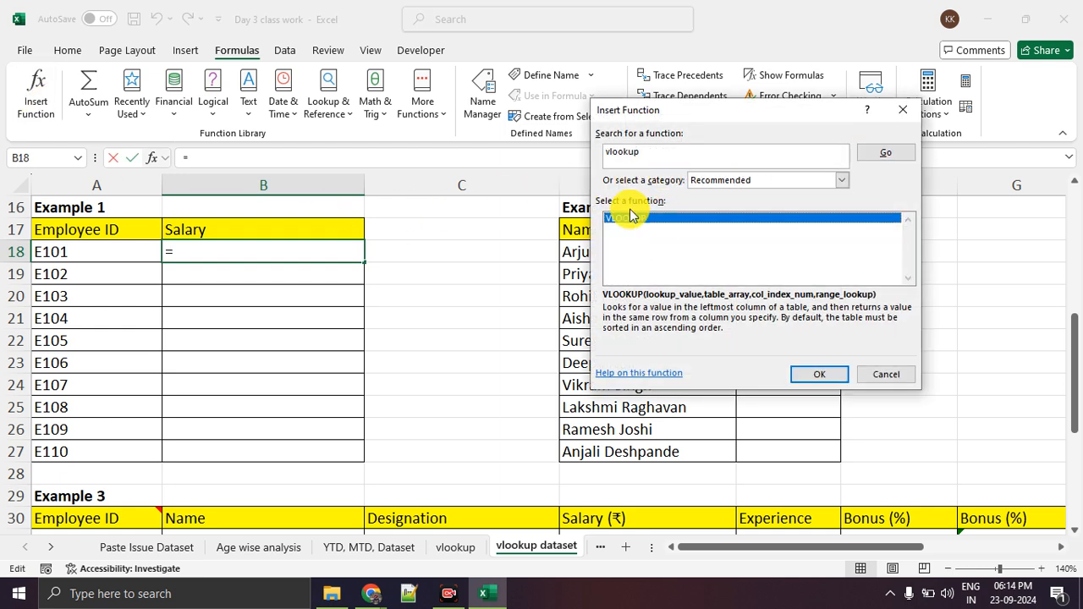
pyautogui.click(834, 375)
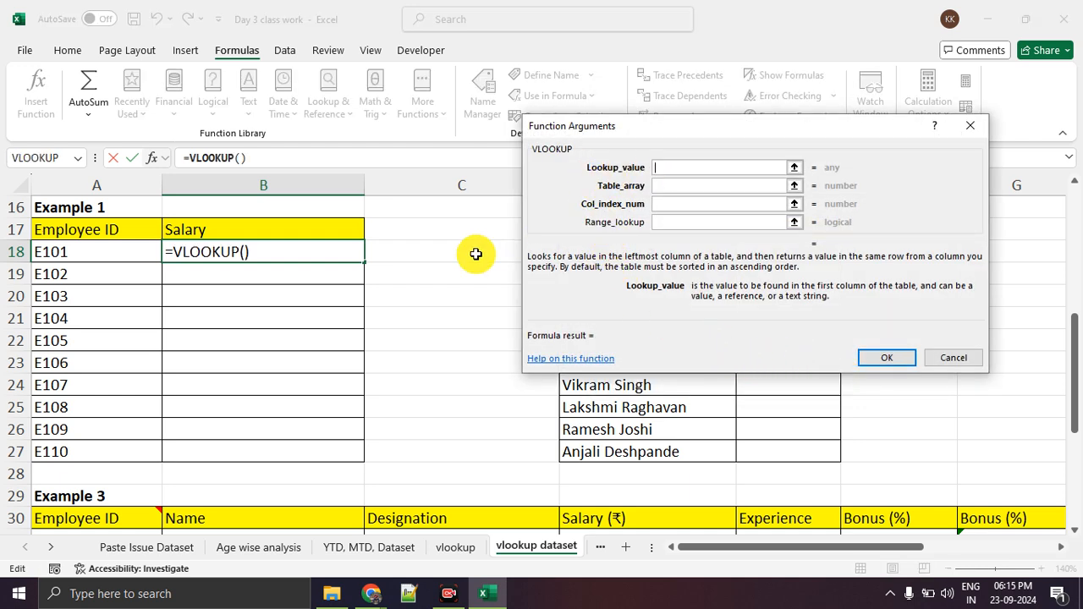
# Set the VLOOKUP Lookup_value argument to the employee ID cell A18.
pyautogui.click(90, 257)
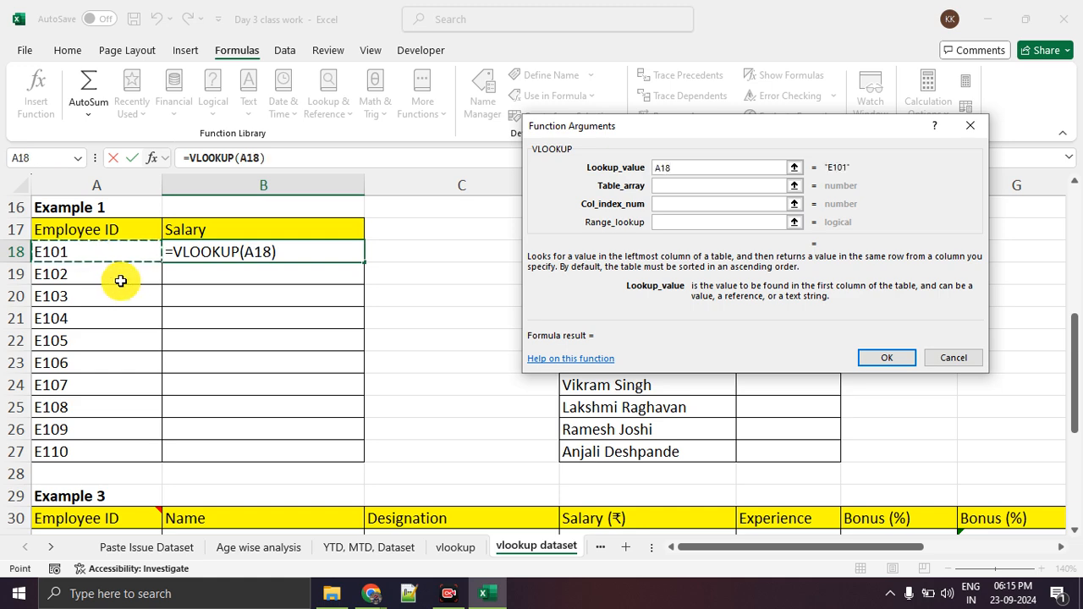
pyautogui.scroll(4, 116, 229)
pyautogui.scroll(2, 111, 230)
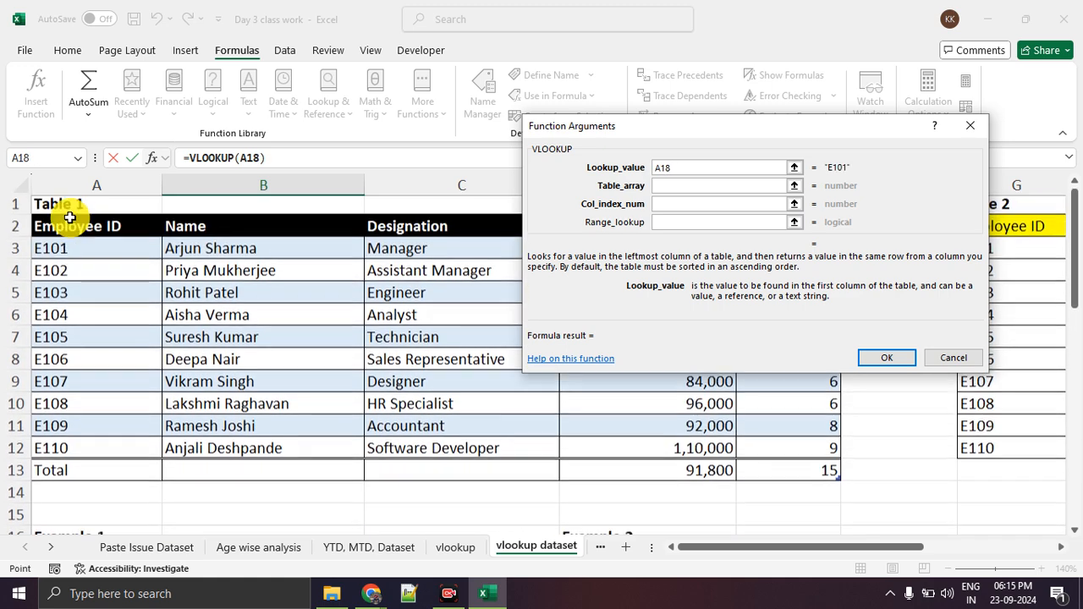
pyautogui.scroll(-5, 85, 254)
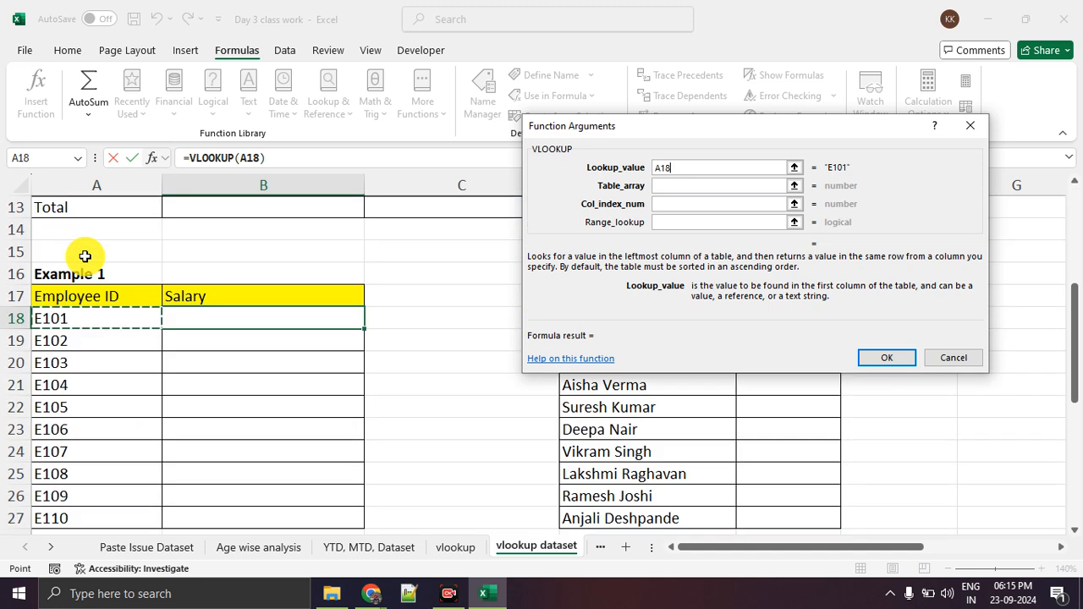
# Set the VLOOKUP Table_array argument to Table 1's employee data in A3:E12.
pyautogui.click(664, 185)
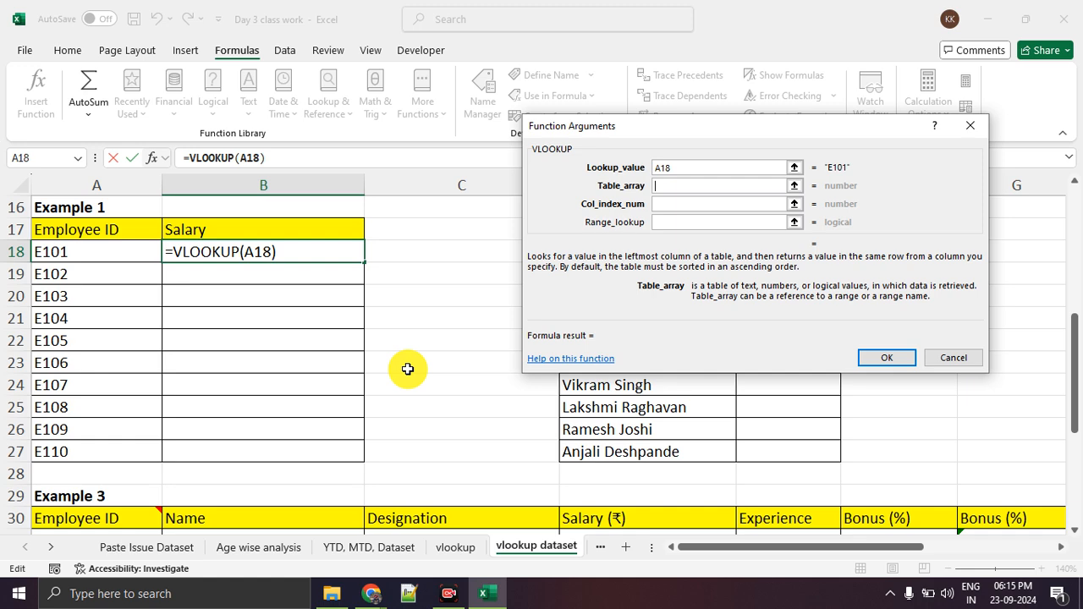
pyautogui.scroll(5, 407, 369)
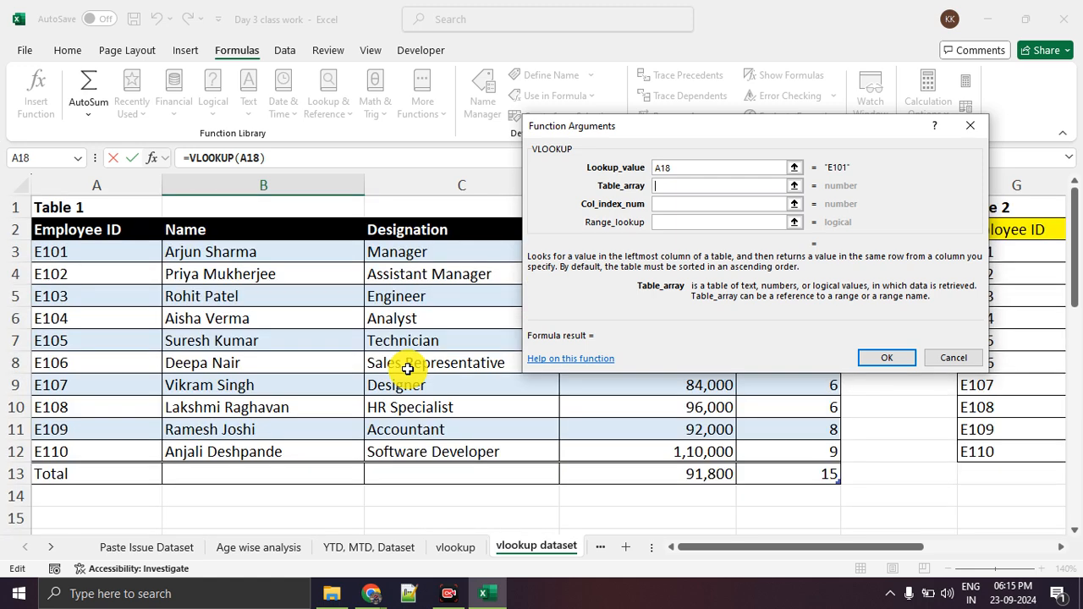
pyautogui.moveTo(121, 243); pyautogui.dragTo(758, 454)
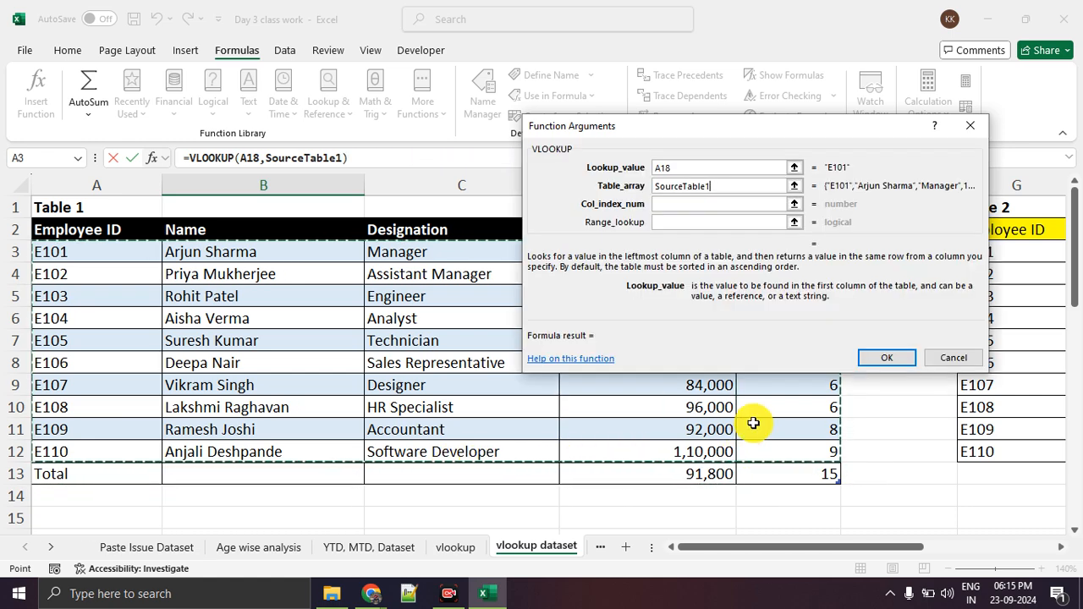
# Number Table 1's columns 1 to 4 from Employee ID to Salary with the on-screen pen, and clear the marks.
pyautogui.click(690, 205)
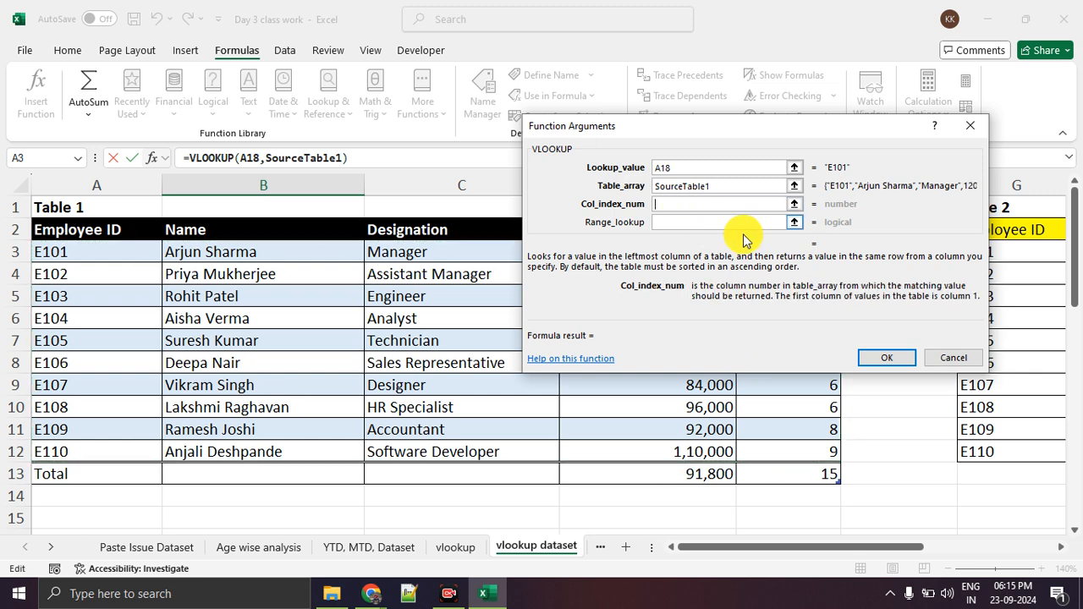
pyautogui.moveTo(681, 127); pyautogui.dragTo(751, 89)
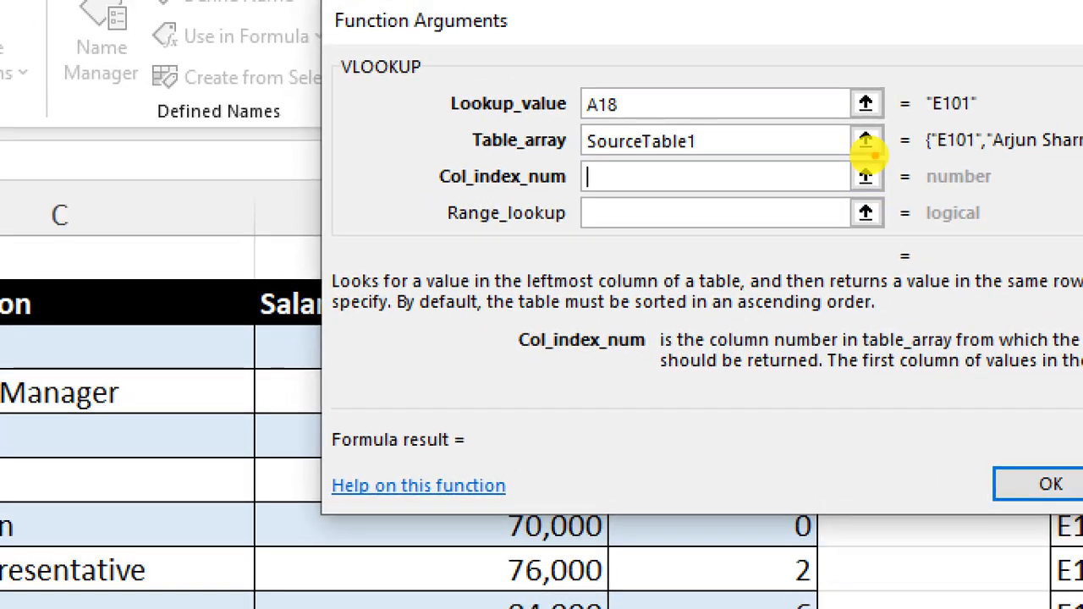
pyautogui.moveTo(875, 156)
pyautogui.mouseDown()
pyautogui.moveTo(845, 161)
pyautogui.moveTo(882, 182)
pyautogui.moveTo(868, 163)
pyautogui.mouseUp()
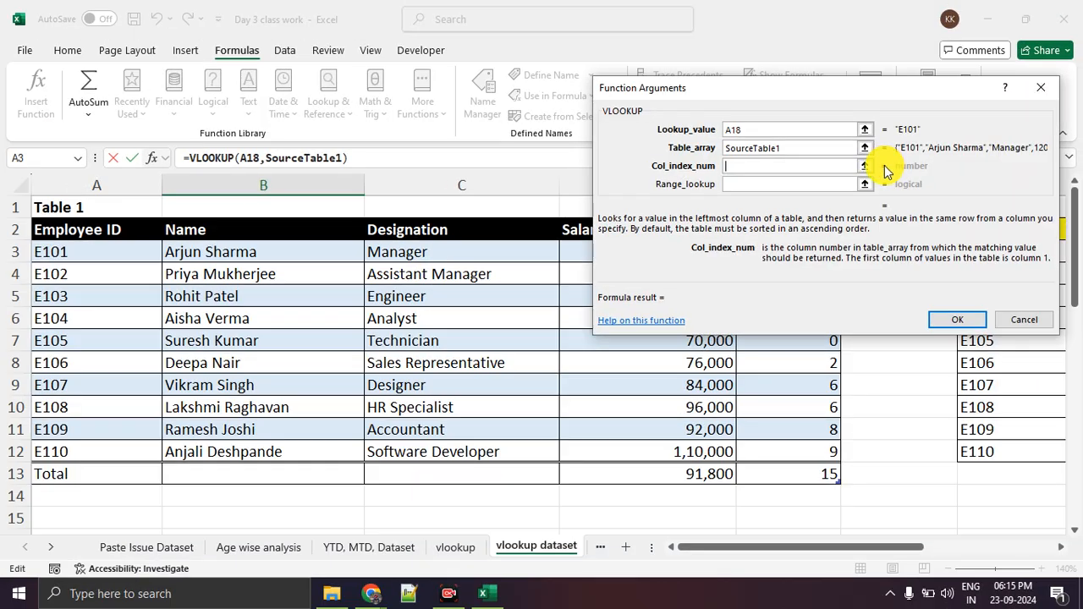
pyautogui.click(865, 176)
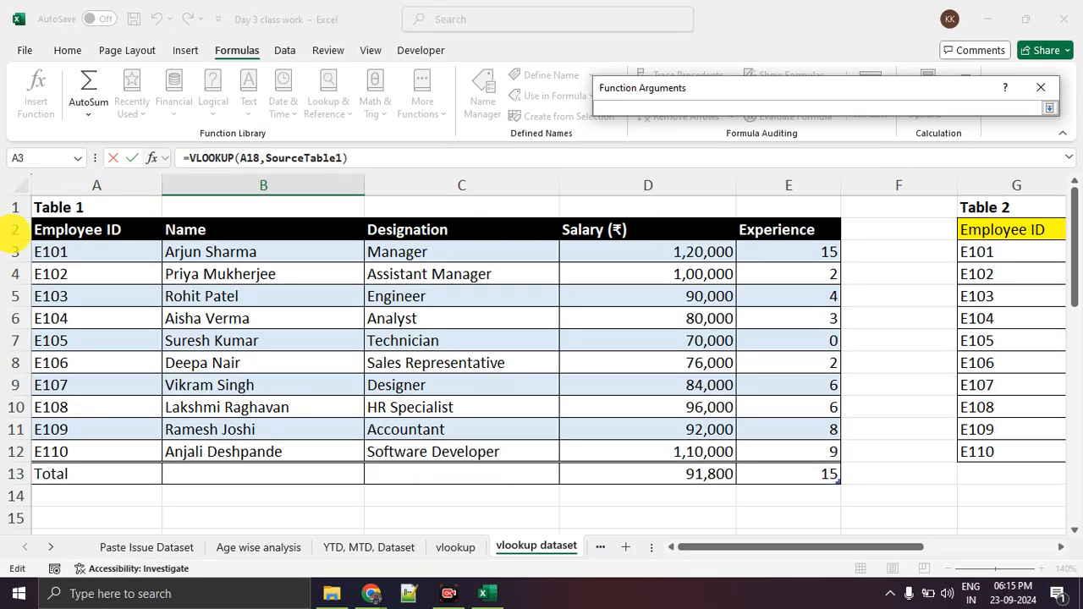
pyautogui.moveTo(83, 341); pyautogui.dragTo(127, 340)
pyautogui.moveTo(271, 321); pyautogui.dragTo(304, 349)
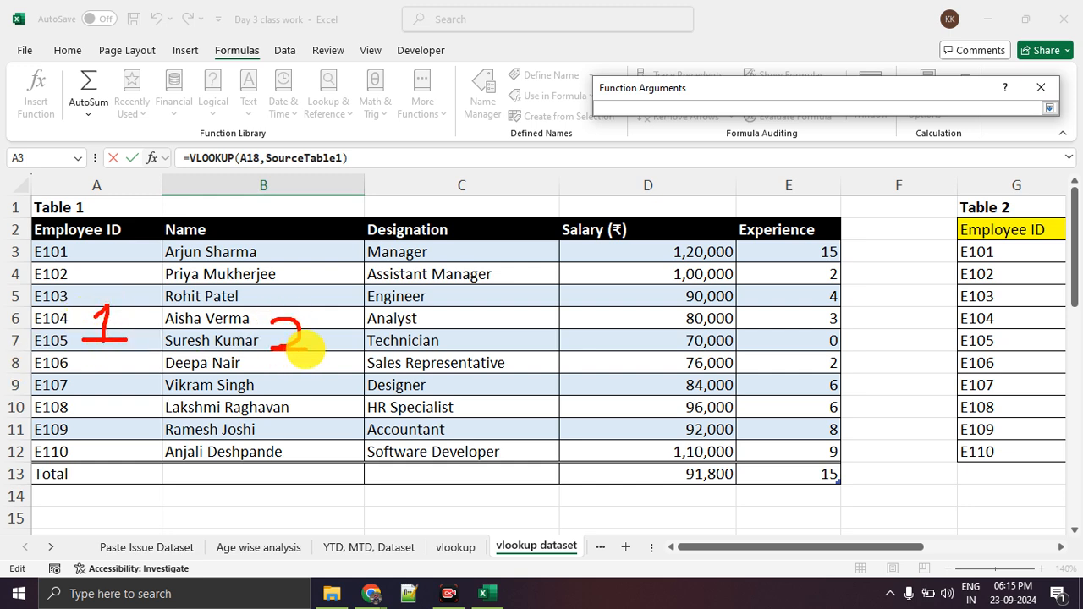
pyautogui.moveTo(465, 332)
pyautogui.mouseDown()
pyautogui.moveTo(489, 347)
pyautogui.moveTo(427, 370)
pyautogui.mouseUp()
pyautogui.moveTo(626, 333)
pyautogui.mouseDown()
pyautogui.moveTo(655, 362)
pyautogui.moveTo(649, 386)
pyautogui.mouseUp()
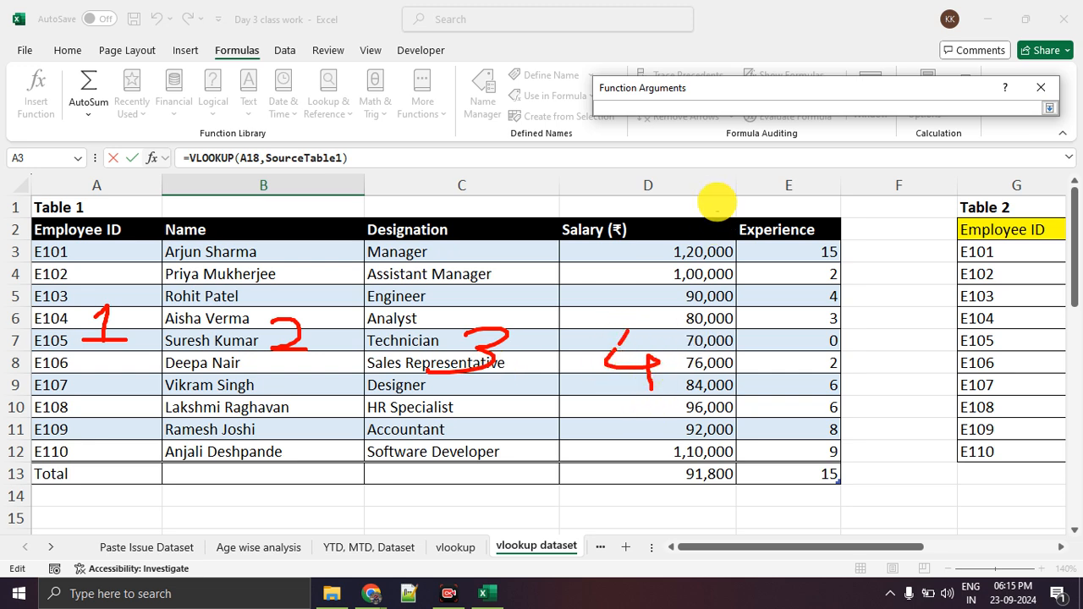
pyautogui.press('Escape')
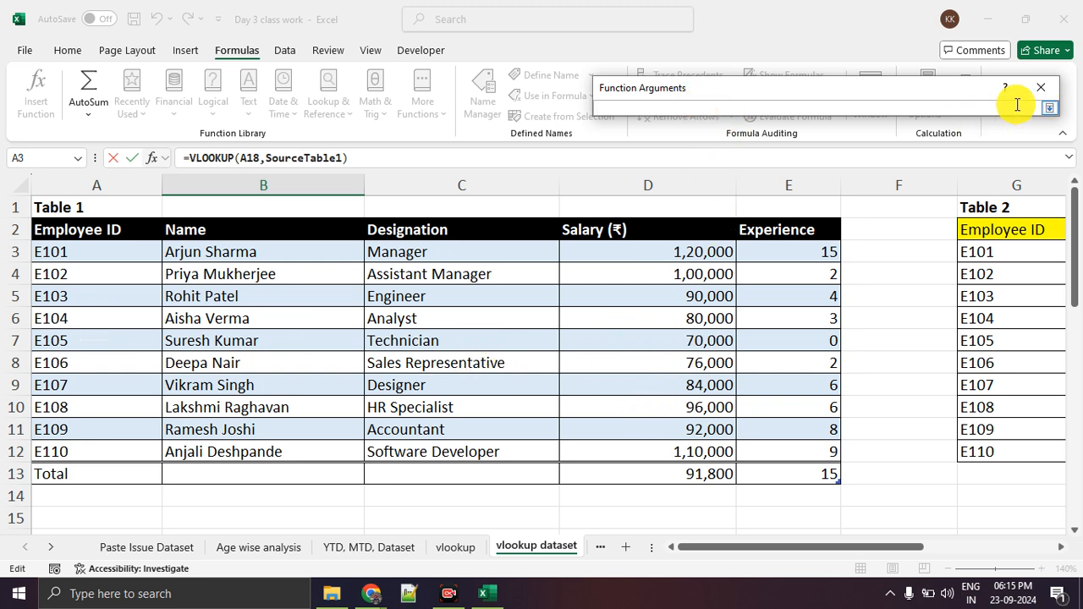
# Set the Col_index_num argument to 4 and accept the VLOOKUP formula in B18.
pyautogui.click(1049, 108)
pyautogui.click(808, 166)
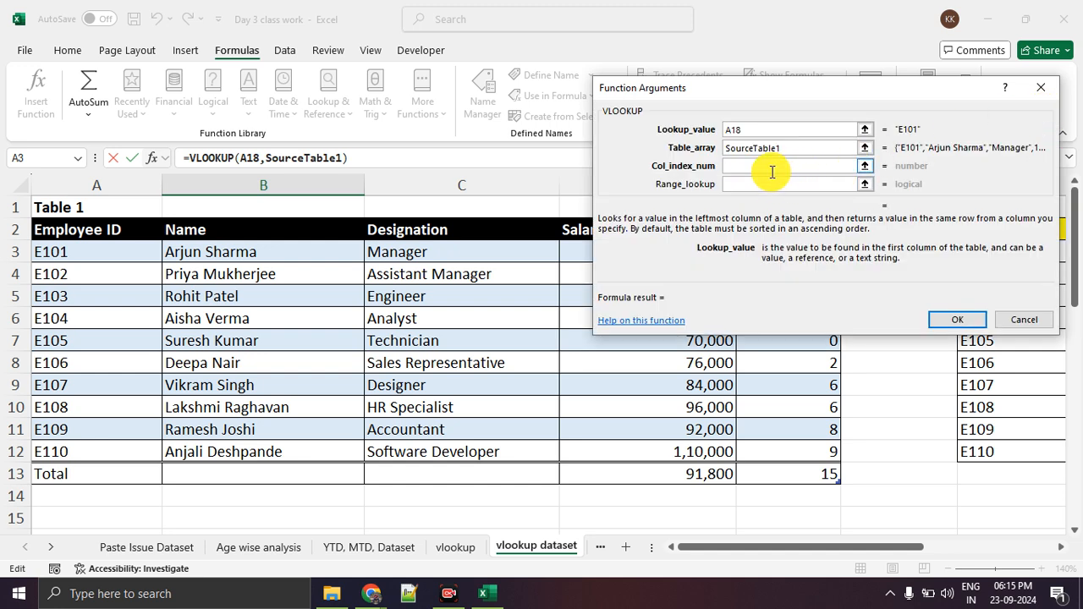
pyautogui.write('4')
pyautogui.moveTo(987, 197)
pyautogui.mouseDown()
pyautogui.moveTo(865, 193)
pyautogui.moveTo(918, 176)
pyautogui.mouseUp()
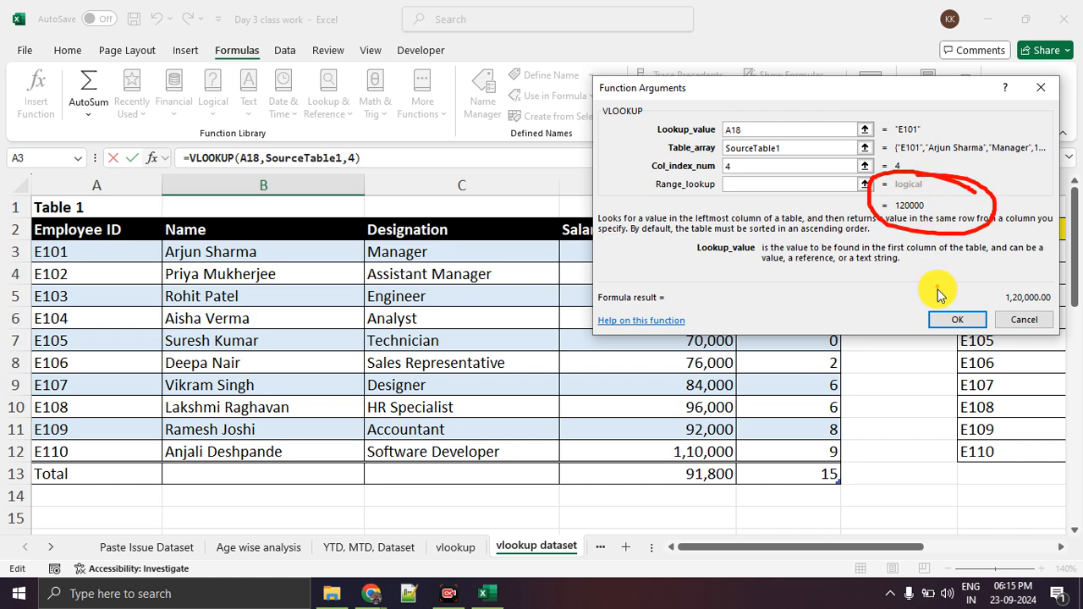
pyautogui.click(957, 319)
# Fill the VLOOKUP formula from B18 down Example 1's Salary column to B27.
pyautogui.scroll(-1, 409, 307)
pyautogui.scroll(-2, 409, 306)
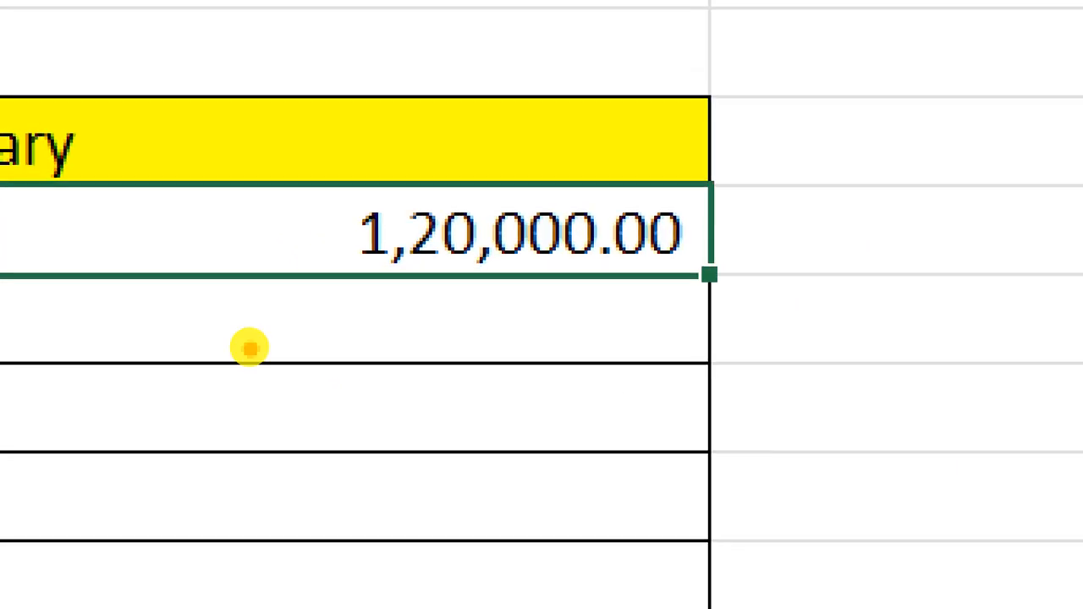
pyautogui.moveTo(770, 233)
pyautogui.mouseDown()
pyautogui.moveTo(647, 268)
pyautogui.moveTo(788, 303)
pyautogui.moveTo(796, 223)
pyautogui.moveTo(768, 222)
pyautogui.mouseUp()
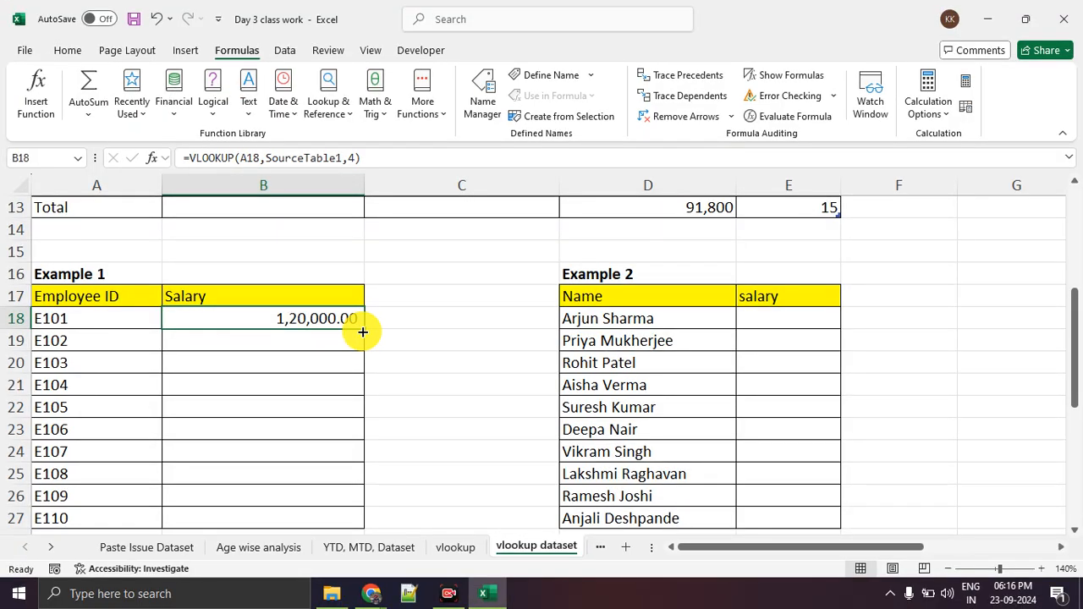
pyautogui.doubleClick(362, 331)
pyautogui.click(455, 332)
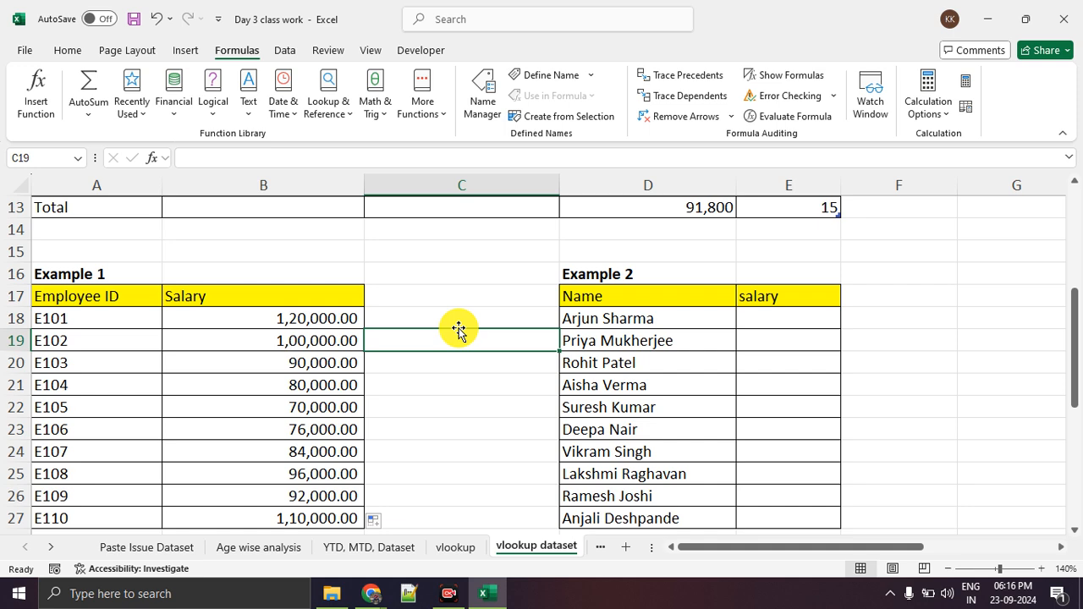
# Compare employee E106's ID and salary in Example 1 with the matching row and salary in Table 1.
pyautogui.scroll(4, 458, 330)
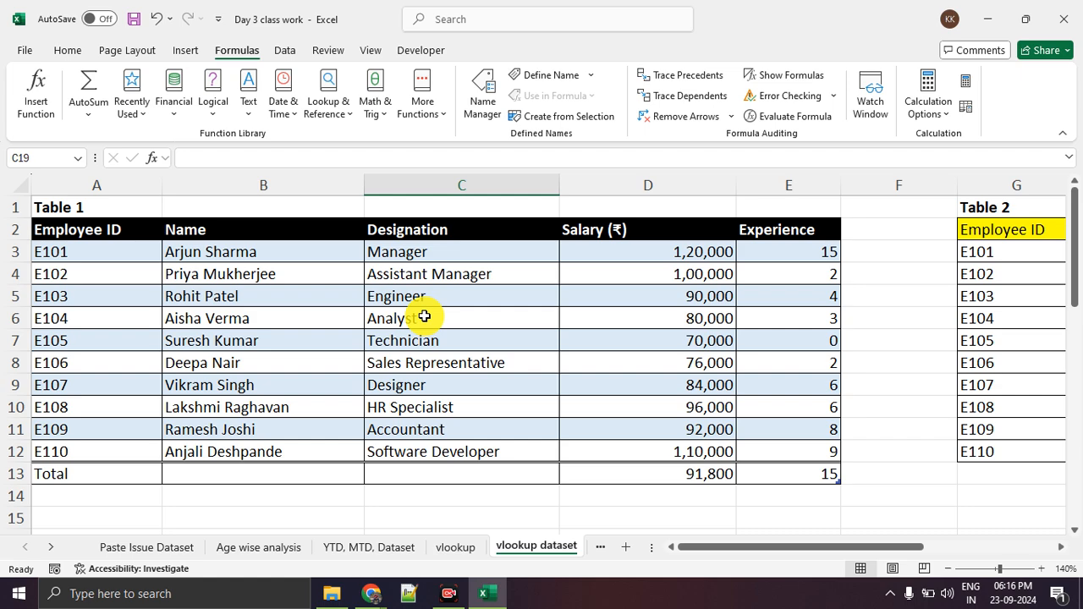
pyautogui.scroll(-4, 422, 315)
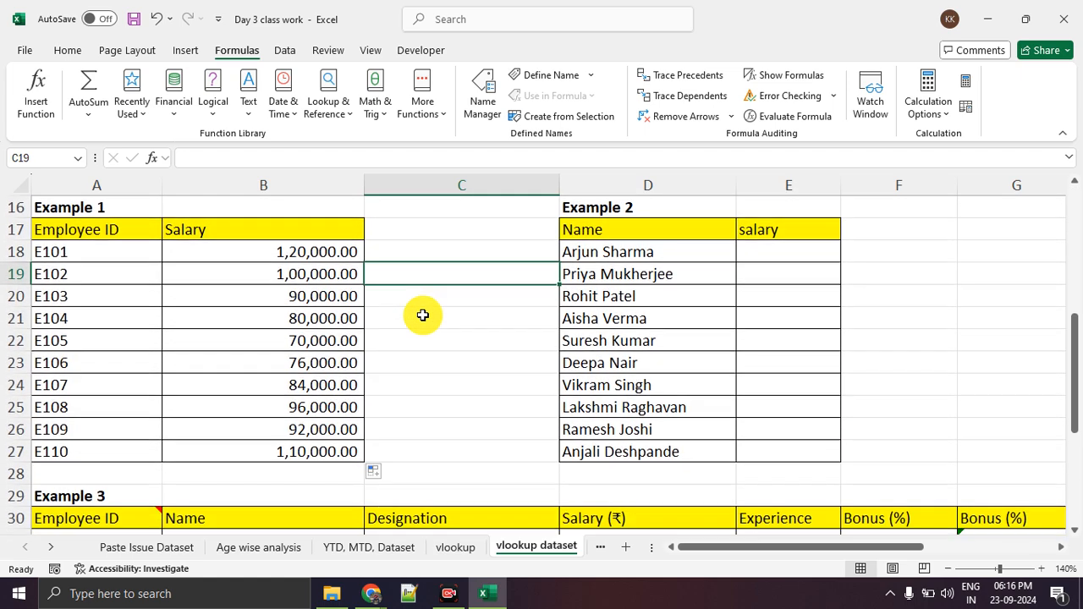
pyautogui.scroll(-1, 423, 316)
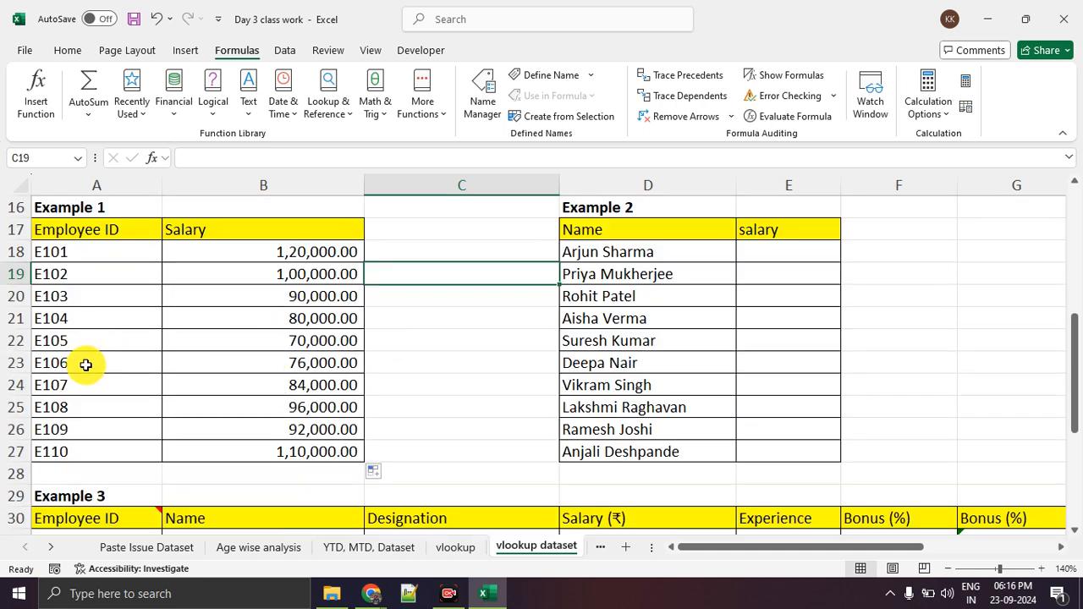
pyautogui.moveTo(84, 364); pyautogui.dragTo(229, 369)
pyautogui.scroll(4, 457, 376)
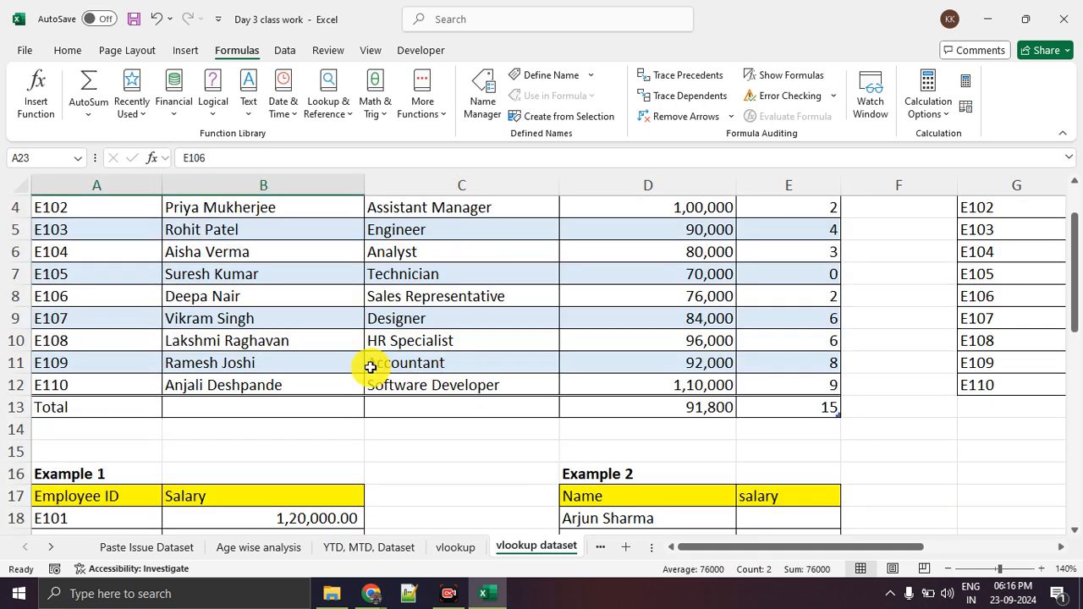
pyautogui.moveTo(182, 296); pyautogui.dragTo(635, 306)
pyautogui.click(17, 296)
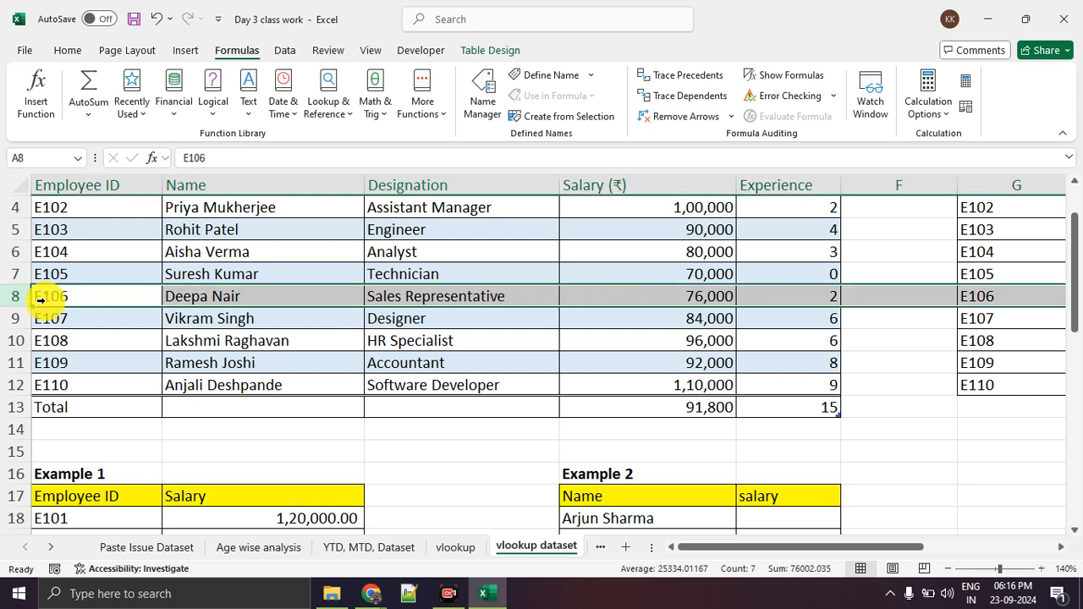
pyautogui.click(694, 298)
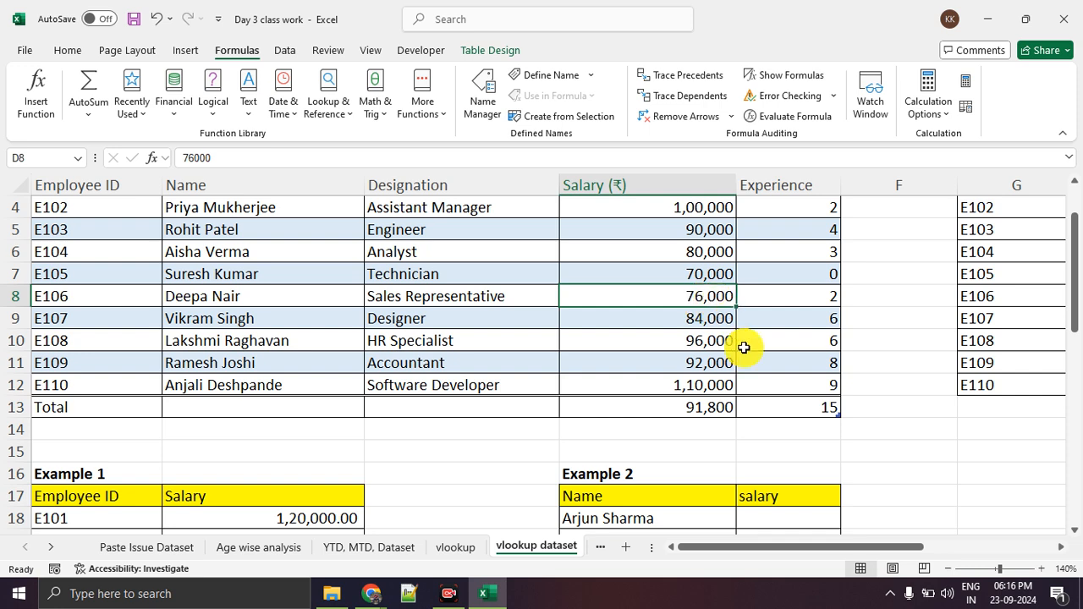
# Highlight the employee names in Example 2, cells D18:D27.
pyautogui.scroll(-4, 747, 379)
pyautogui.doubleClick(694, 363)
pyautogui.moveTo(681, 252); pyautogui.dragTo(696, 455)
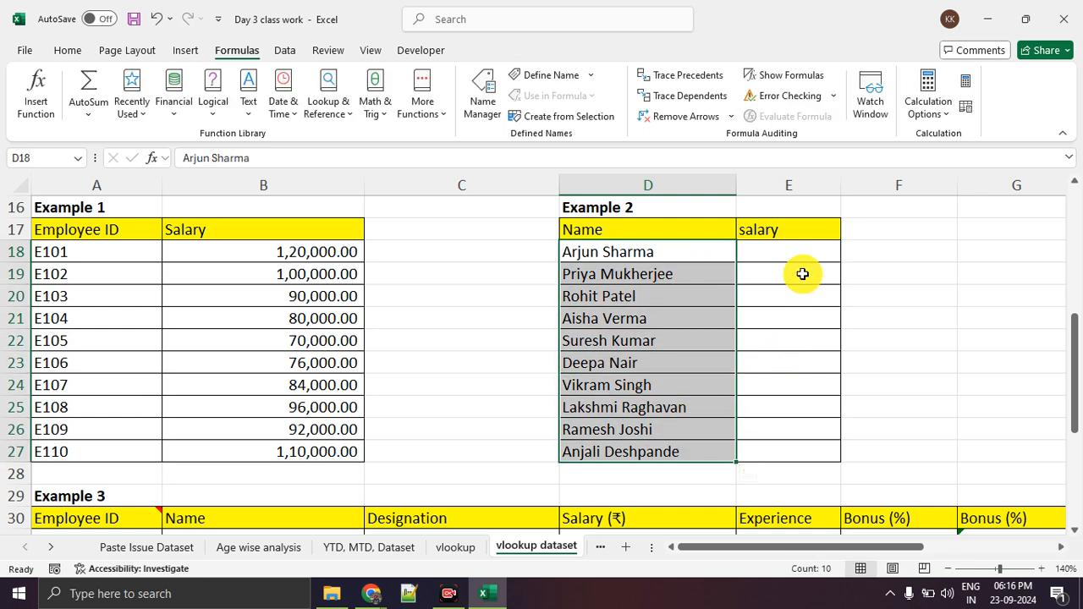
# Examine Example 3's layout, highlighting its Employee ID column and the empty Name column down to row 40.
pyautogui.scroll(-4, 478, 365)
pyautogui.click(325, 278)
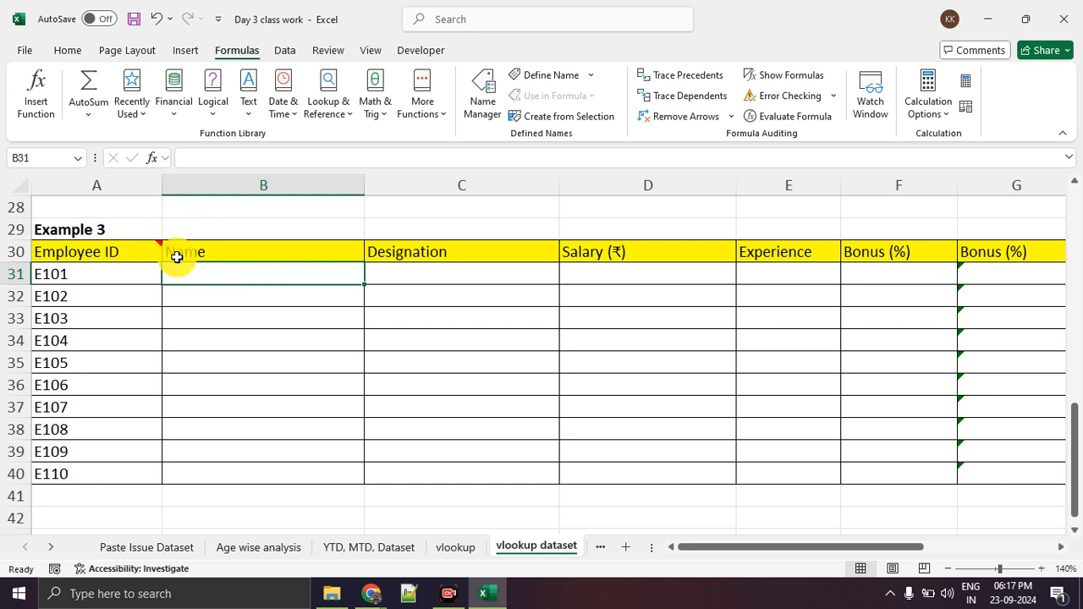
pyautogui.moveTo(150, 257)
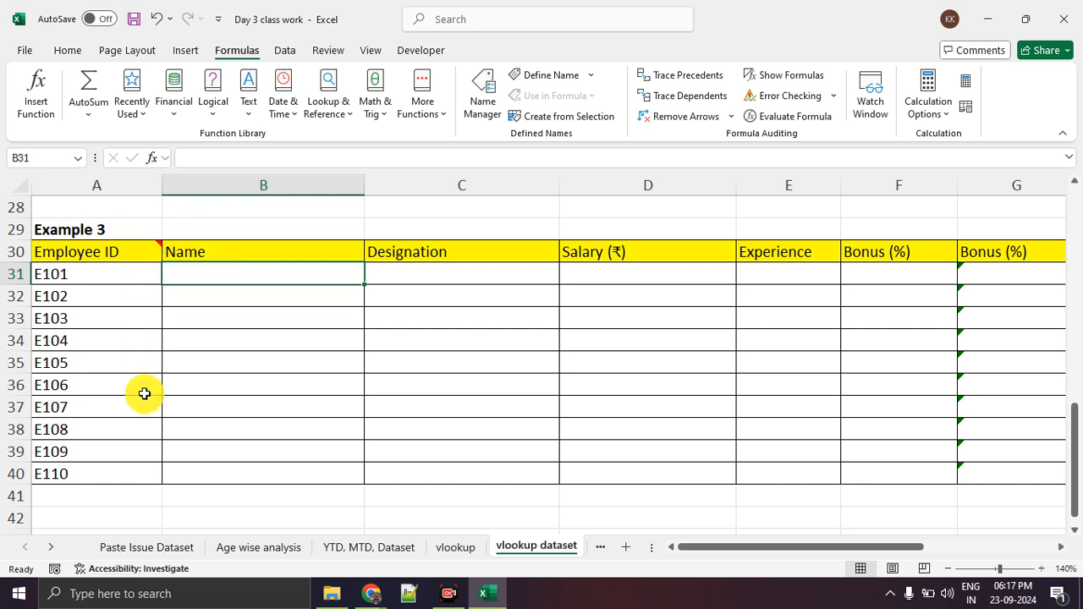
pyautogui.click(238, 409)
pyautogui.click(90, 280)
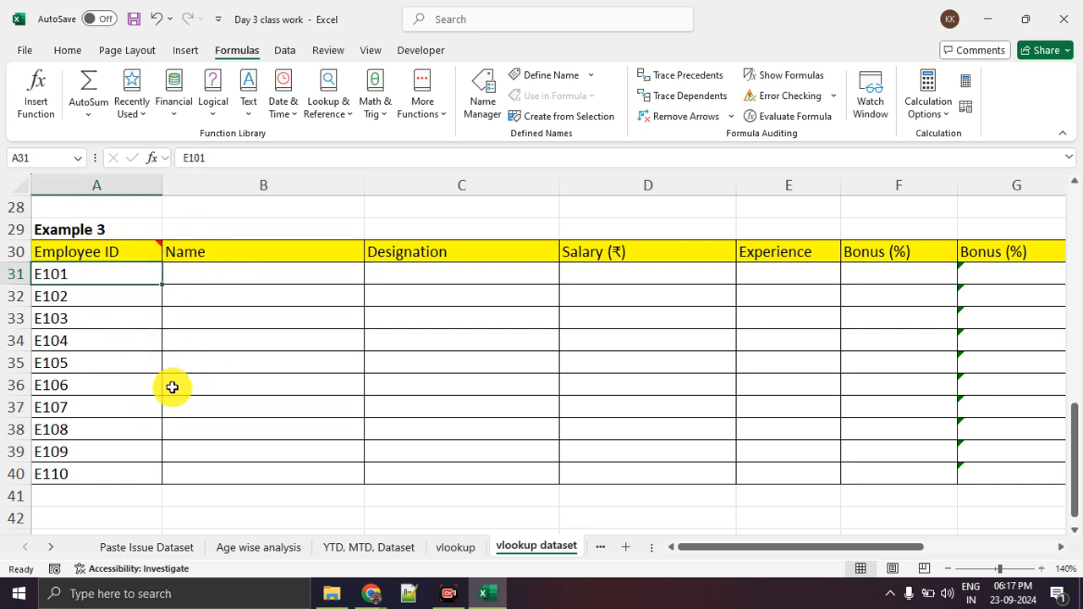
pyautogui.click(274, 277)
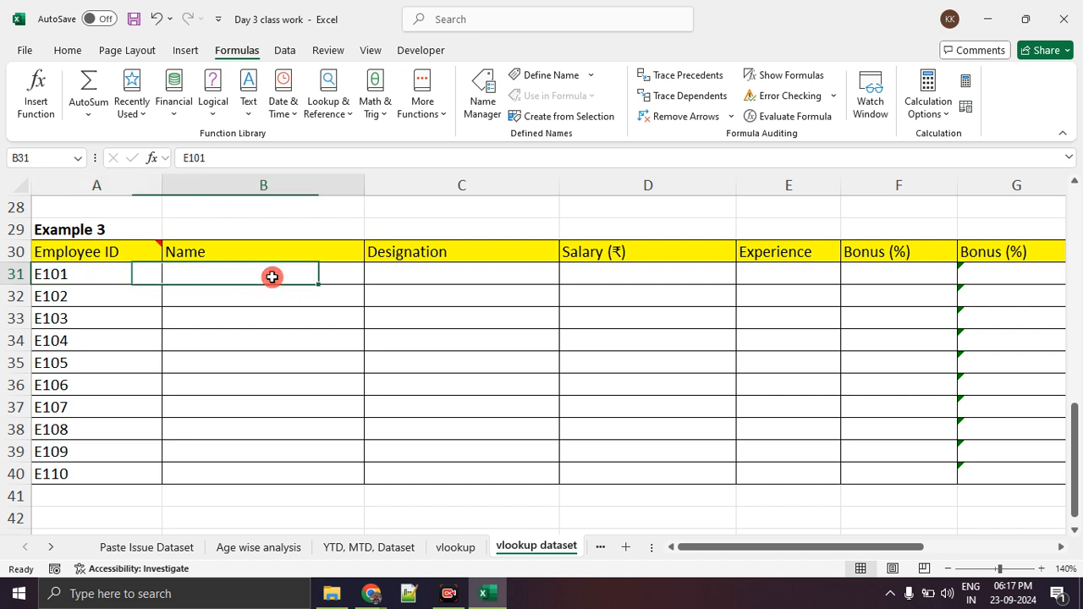
pyautogui.click(294, 375)
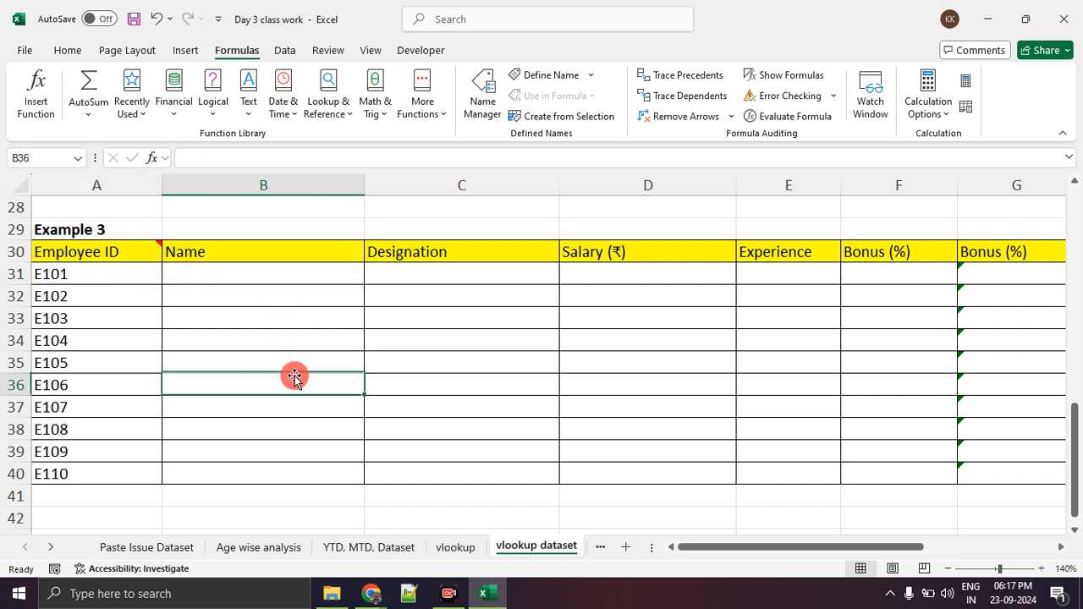
pyautogui.moveTo(145, 252); pyautogui.dragTo(122, 476)
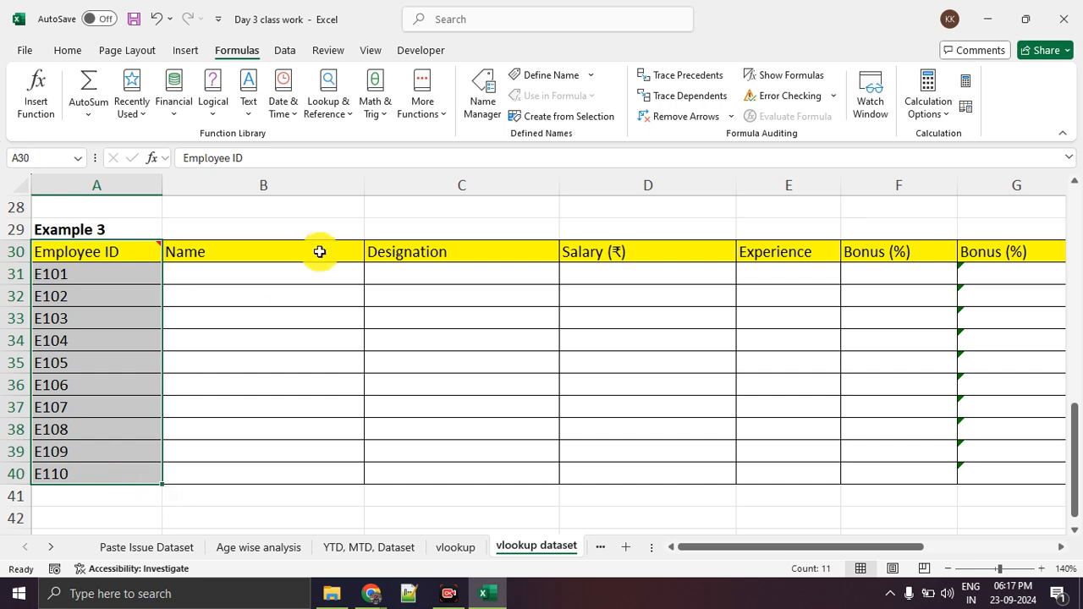
pyautogui.moveTo(313, 245); pyautogui.dragTo(305, 473)
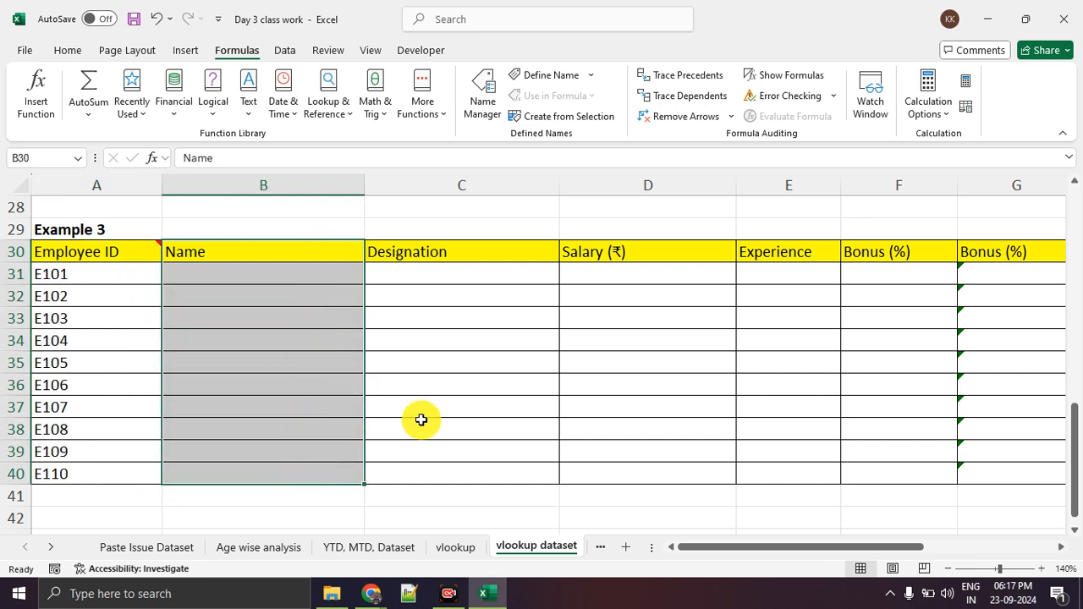
# Highlight the Employee ID and Name columns in Table 1, cells A2:B12.
pyautogui.scroll(9, 402, 362)
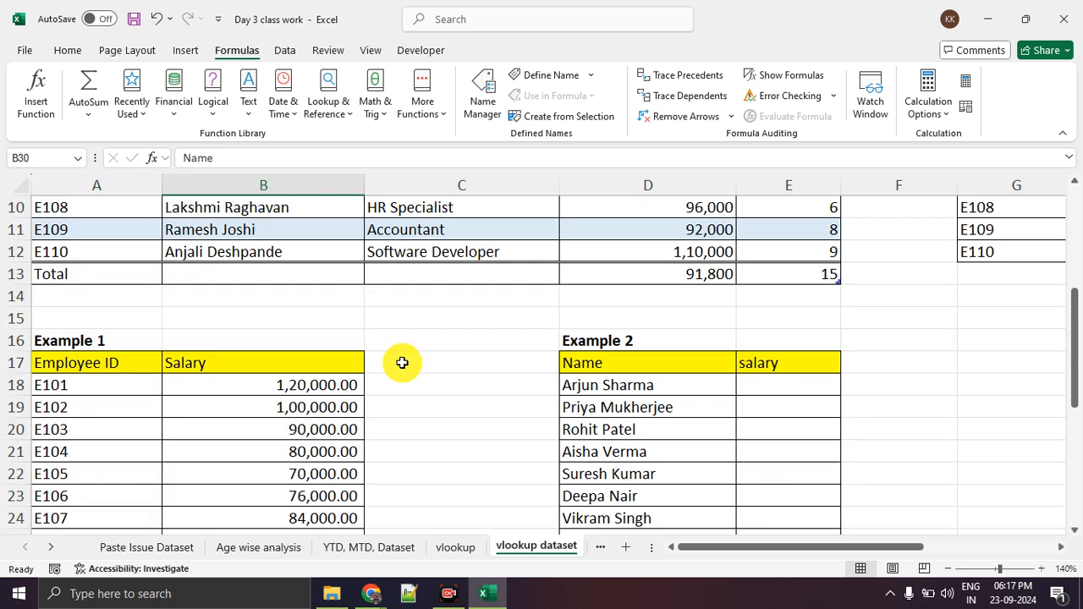
pyautogui.moveTo(88, 231); pyautogui.dragTo(347, 451)
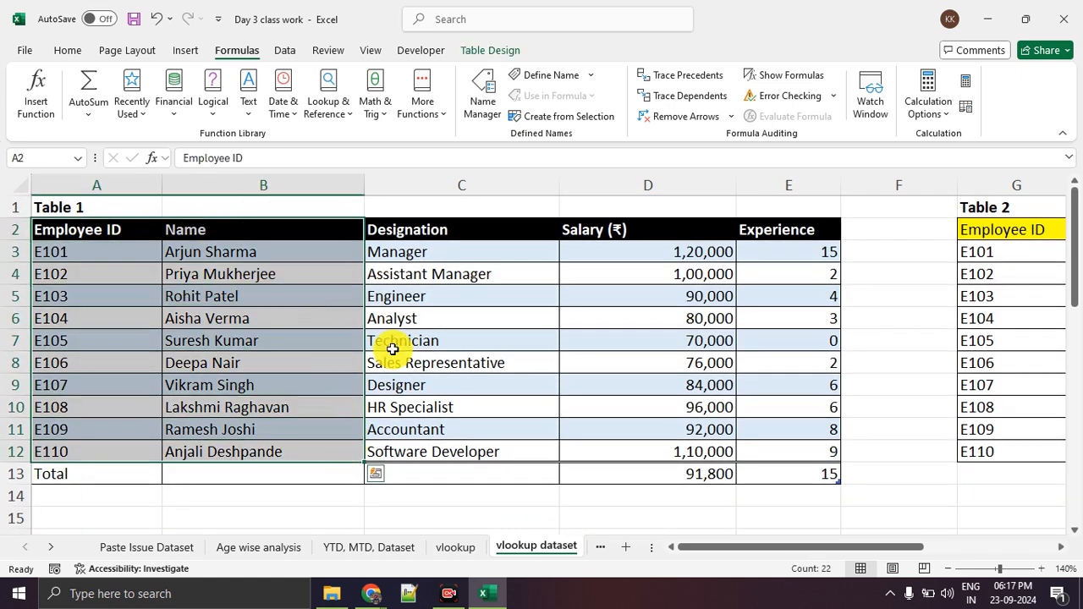
pyautogui.click(280, 313)
# Start a VLOOKUP function in cell B31, the first Name cell of Example 3.
pyautogui.scroll(-7, 280, 313)
pyautogui.scroll(-2, 280, 313)
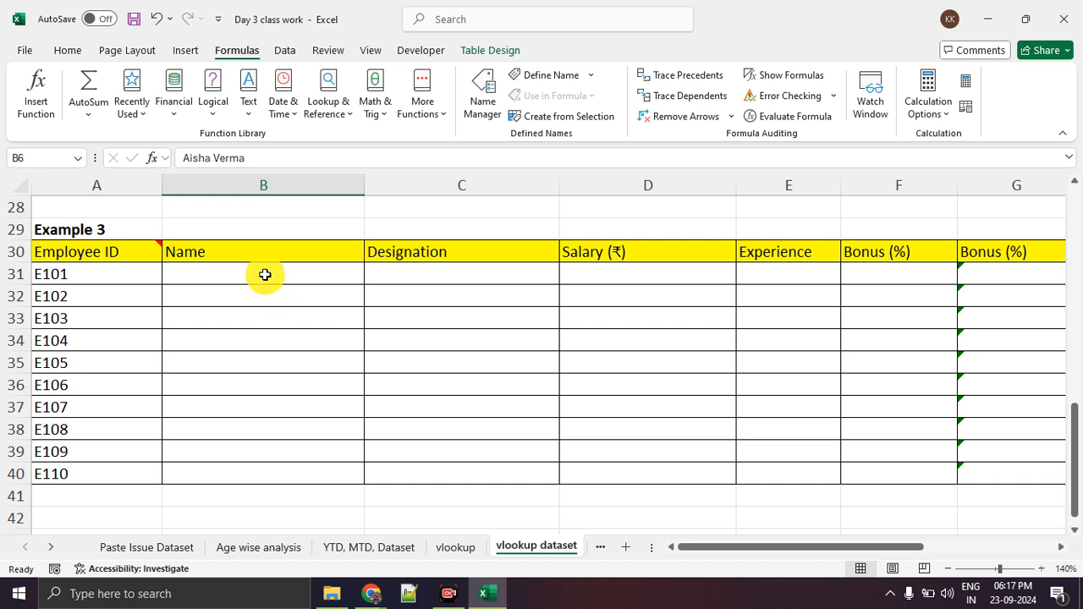
pyautogui.click(264, 274)
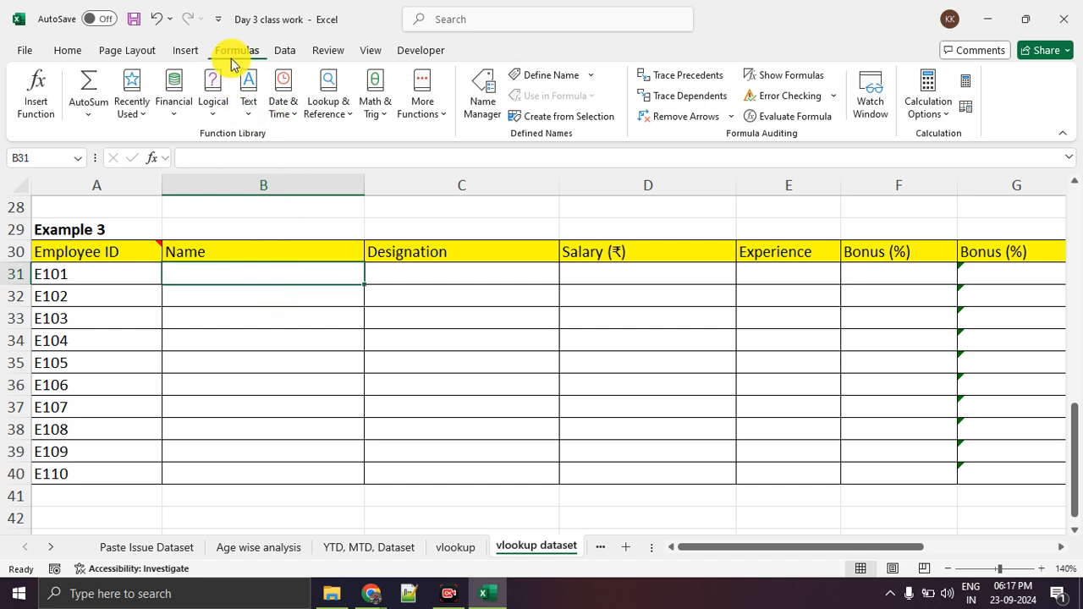
pyautogui.click(36, 109)
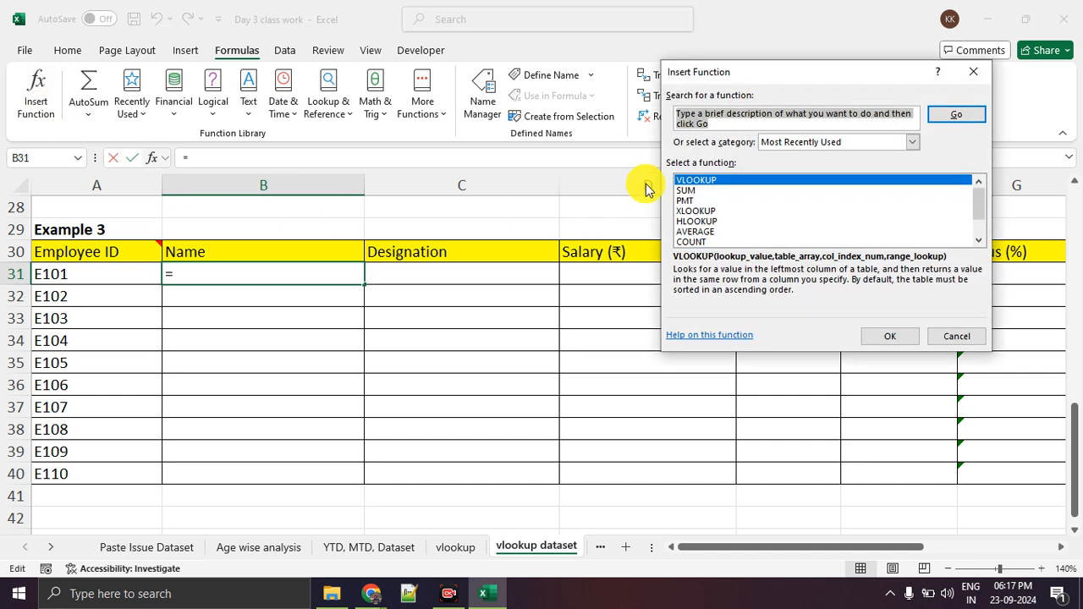
pyautogui.write('vl')
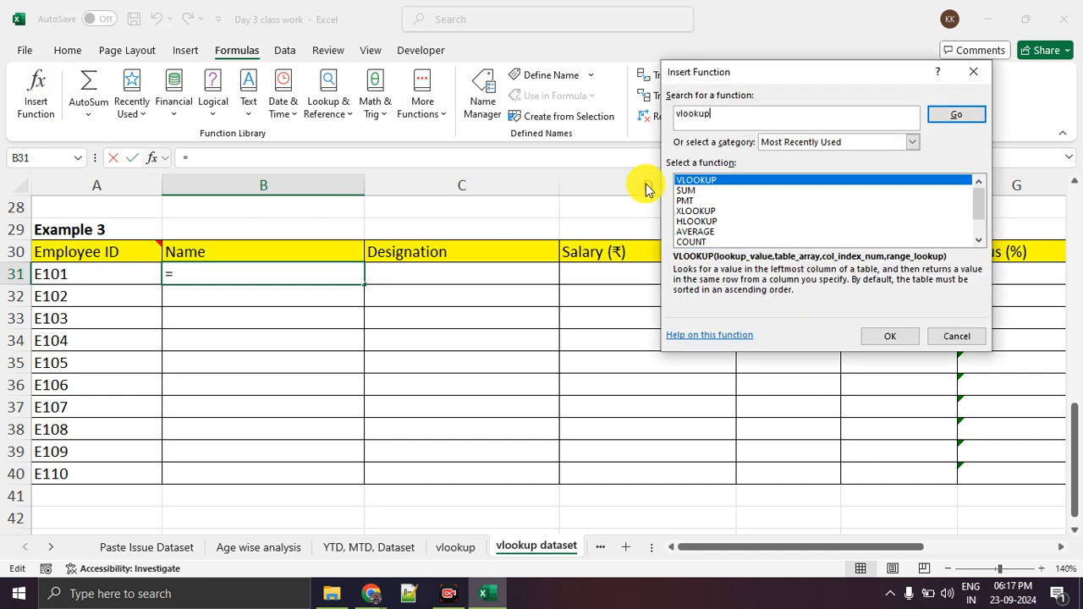
pyautogui.write('ookup')
pyautogui.press('Return')
pyautogui.click(890, 330)
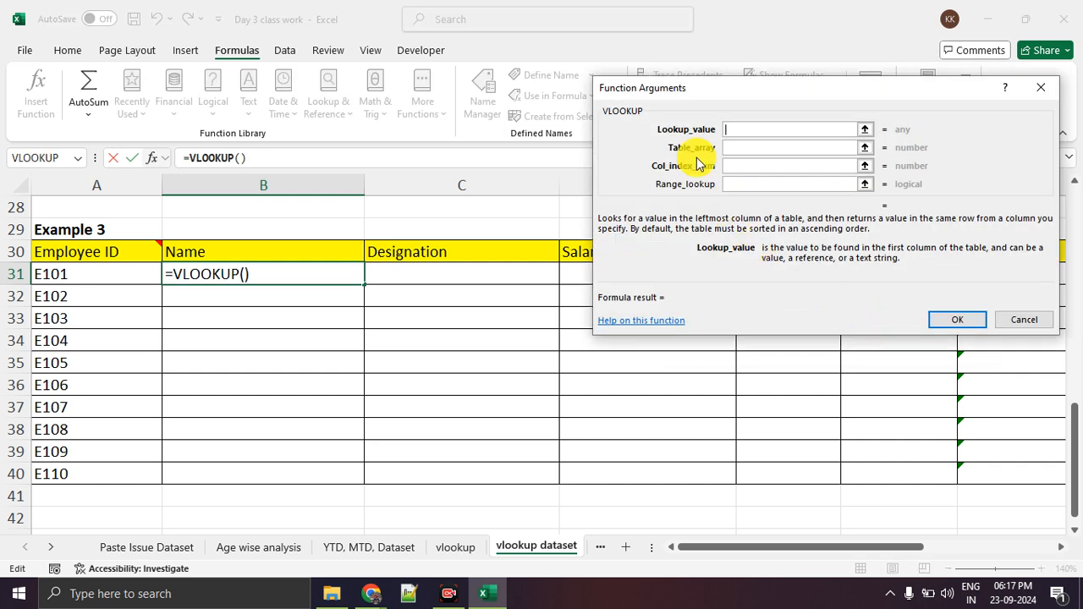
# Set the VLOOKUP's lookup value to the employee ID in cell A31.
pyautogui.moveTo(725, 82); pyautogui.dragTo(537, 130)
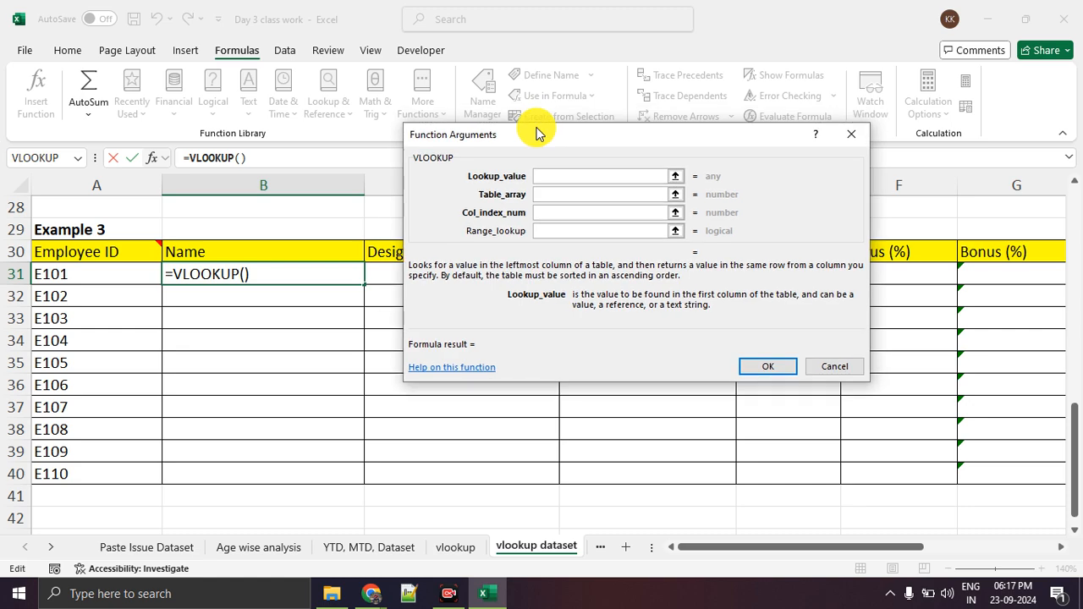
pyautogui.click(674, 175)
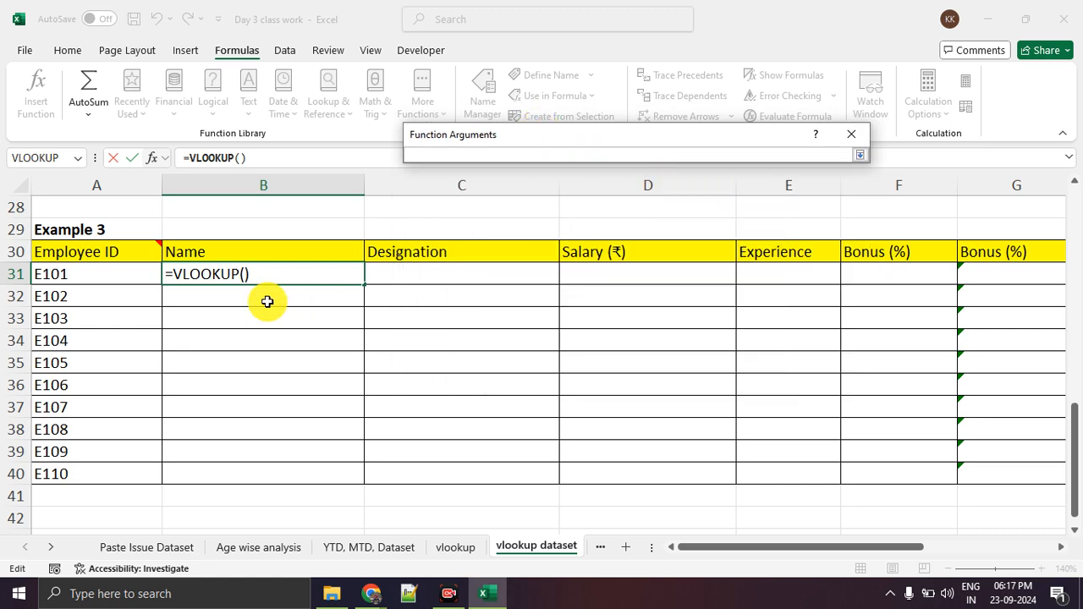
pyautogui.scroll(9, 112, 276)
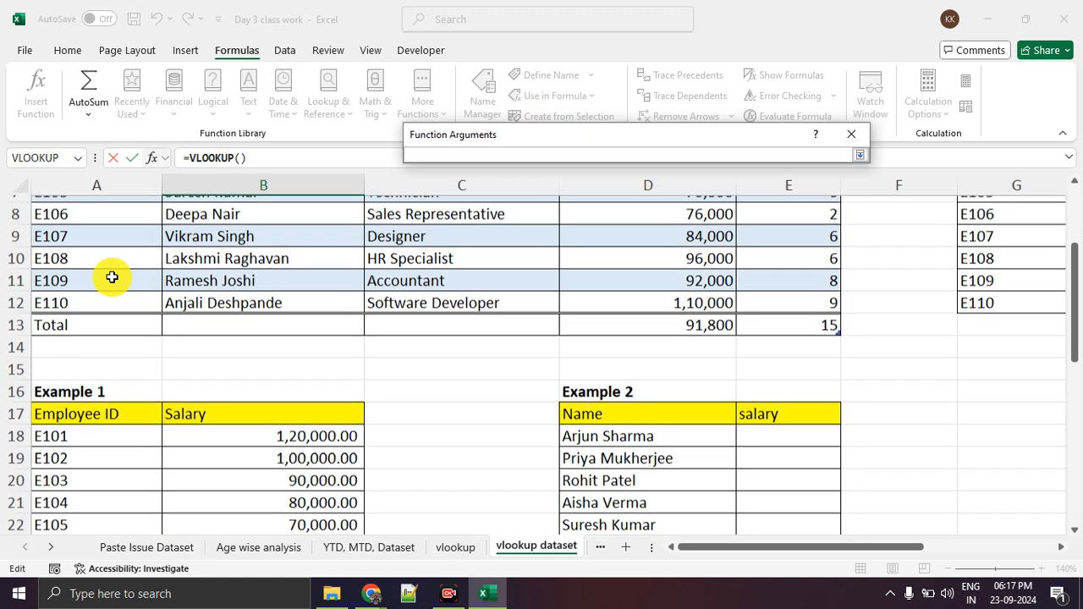
pyautogui.scroll(-9, 112, 276)
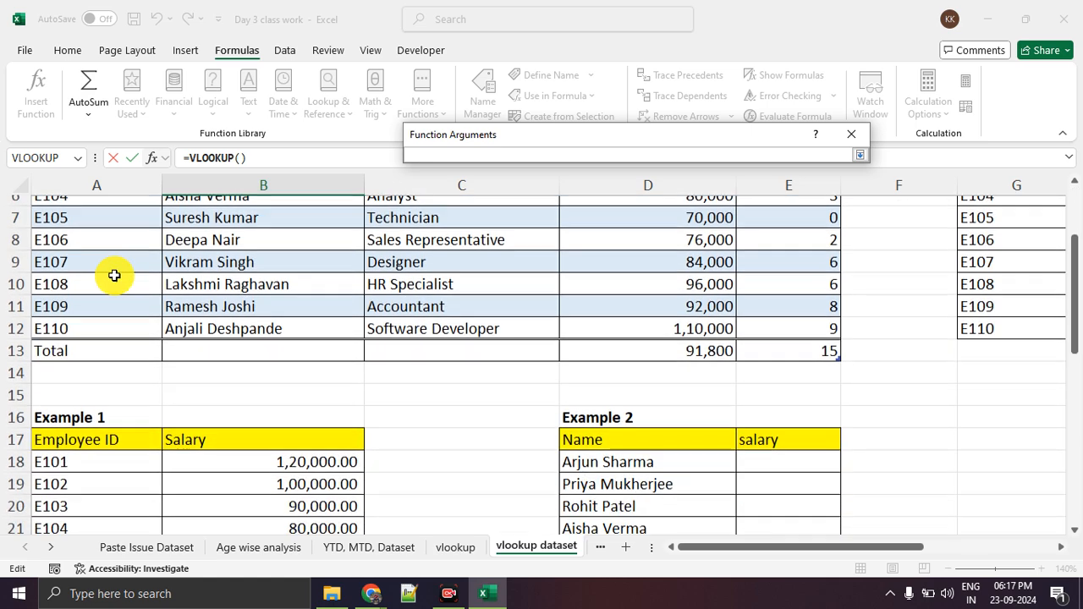
pyautogui.click(109, 279)
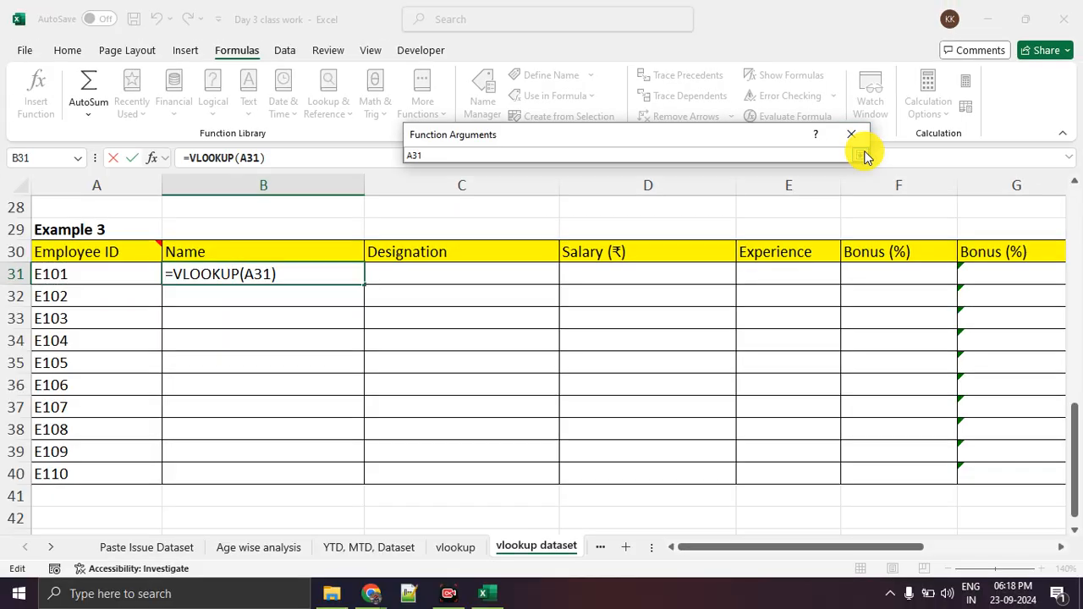
pyautogui.click(864, 154)
# Set the table array to Table 1's data range A3:E12, referenced as SourceTable1.
pyautogui.click(580, 196)
pyautogui.click(675, 194)
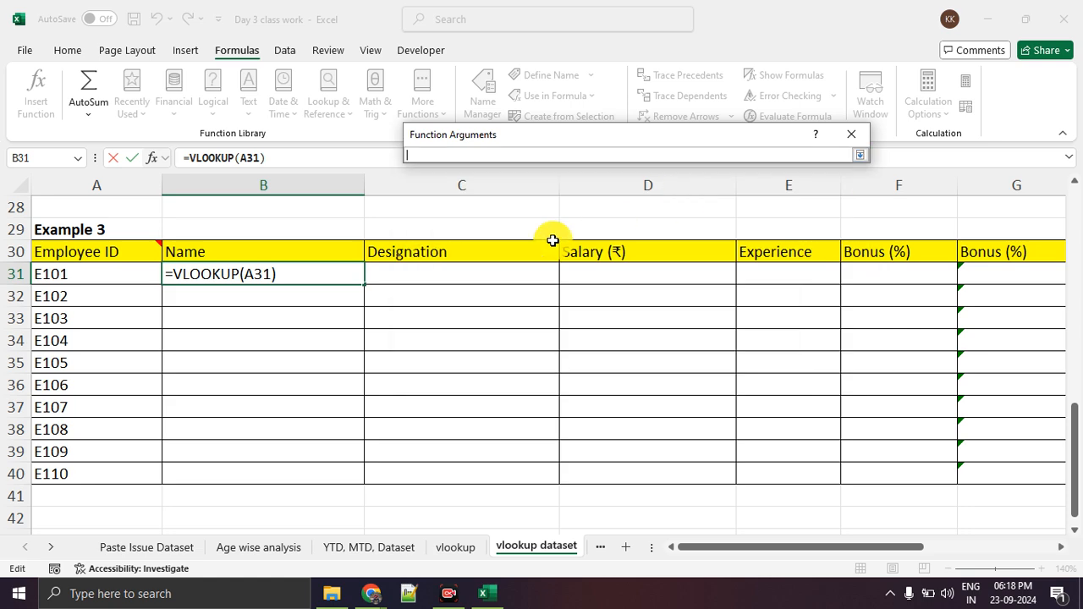
pyautogui.scroll(9, 273, 344)
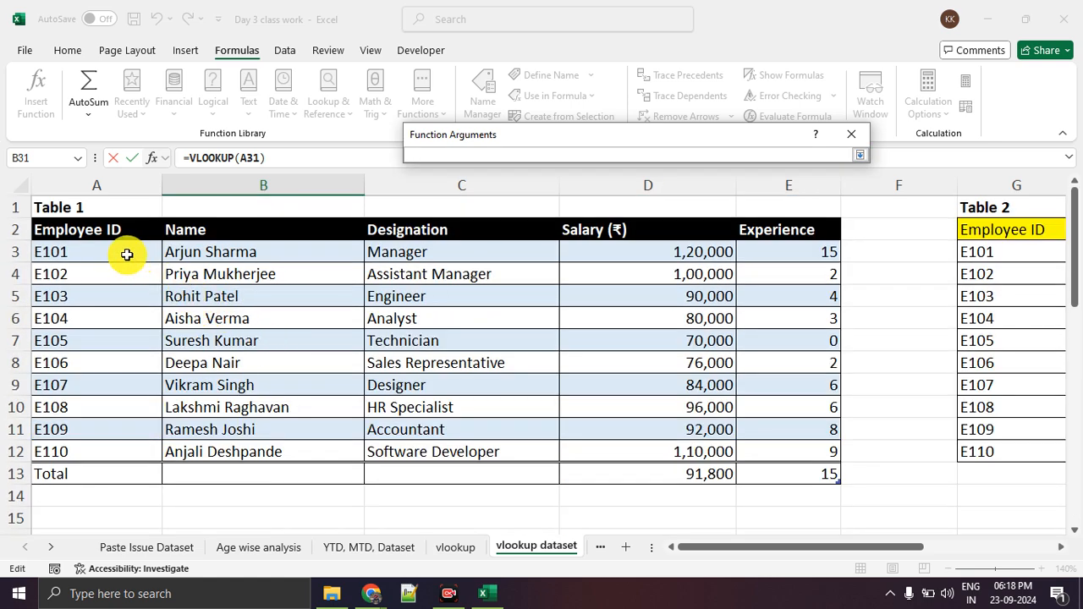
pyautogui.moveTo(127, 251); pyautogui.dragTo(734, 451)
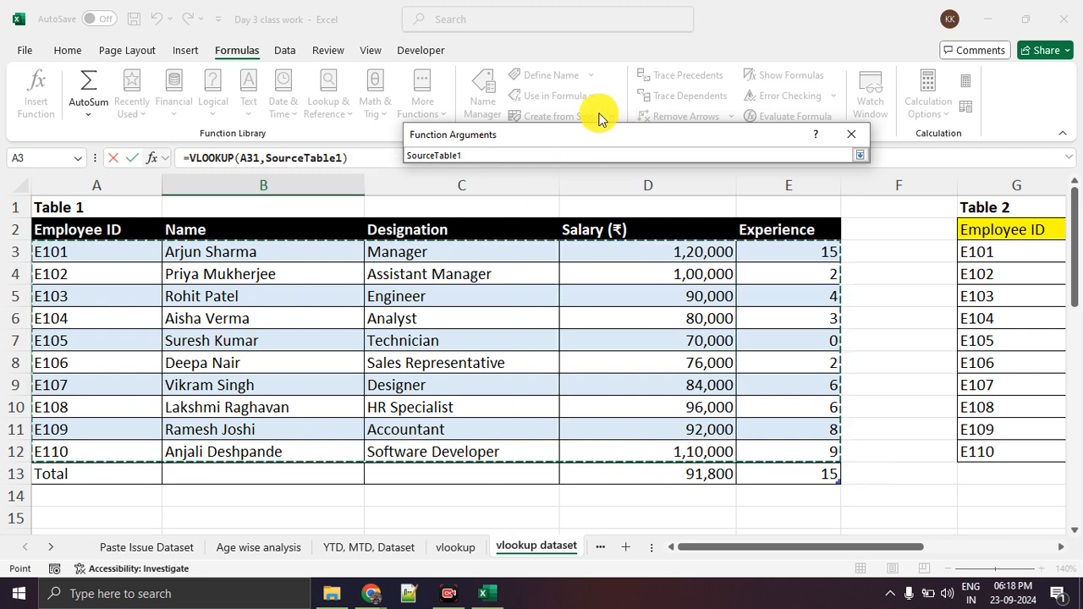
pyautogui.click(857, 157)
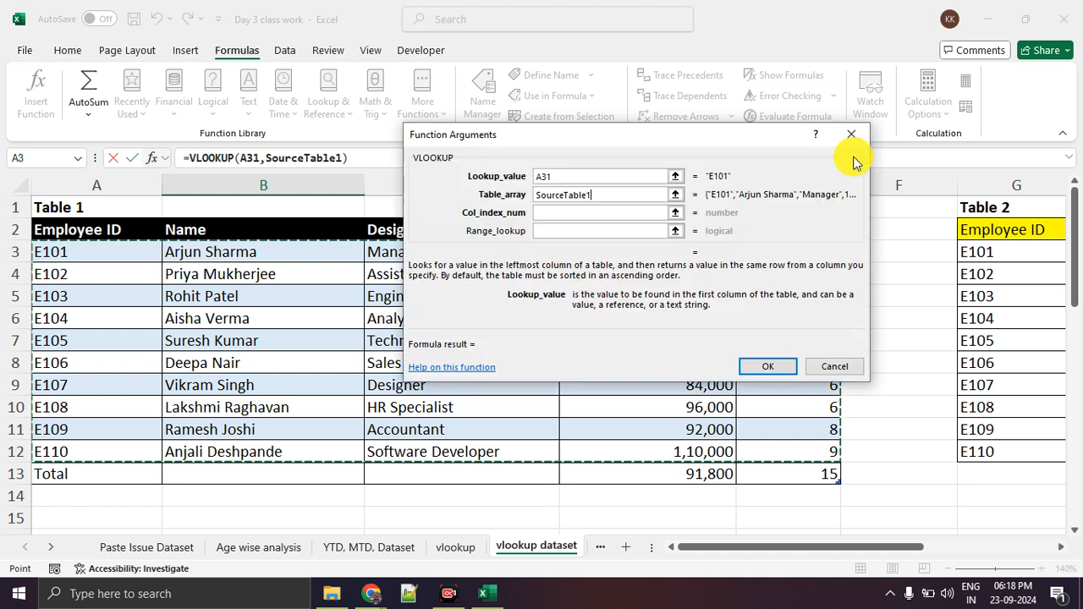
# Set the column index number to 2, leave the range lookup blank and accept the formula in B31.
pyautogui.click(552, 217)
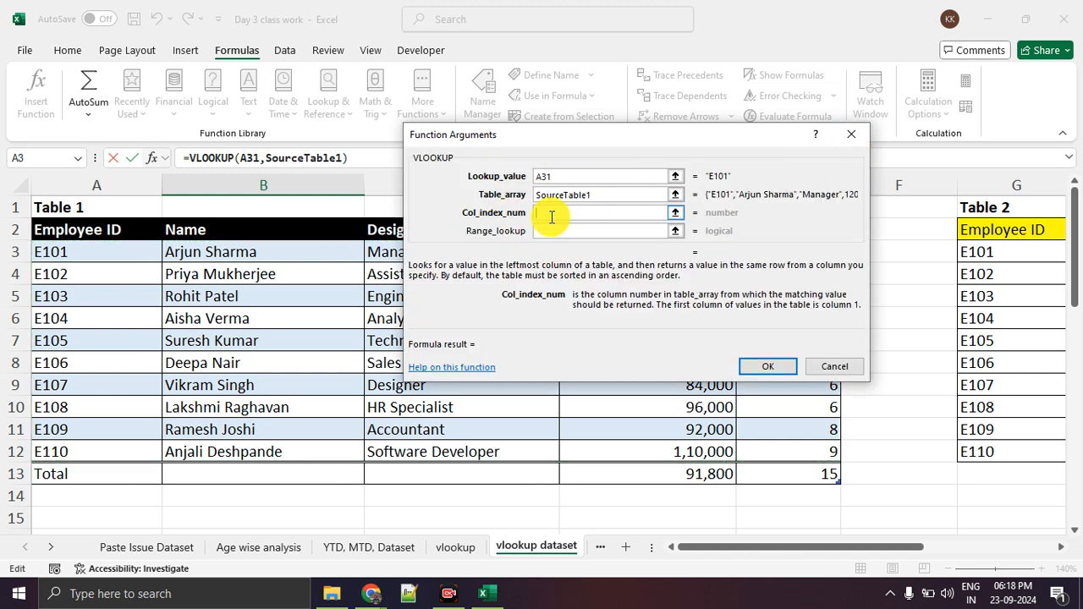
pyautogui.click(677, 213)
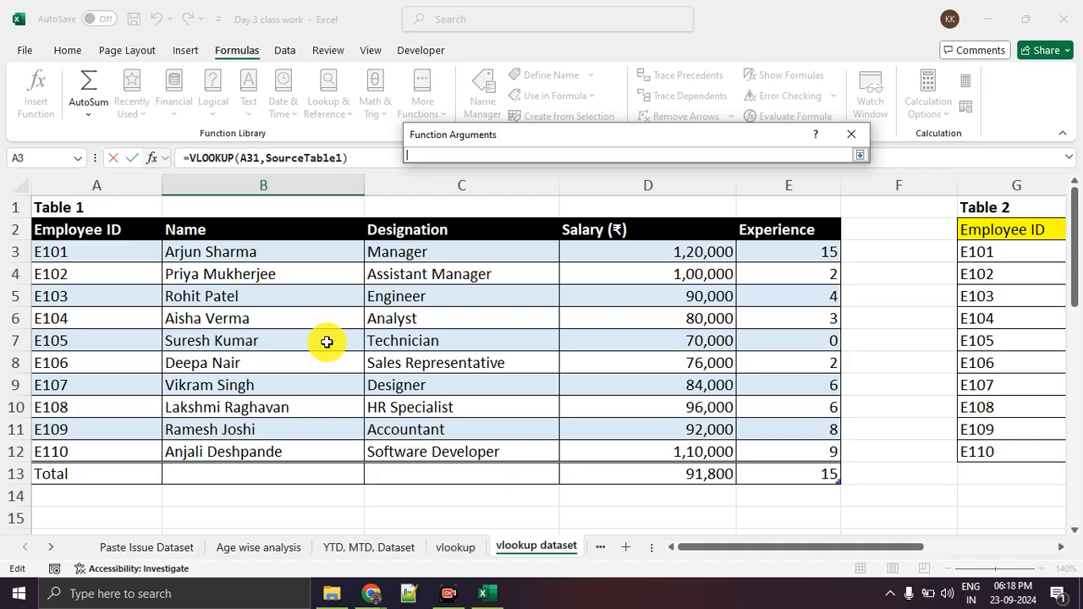
pyautogui.write('2')
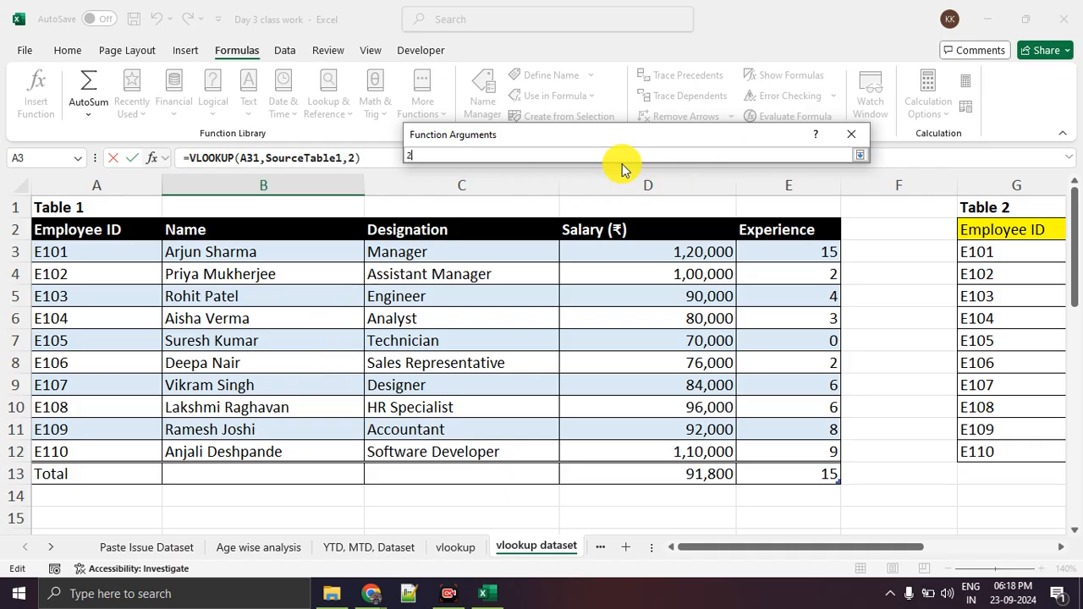
pyautogui.click(858, 158)
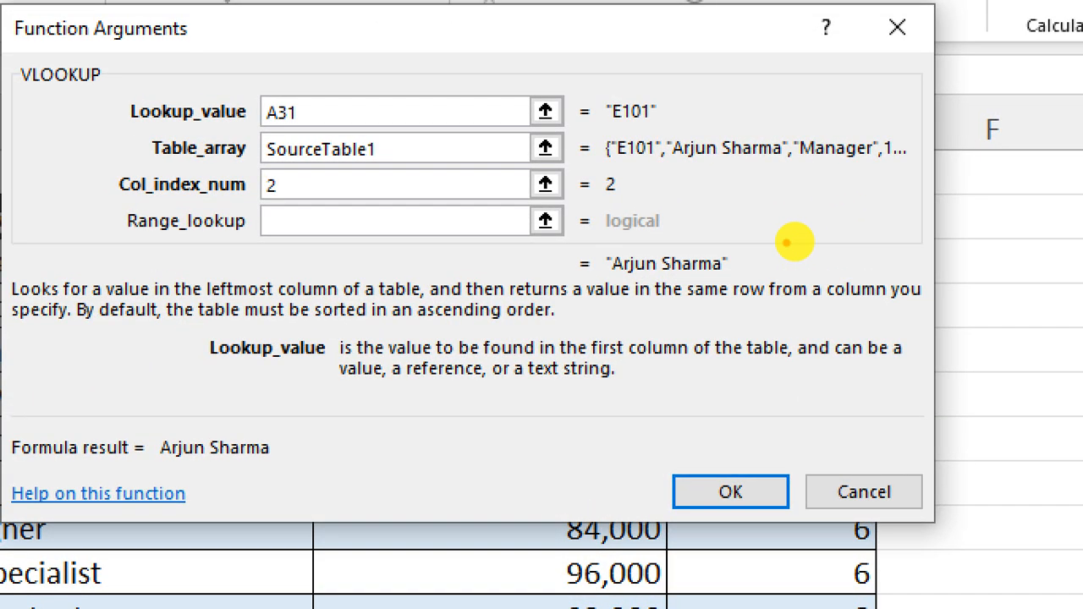
pyautogui.moveTo(798, 241)
pyautogui.mouseDown()
pyautogui.moveTo(753, 241)
pyautogui.moveTo(786, 246)
pyautogui.mouseUp()
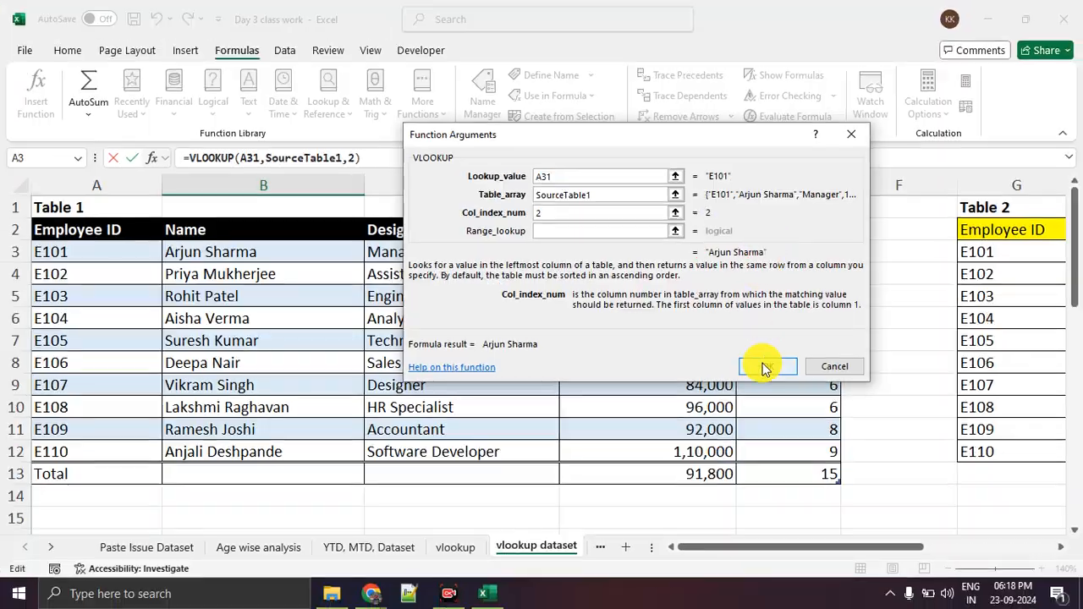
pyautogui.click(764, 367)
# Fill the VLOOKUP formula from B31 down Example 3's Name column to B40.
pyautogui.scroll(-3, 404, 403)
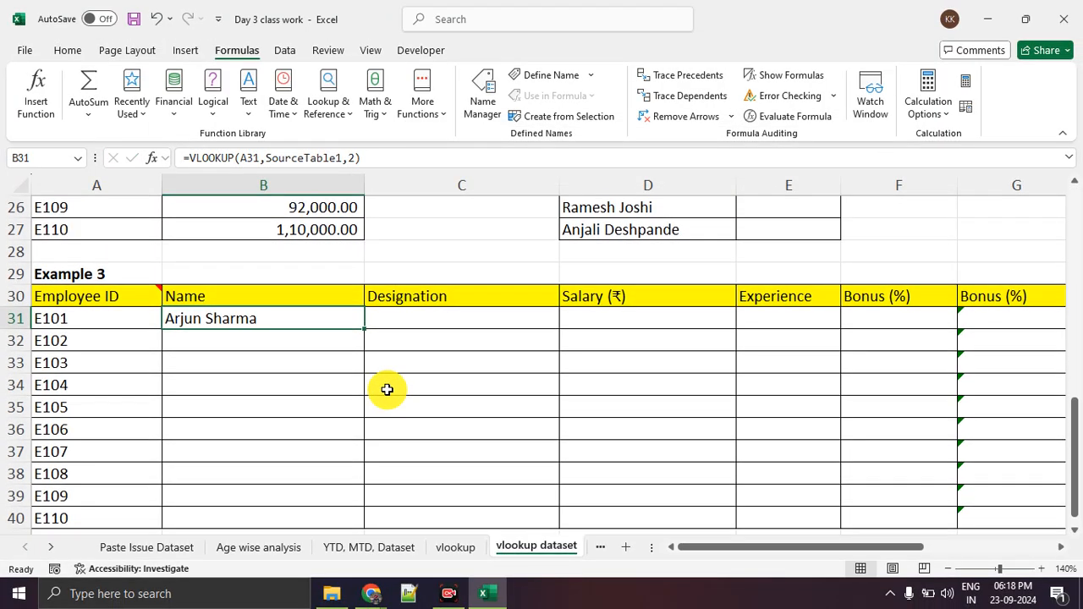
pyautogui.doubleClick(366, 333)
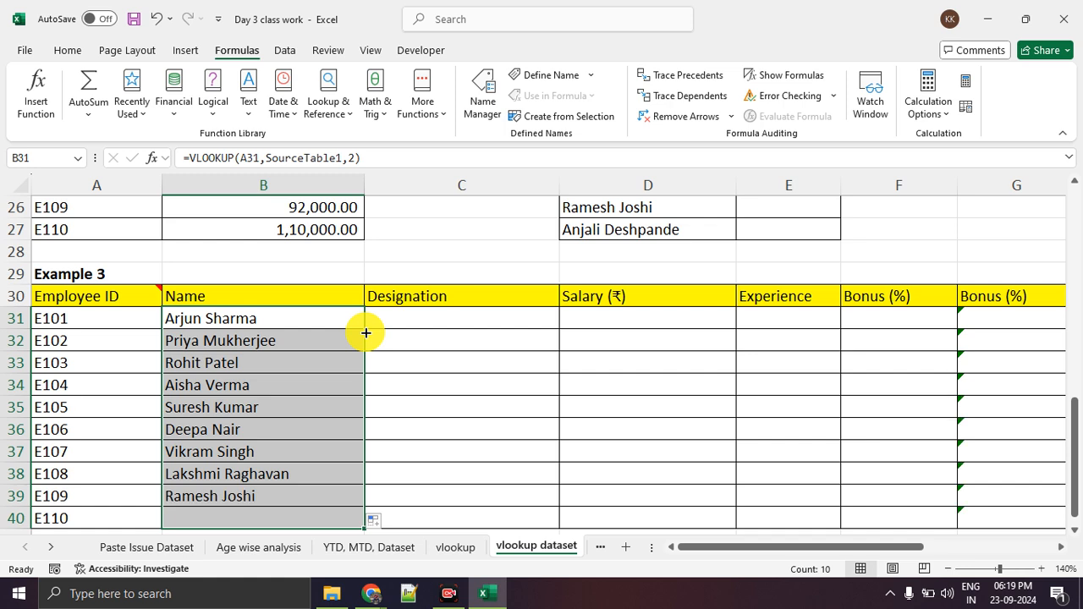
pyautogui.scroll(-1, 363, 334)
pyautogui.click(526, 500)
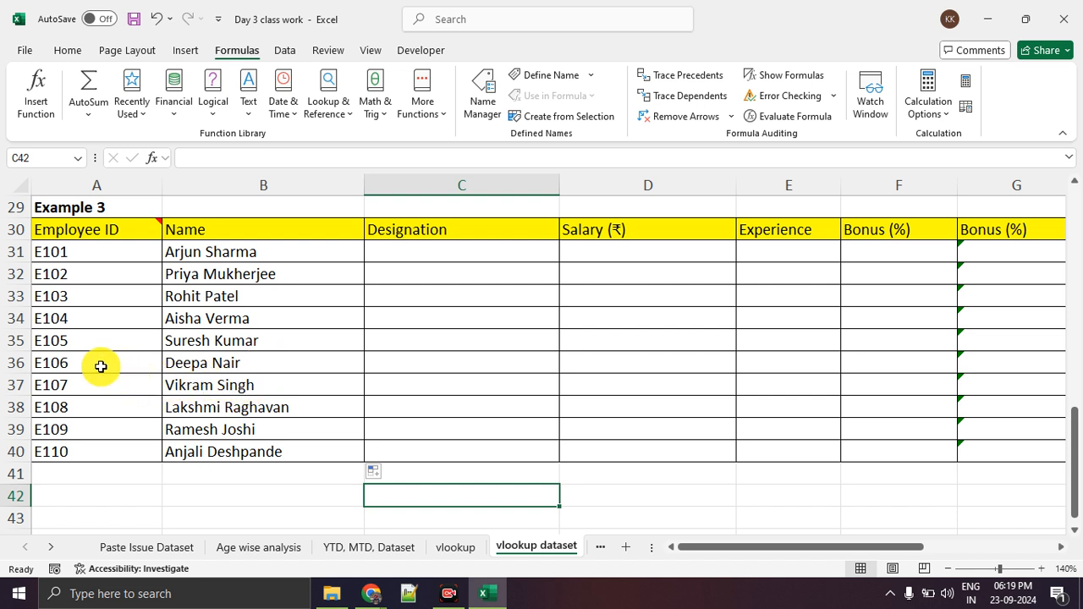
# Compare employee E104's ID and name in Example 3 with the matching row in Table 1.
pyautogui.click(115, 325)
pyautogui.moveTo(115, 324); pyautogui.dragTo(212, 330)
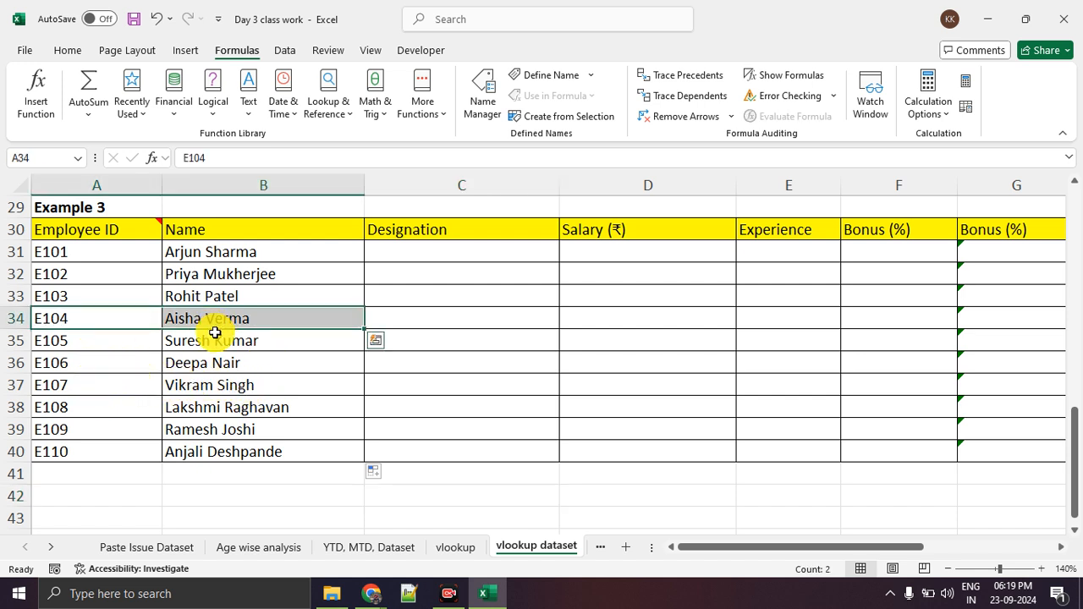
pyautogui.scroll(9, 257, 398)
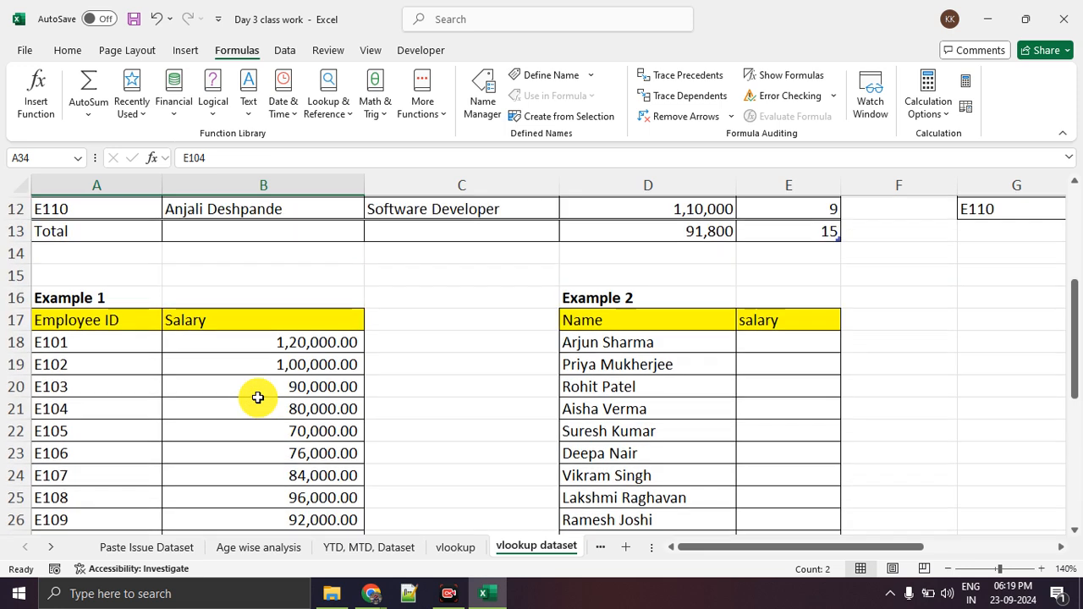
pyautogui.moveTo(108, 318); pyautogui.dragTo(232, 325)
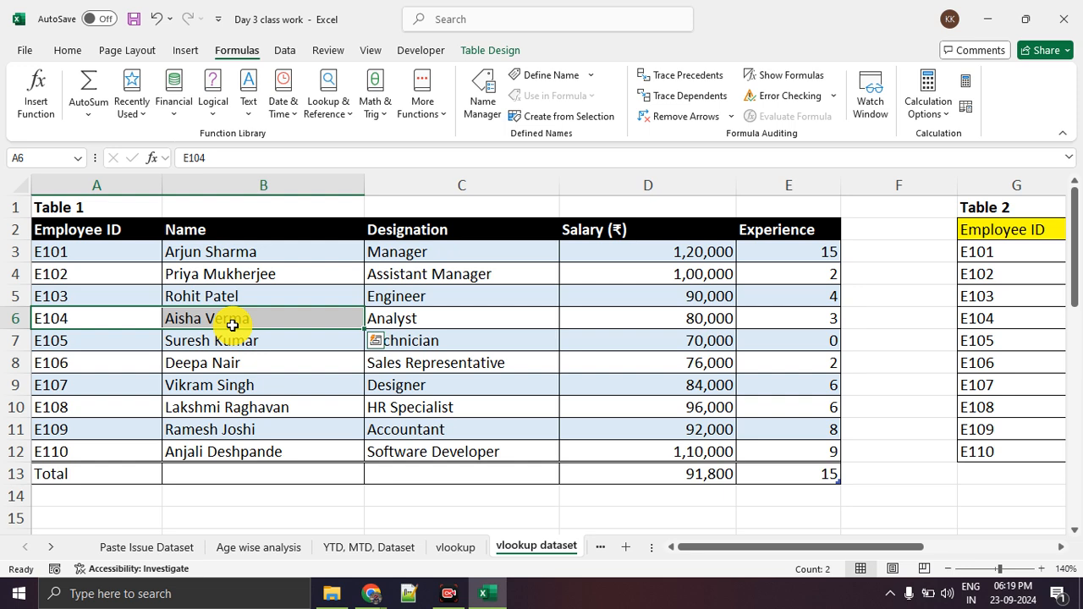
# Highlight Example 2's employee names in D18:D27 and the empty salary cells E19:E27.
pyautogui.scroll(-4, 628, 483)
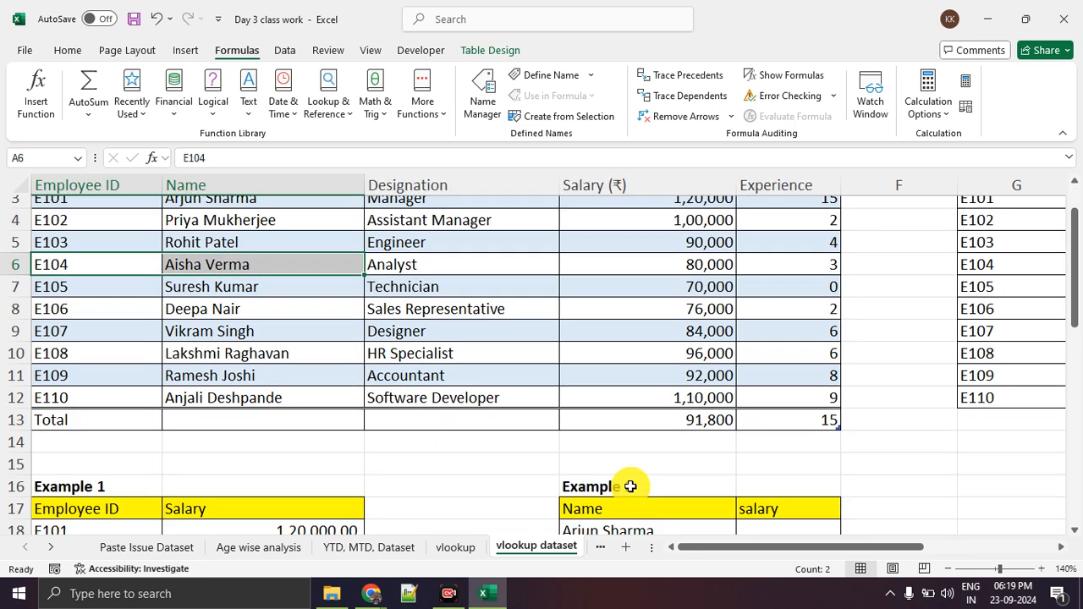
pyautogui.click(500, 363)
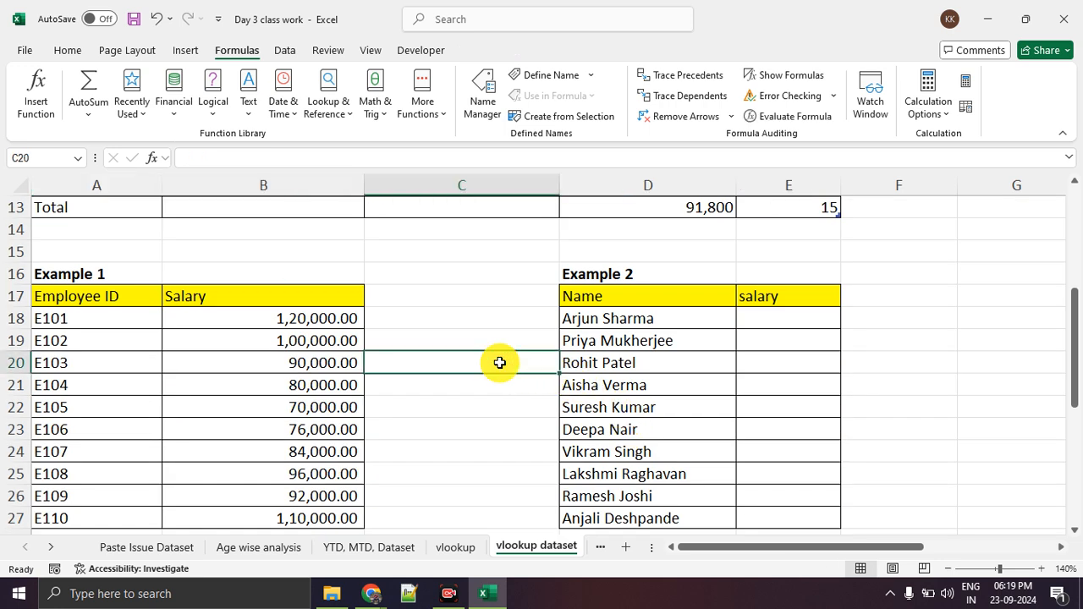
pyautogui.click(663, 302)
pyautogui.click(691, 355)
pyautogui.moveTo(682, 322); pyautogui.dragTo(694, 507)
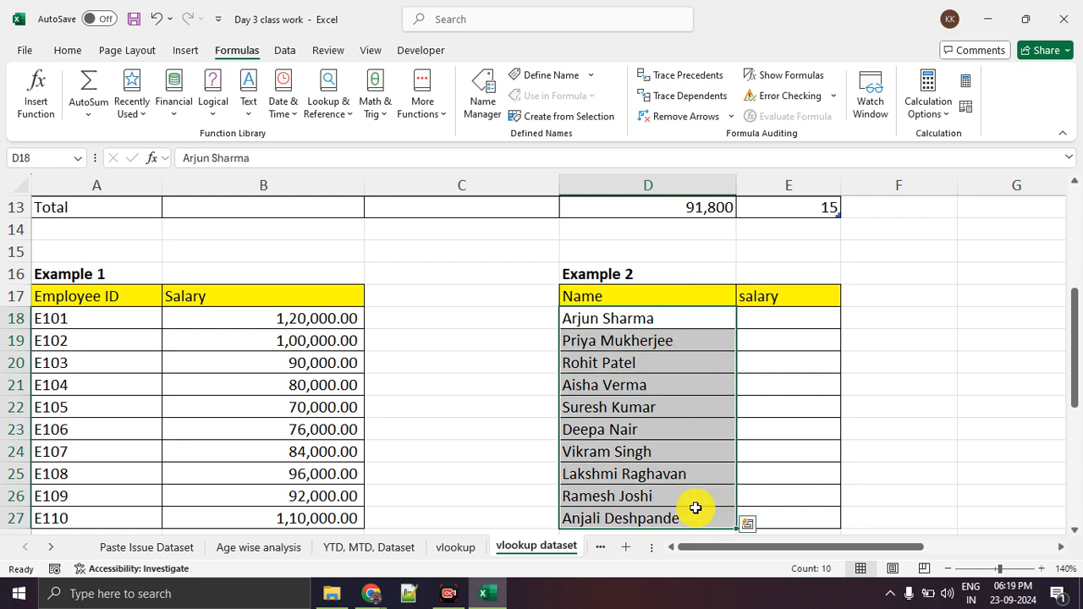
pyautogui.moveTo(791, 340); pyautogui.dragTo(792, 512)
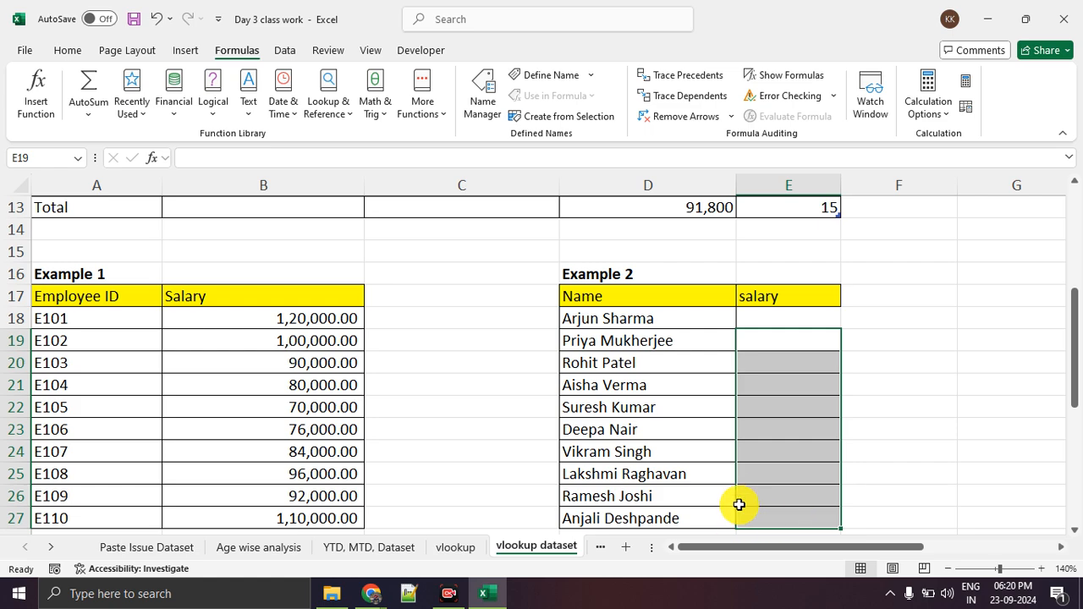
# Compare the names listed in Example 2 with Table 1's Name column, highlighting both.
pyautogui.scroll(4, 727, 449)
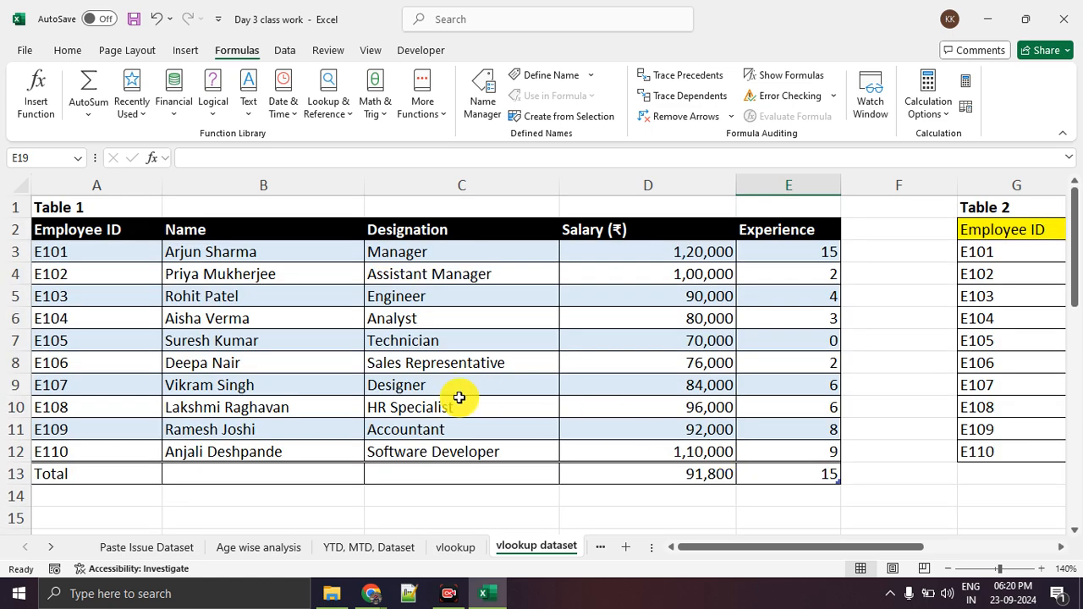
pyautogui.scroll(-4, 466, 398)
pyautogui.moveTo(659, 316); pyautogui.dragTo(648, 479)
pyautogui.scroll(4, 357, 384)
pyautogui.moveTo(289, 269); pyautogui.dragTo(262, 398)
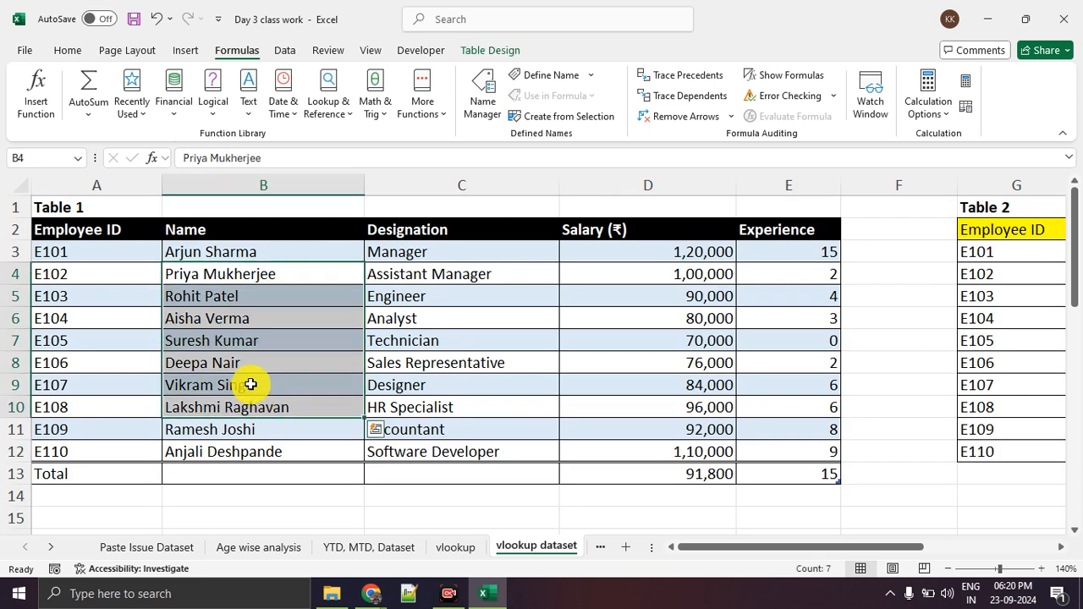
# Examine Table 1's Salary column as the source for Example 2's salaries and select cell E18.
pyautogui.scroll(-4, 249, 382)
pyautogui.click(790, 320)
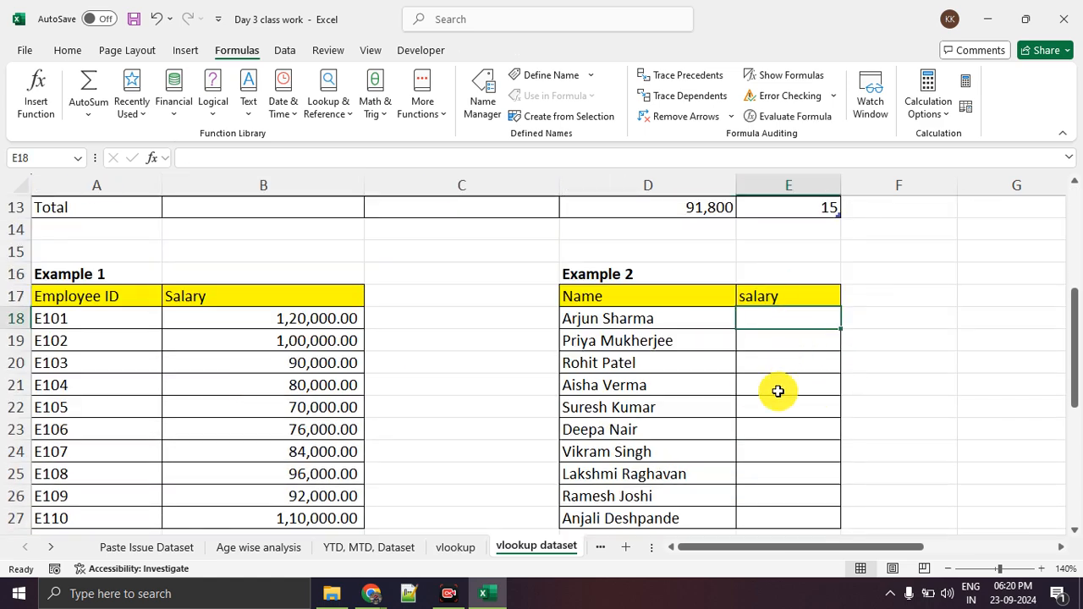
pyautogui.scroll(4, 778, 392)
pyautogui.moveTo(701, 270); pyautogui.dragTo(667, 324)
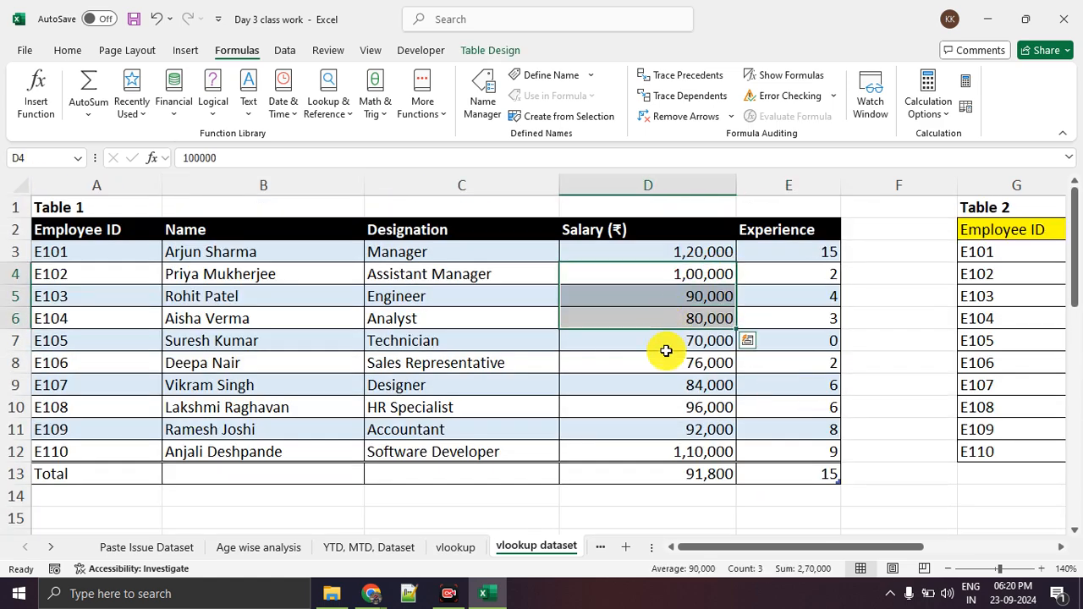
pyautogui.click(665, 359)
pyautogui.scroll(-4, 764, 363)
pyautogui.click(922, 377)
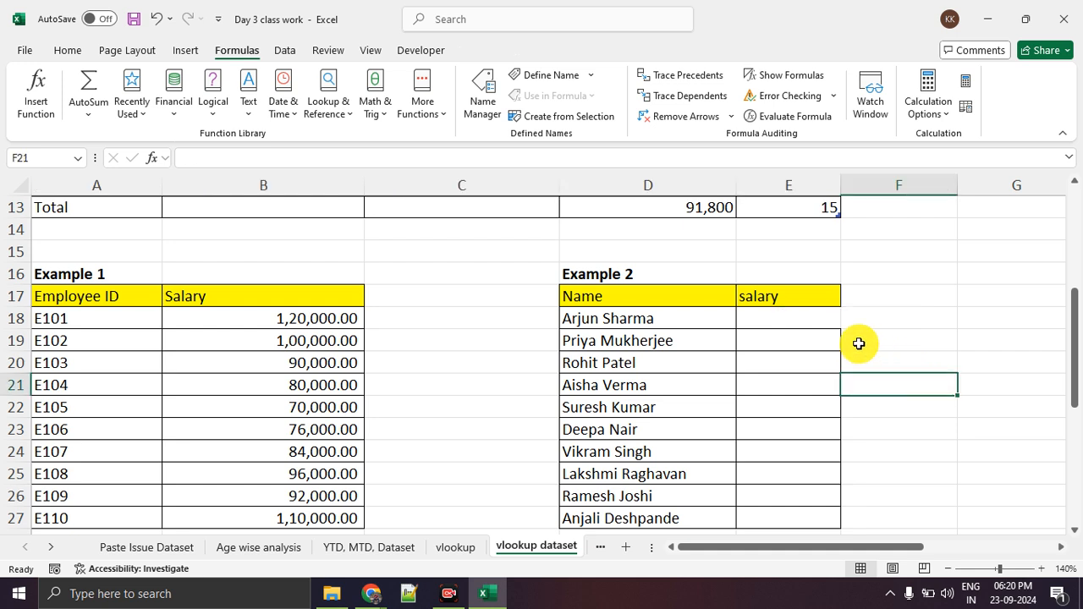
pyautogui.click(817, 322)
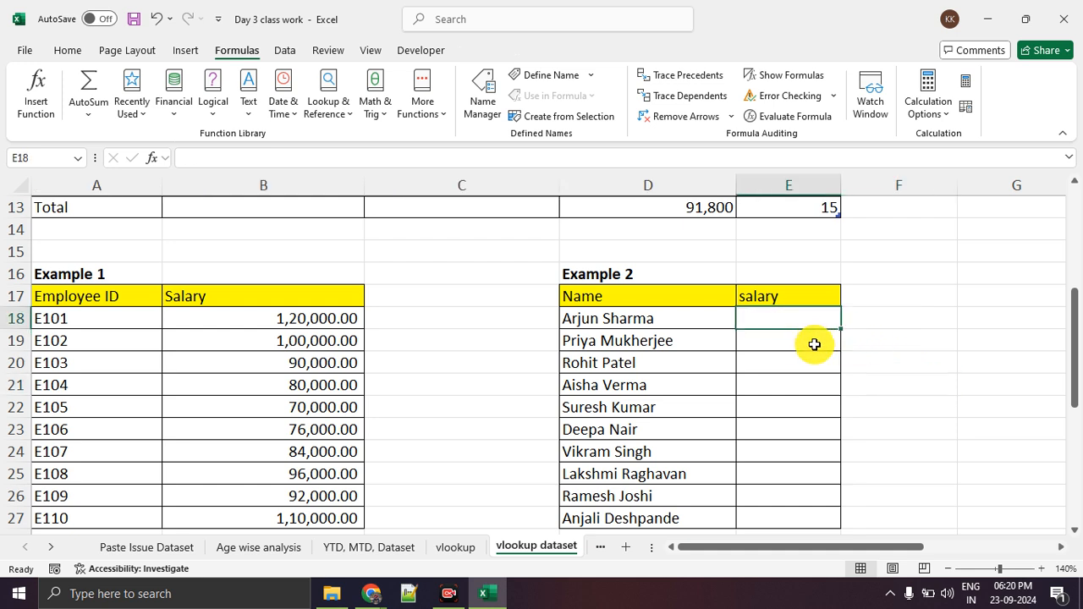
# Mark Example 2's empty salary cells, starting at E18, with pen annotations and clear the marks.
pyautogui.hotkey('ctrl', '2')
pyautogui.moveTo(765, 322); pyautogui.dragTo(791, 323)
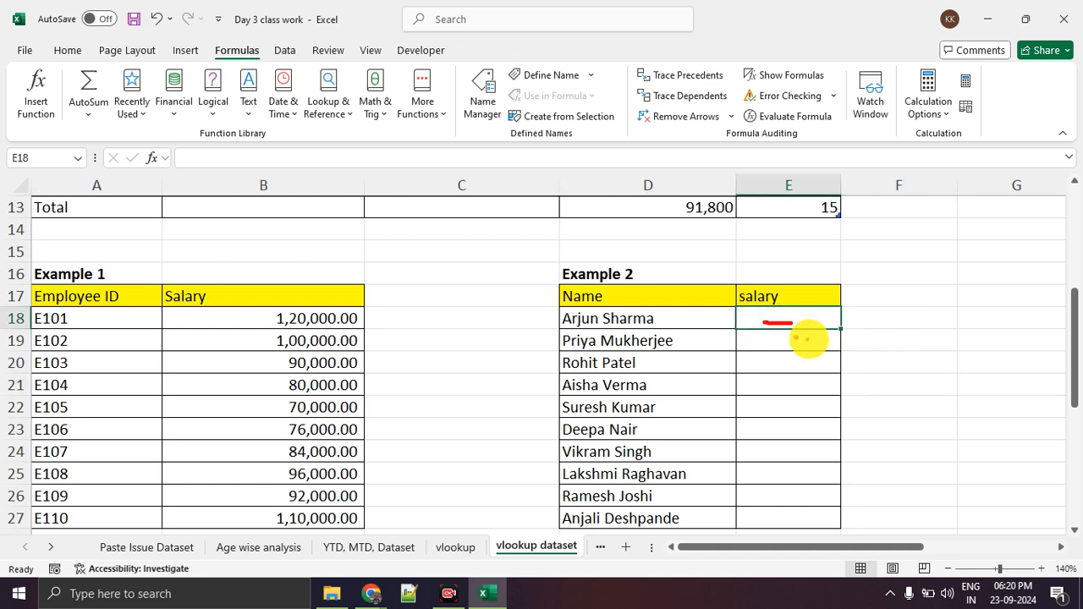
pyautogui.moveTo(769, 366)
pyautogui.mouseDown()
pyautogui.moveTo(802, 366)
pyautogui.moveTo(798, 423)
pyautogui.moveTo(810, 436)
pyautogui.mouseUp()
pyautogui.press('Escape')
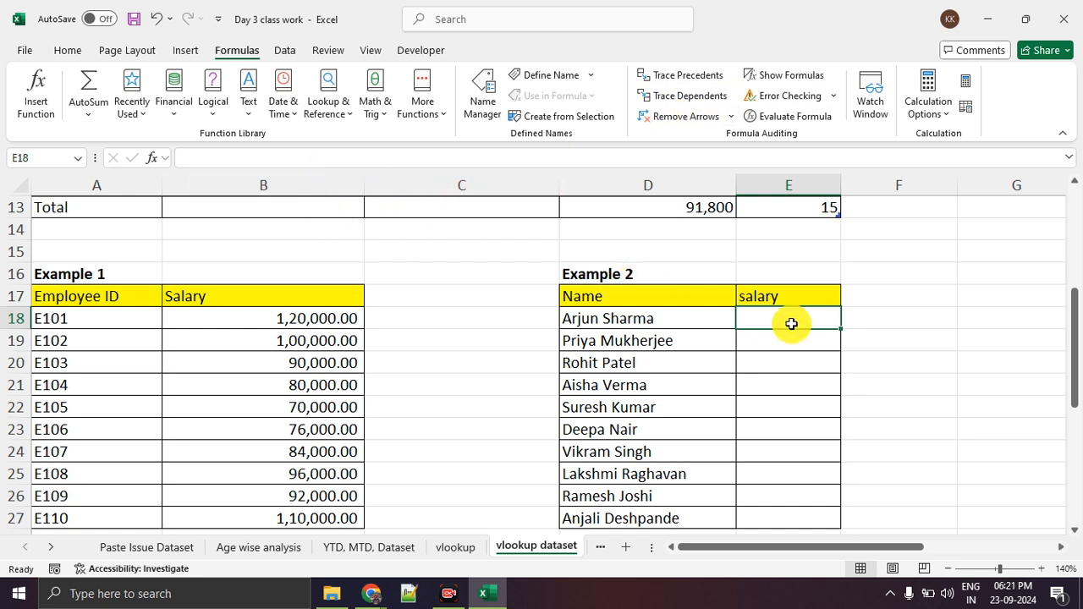
pyautogui.click(255, 58)
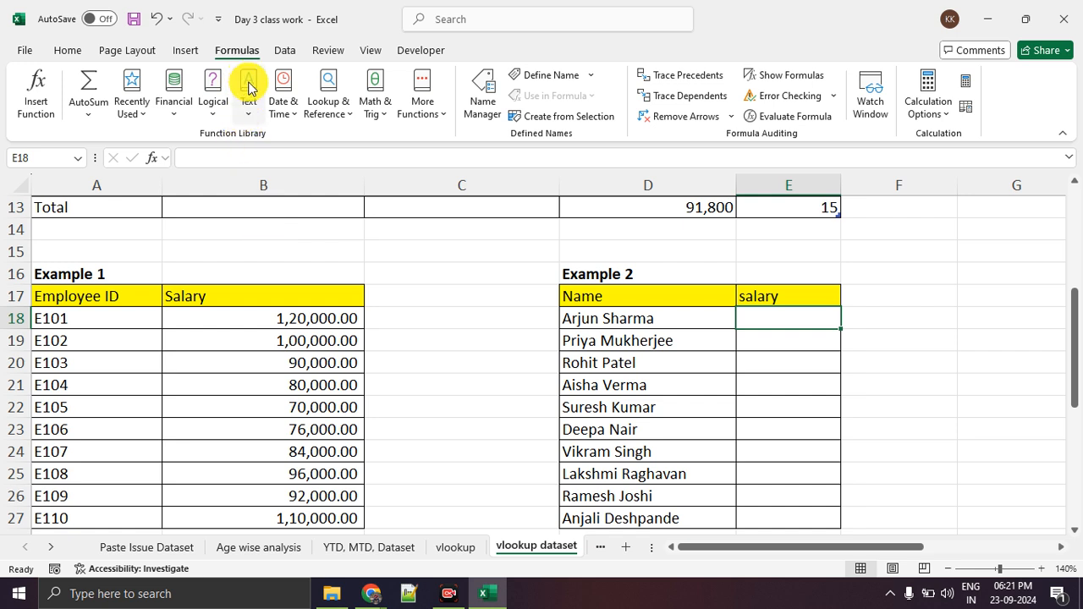
pyautogui.click(822, 408)
pyautogui.click(790, 318)
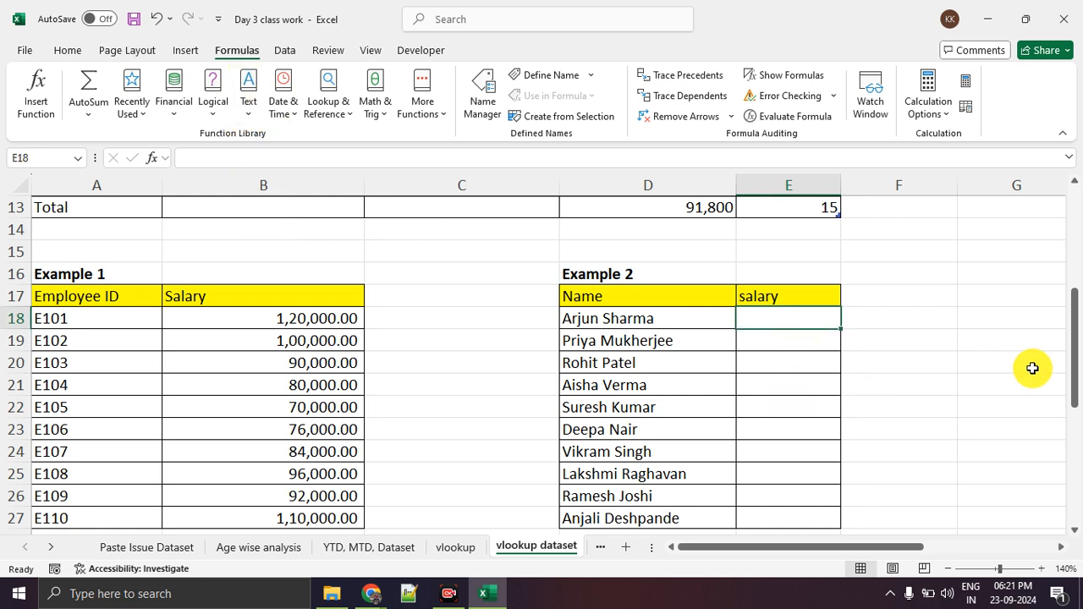
pyautogui.click(962, 369)
pyautogui.click(846, 254)
pyautogui.click(694, 251)
pyautogui.click(436, 271)
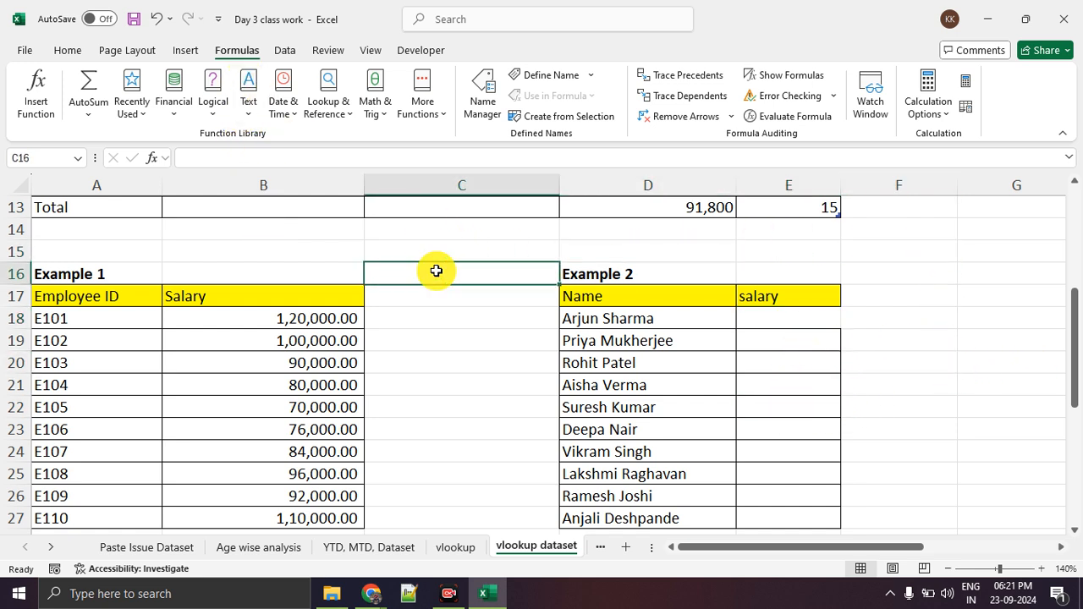
# Insert a VLOOKUP function in cell E18 with the first Example 2 name, D18, as its lookup value.
pyautogui.click(770, 322)
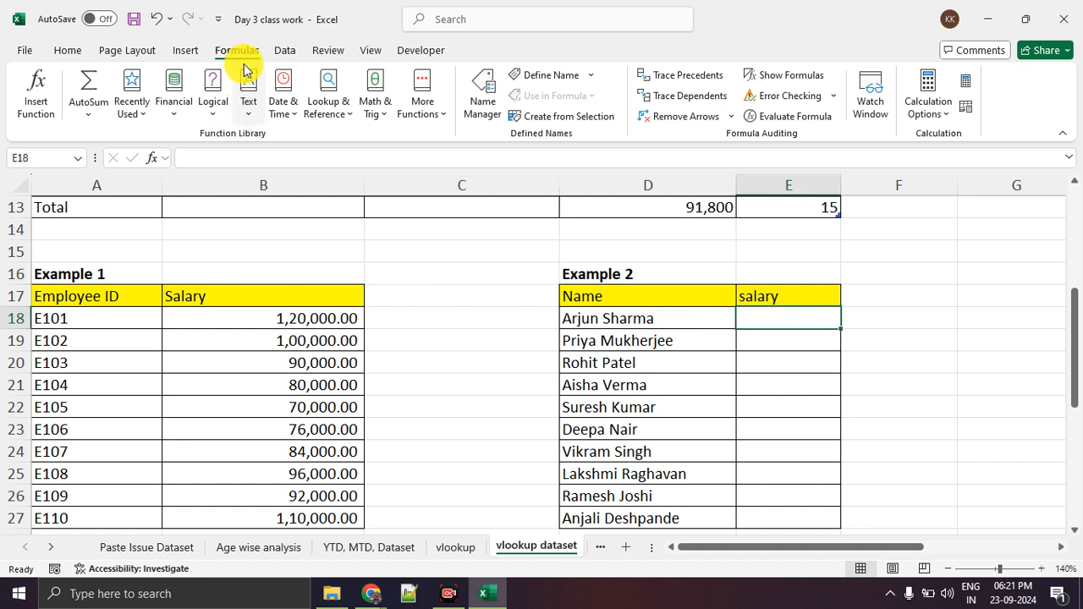
pyautogui.click(29, 108)
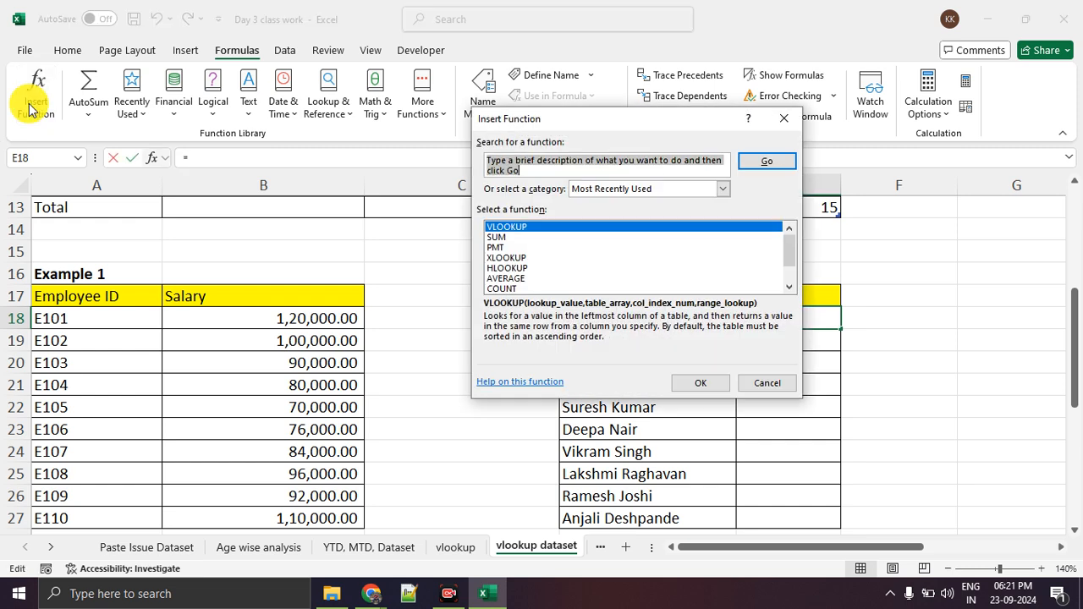
pyautogui.click(695, 381)
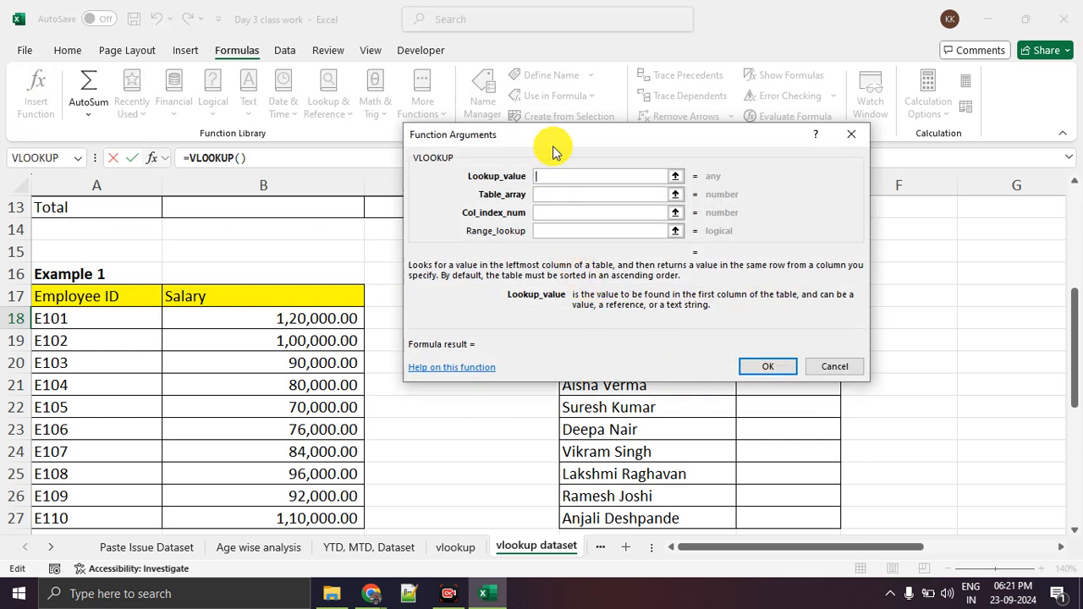
pyautogui.click(675, 178)
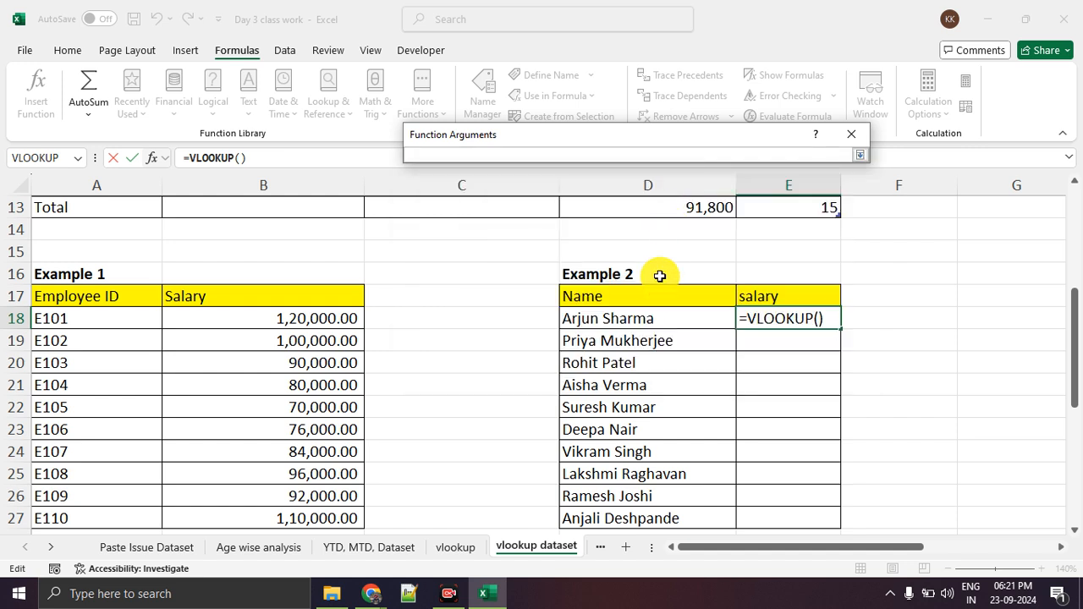
pyautogui.click(643, 319)
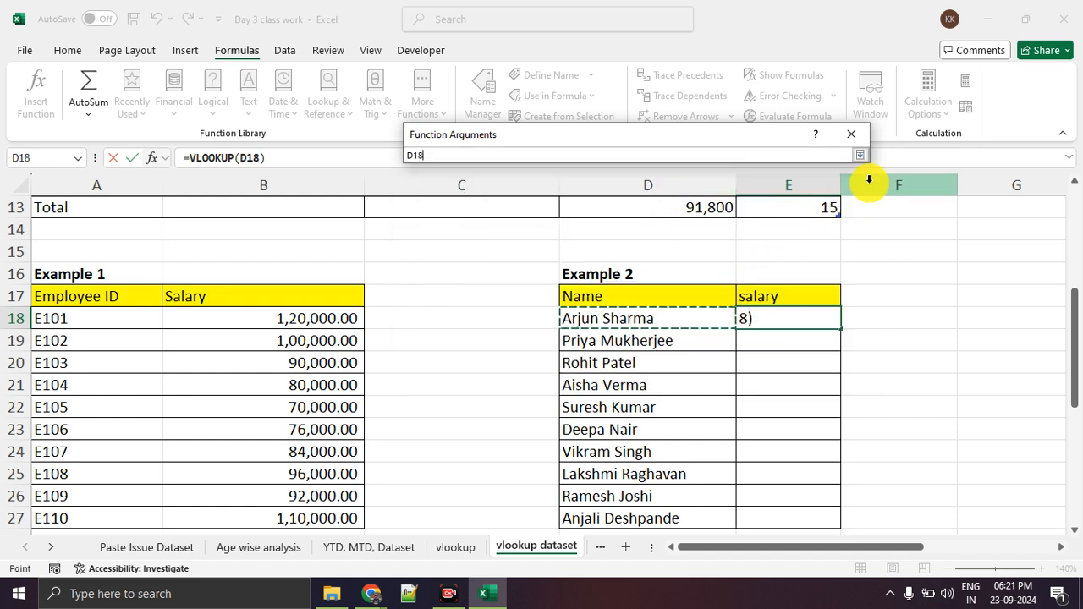
pyautogui.click(859, 156)
# Set the VLOOKUP's table array to Table 1's Name through Salary columns, B3:D12.
pyautogui.click(546, 194)
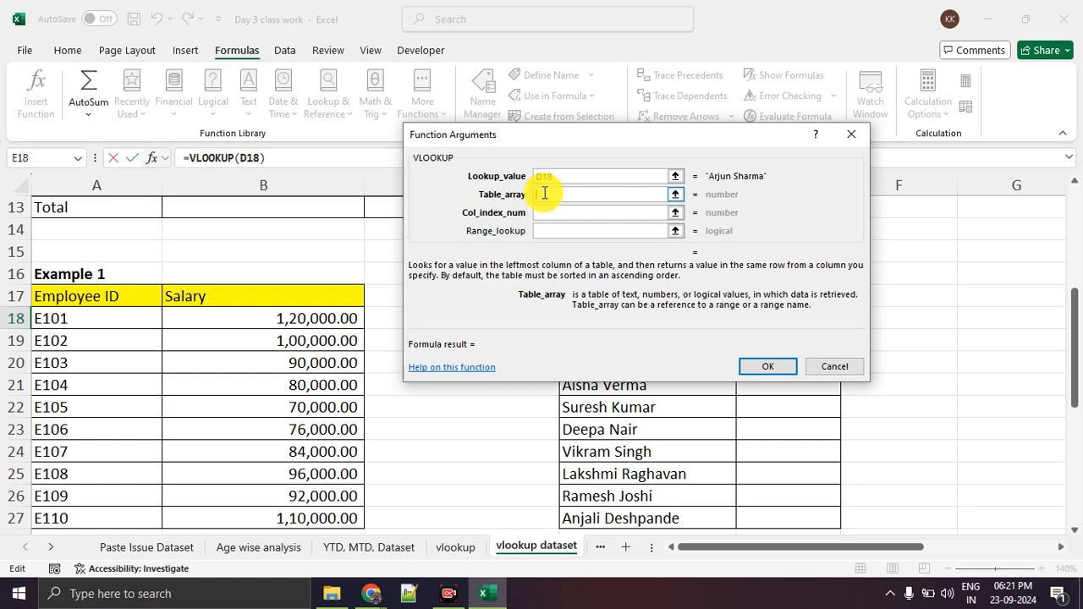
pyautogui.click(674, 196)
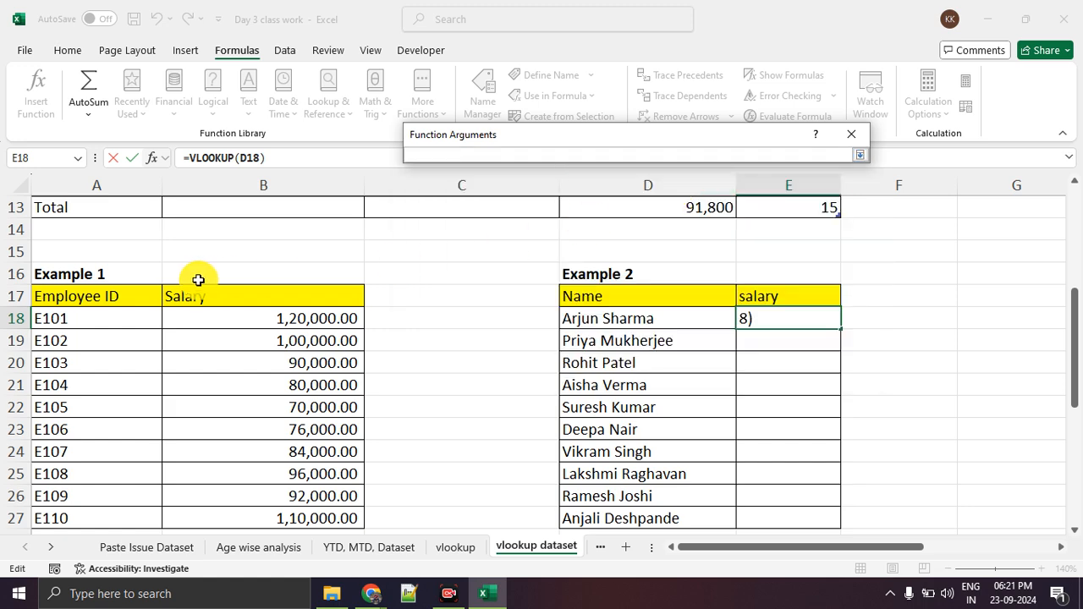
pyautogui.scroll(4, 198, 280)
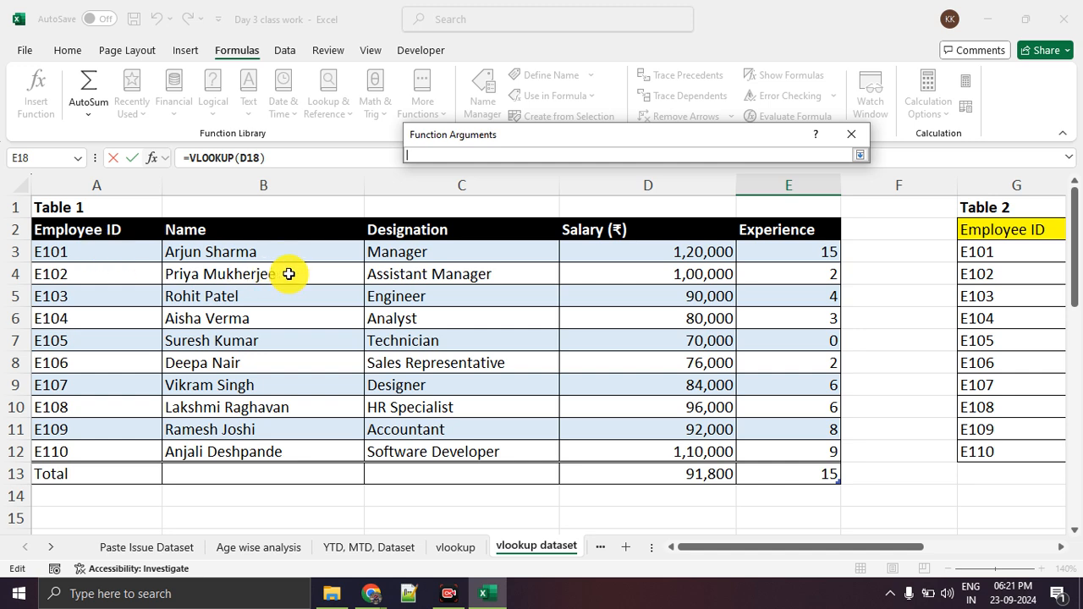
pyautogui.moveTo(278, 251); pyautogui.dragTo(604, 457)
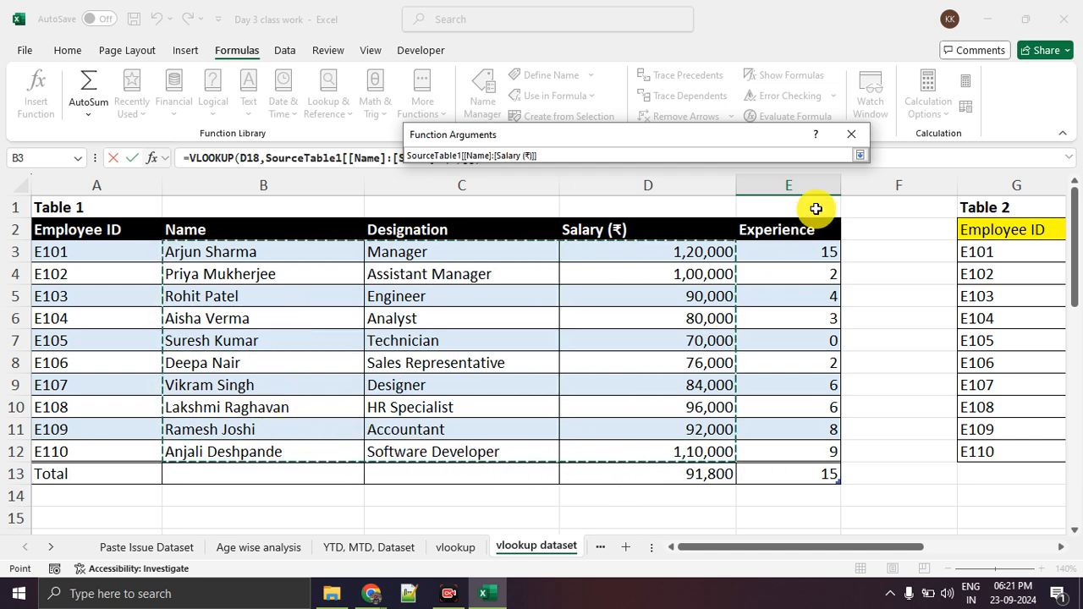
pyautogui.click(859, 155)
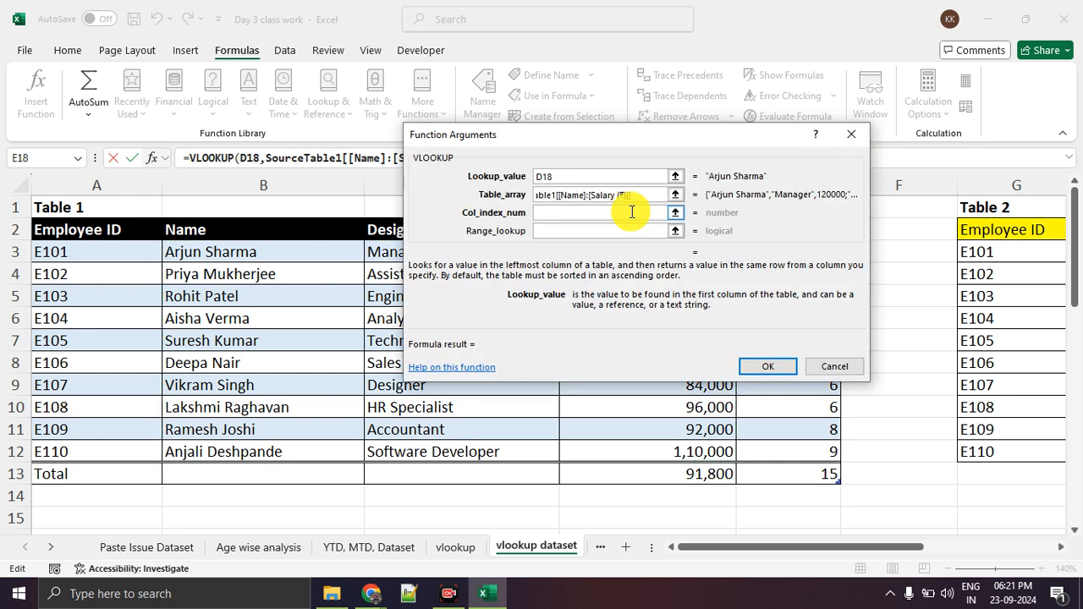
# Number the table array's columns from Name onward with pen annotations and set the column index number to 3.
pyautogui.click(584, 215)
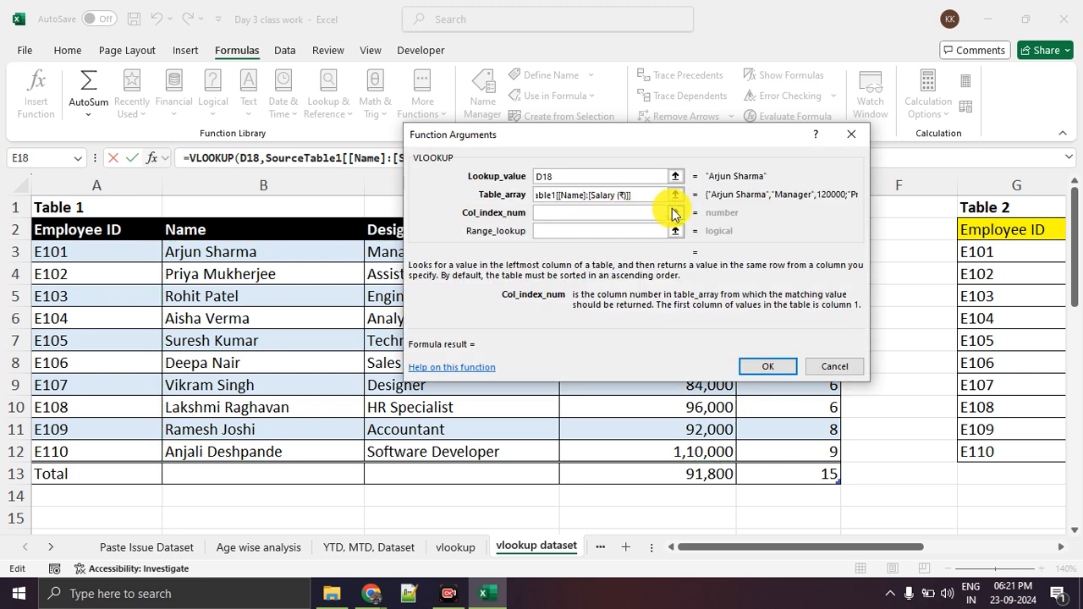
pyautogui.click(675, 214)
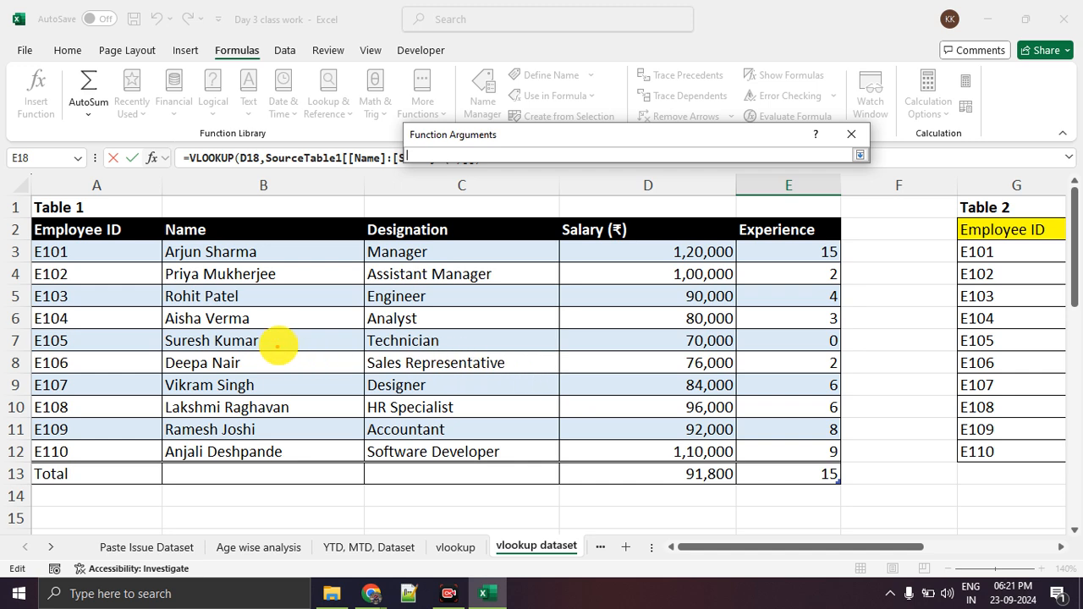
pyautogui.moveTo(272, 366); pyautogui.dragTo(309, 365)
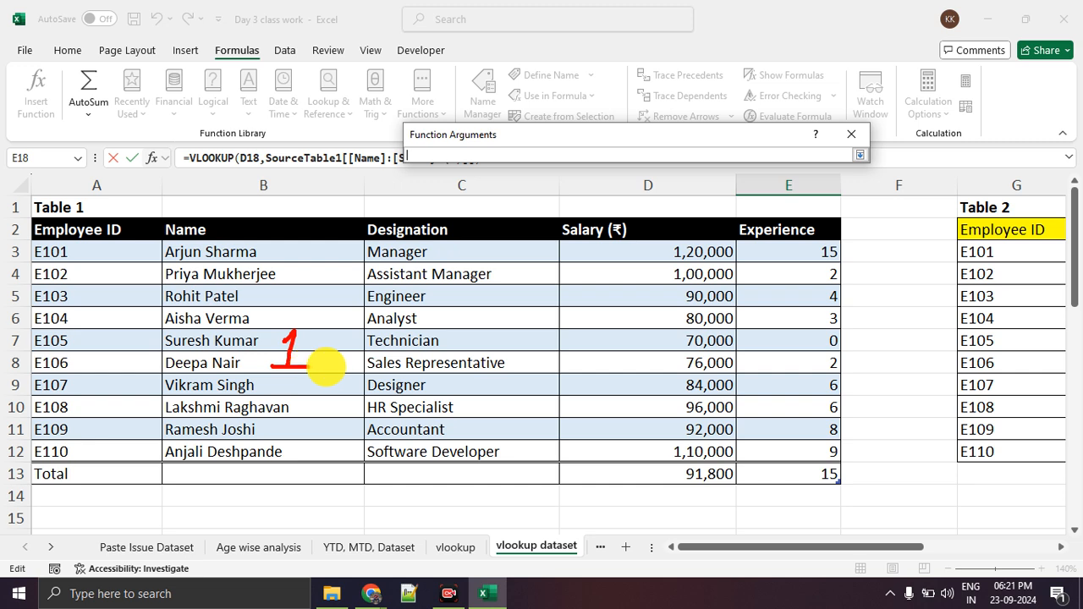
pyautogui.moveTo(472, 334)
pyautogui.mouseDown()
pyautogui.moveTo(467, 364)
pyautogui.moveTo(525, 370)
pyautogui.mouseUp()
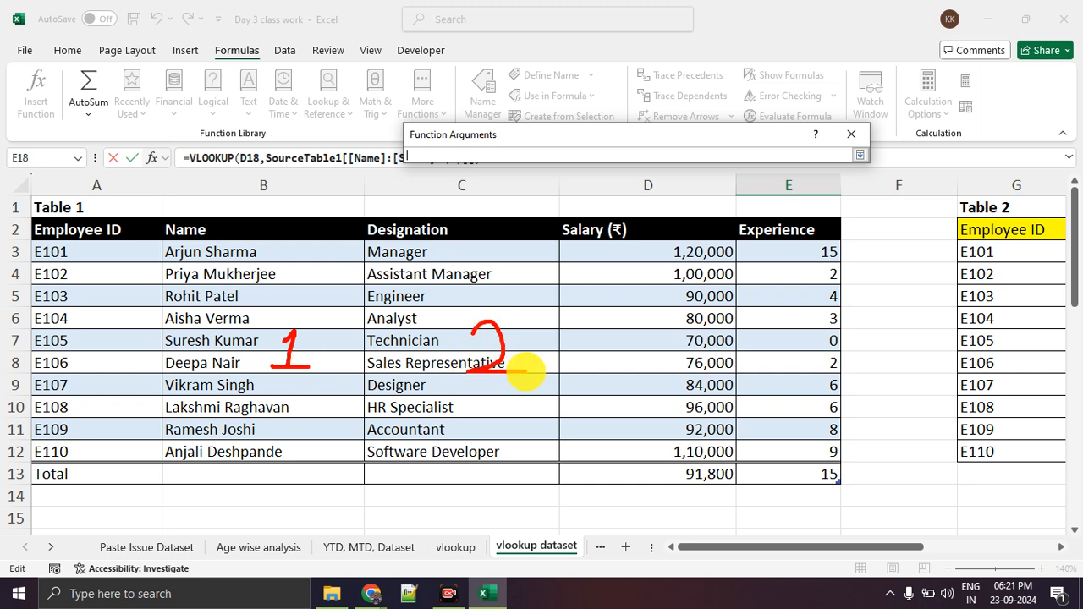
pyautogui.moveTo(597, 310)
pyautogui.mouseDown()
pyautogui.moveTo(636, 313)
pyautogui.moveTo(640, 339)
pyautogui.moveTo(594, 354)
pyautogui.mouseUp()
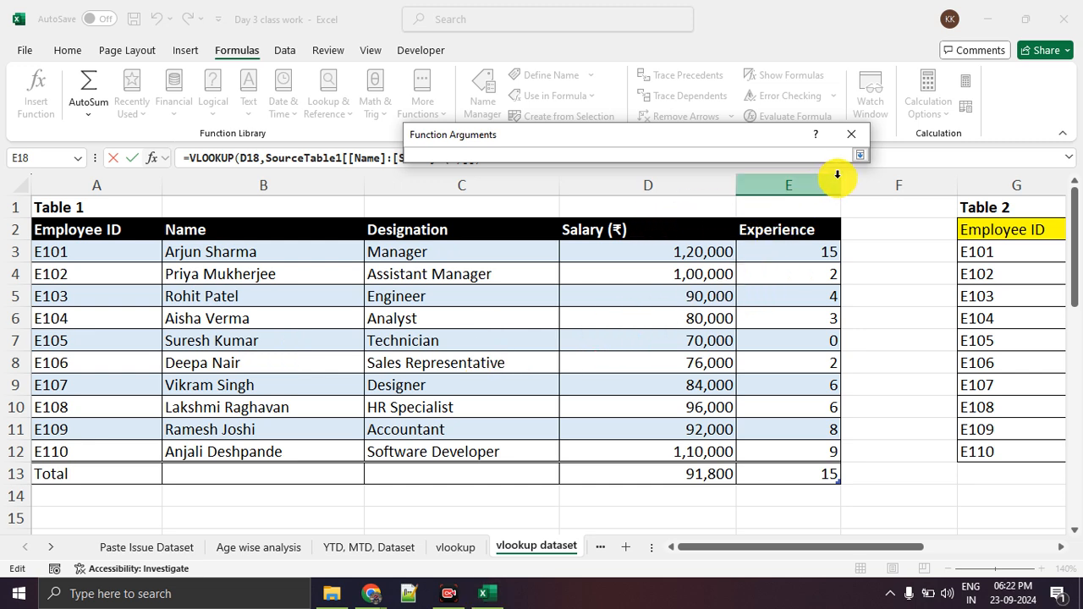
pyautogui.click(859, 155)
pyautogui.click(587, 196)
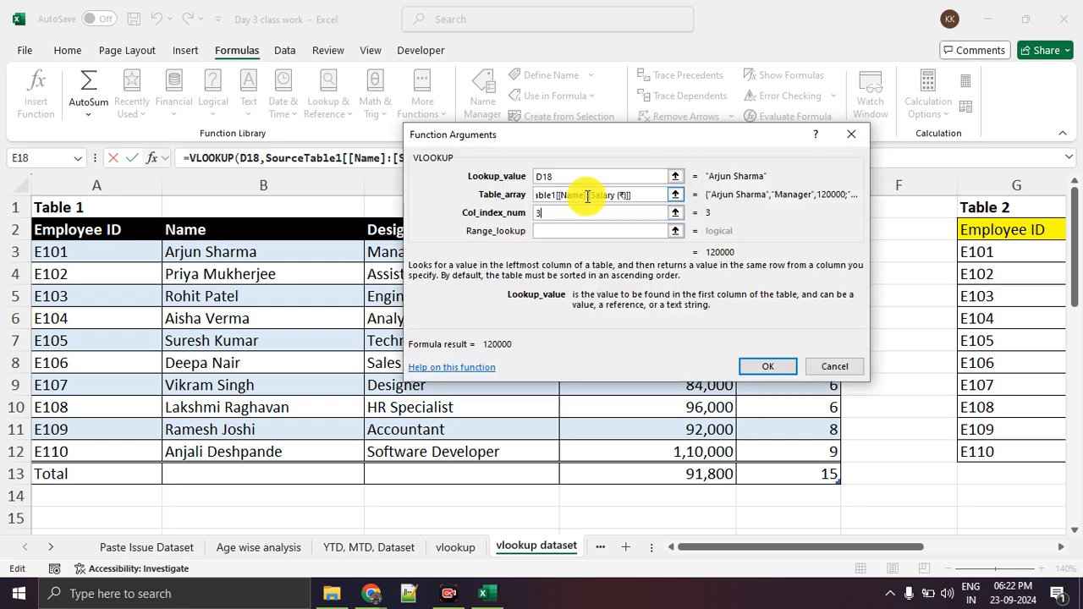
# Circle the previewed VLOOKUP result and check it against the column index number.
pyautogui.moveTo(765, 246)
pyautogui.mouseDown()
pyautogui.moveTo(694, 243)
pyautogui.moveTo(745, 234)
pyautogui.mouseUp()
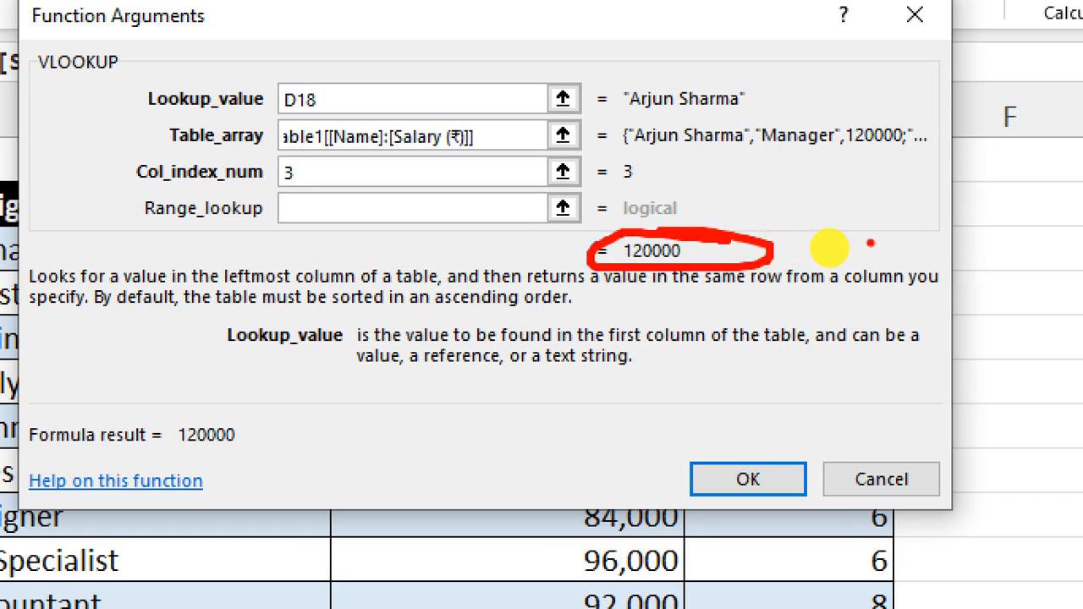
pyautogui.press('Escape')
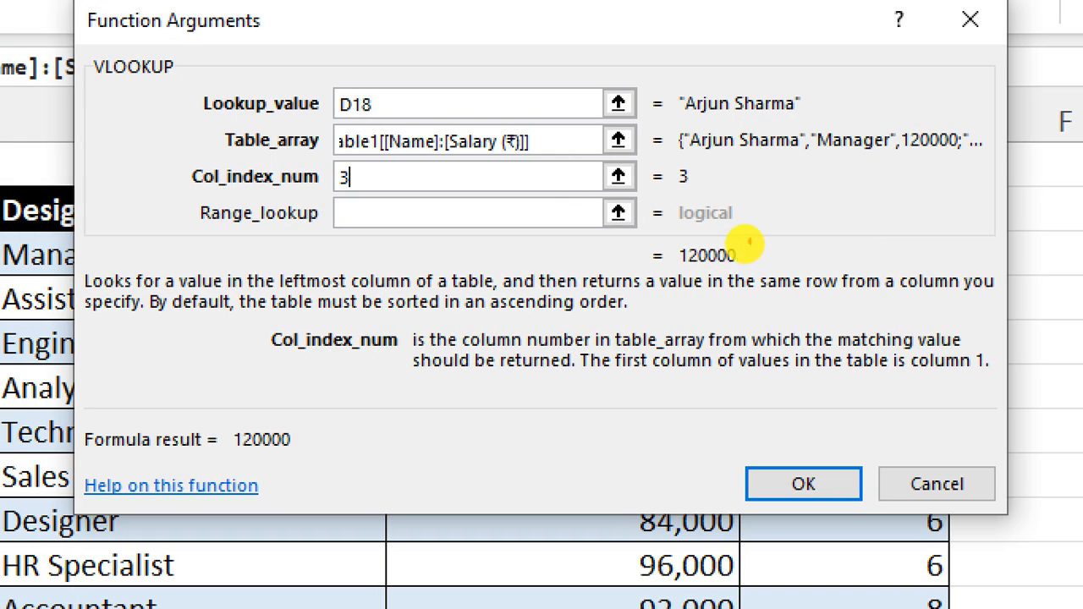
pyautogui.moveTo(744, 239)
pyautogui.mouseDown()
pyautogui.moveTo(677, 270)
pyautogui.moveTo(737, 242)
pyautogui.mouseUp()
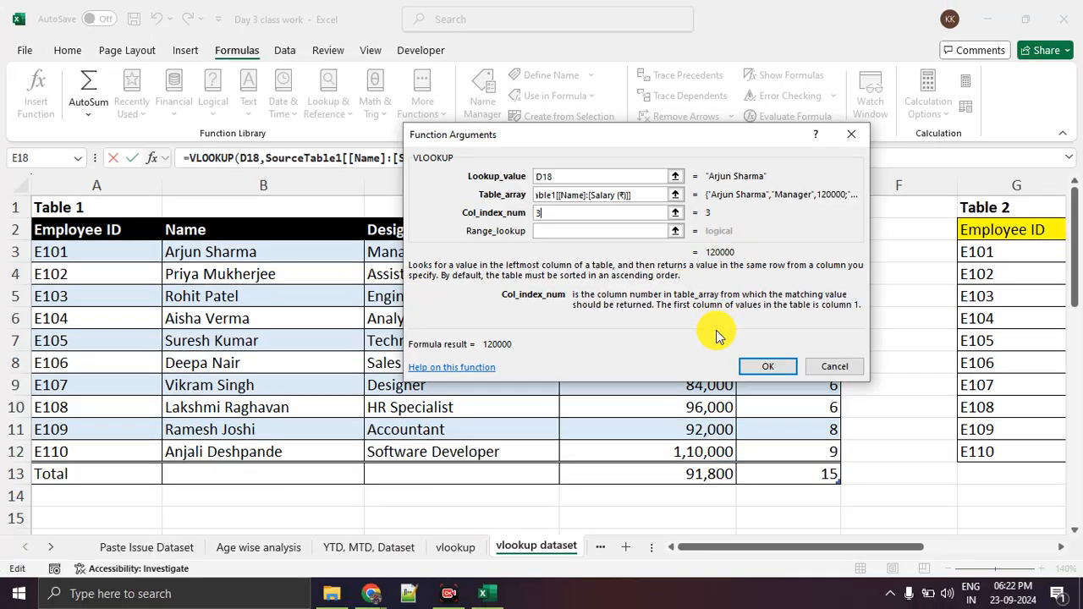
# Confirm the VLOOKUP with range lookup left empty and fill it from E18 down to E27.
pyautogui.click(763, 366)
pyautogui.scroll(-3, 756, 358)
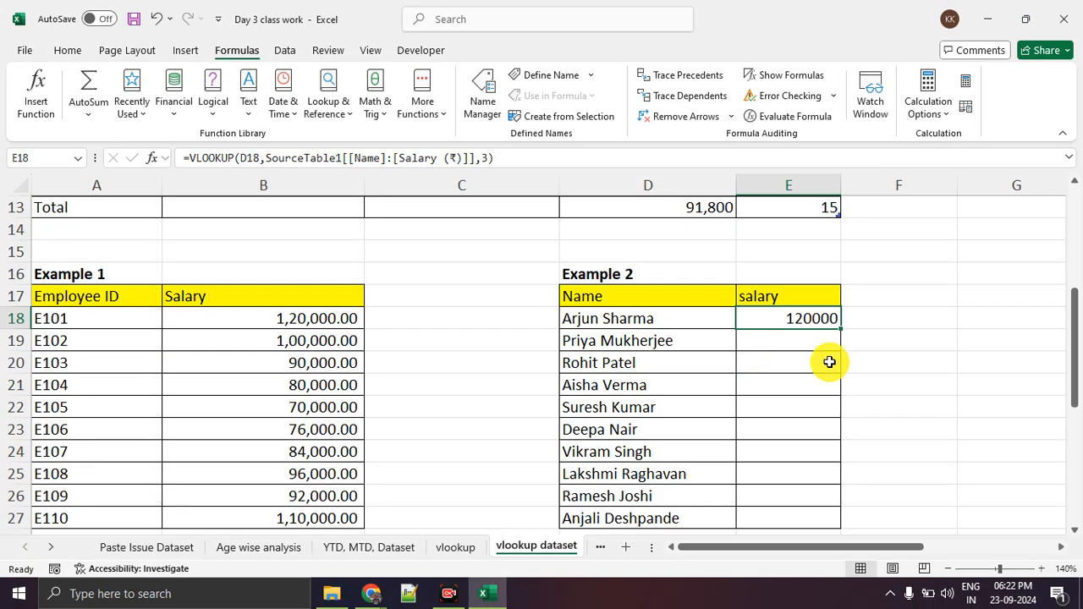
pyautogui.doubleClick(840, 328)
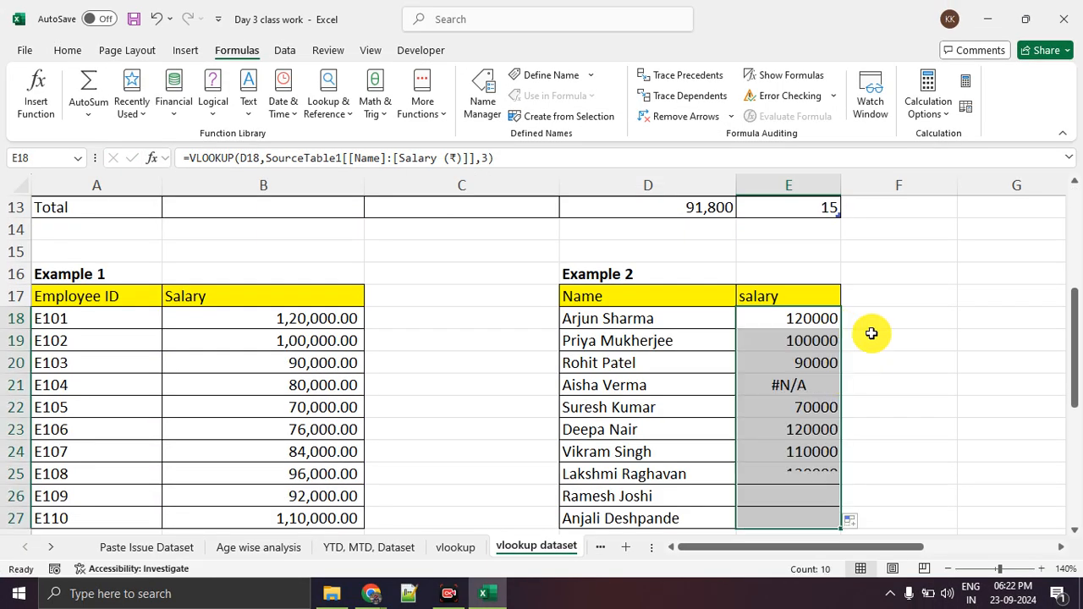
pyautogui.click(936, 342)
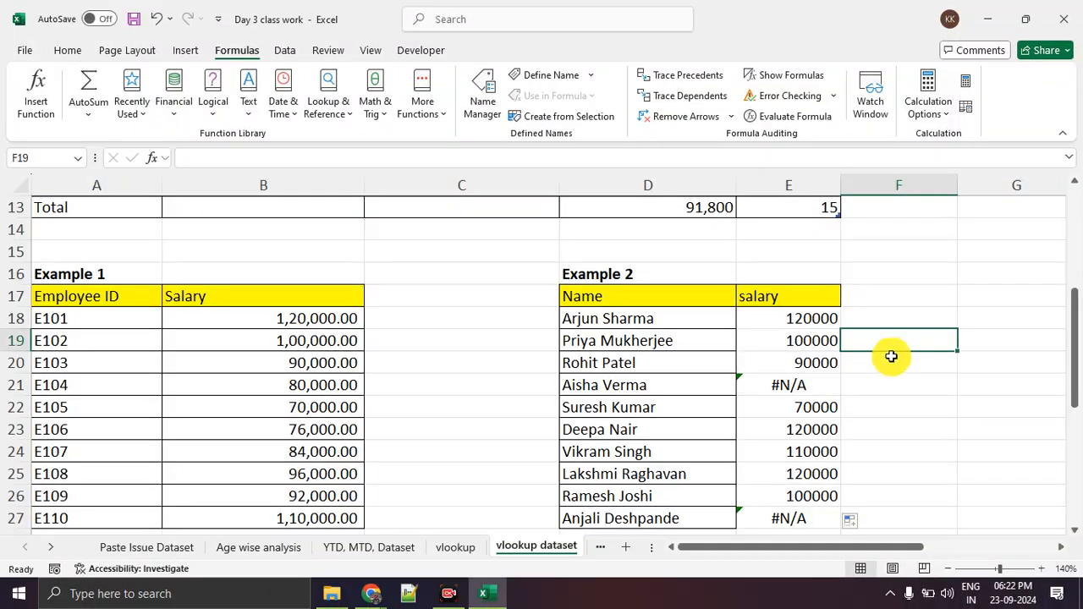
# Compare Table 1's Employee ID-to-Salary range A3:D12 with its Name-to-Salary range B3:D12 by selecting each.
pyautogui.scroll(4, 374, 344)
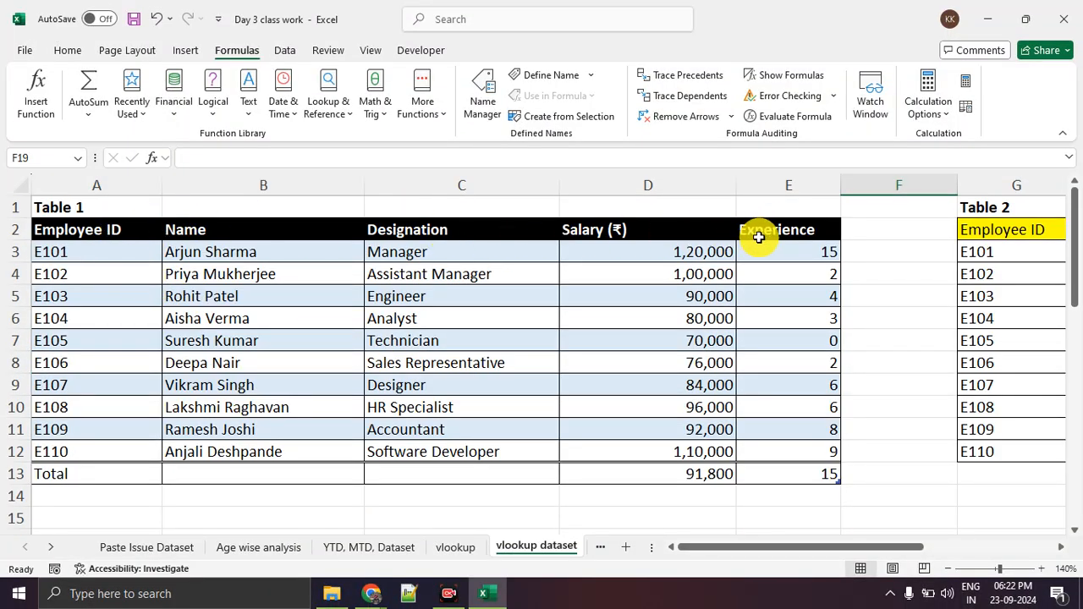
pyautogui.click(137, 251)
pyautogui.moveTo(137, 251)
pyautogui.mouseDown()
pyautogui.moveTo(217, 409)
pyautogui.moveTo(652, 423)
pyautogui.moveTo(708, 438)
pyautogui.mouseUp()
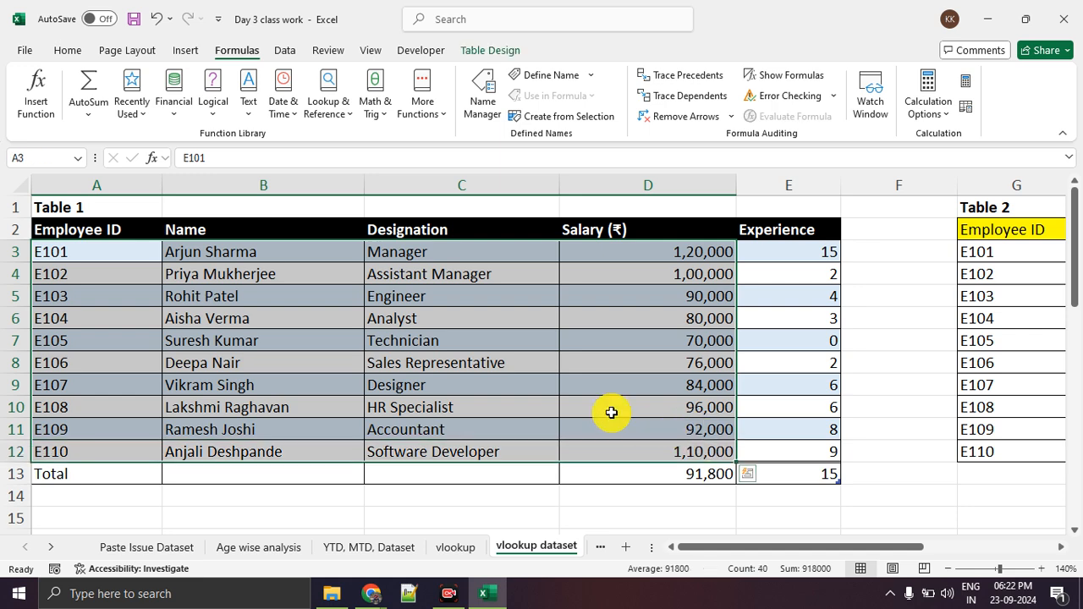
pyautogui.click(380, 359)
pyautogui.moveTo(318, 254); pyautogui.dragTo(679, 449)
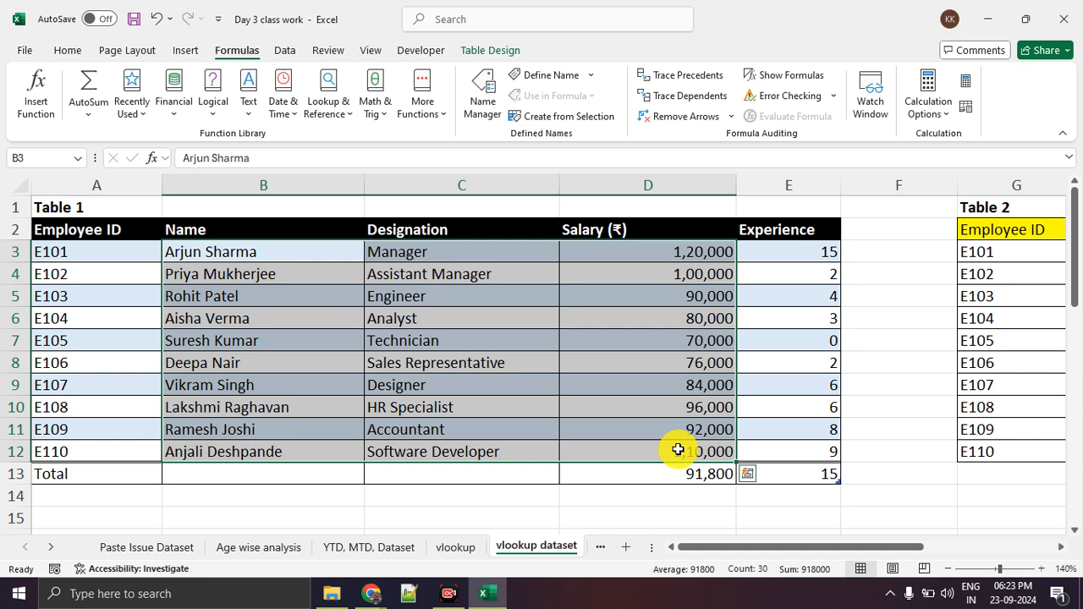
pyautogui.click(602, 408)
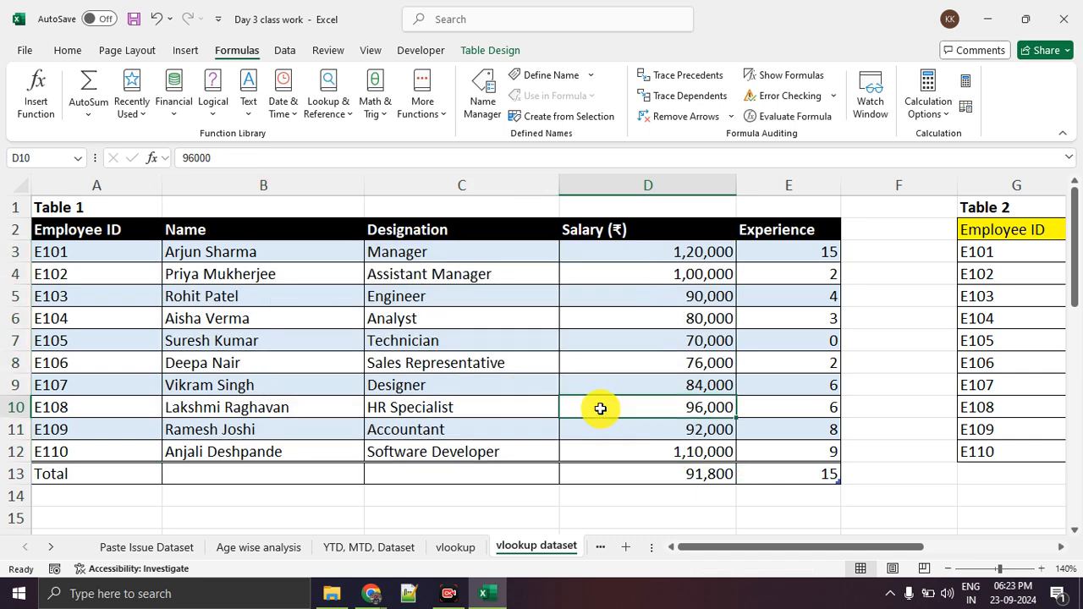
# Select Table 1's Name-to-Experience range B3:E12, number its columns 1 to 4 and outline the range with pen annotations.
pyautogui.moveTo(323, 253); pyautogui.dragTo(736, 442)
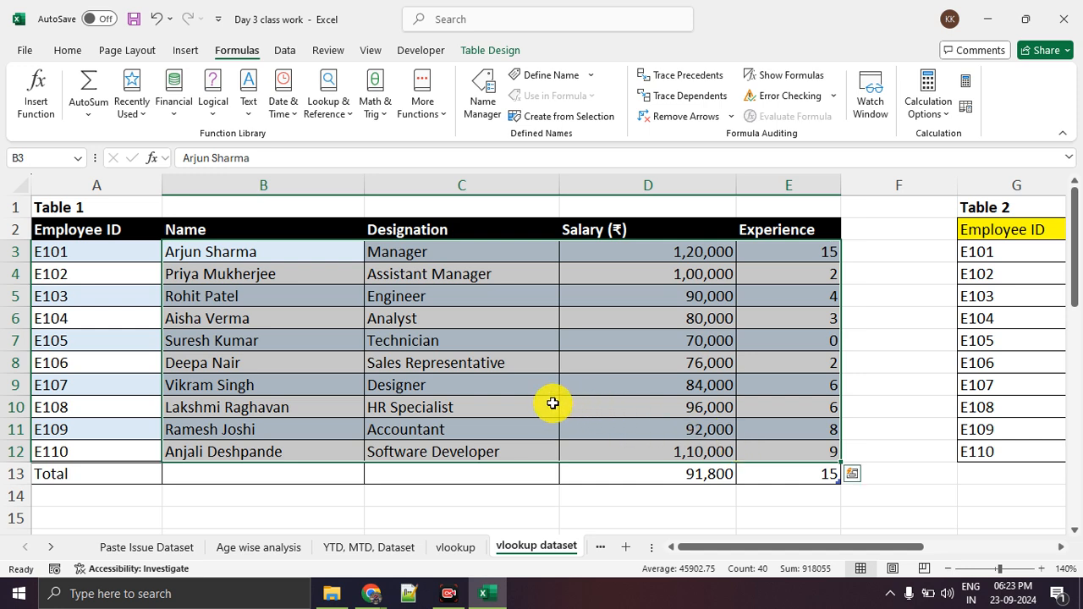
pyautogui.moveTo(309, 320); pyautogui.dragTo(315, 347)
pyautogui.moveTo(429, 324)
pyautogui.mouseDown()
pyautogui.moveTo(440, 340)
pyautogui.moveTo(480, 345)
pyautogui.mouseUp()
pyautogui.moveTo(611, 324)
pyautogui.mouseDown()
pyautogui.moveTo(592, 367)
pyautogui.moveTo(573, 366)
pyautogui.mouseUp()
pyautogui.moveTo(795, 311)
pyautogui.mouseDown()
pyautogui.moveTo(814, 350)
pyautogui.moveTo(810, 372)
pyautogui.mouseUp()
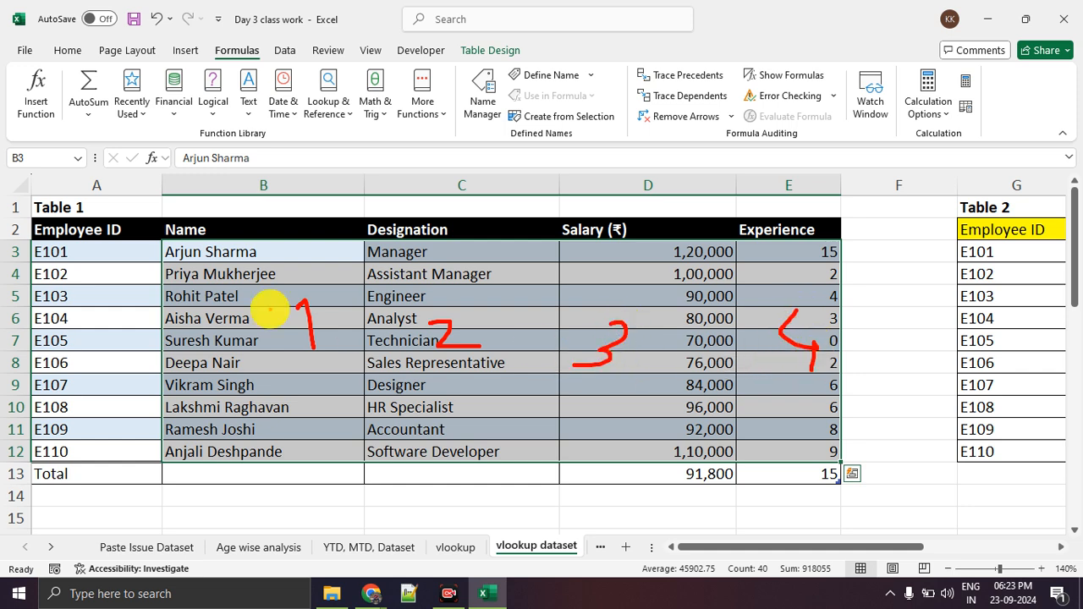
pyautogui.moveTo(269, 200)
pyautogui.mouseDown()
pyautogui.moveTo(184, 196)
pyautogui.moveTo(151, 347)
pyautogui.moveTo(152, 473)
pyautogui.moveTo(925, 483)
pyautogui.moveTo(876, 241)
pyautogui.moveTo(459, 205)
pyautogui.moveTo(95, 207)
pyautogui.mouseUp()
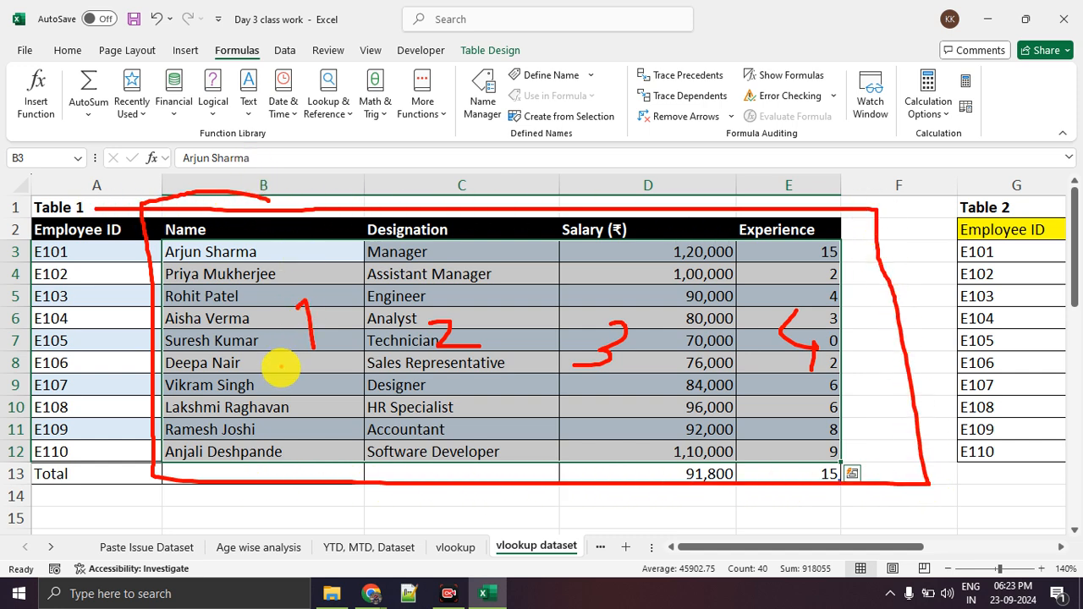
pyautogui.moveTo(287, 362); pyautogui.dragTo(358, 372)
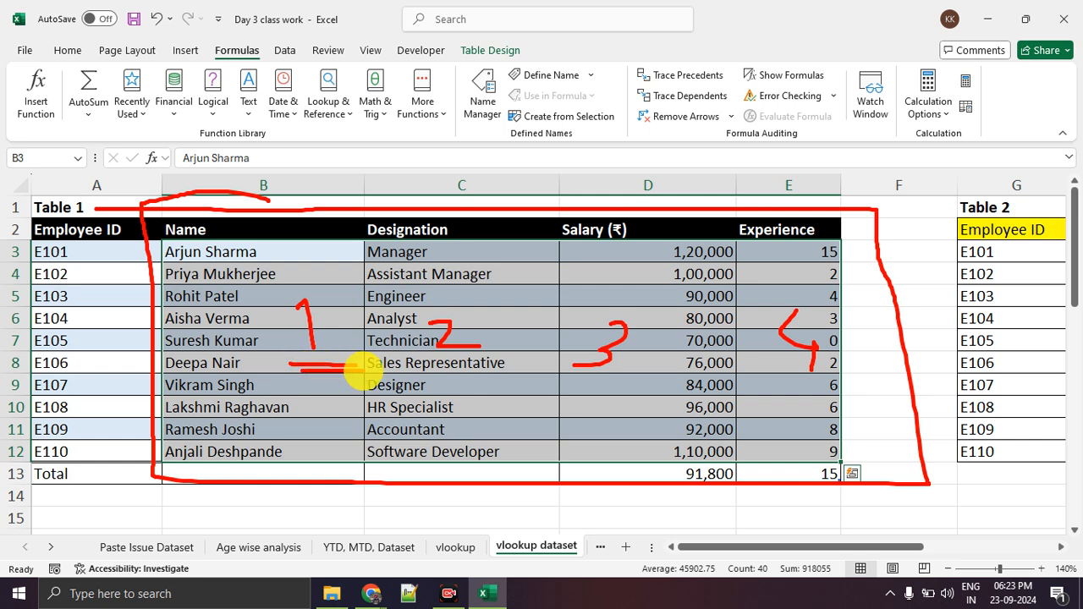
pyautogui.press('Escape')
# Circle the #N/A results in E21 and E27 of Example 2 and mark the salary in E24 with an arrow and underline.
pyautogui.click(812, 340)
pyautogui.scroll(-4, 807, 338)
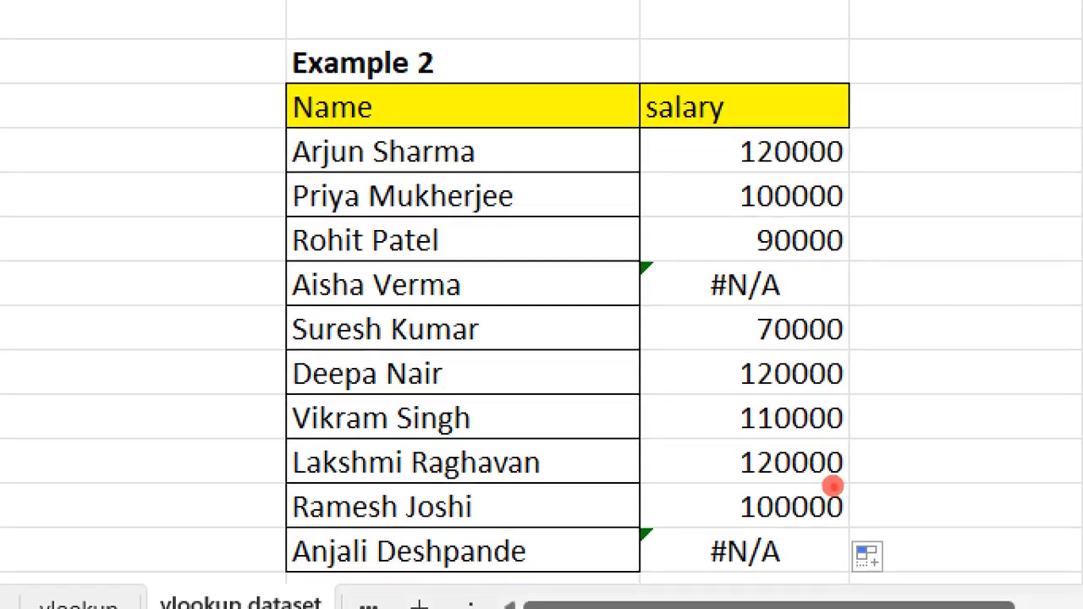
pyautogui.moveTo(812, 279)
pyautogui.mouseDown()
pyautogui.moveTo(700, 292)
pyautogui.moveTo(761, 258)
pyautogui.mouseUp()
pyautogui.moveTo(838, 545)
pyautogui.mouseDown()
pyautogui.moveTo(715, 551)
pyautogui.moveTo(791, 512)
pyautogui.mouseUp()
pyautogui.moveTo(535, 406)
pyautogui.mouseDown()
pyautogui.moveTo(656, 406)
pyautogui.moveTo(668, 391)
pyautogui.mouseUp()
pyautogui.moveTo(709, 437); pyautogui.dragTo(893, 438)
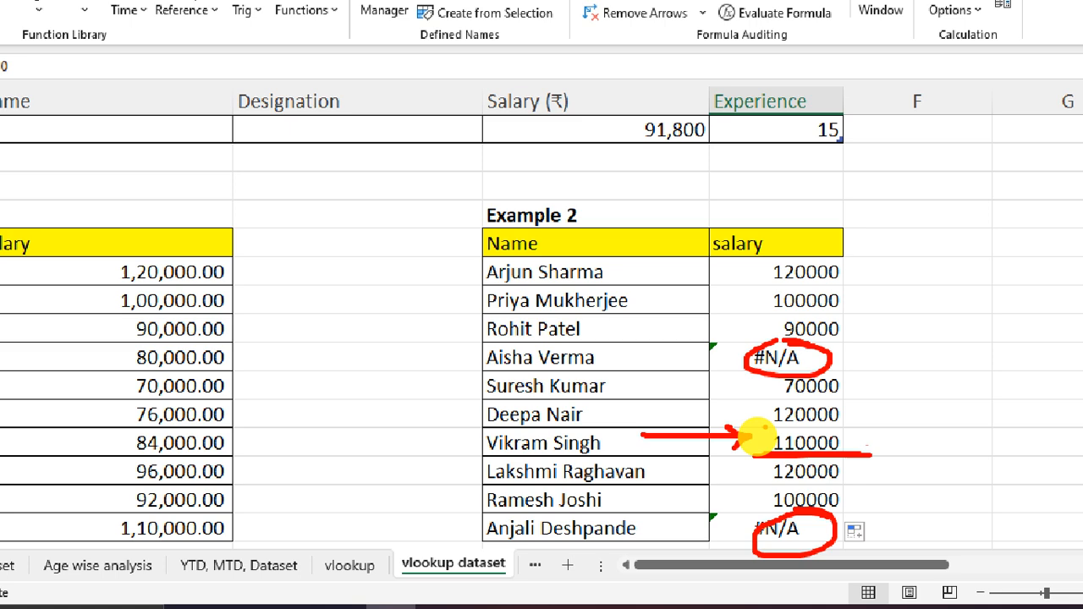
# Circle the source salary for E107 in Table 1's D9 to compare it with the lookup result in E24.
pyautogui.scroll(3, 445, 301)
pyautogui.moveTo(285, 310); pyautogui.dragTo(662, 321)
pyautogui.click(667, 344)
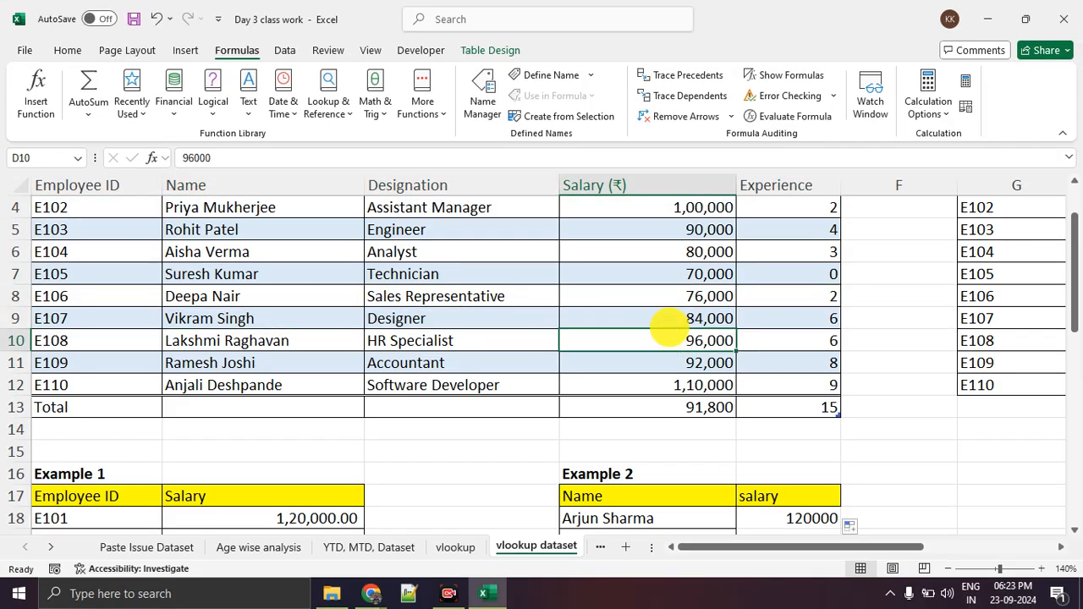
pyautogui.moveTo(671, 329)
pyautogui.mouseDown()
pyautogui.moveTo(688, 321)
pyautogui.moveTo(674, 319)
pyautogui.mouseUp()
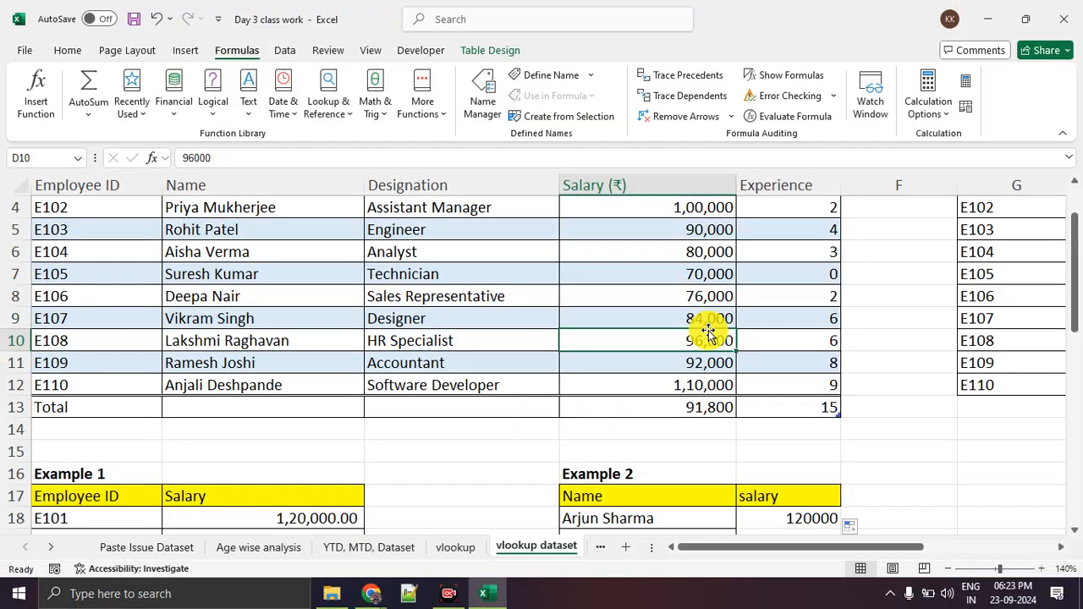
# Examine the VLOOKUP formula in E18, annotating D18 and highlighting its lookup_value argument.
pyautogui.scroll(-3, 738, 341)
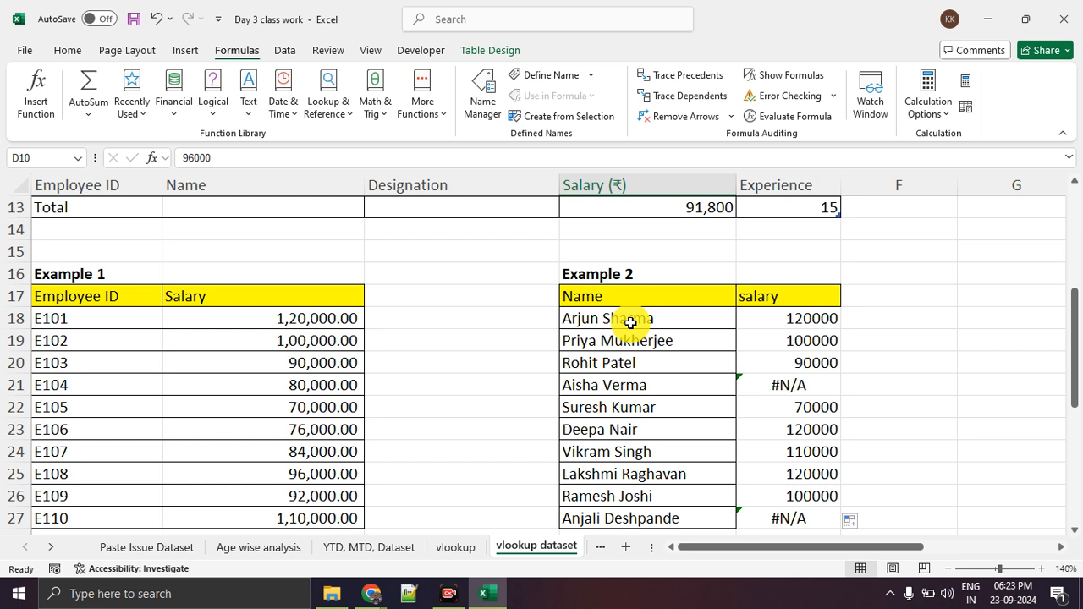
pyautogui.click(790, 319)
pyautogui.scroll(2, 377, 312)
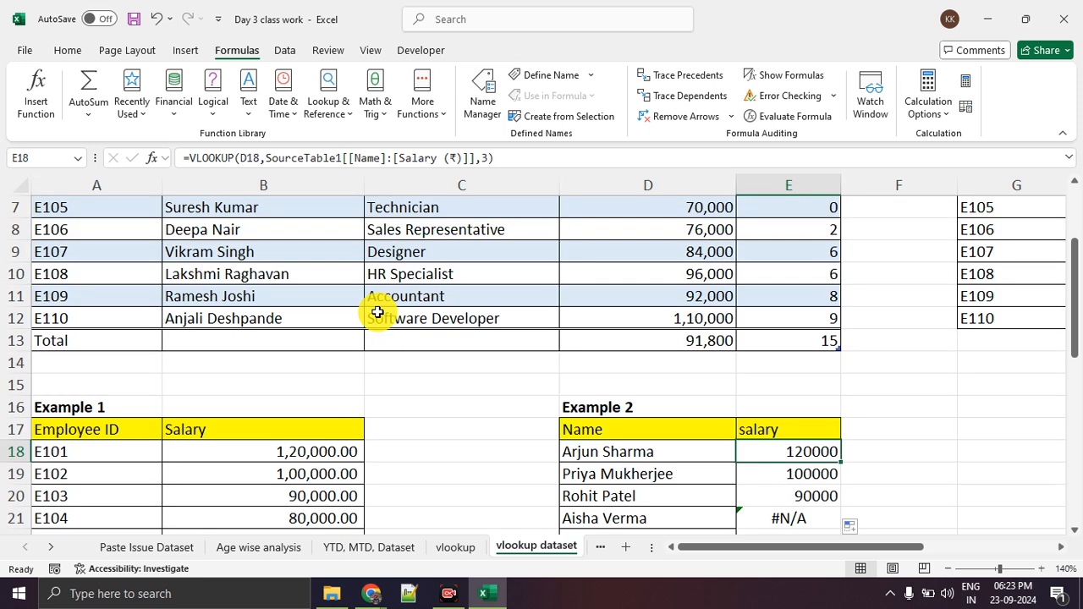
pyautogui.scroll(-3, 377, 312)
pyautogui.click(853, 367)
pyautogui.click(810, 263)
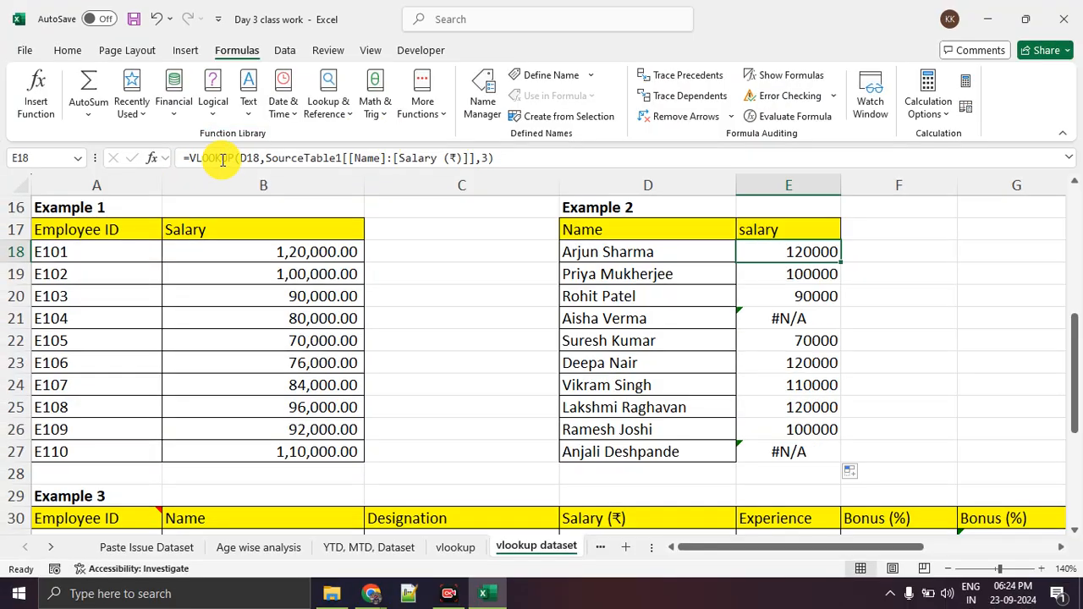
pyautogui.click(244, 182)
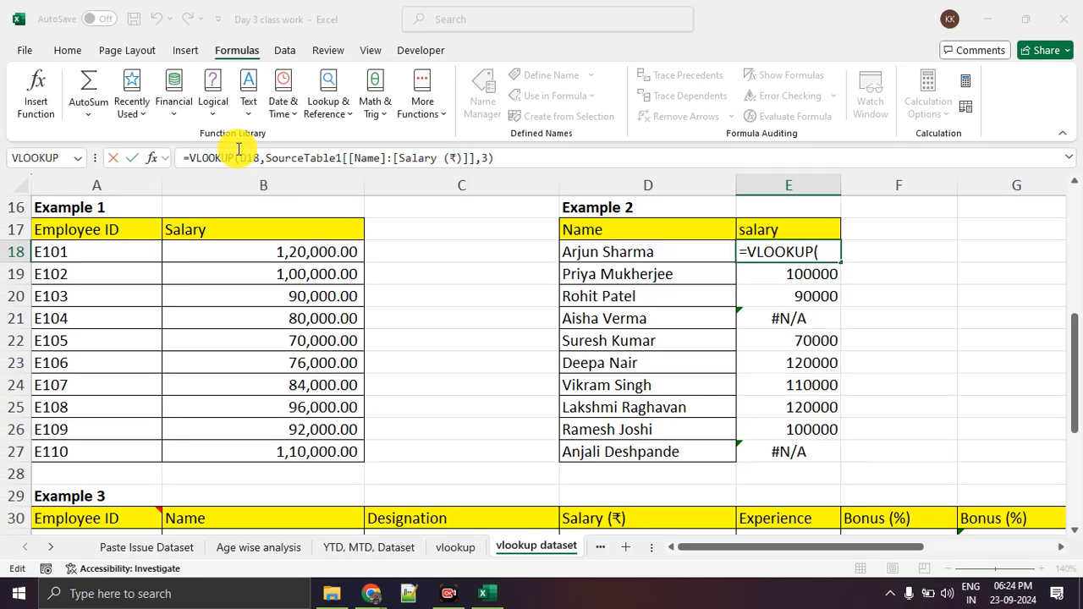
pyautogui.click(239, 153)
pyautogui.click(262, 183)
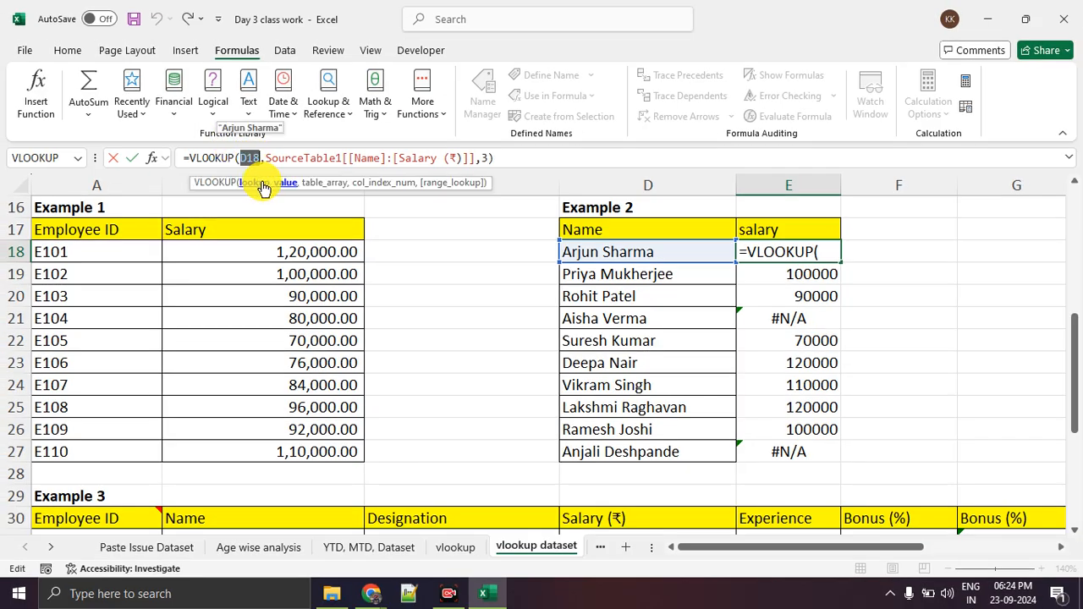
# Highlight the table_array and col_index_num arguments of E18's VLOOKUP, circle the column index number, and close the formula.
pyautogui.click(326, 182)
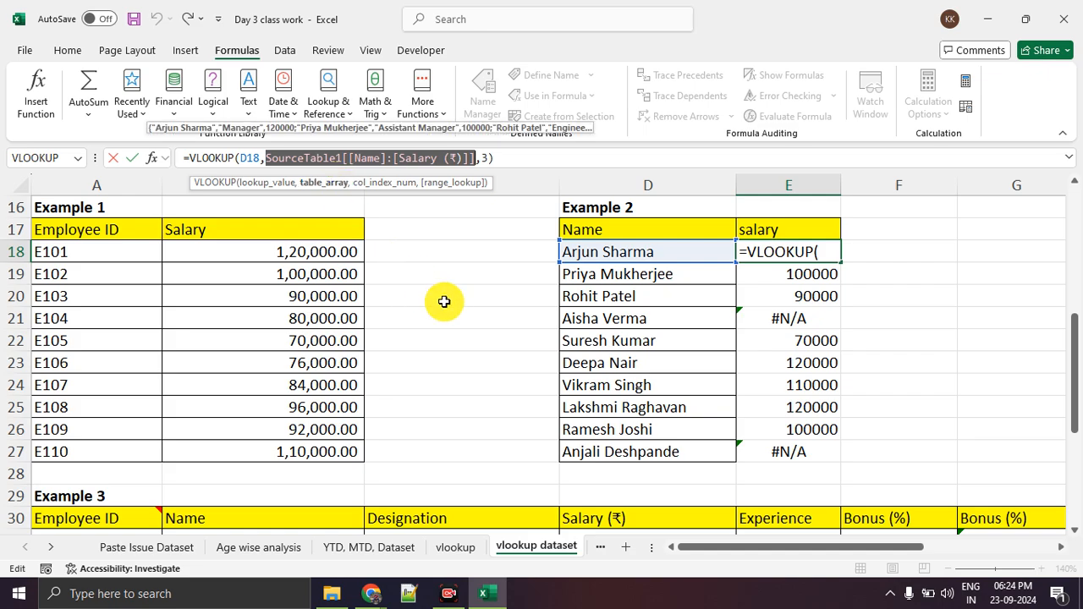
pyautogui.scroll(5, 444, 302)
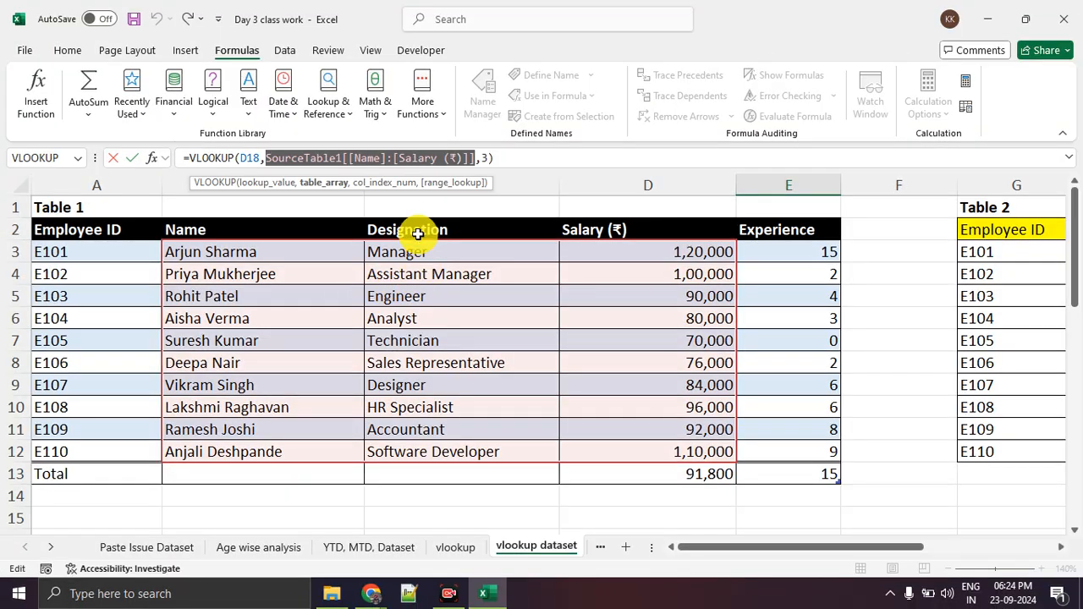
pyautogui.click(387, 187)
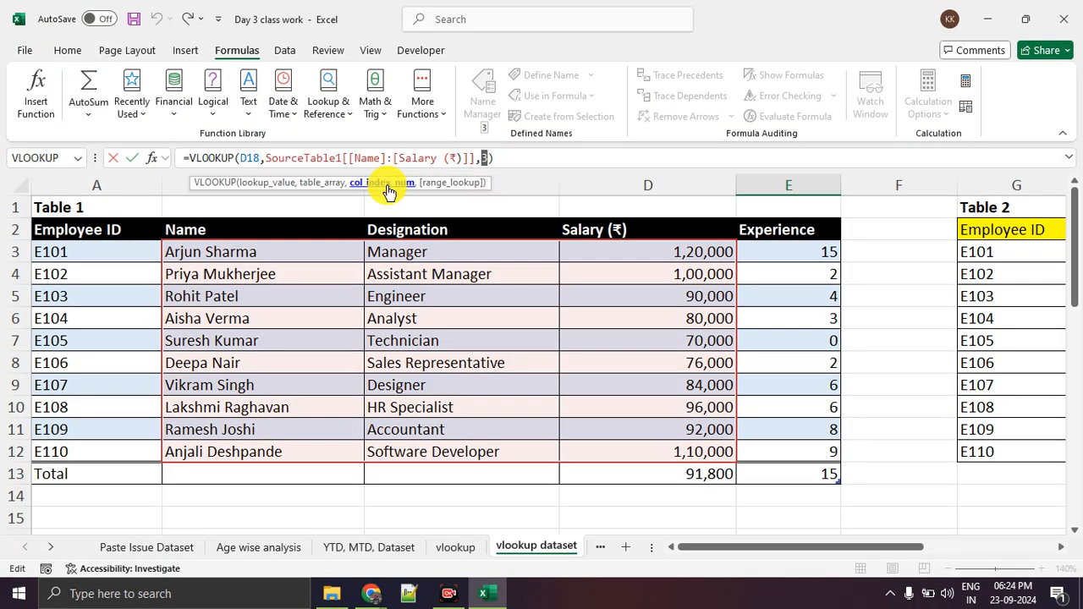
pyautogui.moveTo(616, 126)
pyautogui.mouseDown()
pyautogui.moveTo(560, 139)
pyautogui.moveTo(605, 124)
pyautogui.mouseUp()
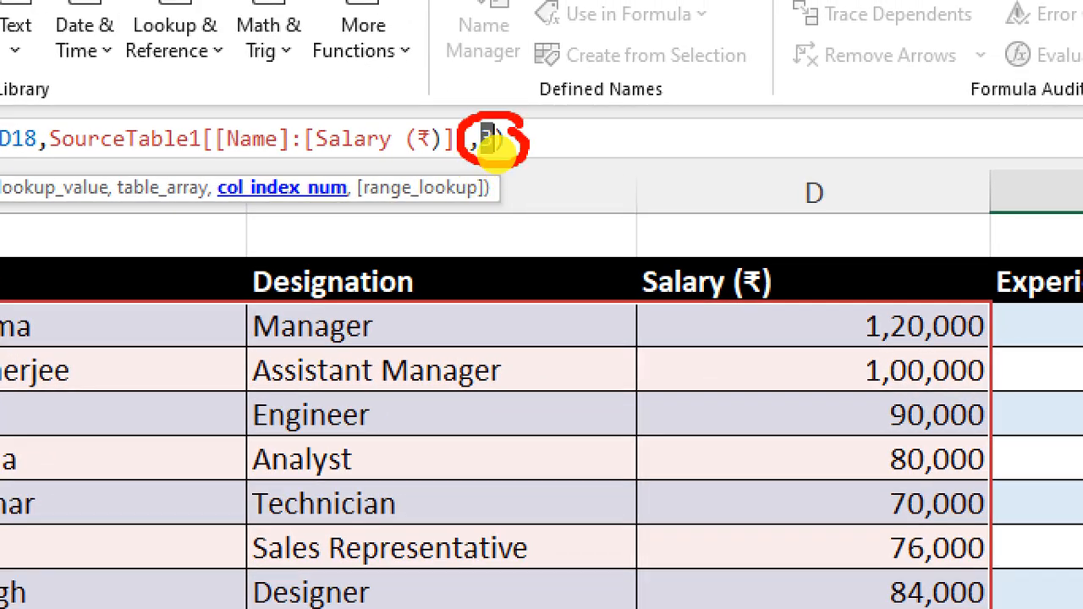
pyautogui.hotkey('ctrl', 'Return')
# Go from Example 2's results to the vlookup sheet and select the range_lookup argument in A6 to review its description.
pyautogui.scroll(-3, 821, 401)
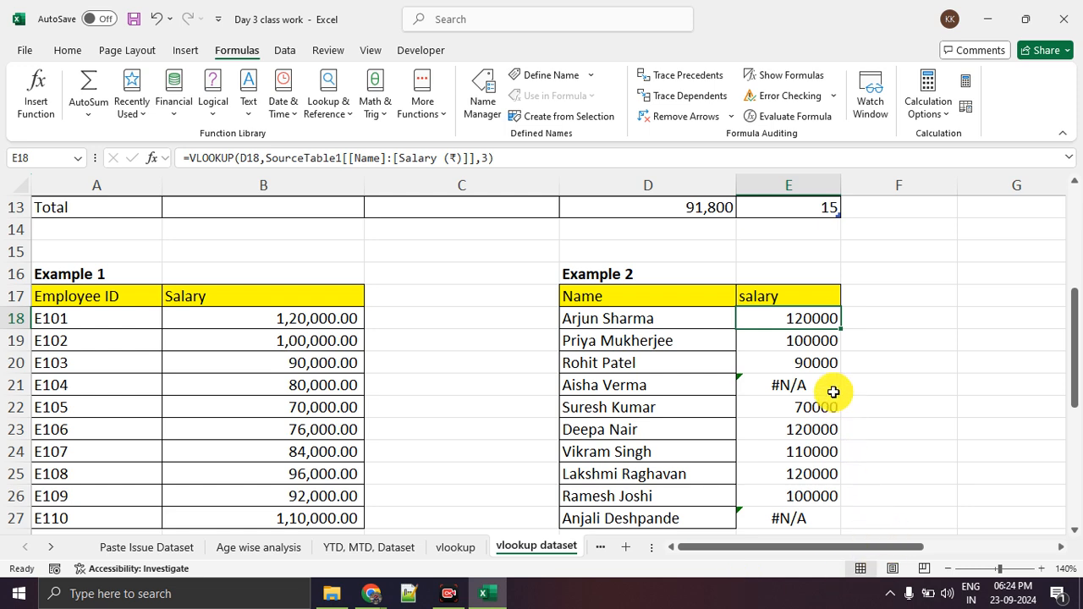
pyautogui.click(455, 547)
pyautogui.click(189, 401)
pyautogui.click(87, 336)
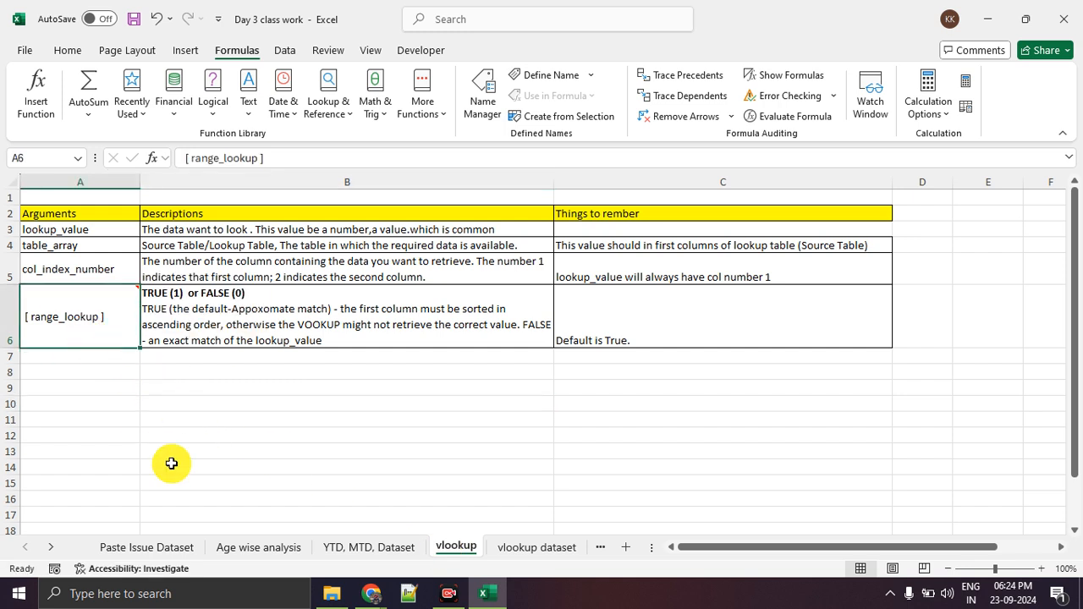
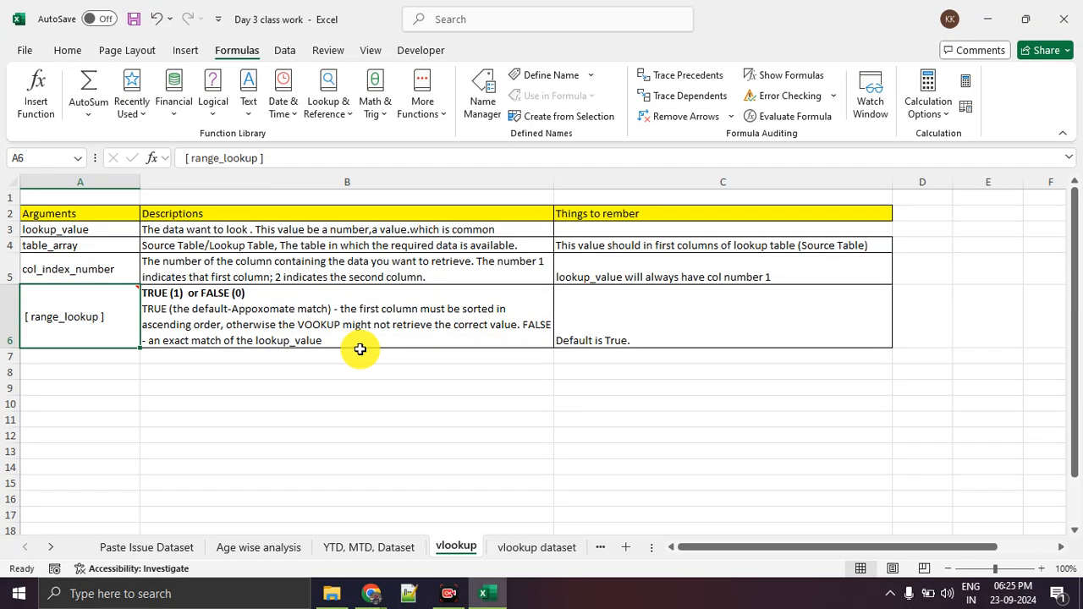
# Return to the vlookup dataset sheet and compare Example 2's name in D20 with the names listed in Table 1.
pyautogui.click(533, 554)
pyautogui.scroll(4, 426, 347)
pyautogui.scroll(-4, 425, 347)
pyautogui.click(588, 354)
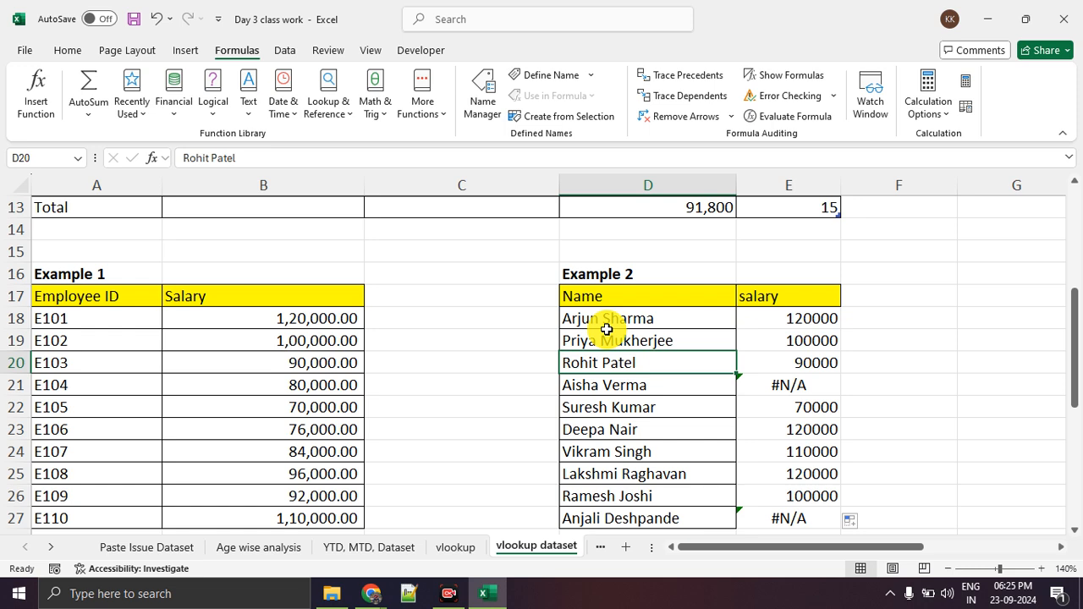
pyautogui.scroll(3, 350, 285)
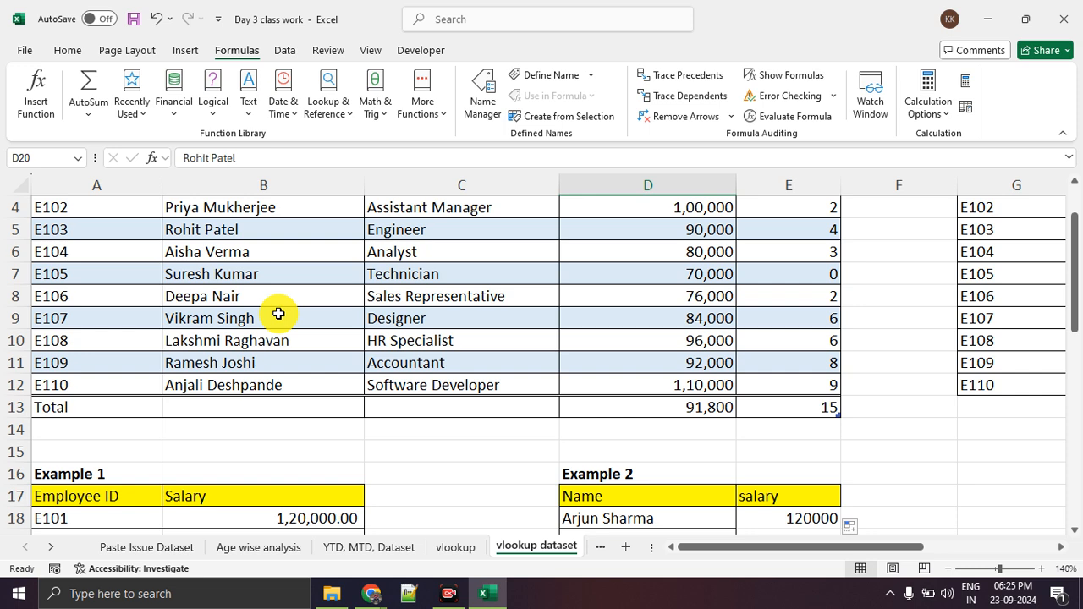
pyautogui.scroll(-3, 279, 314)
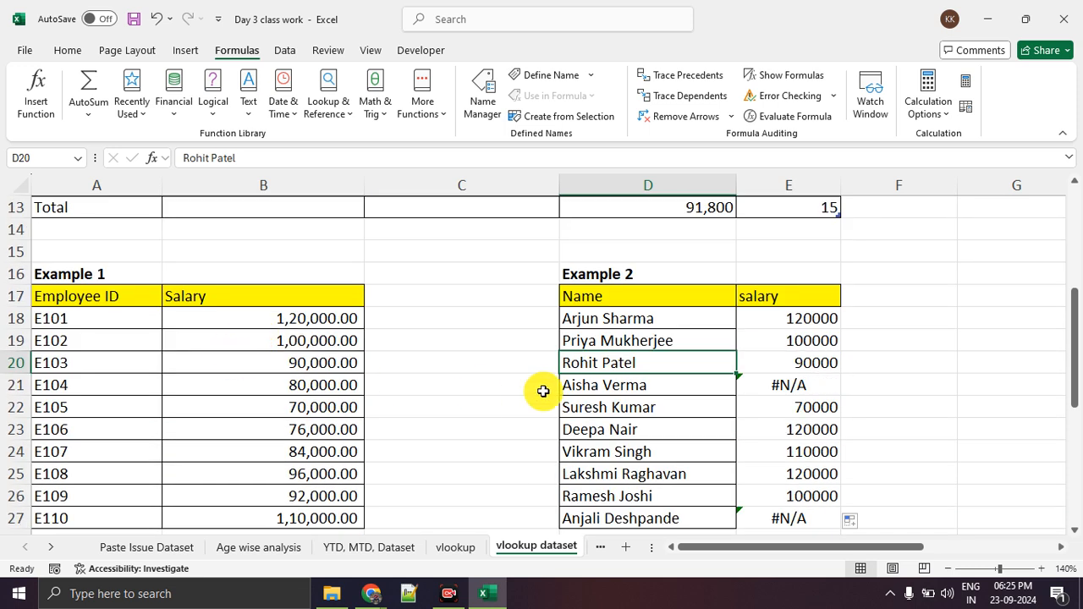
# Compare Example 2's name in D23 with Table 1's Name column and check the source salary in D8.
pyautogui.click(603, 425)
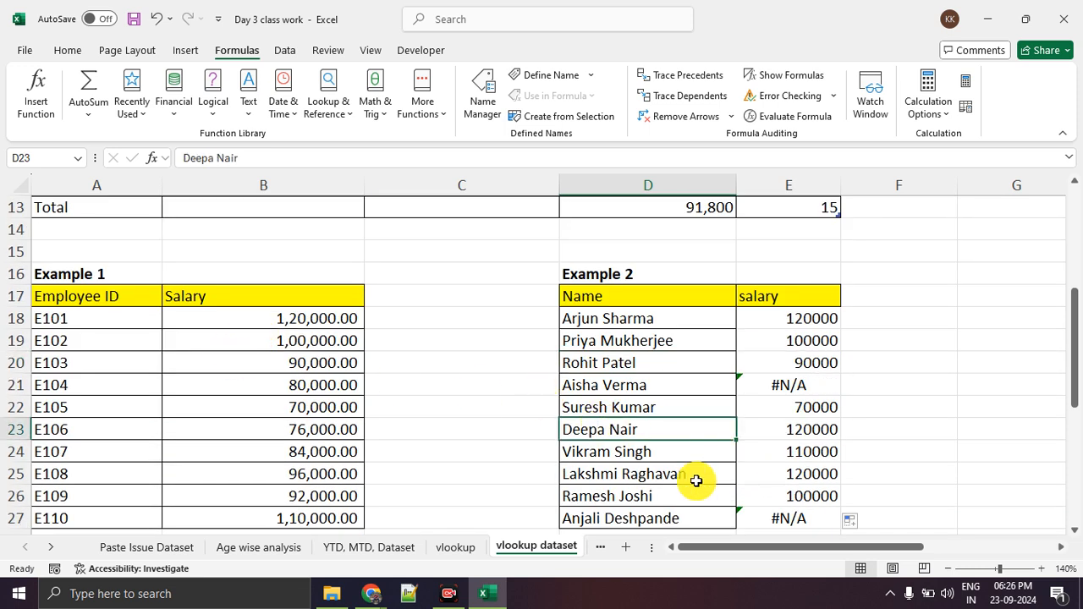
pyautogui.scroll(3, 652, 477)
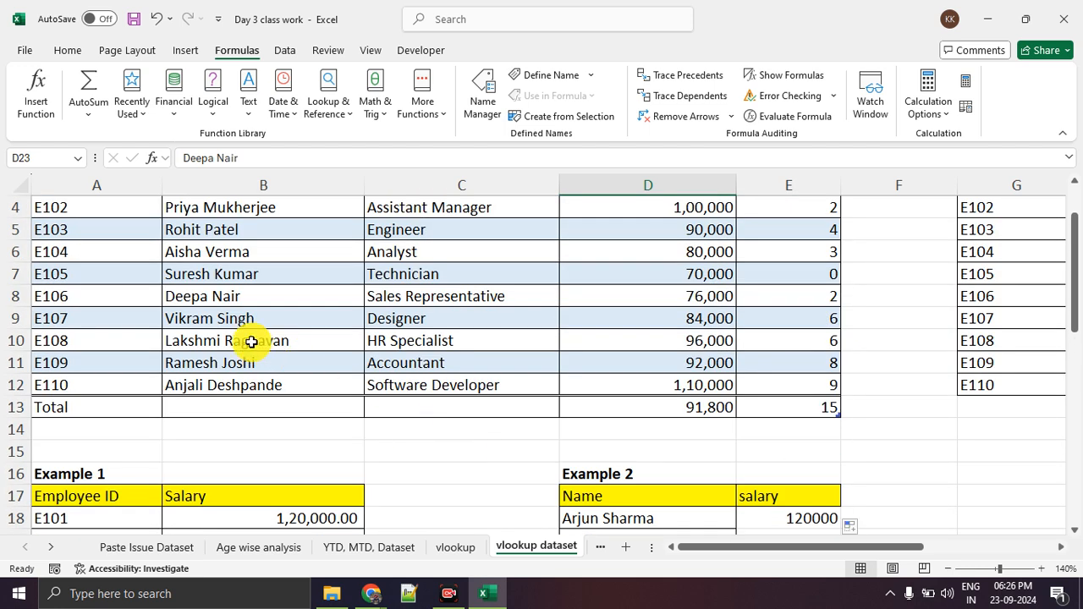
pyautogui.click(245, 269)
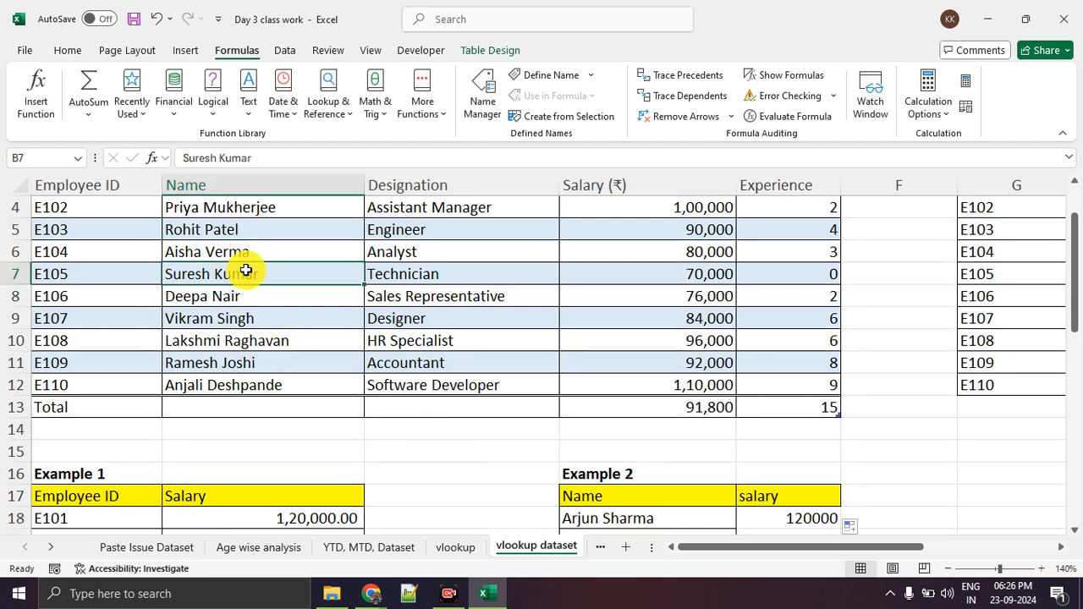
pyautogui.scroll(1, 254, 270)
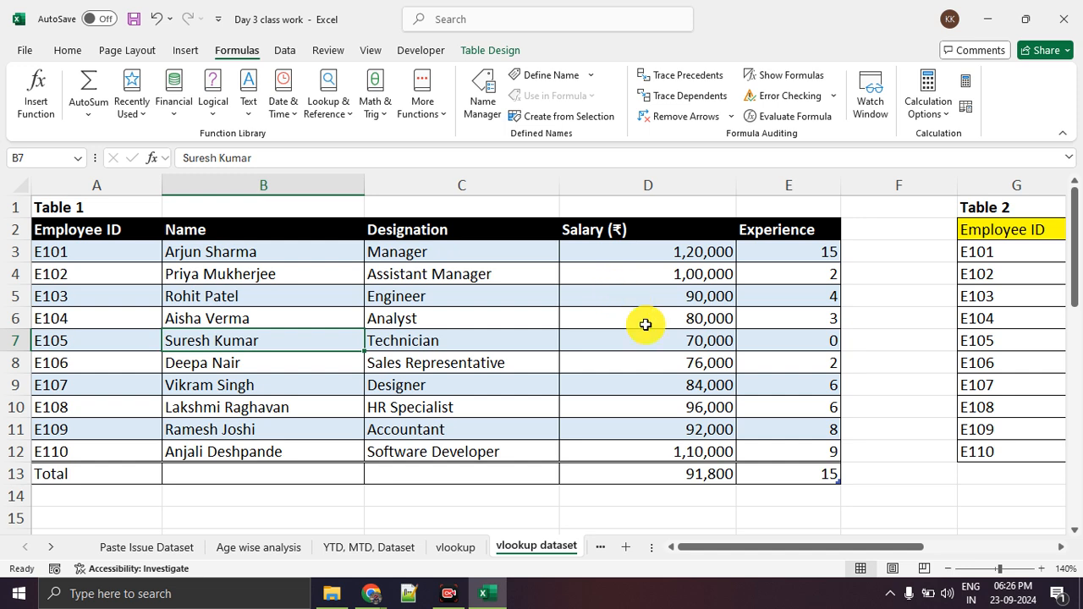
pyautogui.click(700, 360)
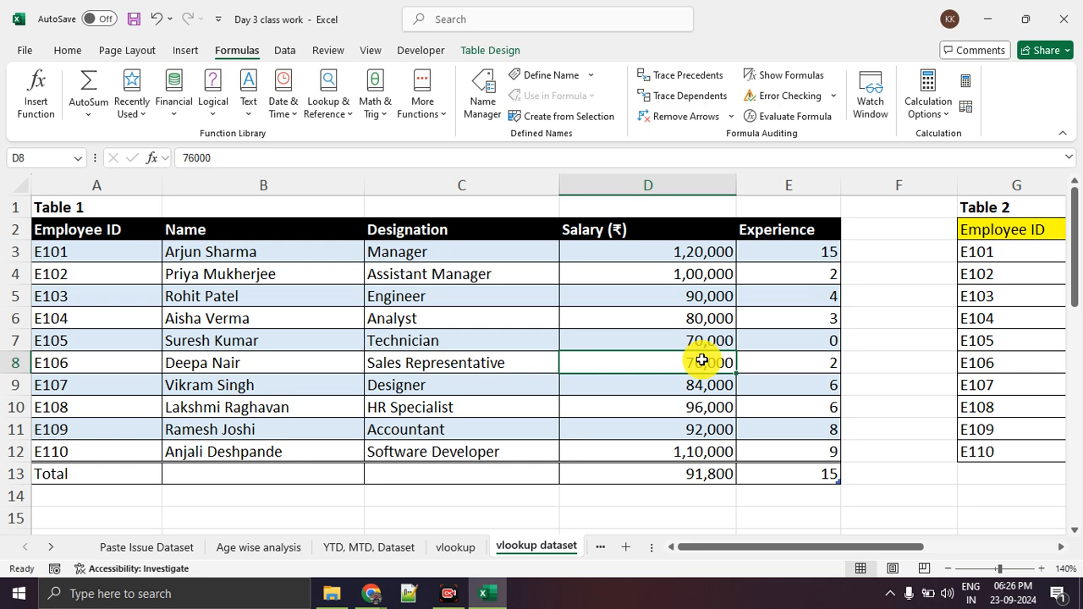
# Inspect the #N/A results in E27 and E21 of Example 2's salary column.
pyautogui.scroll(-5, 700, 359)
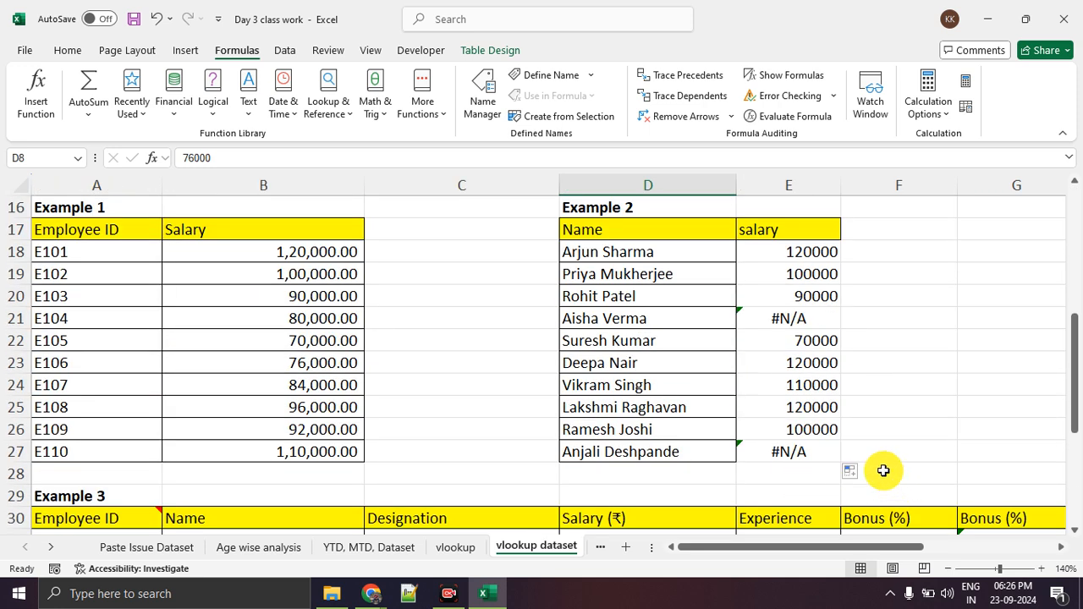
pyautogui.click(798, 454)
pyautogui.click(831, 326)
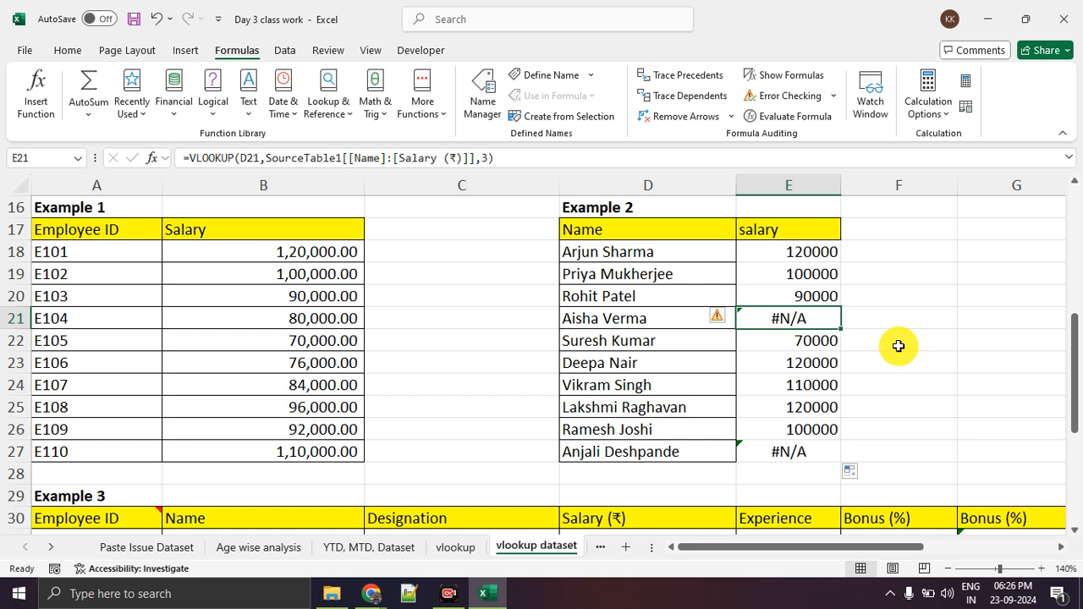
# Demonstrate opening and closing the function arguments of E18's VLOOKUP formula, circling the Insert Function control between attempts.
pyautogui.click(826, 254)
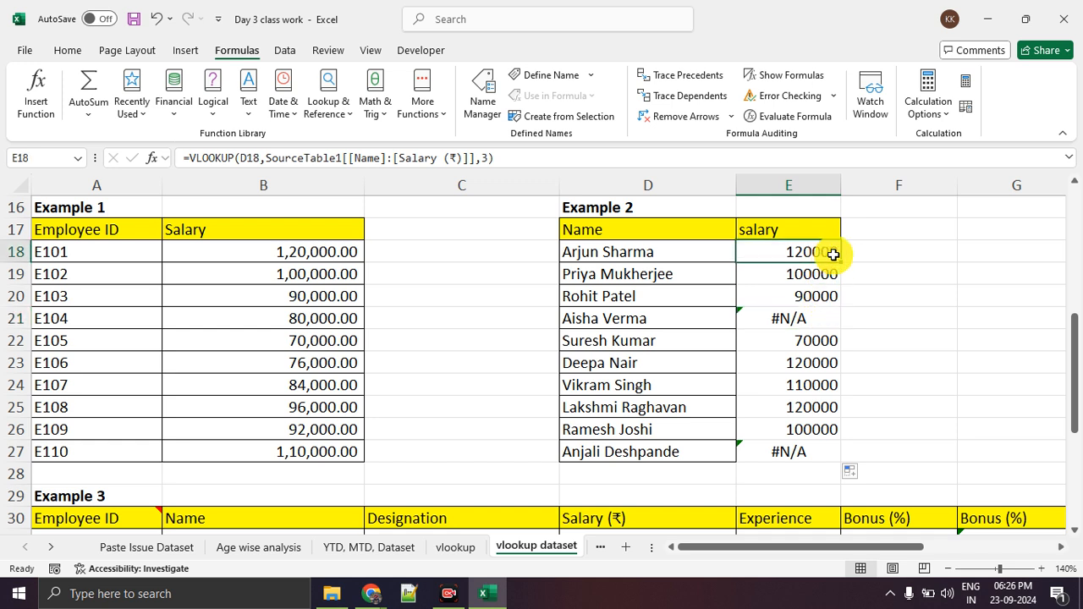
pyautogui.click(154, 158)
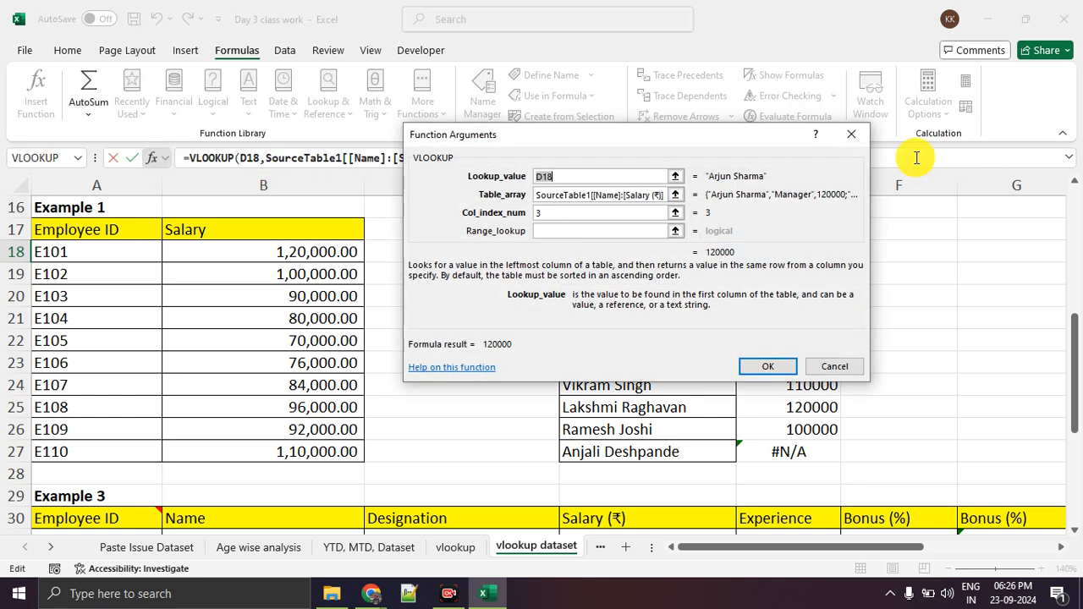
pyautogui.click(851, 134)
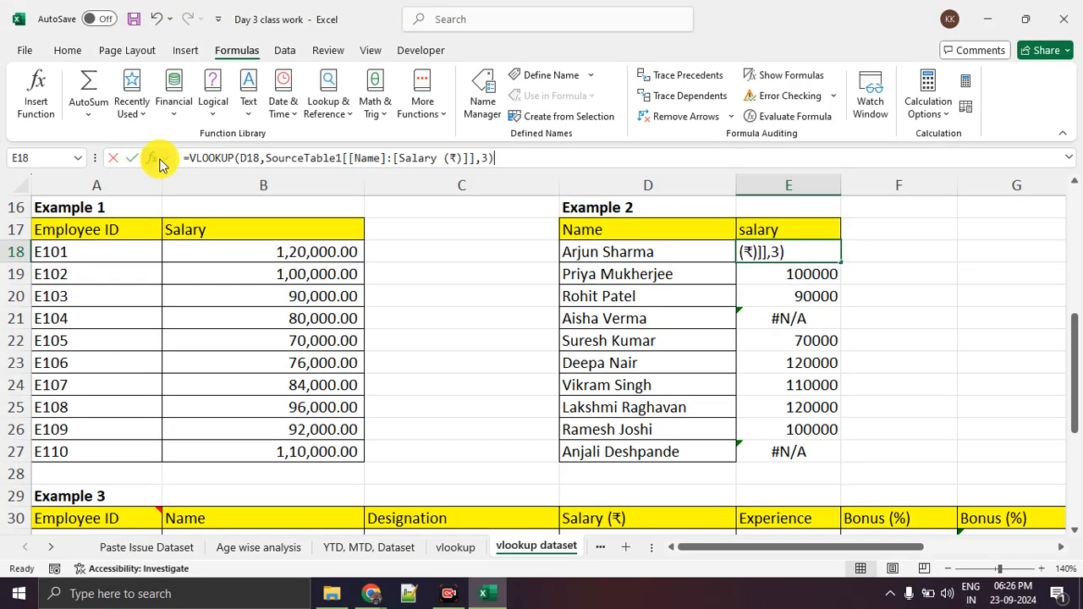
pyautogui.click(157, 159)
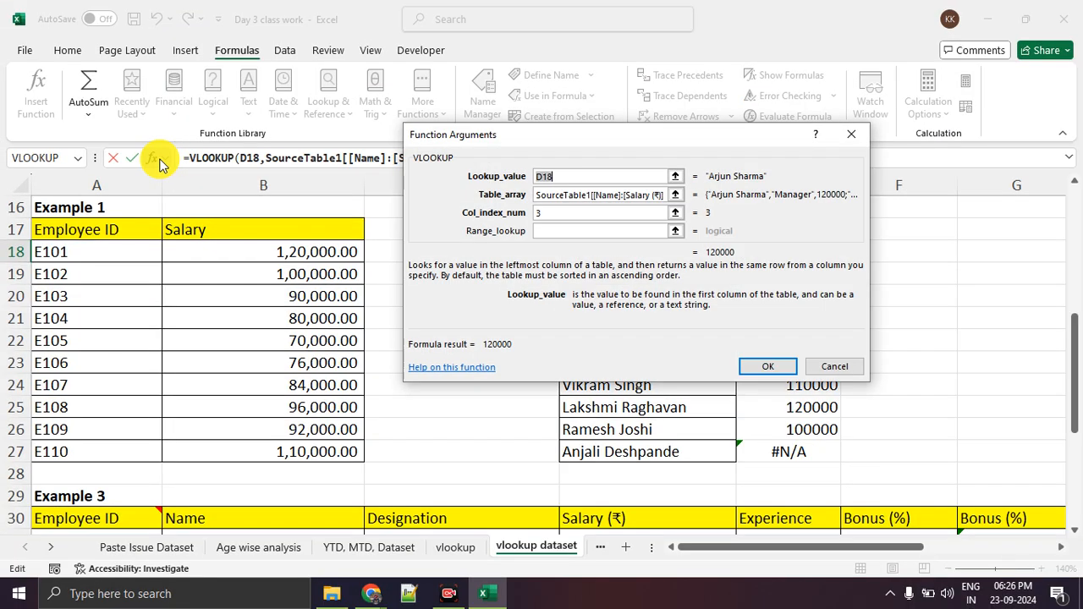
pyautogui.click(844, 145)
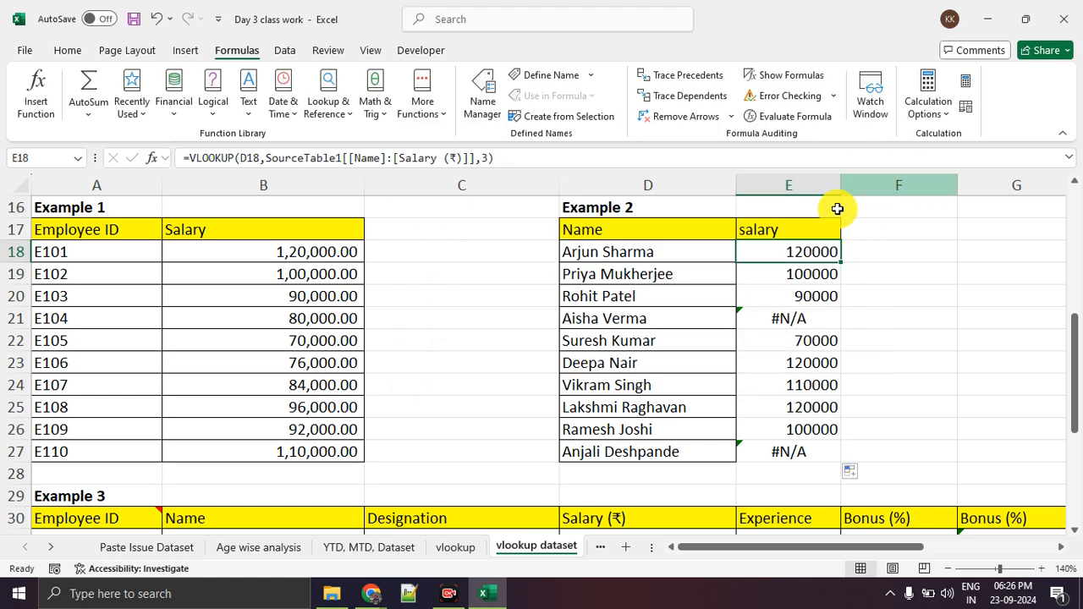
# Reopen the function arguments of E18's VLOOKUP and circle the group of four argument fields.
pyautogui.click(36, 86)
pyautogui.hotkey('ctrl', '1')
pyautogui.click(599, 180)
pyautogui.moveTo(754, 163)
pyautogui.mouseDown()
pyautogui.moveTo(451, 171)
pyautogui.moveTo(868, 298)
pyautogui.mouseUp()
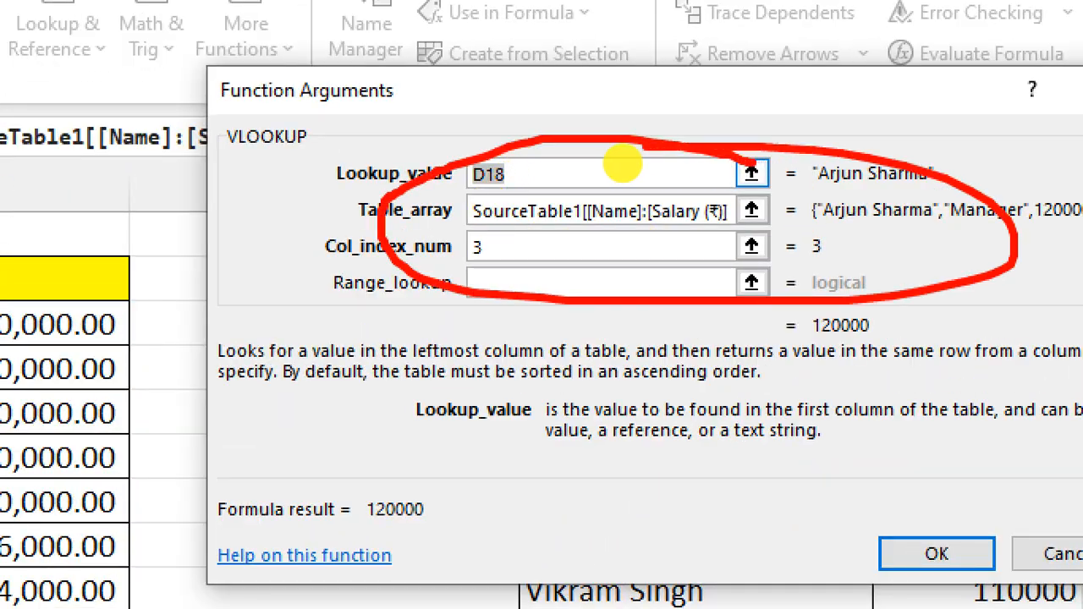
pyautogui.press('Escape')
# Set Range_lookup to False in E18's VLOOKUP, underline the entry for emphasis, and apply the formula.
pyautogui.click(582, 231)
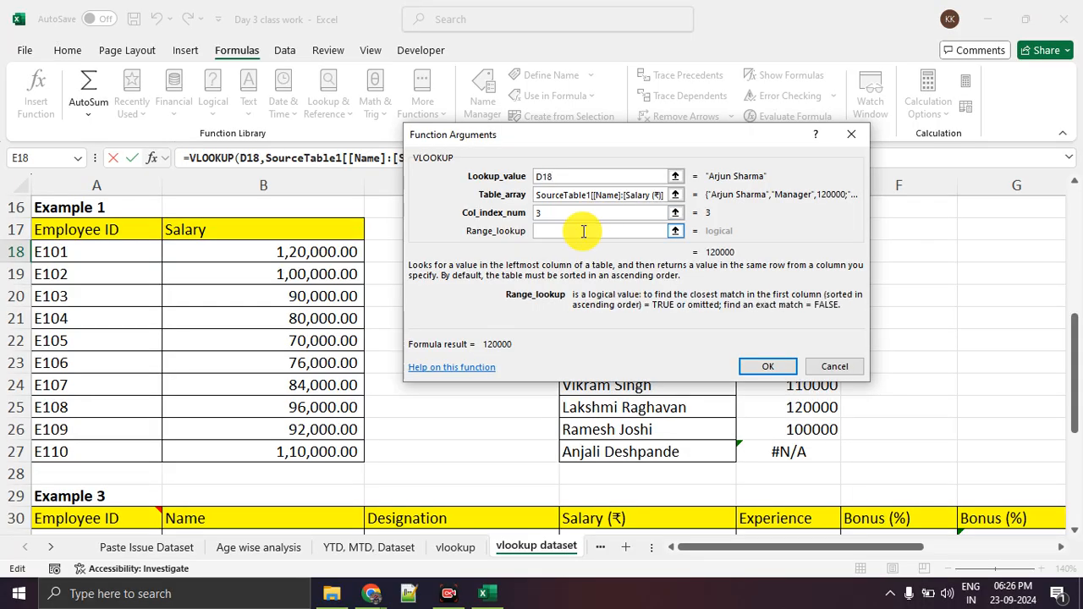
pyautogui.write('False')
pyautogui.hotkey('ctrl', '1')
pyautogui.click(583, 231)
pyautogui.moveTo(472, 246); pyautogui.dragTo(584, 247)
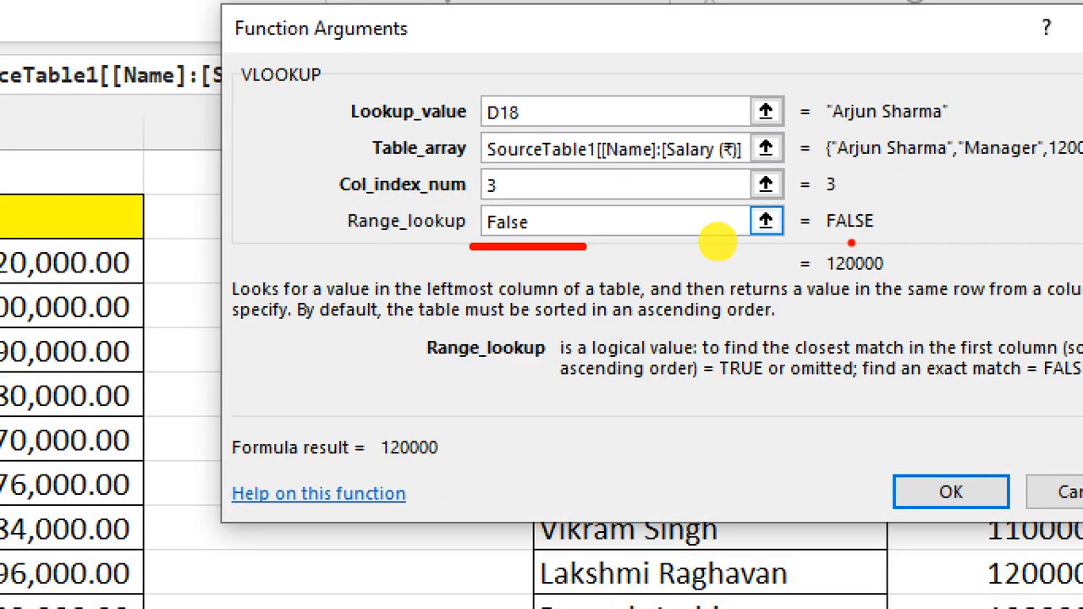
pyautogui.moveTo(790, 246); pyautogui.dragTo(851, 246)
pyautogui.moveTo(937, 254)
pyautogui.mouseDown()
pyautogui.moveTo(791, 248)
pyautogui.moveTo(932, 256)
pyautogui.moveTo(885, 255)
pyautogui.mouseUp()
pyautogui.press('Escape')
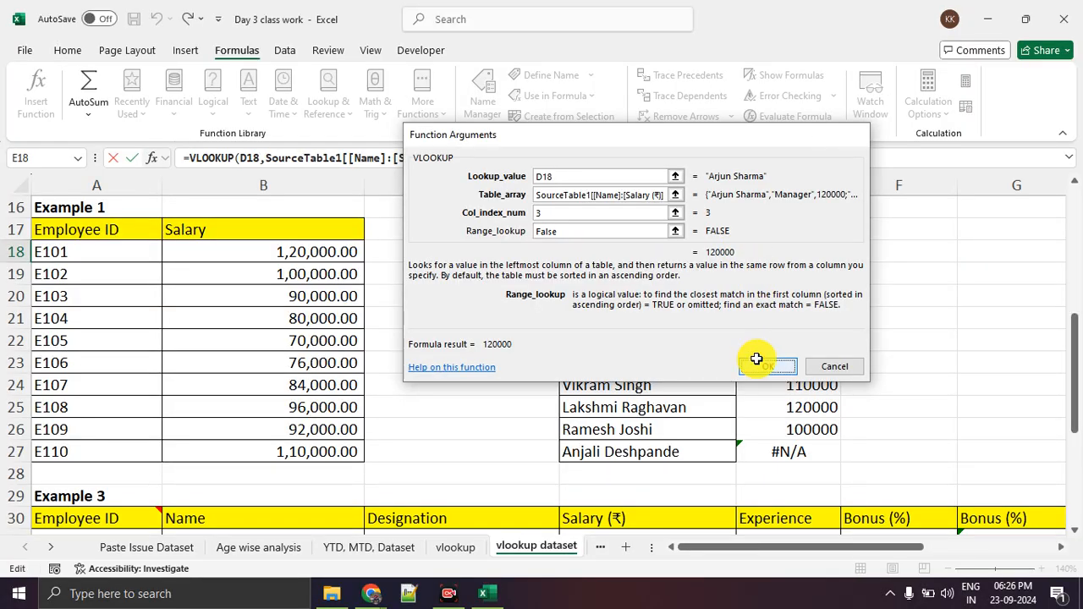
pyautogui.click(760, 362)
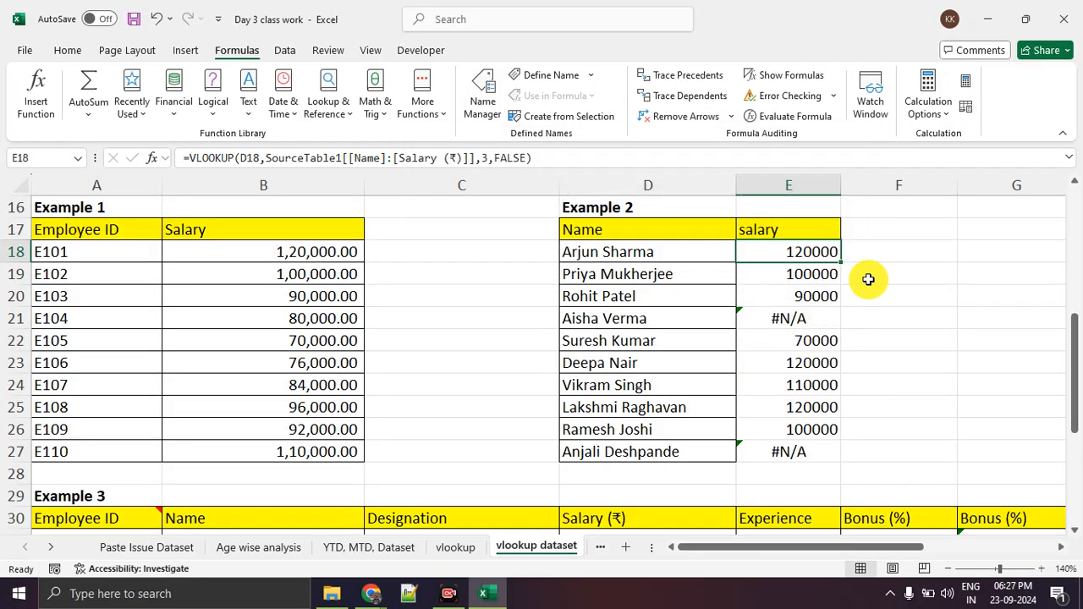
# Circle E18's fill handle and fill its exact-match VLOOKUP down Example 2's salary column to E27.
pyautogui.moveTo(744, 245); pyautogui.dragTo(841, 251)
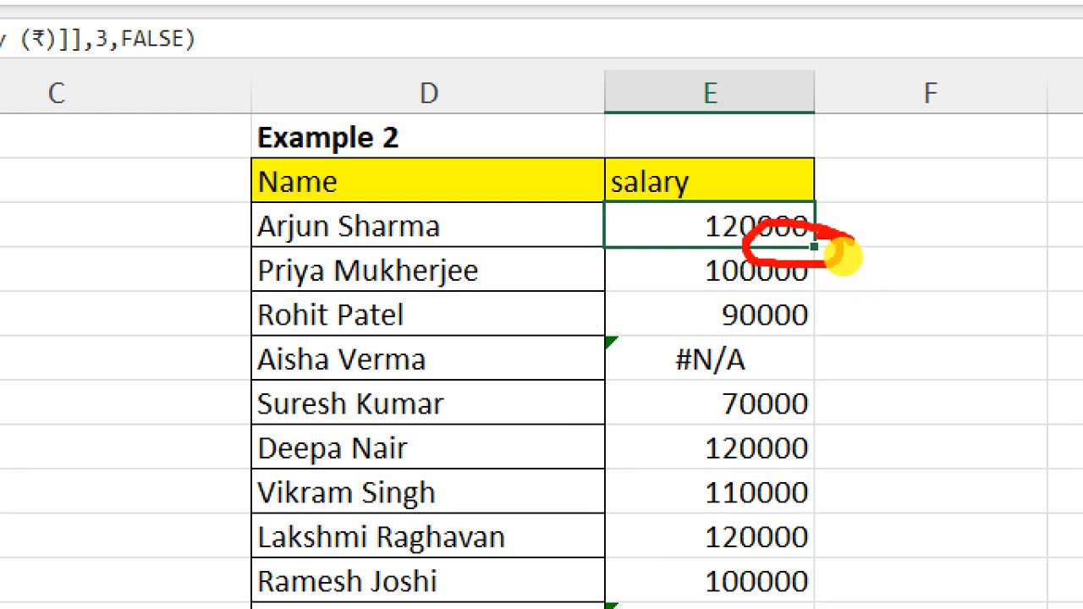
pyautogui.press('Escape')
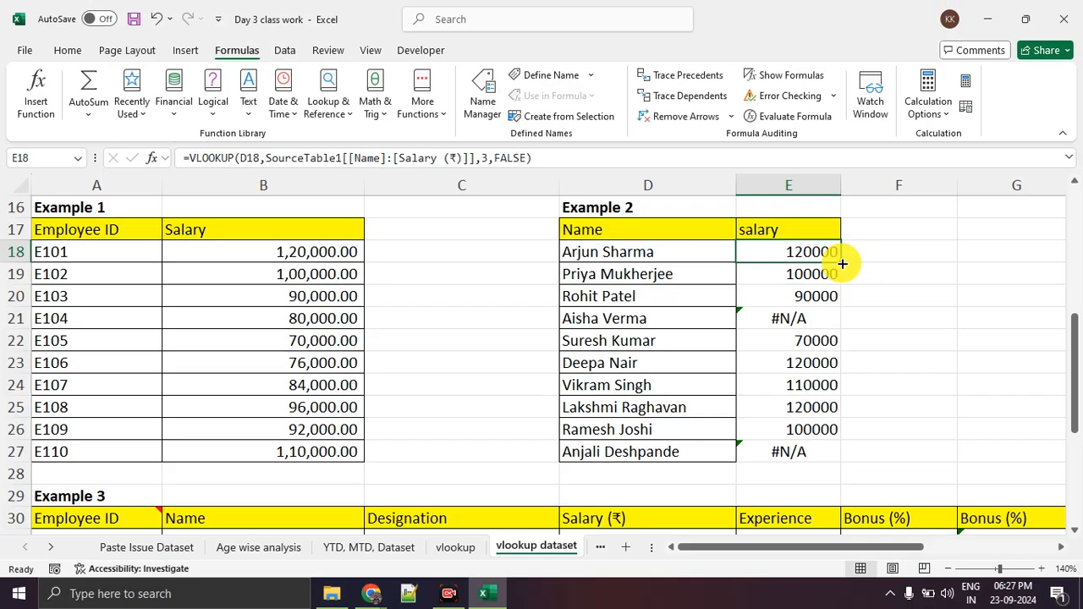
pyautogui.doubleClick(839, 261)
pyautogui.click(983, 315)
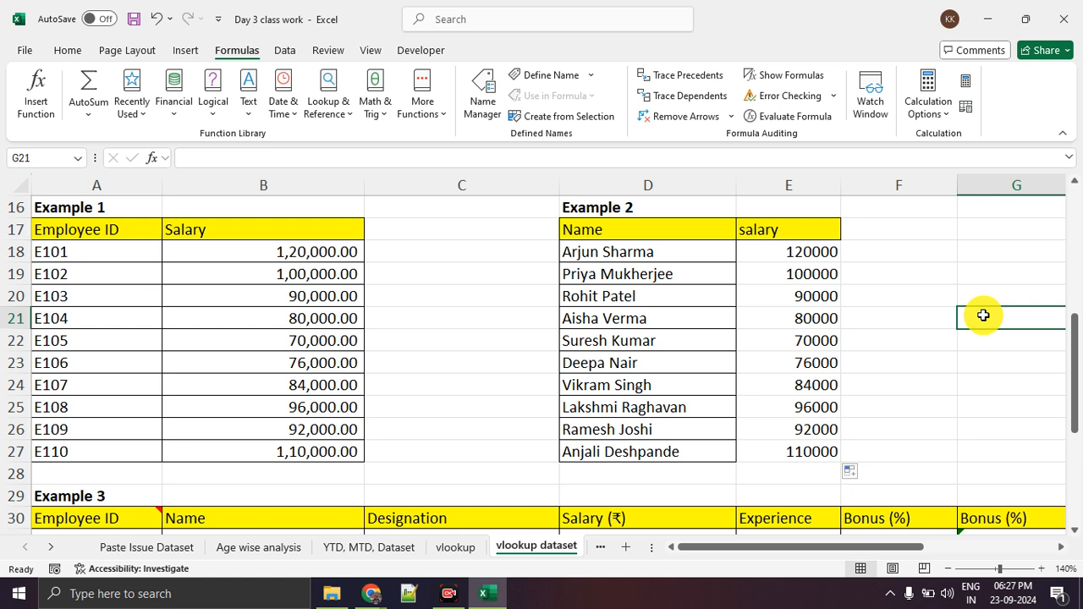
# Undo the fill of the exact-match VLOOKUP in Example 2's salary column.
pyautogui.click(820, 379)
pyautogui.hotkey('ctrl', 'z')
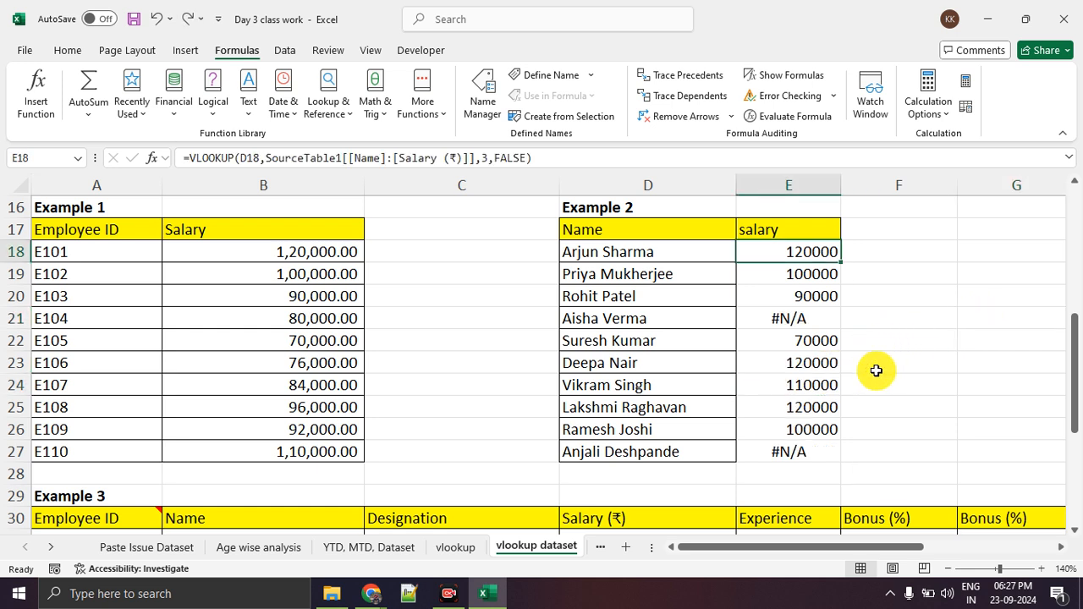
pyautogui.click(903, 372)
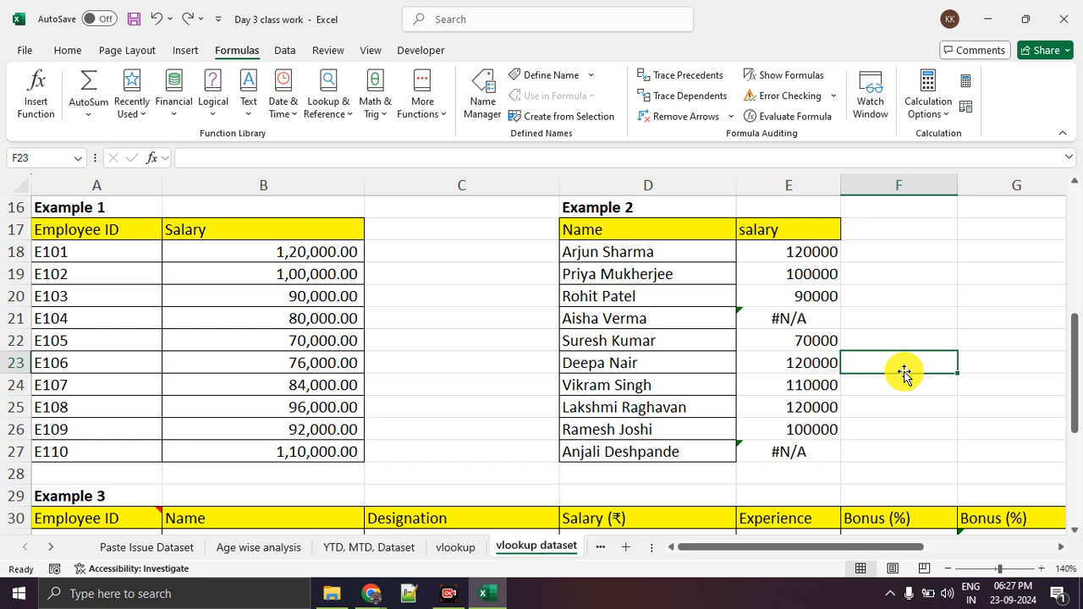
# Examine Example 2's results in rows 23 and 25, and compare E25 with the matching Table 1 record in B10:D10.
pyautogui.moveTo(709, 372); pyautogui.dragTo(815, 375)
pyautogui.click(766, 405)
pyautogui.click(713, 406)
pyautogui.click(798, 407)
pyautogui.scroll(5, 853, 483)
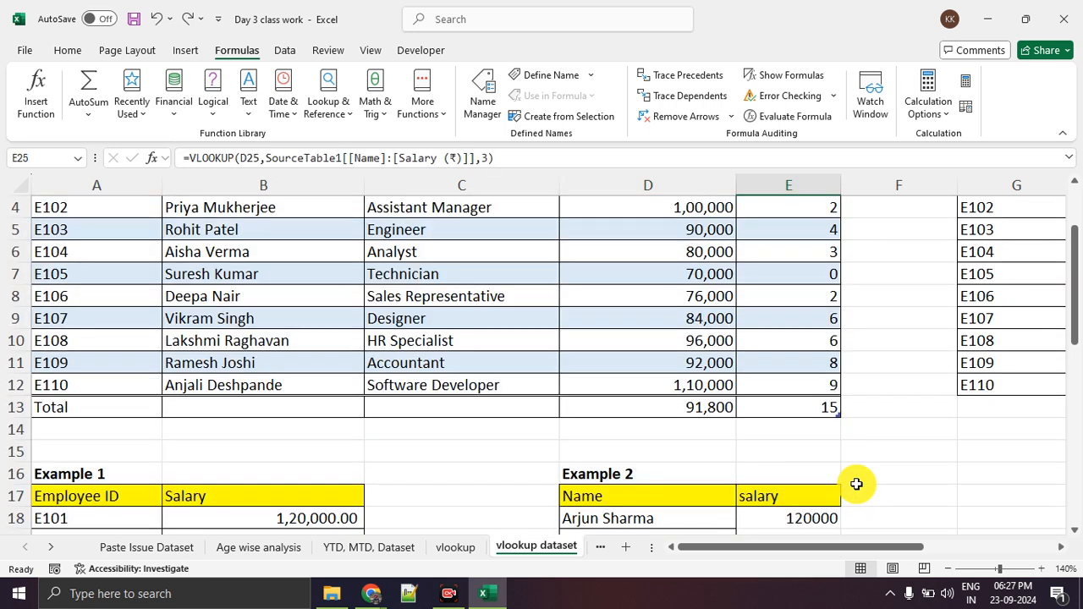
pyautogui.moveTo(278, 408); pyautogui.dragTo(628, 407)
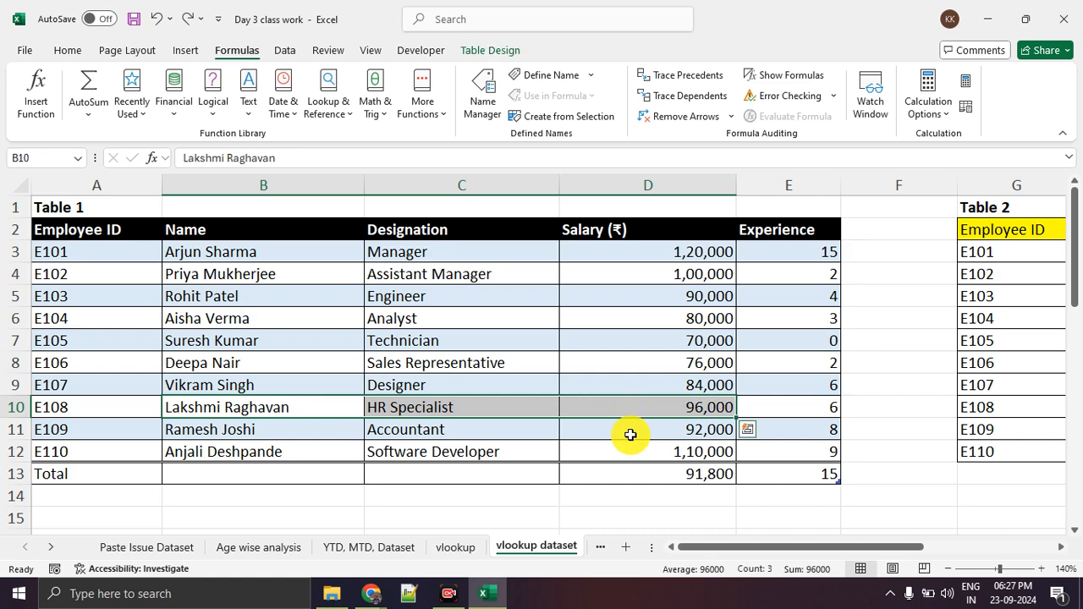
pyautogui.scroll(-5, 629, 433)
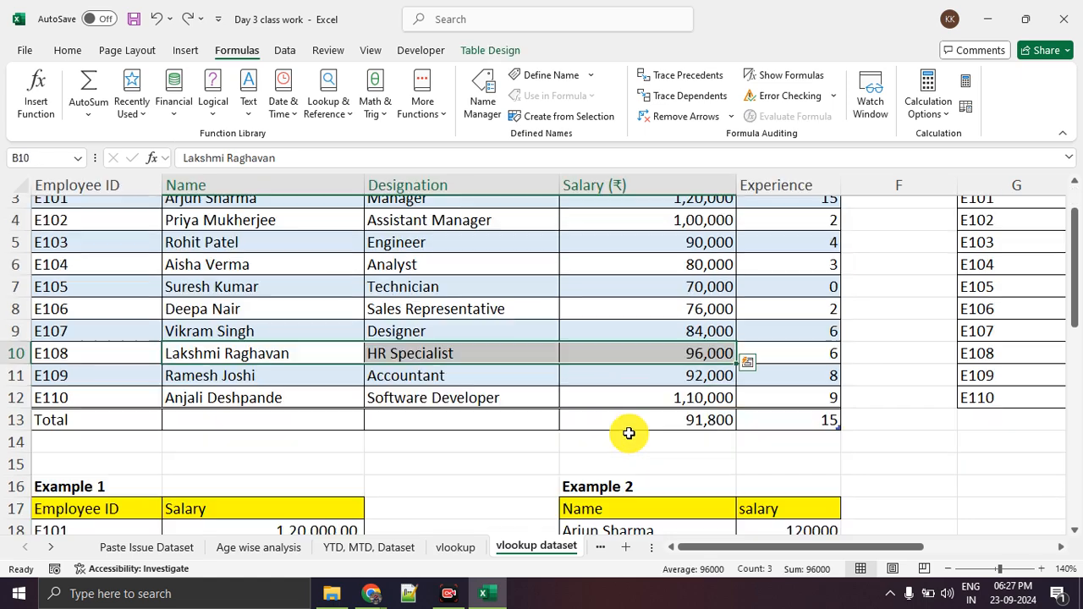
pyautogui.click(855, 413)
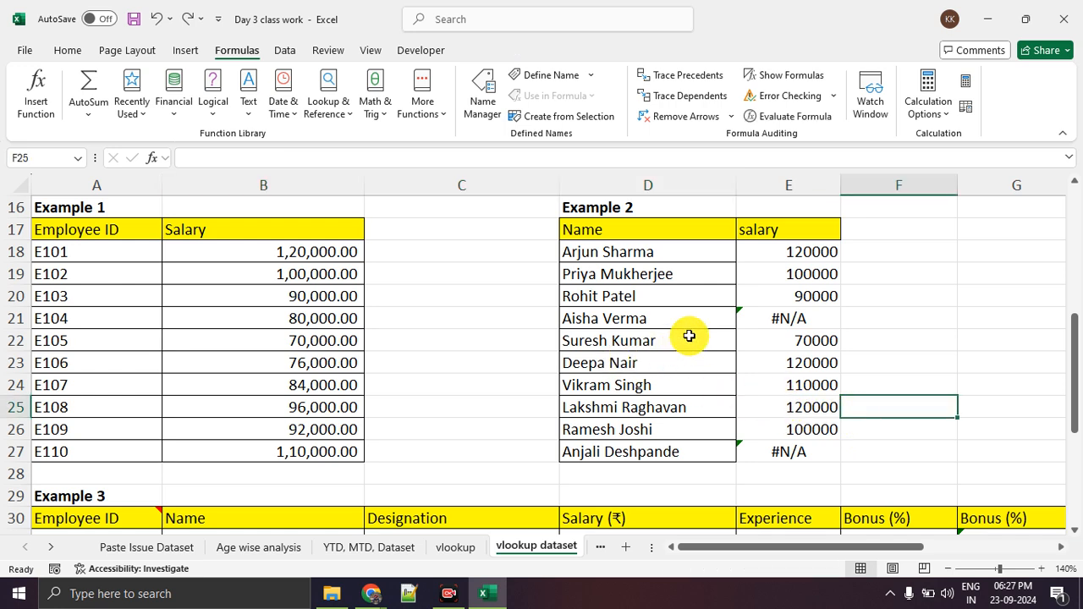
# Go to the vlookup sheet and review the range_lookup argument in A6 alongside the other arguments in A3:A5.
pyautogui.click(459, 548)
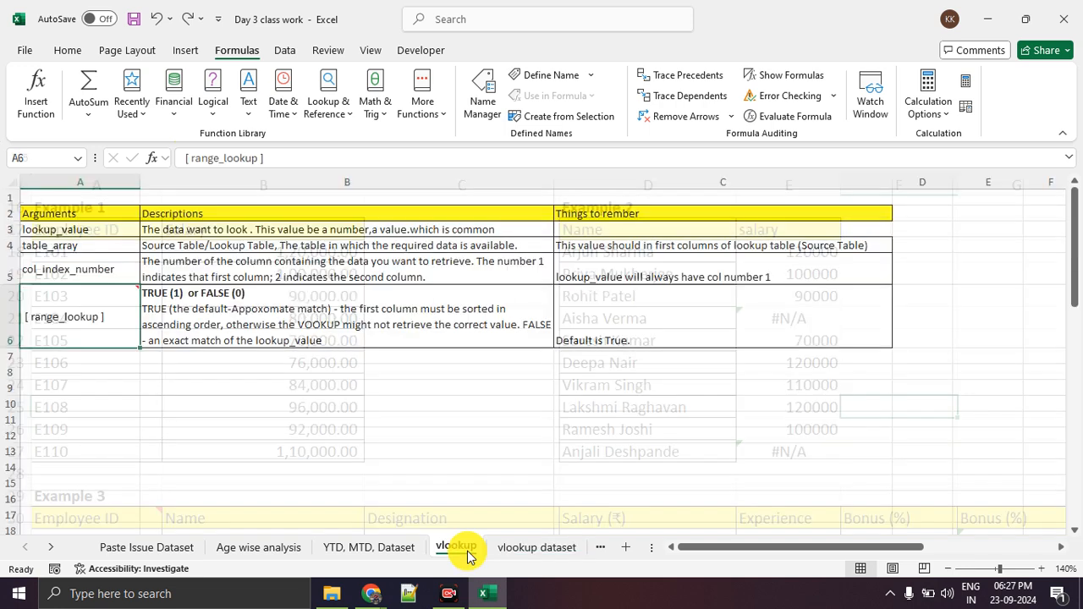
pyautogui.click(105, 373)
pyautogui.click(100, 312)
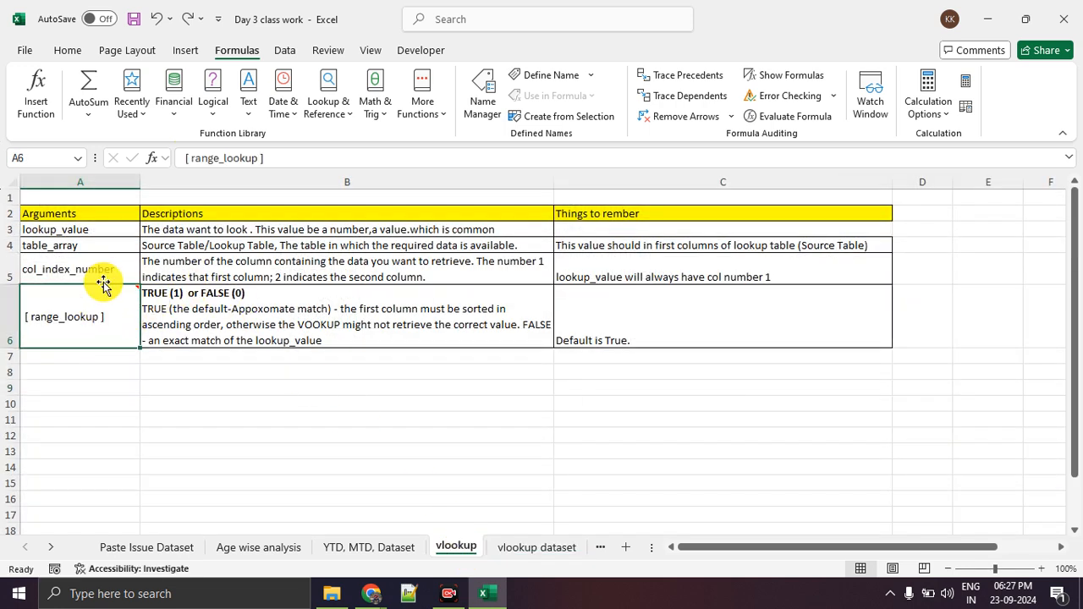
pyautogui.click(123, 374)
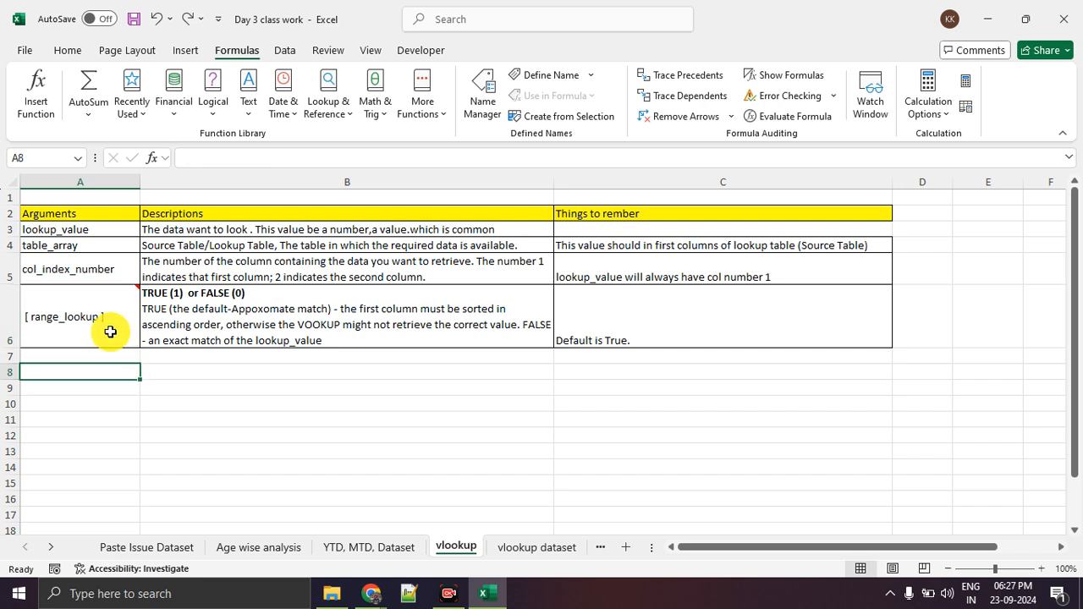
pyautogui.click(110, 331)
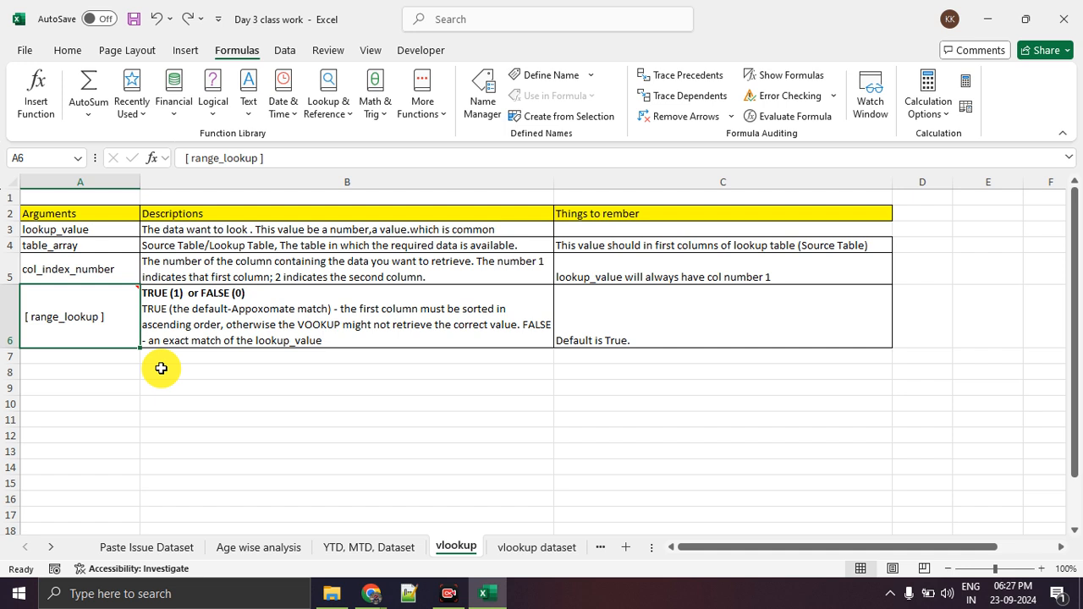
pyautogui.moveTo(117, 222); pyautogui.dragTo(120, 270)
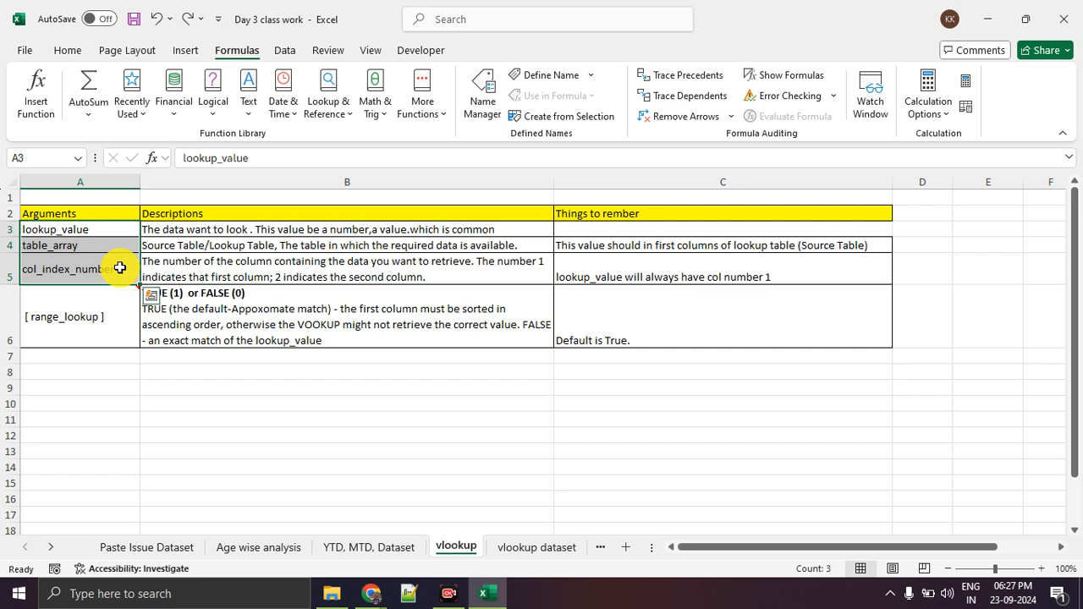
pyautogui.click(119, 317)
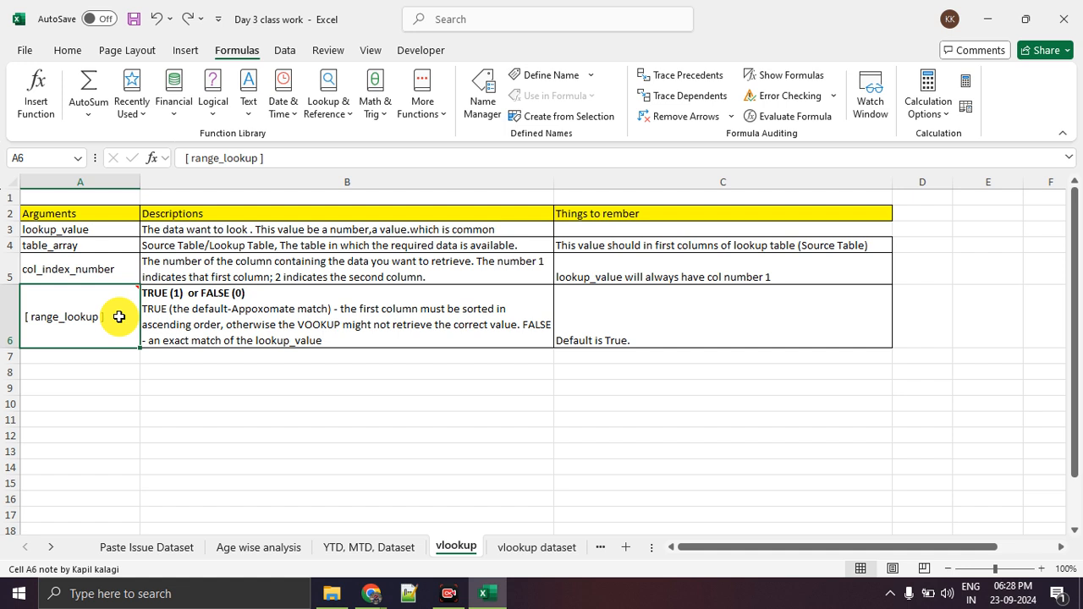
# Return to the vlookup dataset sheet and compare Example 2's names in D20:D23 with Example 1's employee IDs.
pyautogui.click(548, 550)
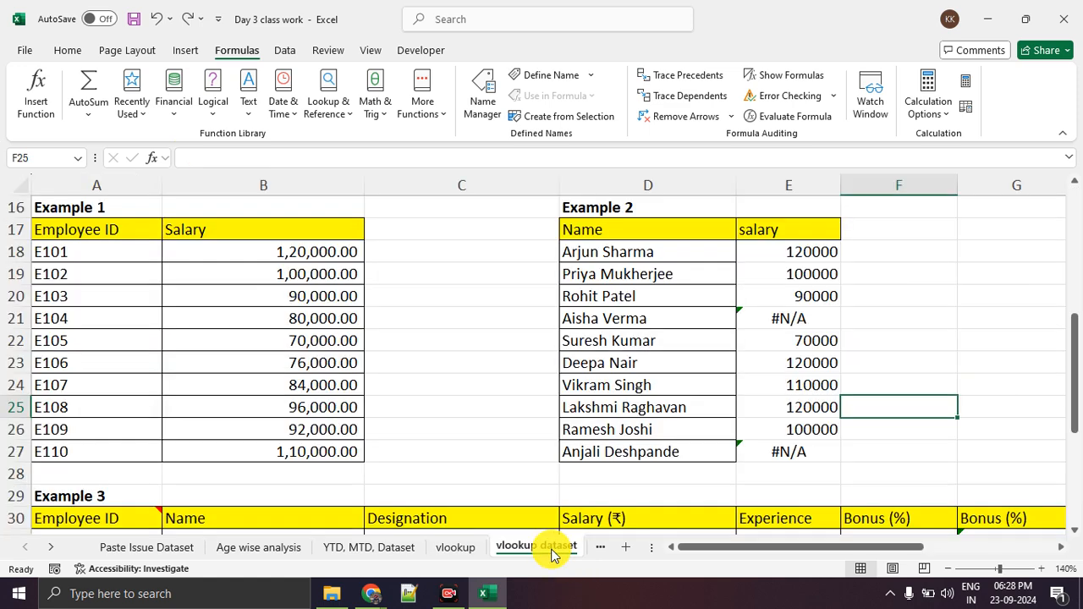
pyautogui.click(613, 363)
pyautogui.click(617, 315)
pyautogui.click(620, 295)
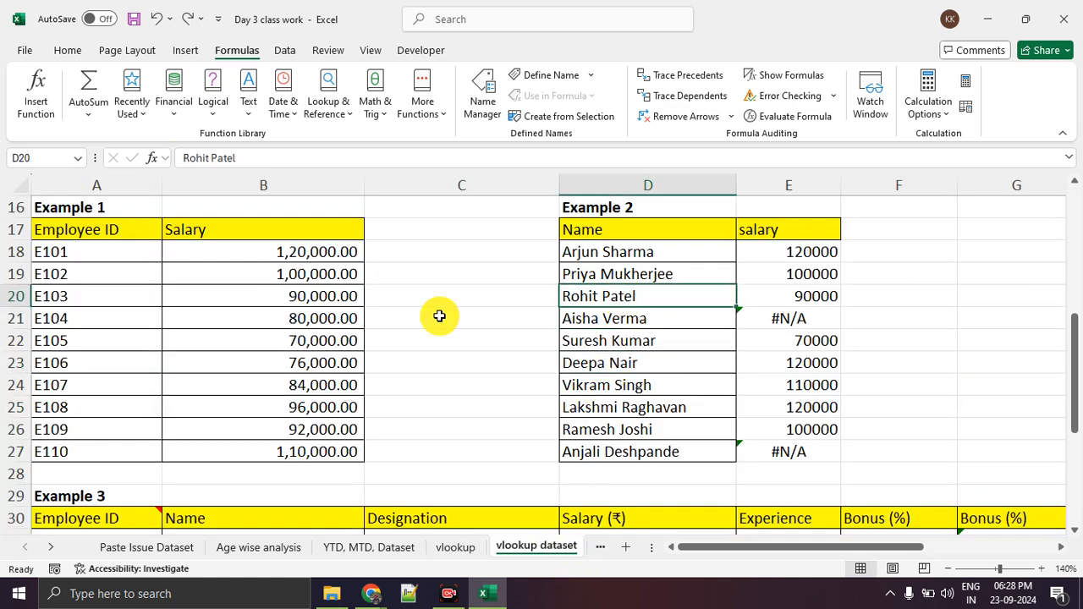
pyautogui.click(119, 335)
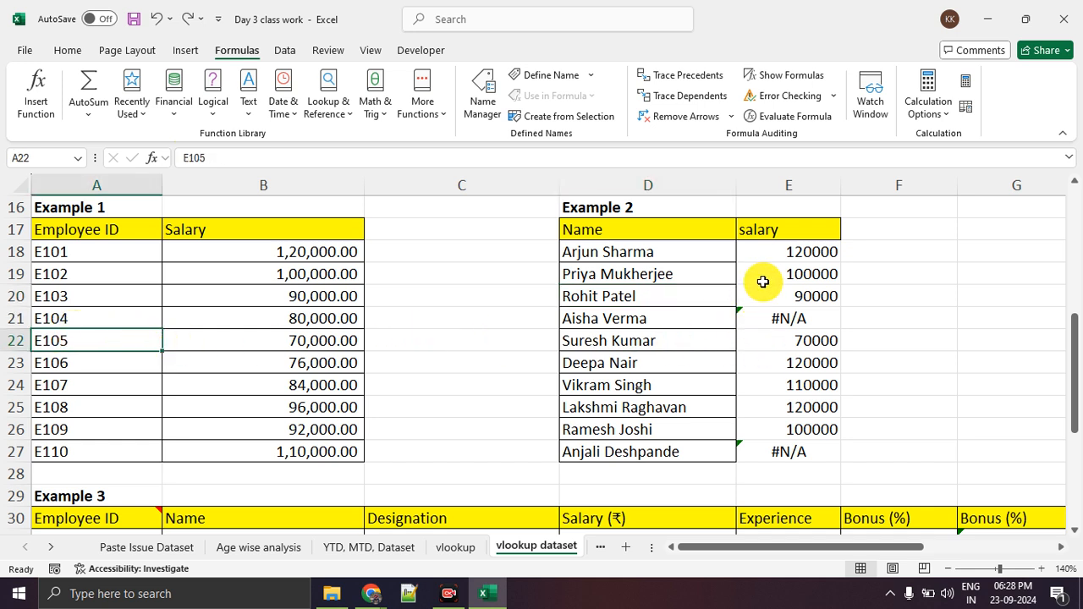
# Edit the VLOOKUP arguments in E18, setting Range_lookup to 0 for an exact match.
pyautogui.click(768, 252)
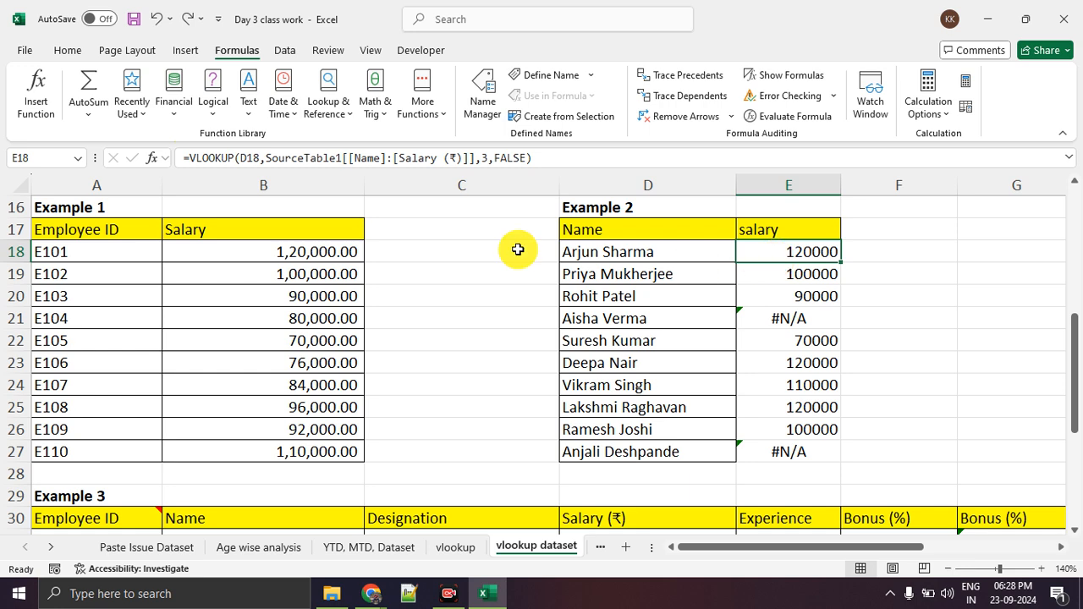
pyautogui.click(42, 102)
pyautogui.click(605, 233)
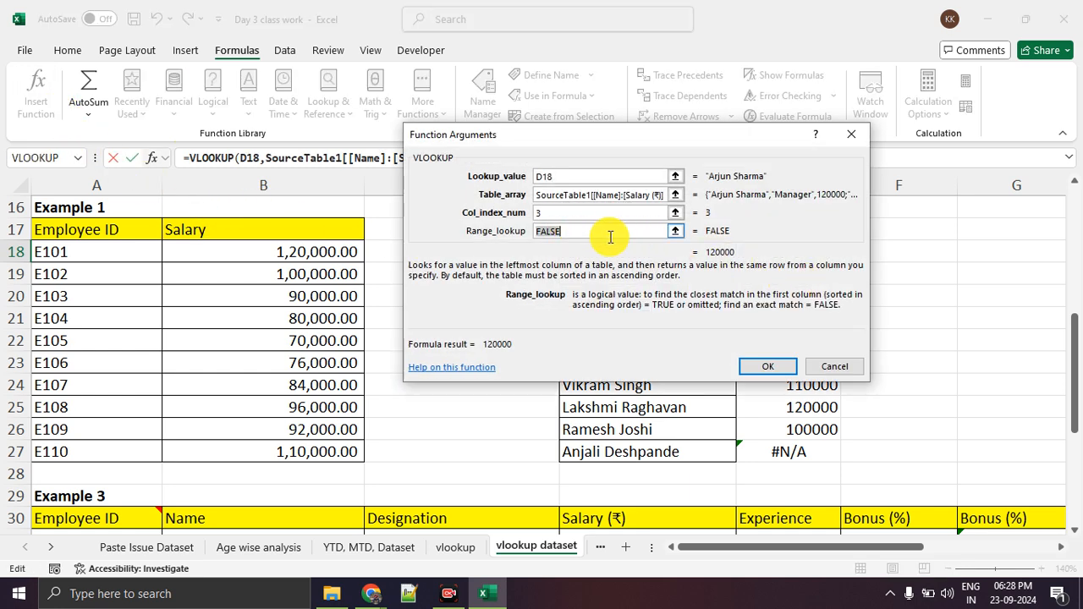
pyautogui.write('0')
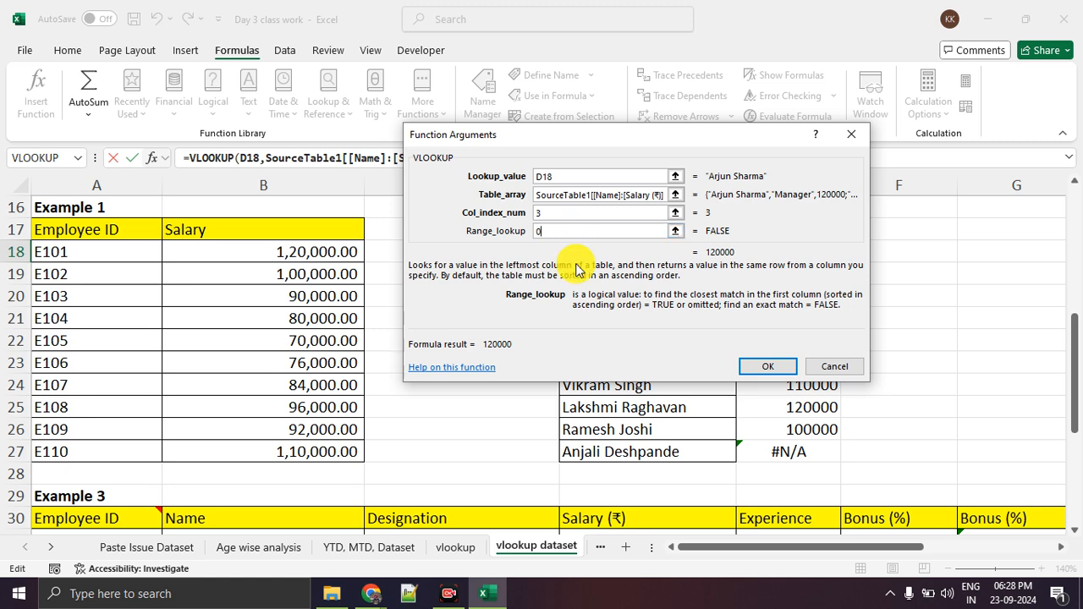
pyautogui.click(761, 364)
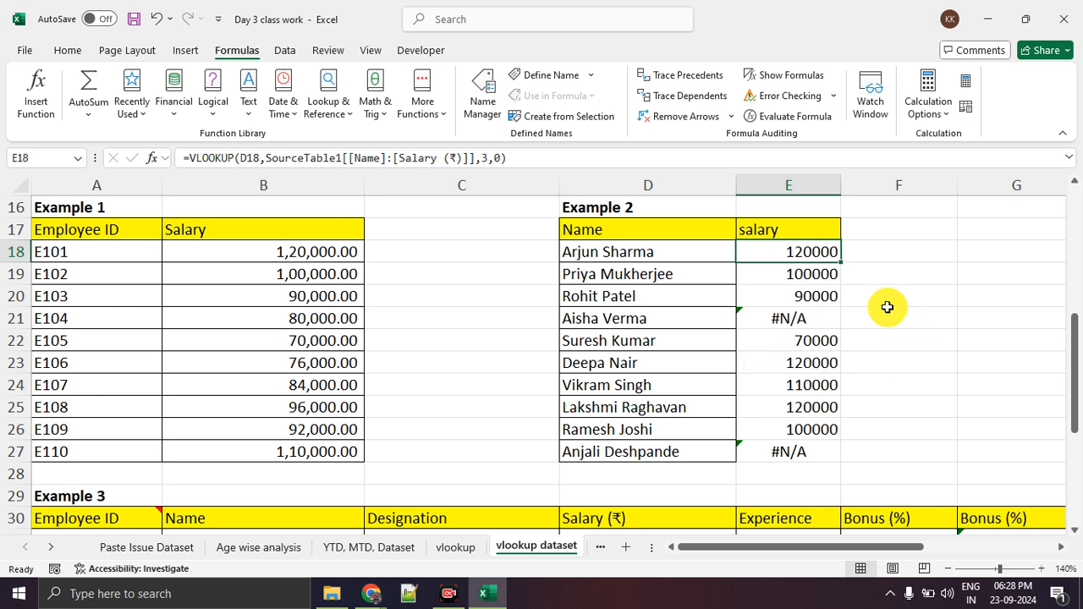
# Fill E18's VLOOKUP down Example 2's salary column to E27 and review the filled salaries.
pyautogui.doubleClick(845, 263)
pyautogui.click(956, 362)
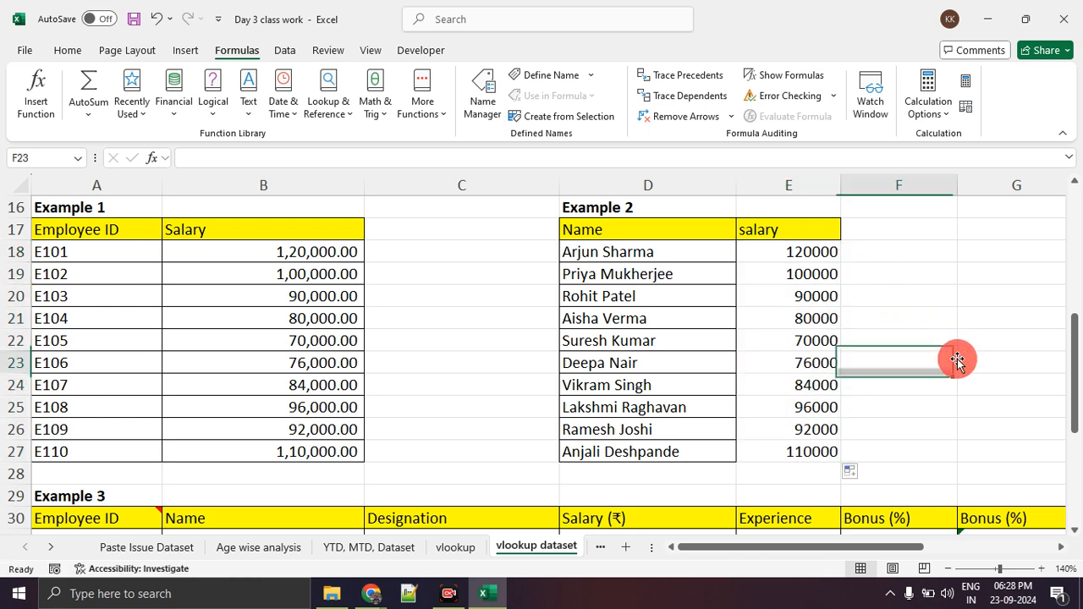
pyautogui.moveTo(810, 255); pyautogui.dragTo(812, 420)
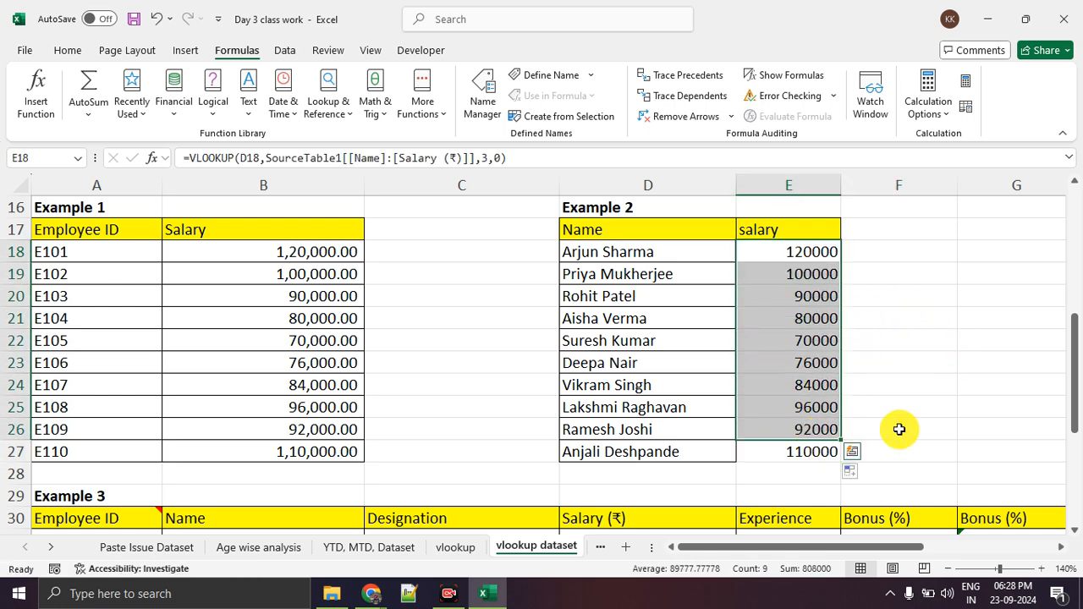
pyautogui.click(970, 428)
# Compare Example 2's name and salary in D25:E25 with the matching Table 1 record in B10:D10.
pyautogui.moveTo(723, 415); pyautogui.dragTo(804, 409)
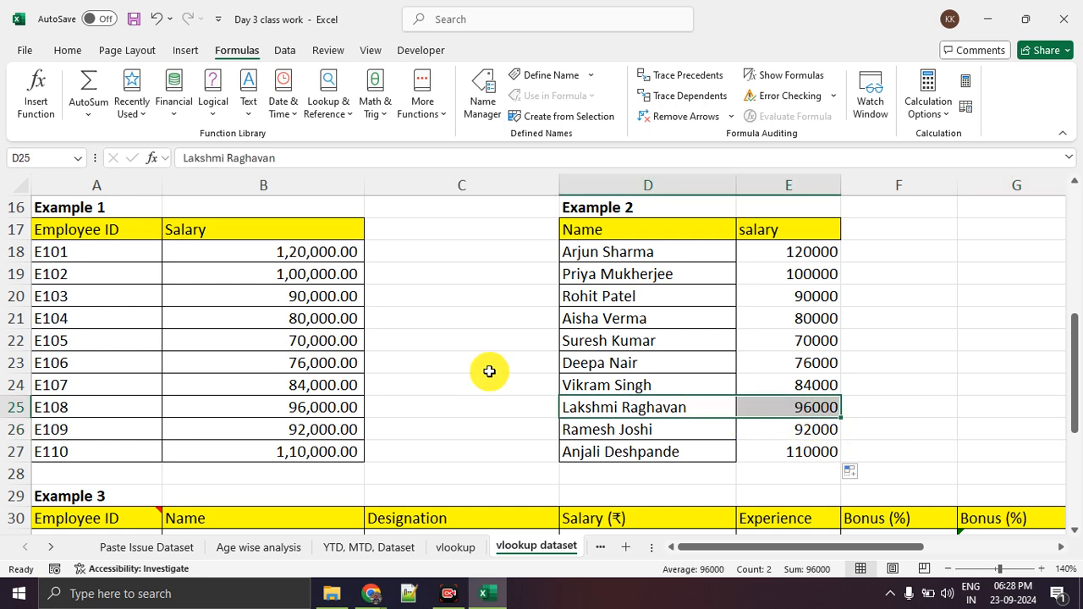
pyautogui.scroll(4, 488, 369)
pyautogui.moveTo(309, 340); pyautogui.dragTo(642, 341)
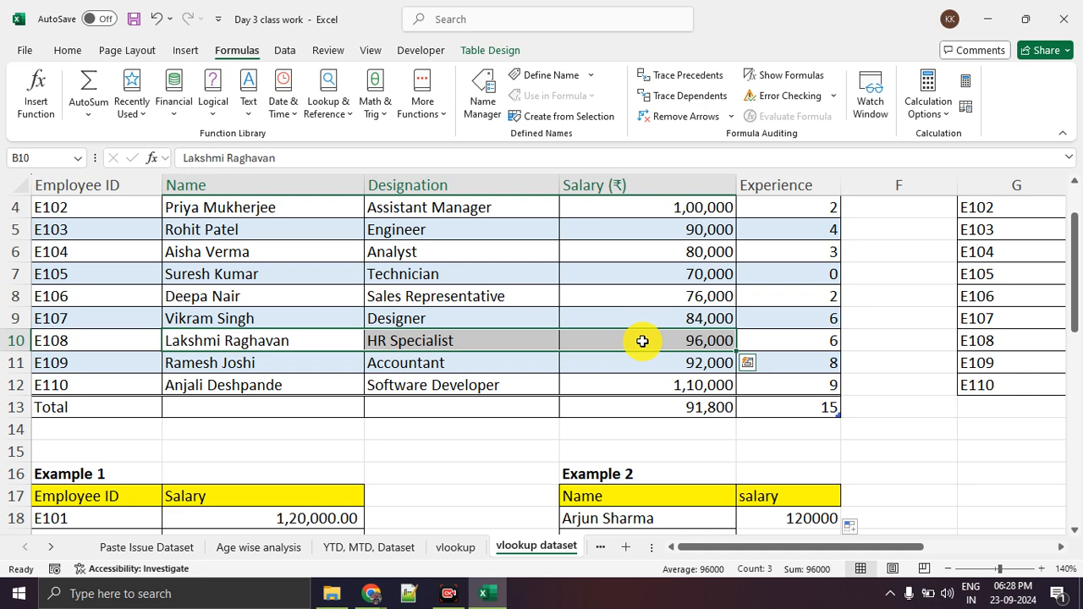
# Review Example 3's empty Designation, Salary, Experience and Bonus columns from C through F.
pyautogui.scroll(-4, 642, 341)
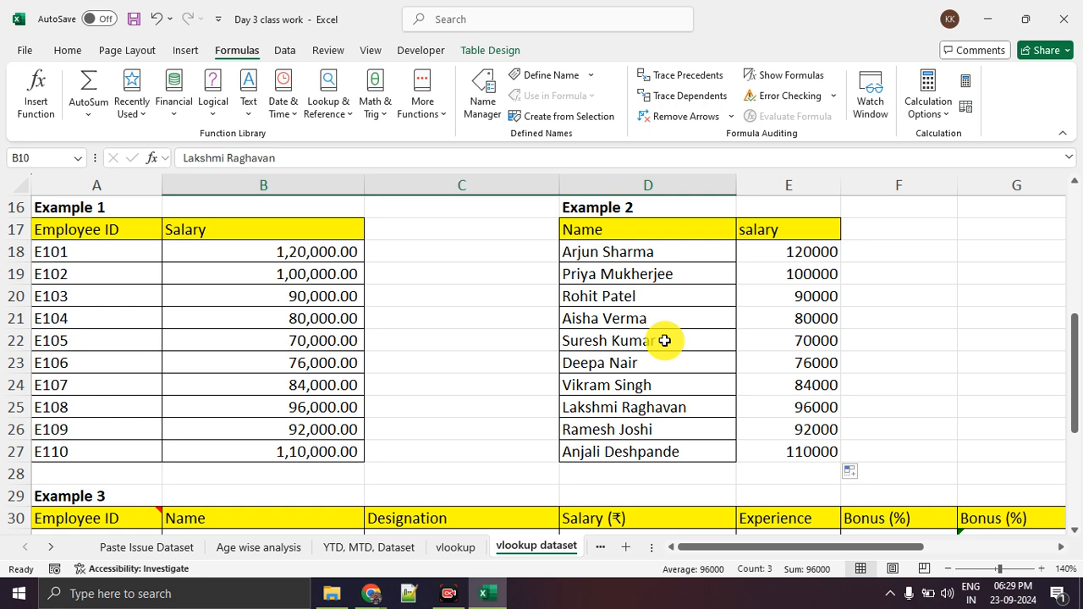
pyautogui.scroll(-3, 454, 258)
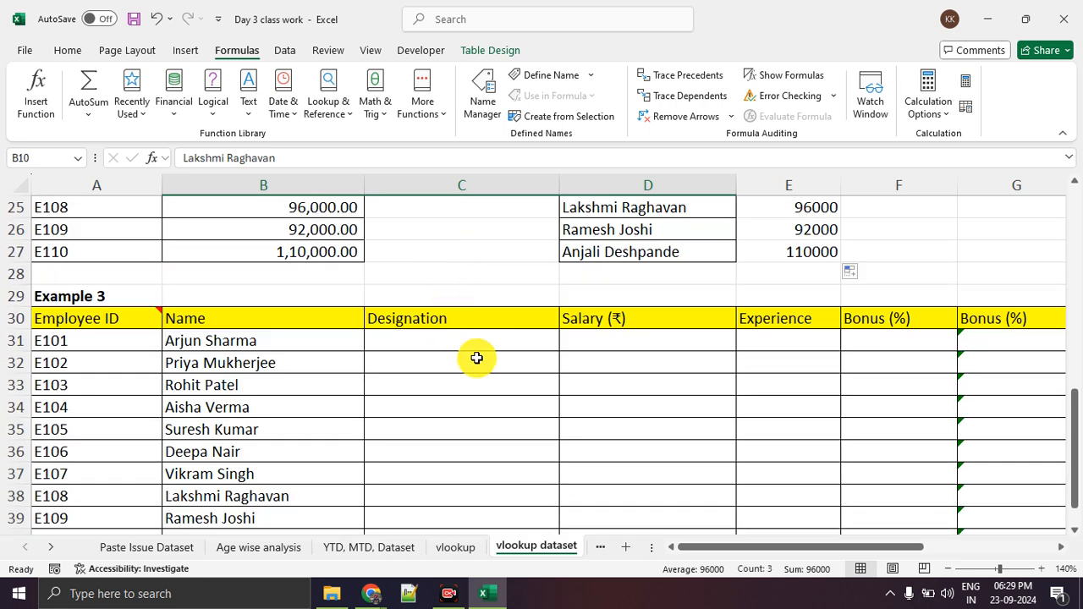
pyautogui.moveTo(486, 346); pyautogui.dragTo(478, 474)
pyautogui.moveTo(634, 342); pyautogui.dragTo(641, 466)
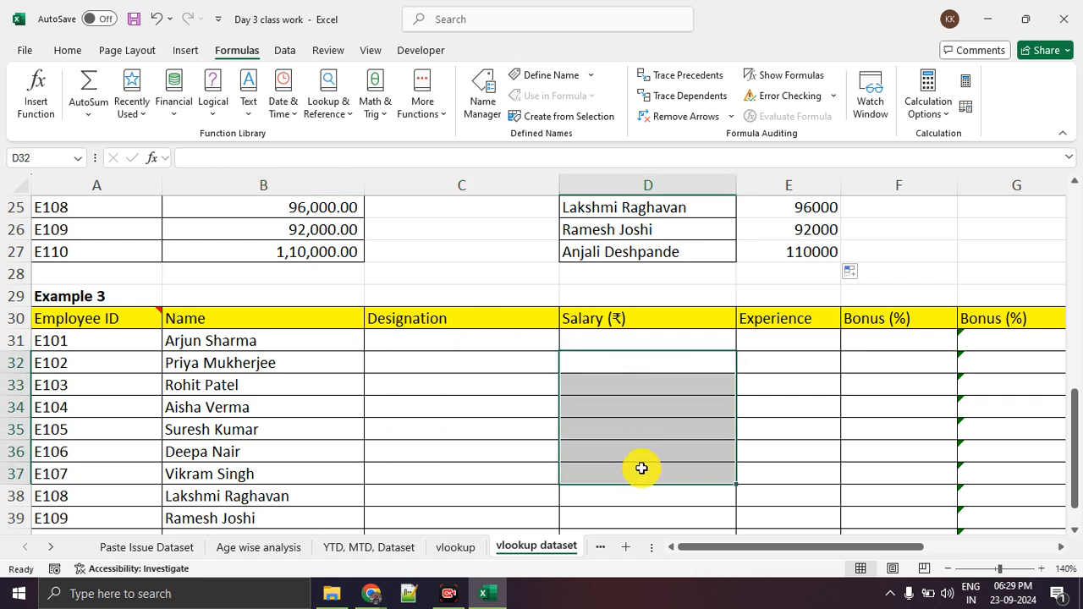
pyautogui.moveTo(778, 355); pyautogui.dragTo(774, 463)
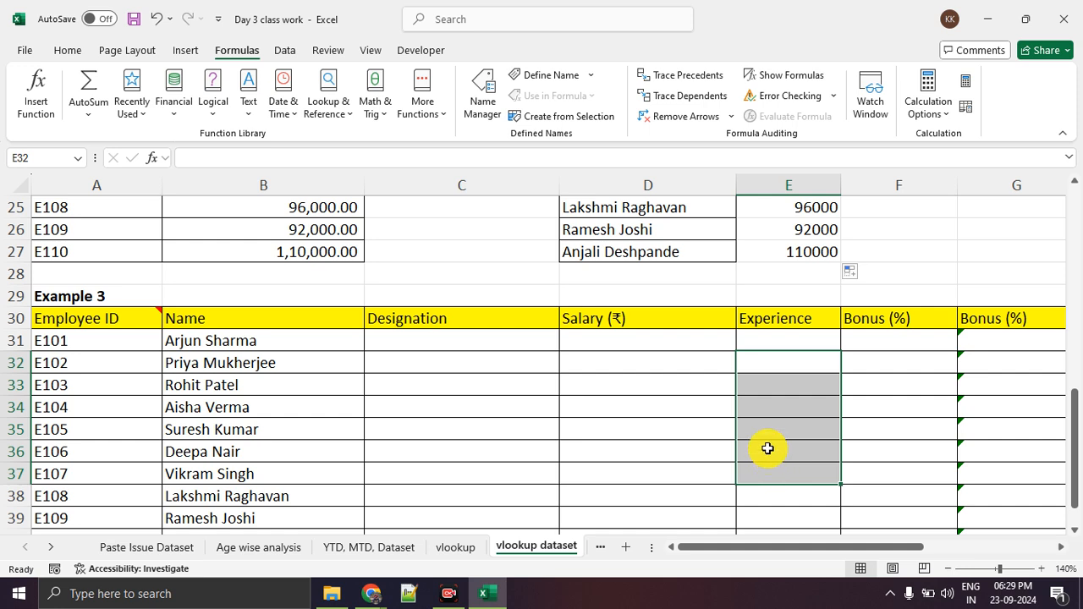
pyautogui.moveTo(871, 356); pyautogui.dragTo(868, 468)
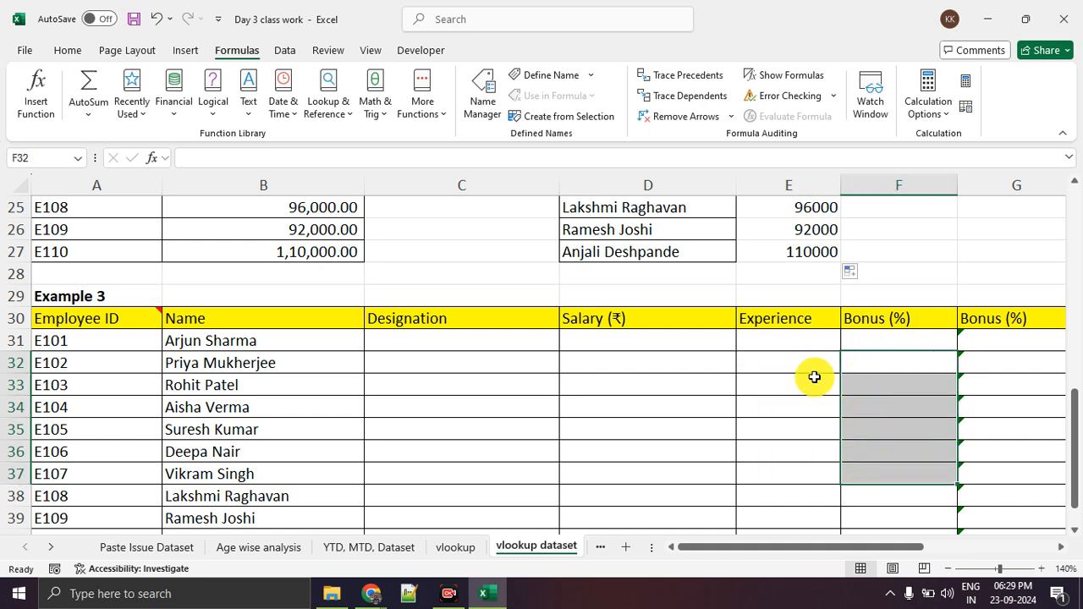
# Examine the employee IDs and bonus percentages in Table 2, columns G and H.
pyautogui.scroll(8, 814, 375)
pyautogui.moveTo(841, 546); pyautogui.dragTo(926, 547)
pyautogui.moveTo(745, 268); pyautogui.dragTo(727, 440)
pyautogui.moveTo(835, 277); pyautogui.dragTo(833, 400)
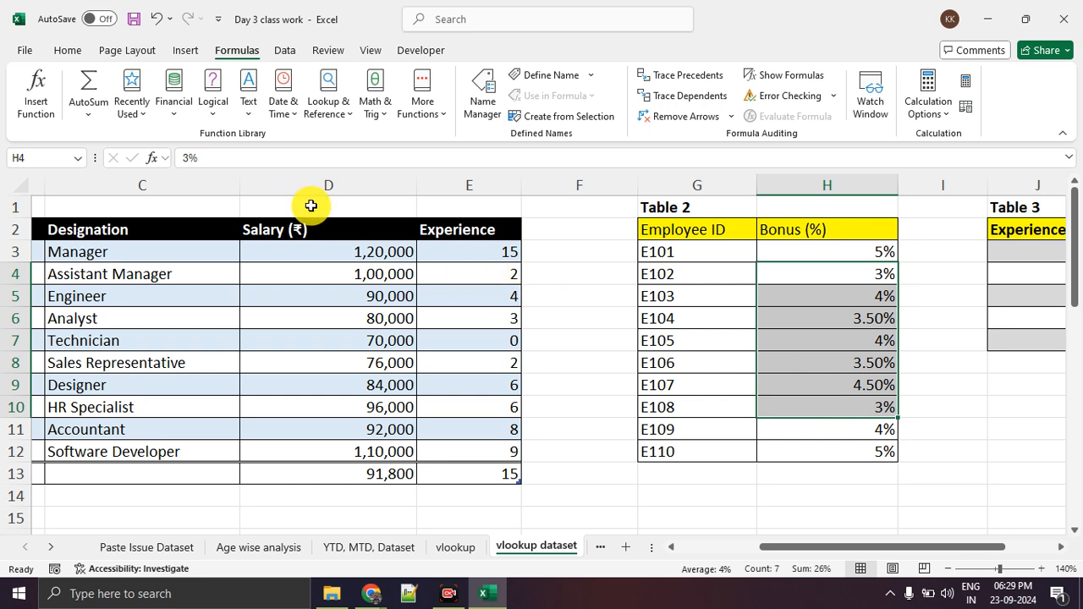
# Clear the VLOOKUP results from Example 3's Name column, cells B31:B40.
pyautogui.scroll(-8, 708, 280)
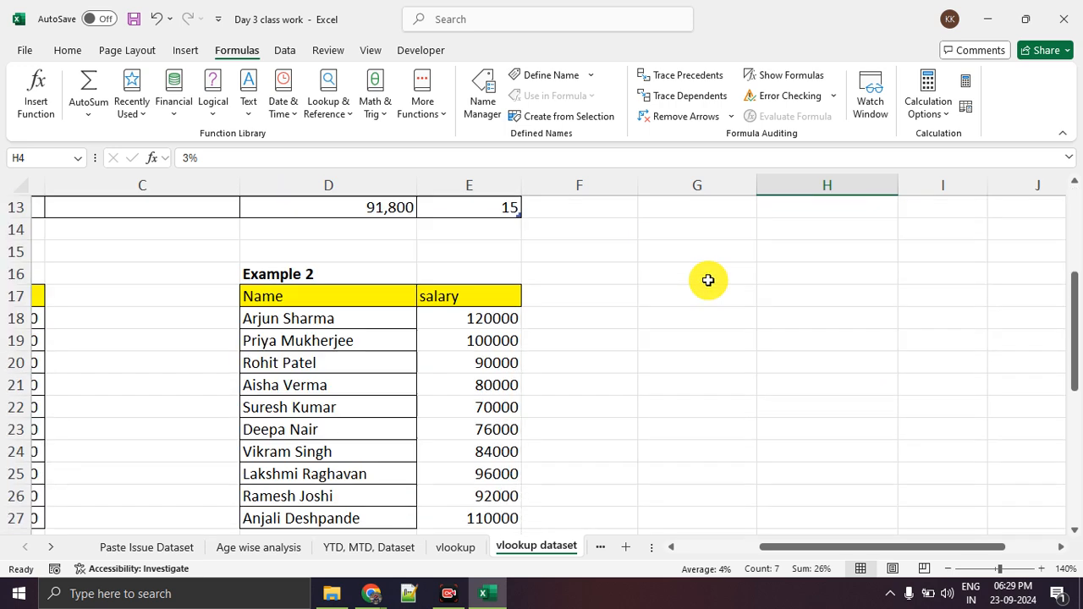
pyautogui.moveTo(846, 542); pyautogui.dragTo(626, 542)
pyautogui.click(157, 343)
pyautogui.scroll(-2, 370, 268)
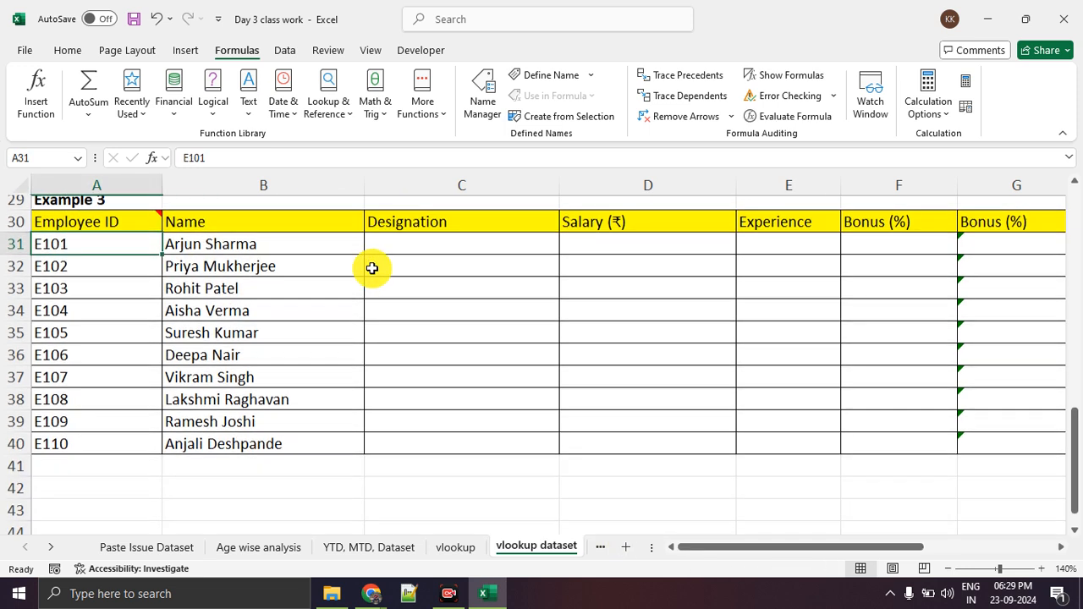
pyautogui.scroll(1, 363, 258)
pyautogui.moveTo(302, 271); pyautogui.dragTo(273, 476)
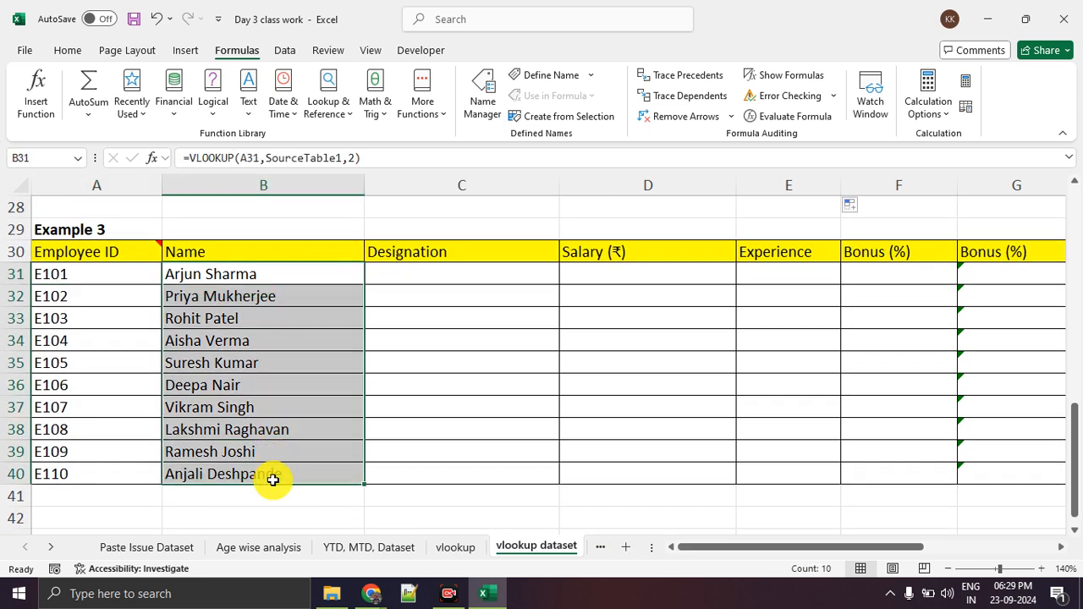
pyautogui.press('Delete')
pyautogui.click(456, 442)
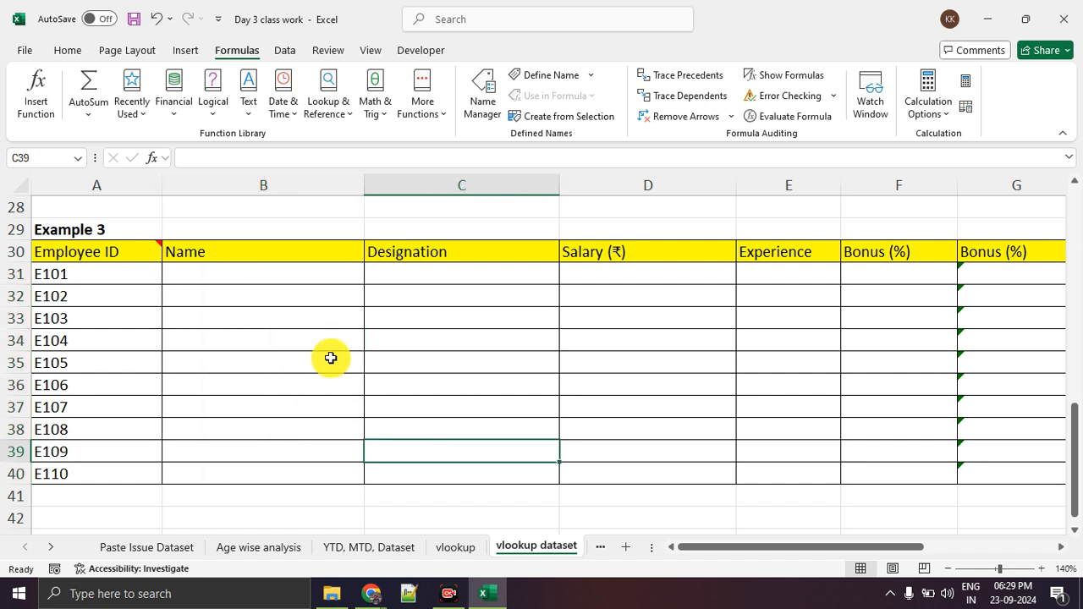
# Highlight Example 3's blank range B31:F40 and view the additional Bonus (%) columns G to I beside it.
pyautogui.moveTo(317, 273); pyautogui.dragTo(934, 479)
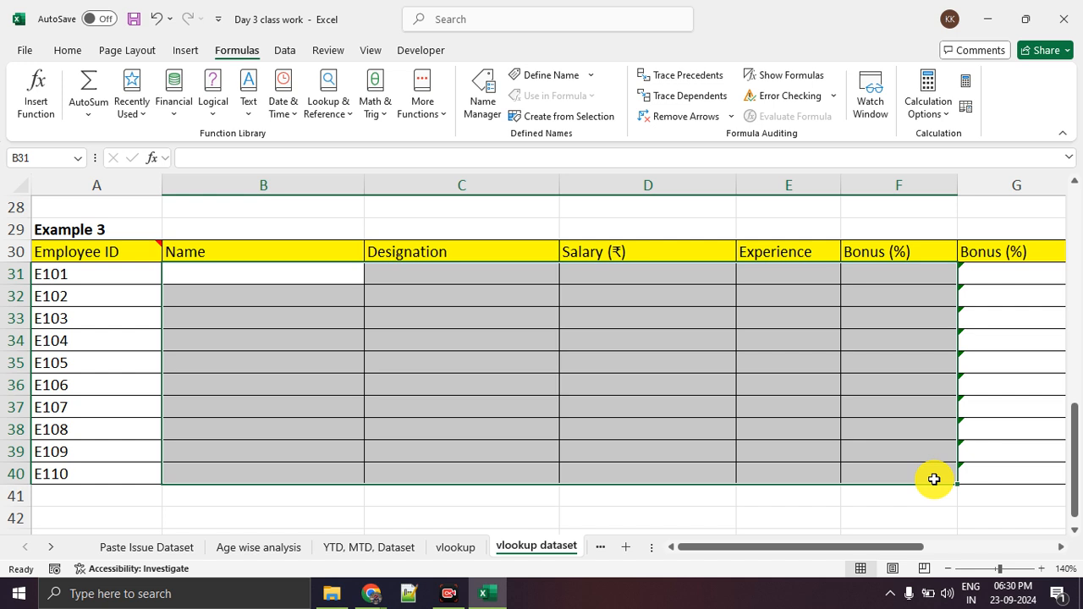
pyautogui.moveTo(919, 547); pyautogui.dragTo(966, 551)
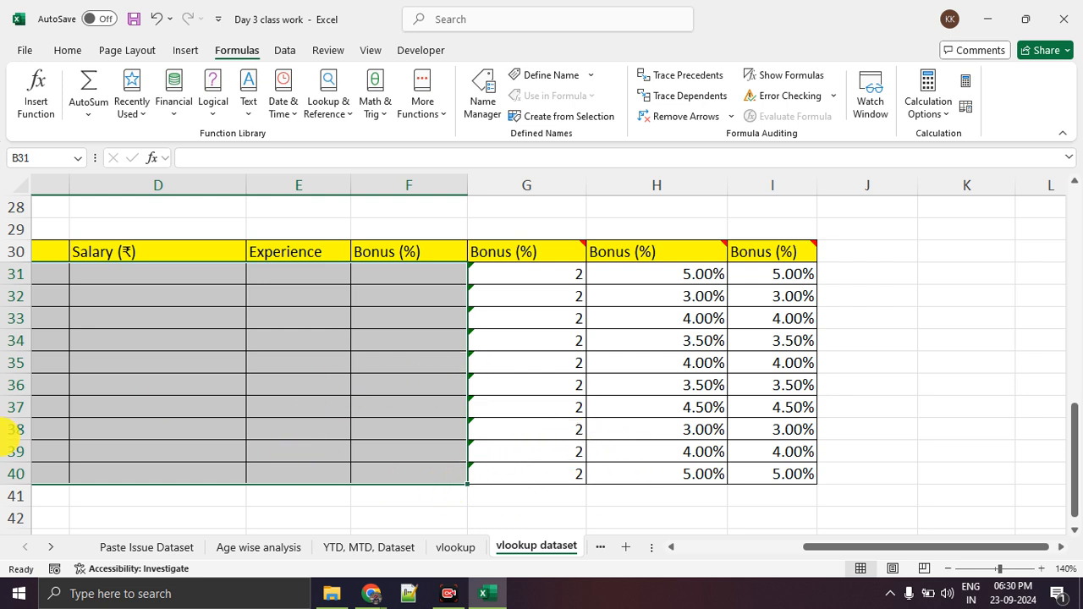
pyautogui.click(249, 406)
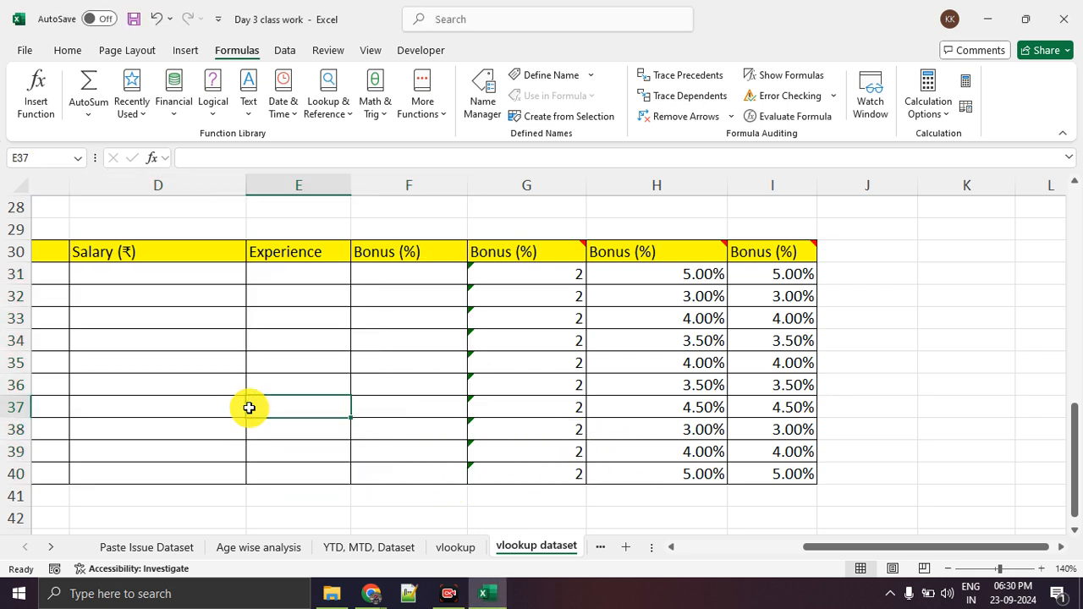
pyautogui.moveTo(184, 378); pyautogui.dragTo(264, 386)
pyautogui.moveTo(347, 382); pyautogui.dragTo(436, 383)
pyautogui.moveTo(469, 383); pyautogui.dragTo(538, 382)
pyautogui.moveTo(584, 382); pyautogui.dragTo(796, 383)
pyautogui.moveTo(862, 382); pyautogui.dragTo(1017, 383)
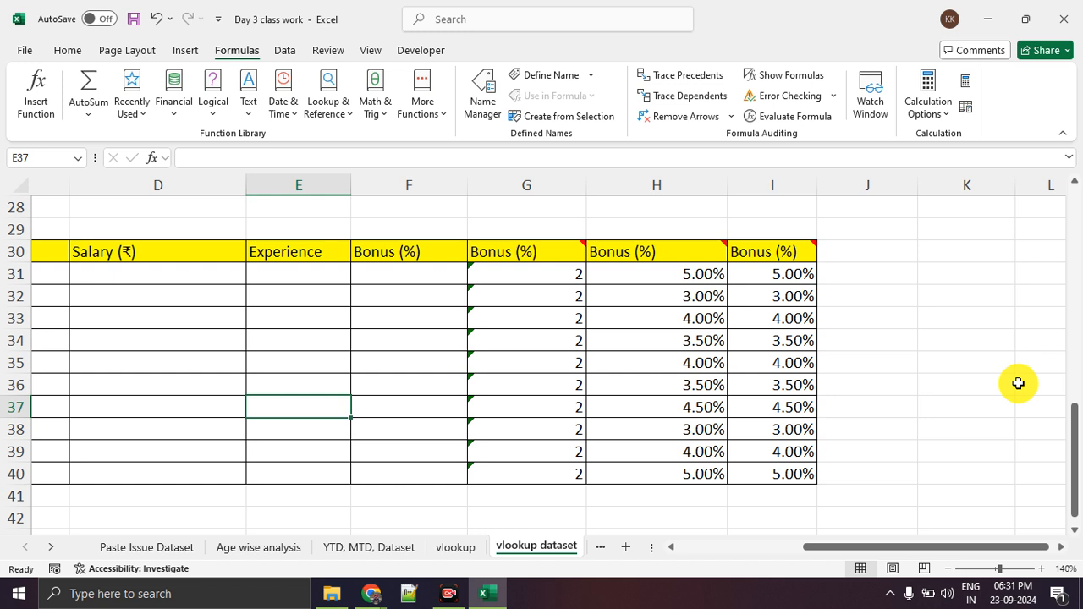
pyautogui.click(448, 593)
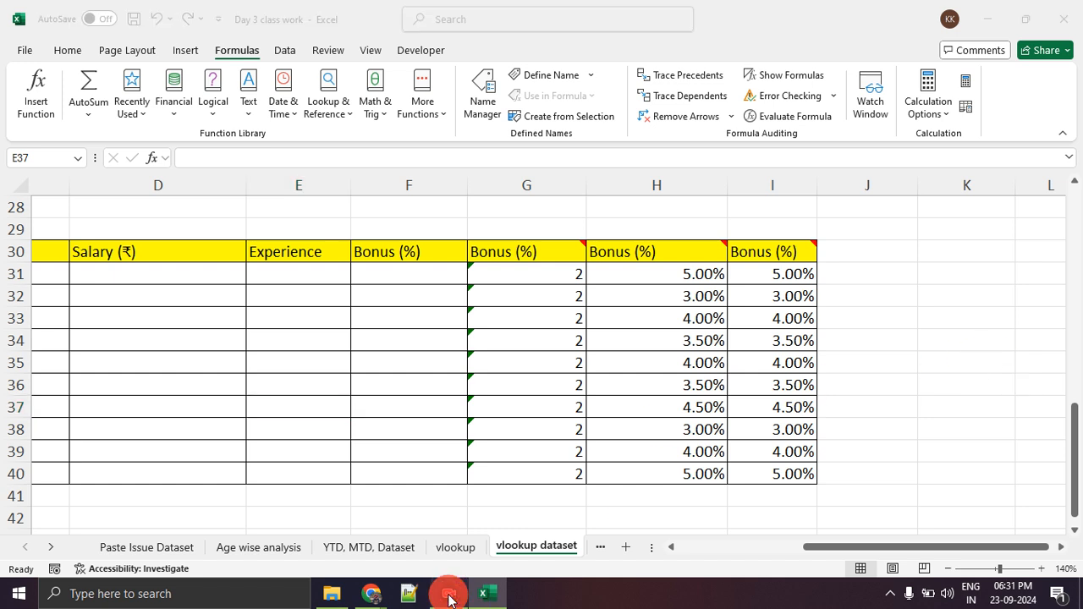